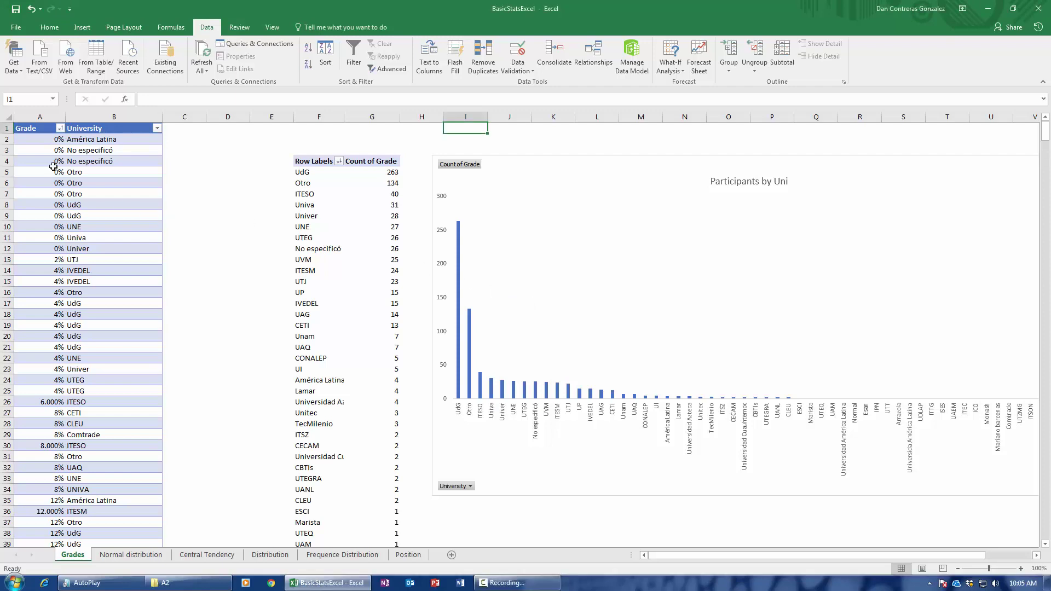
- Review the Grade and University columns of the Grades table from their headers down to the last row
left_click(30, 129)
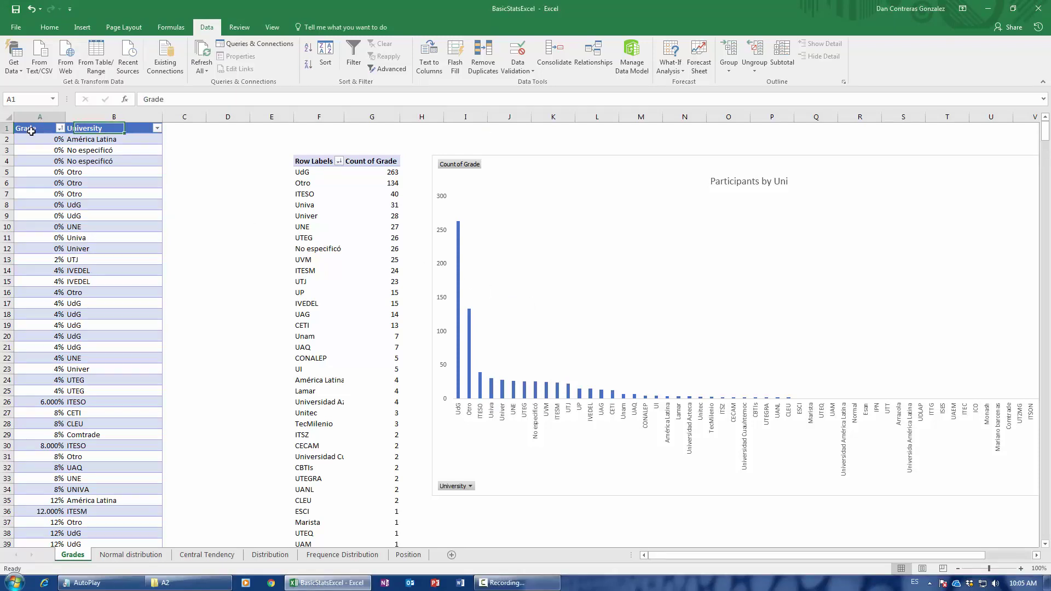
key("ctrl+Down")
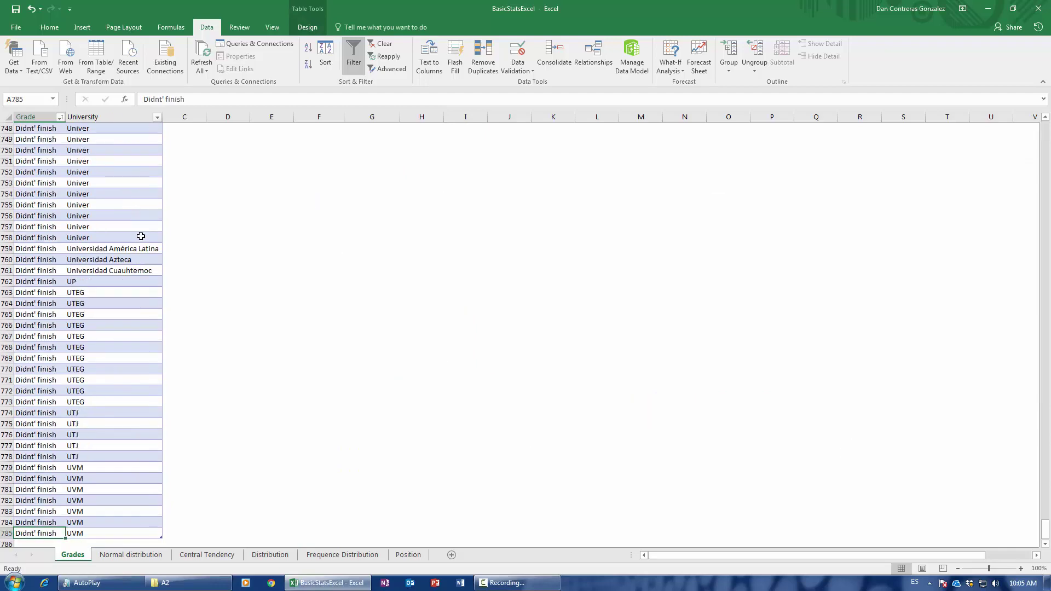
key("ctrl+Up")
key("ctrl+Right")
key("ctrl+Down")
key("ctrl+Up")
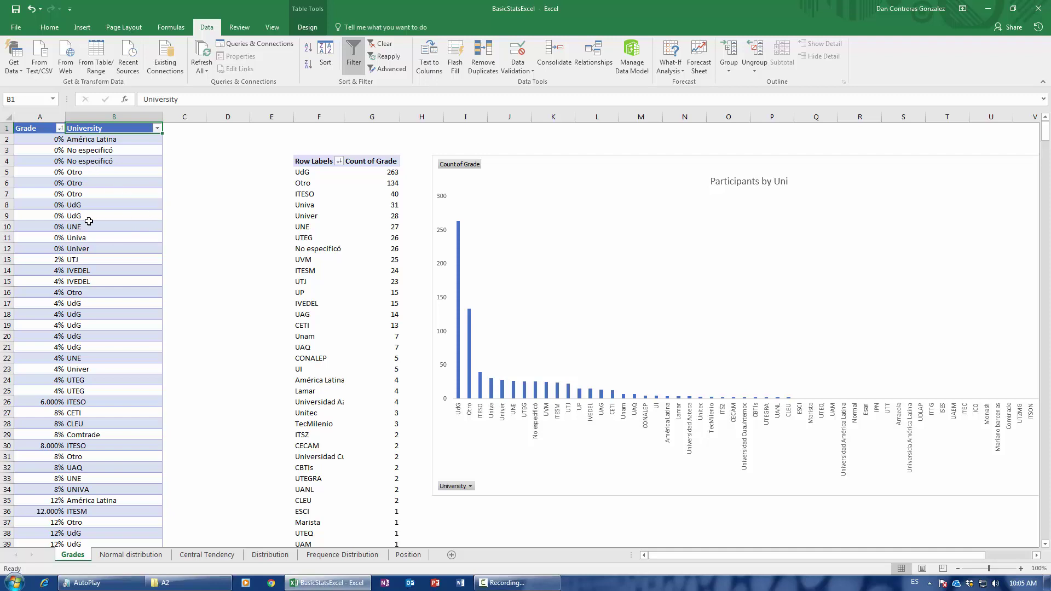
scroll(129, 378, "down", 10)
scroll(129, 378, "up", 10)
- Examine the Participants by Uni chart and the full range of grade values on the Grades sheet
left_click_drag(773, 556, 820, 557)
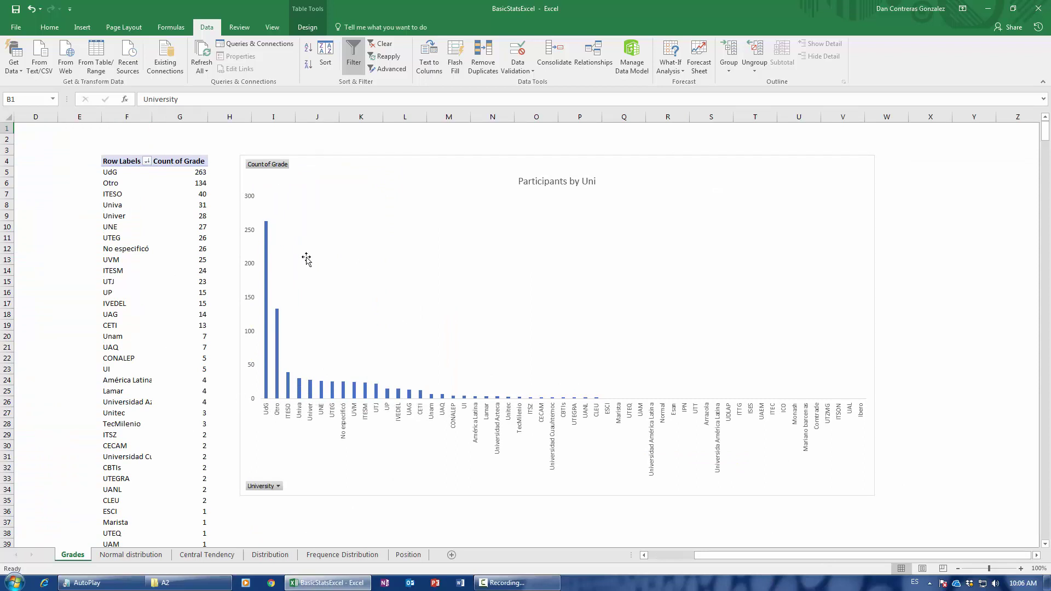
left_click_drag(705, 556, 649, 557)
left_click(40, 139)
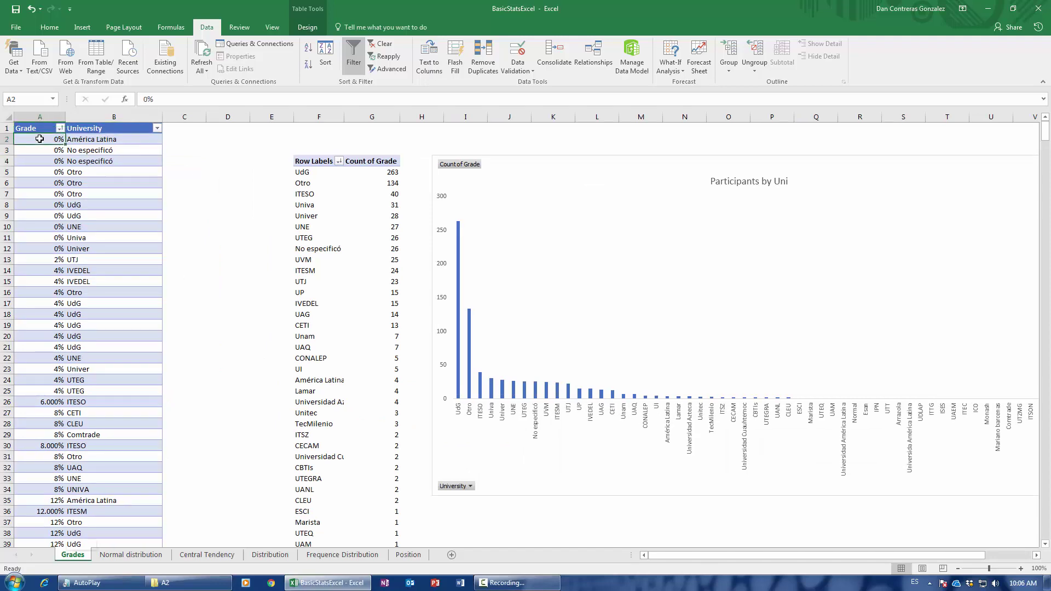
key("ctrl+shift+Down")
key("ctrl+Home")
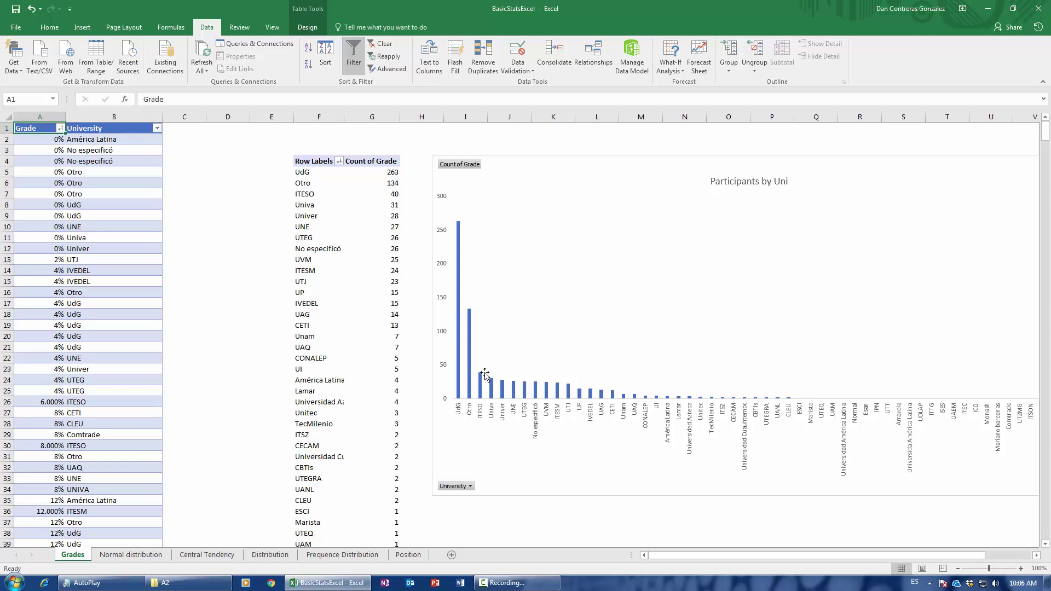
mouse_move(482, 378)
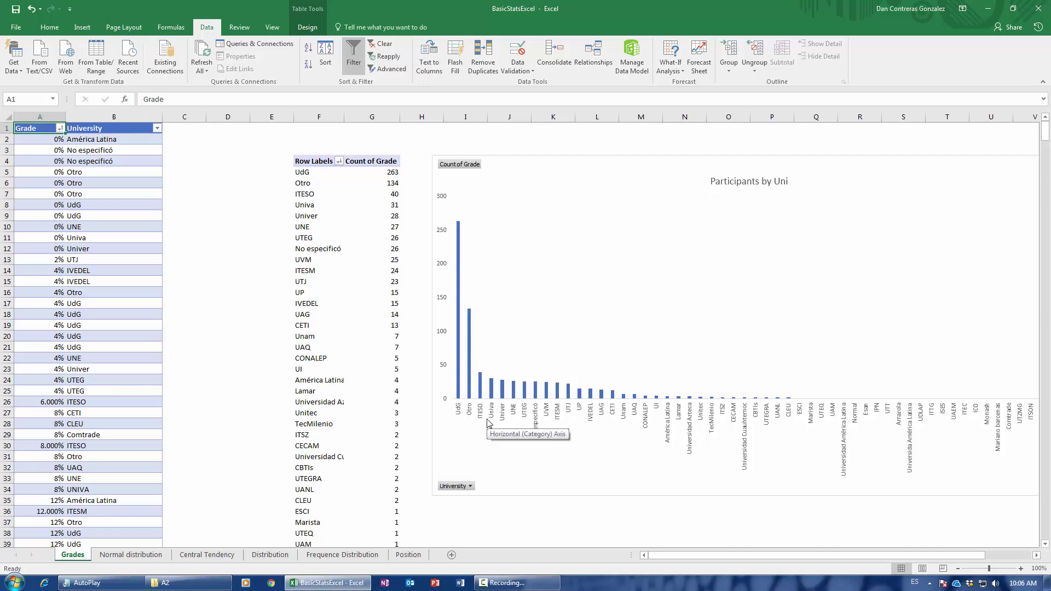
left_click_drag(800, 570, 385, 243)
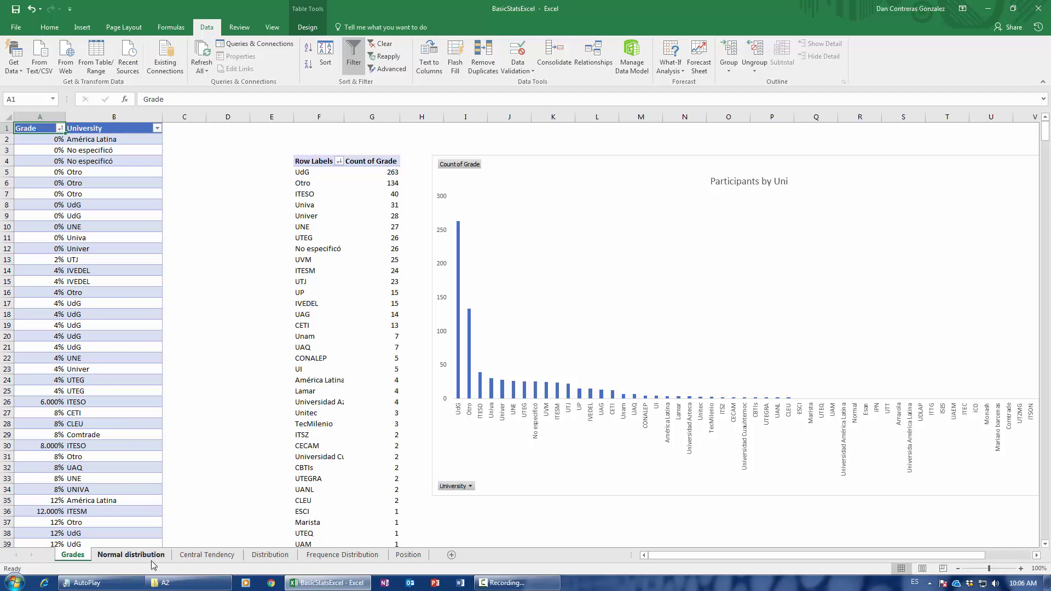
- Examine the grade frequencies in the Normal distribution sheet's pivot table and chart, including the rows for 0.14, 0.24 and 0.36
left_click(132, 555)
scroll(444, 479, "up", 1)
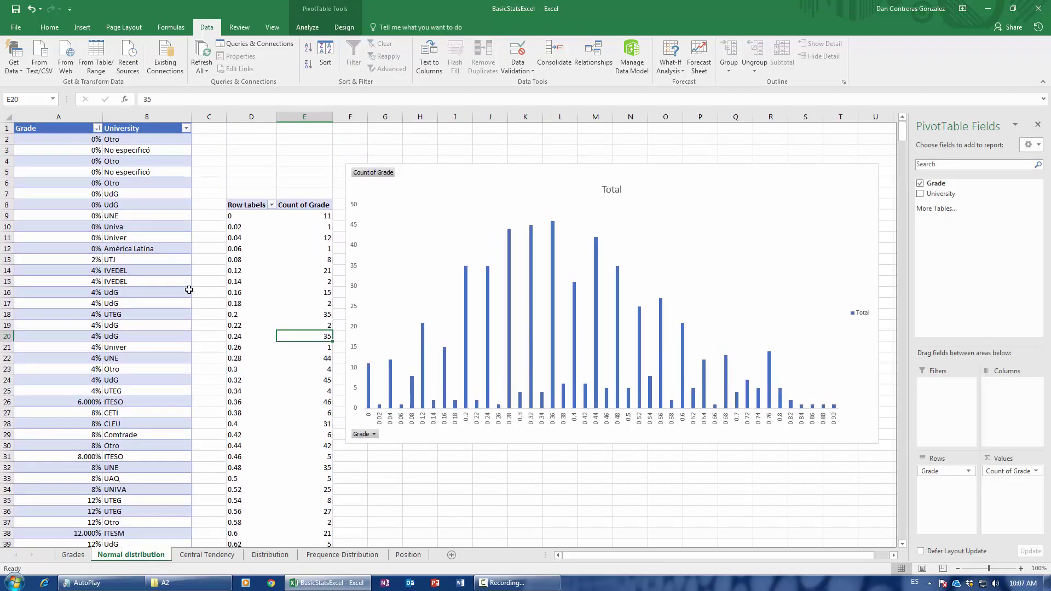
scroll(260, 480, "down", 6)
scroll(265, 476, "up", 6)
mouse_move(393, 382)
mouse_move(682, 406)
scroll(429, 427, "down", 1)
scroll(428, 427, "up", 1)
left_click(230, 271)
left_click(234, 282)
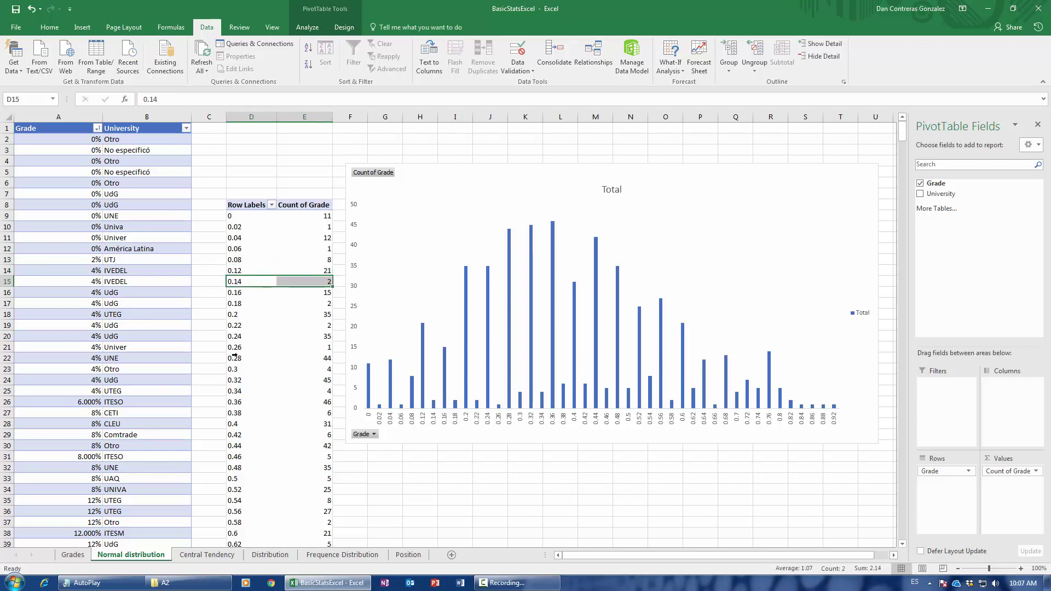
left_click(231, 336)
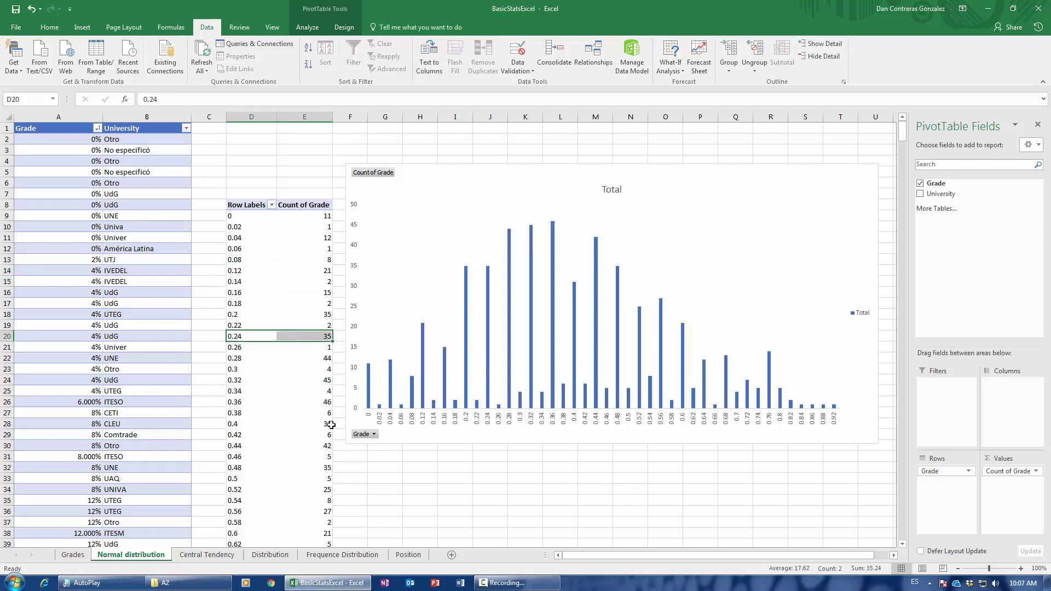
left_click(299, 405)
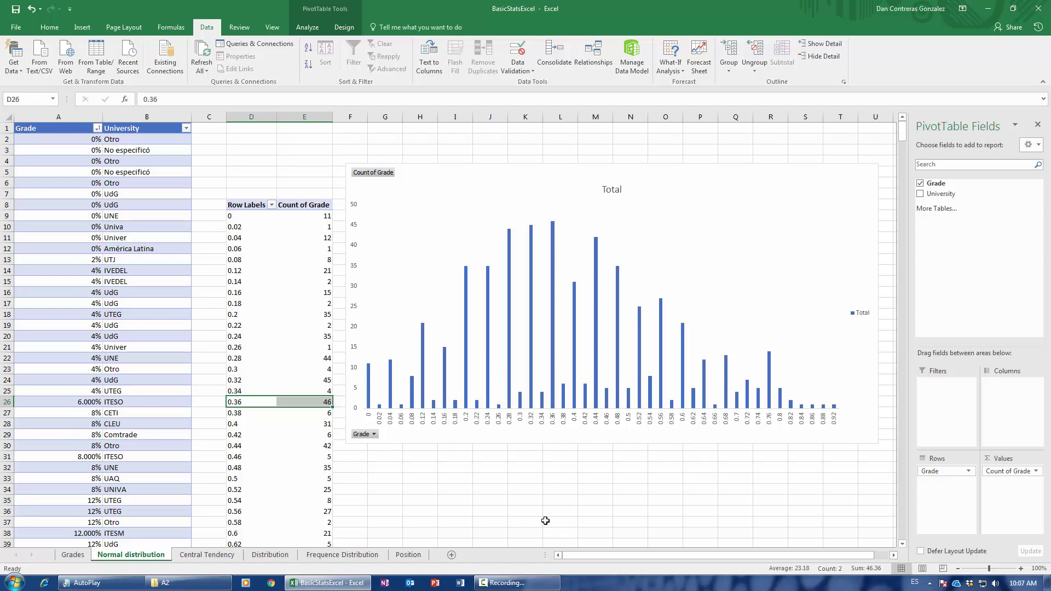
- Compare the chart on the Grades sheet with the one on the Normal distribution sheet
left_click(70, 559)
left_click(111, 559)
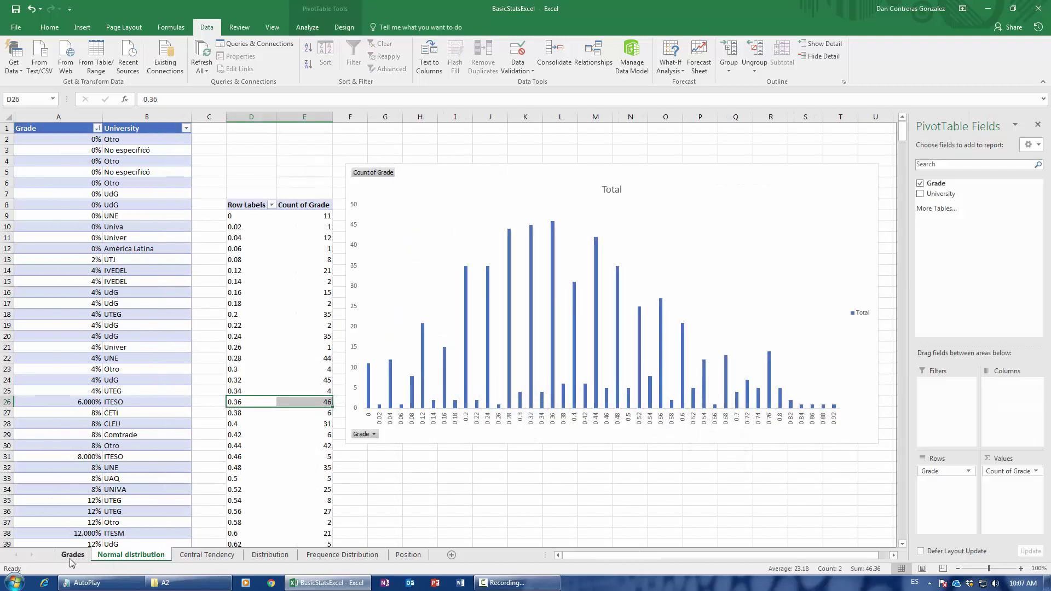
left_click(70, 559)
left_click(104, 556)
left_click(74, 556)
left_click(104, 556)
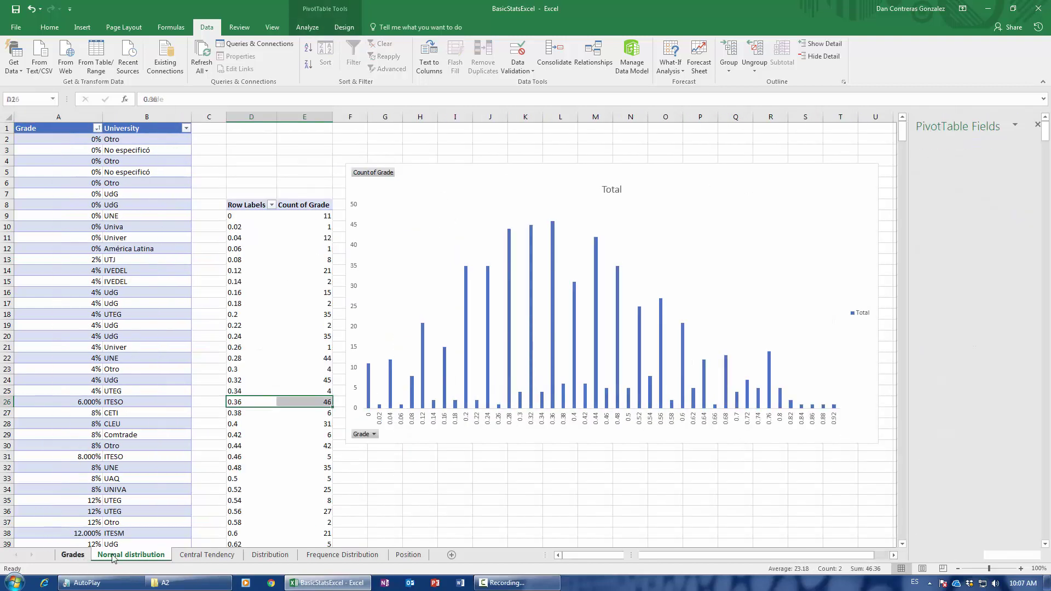
left_click(79, 559)
left_click(131, 555)
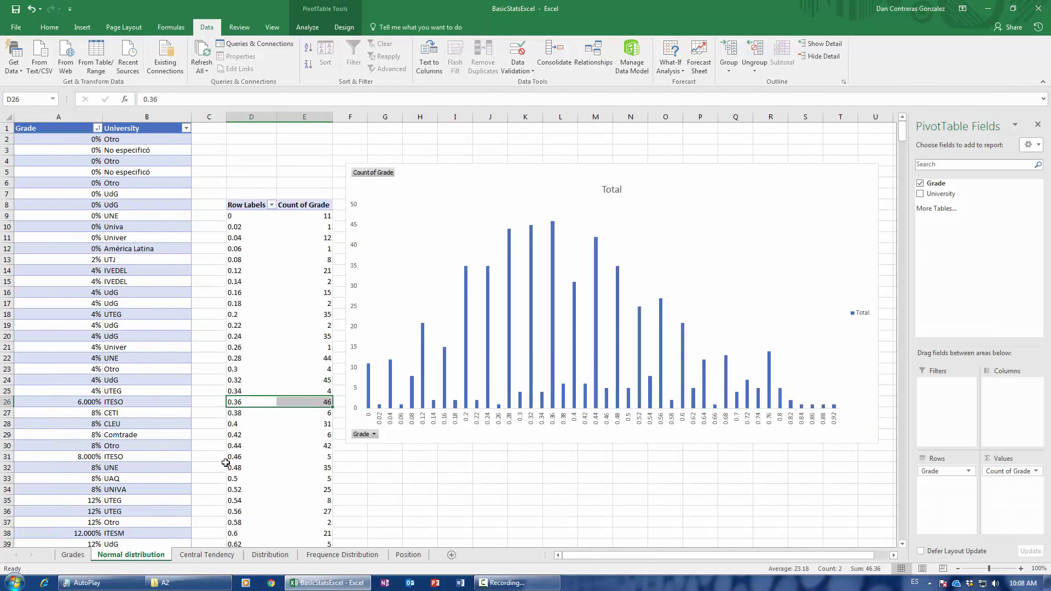
left_click(71, 557)
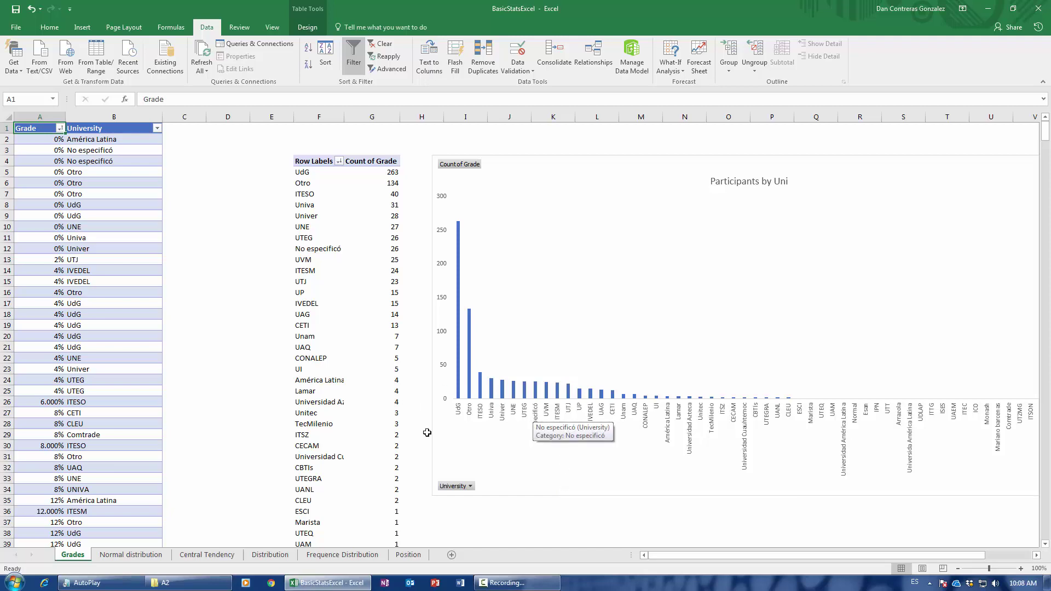
left_click(131, 555)
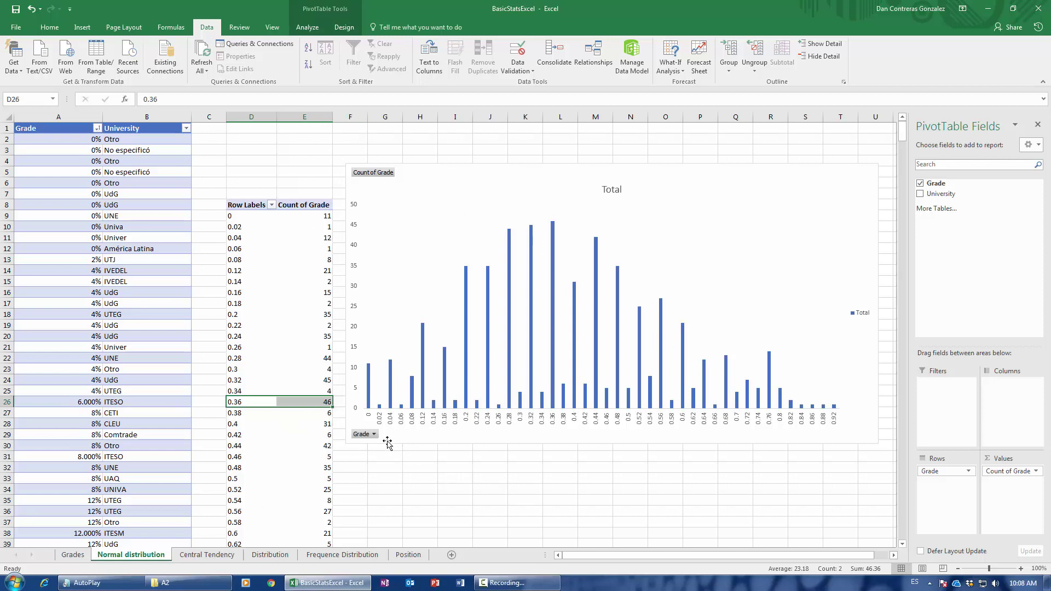
- Clear the Mean, Median and Mode result cells A4, A14 and A23 on the Central Tendency sheet
left_click(218, 556)
left_click(77, 170)
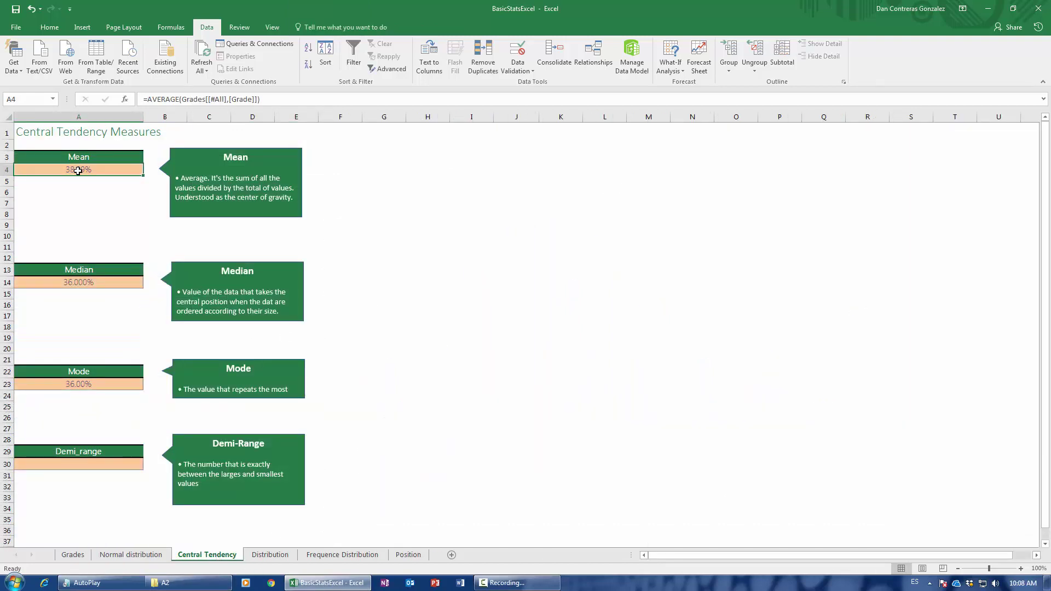
key("Delete")
left_click(88, 283)
key("Delete")
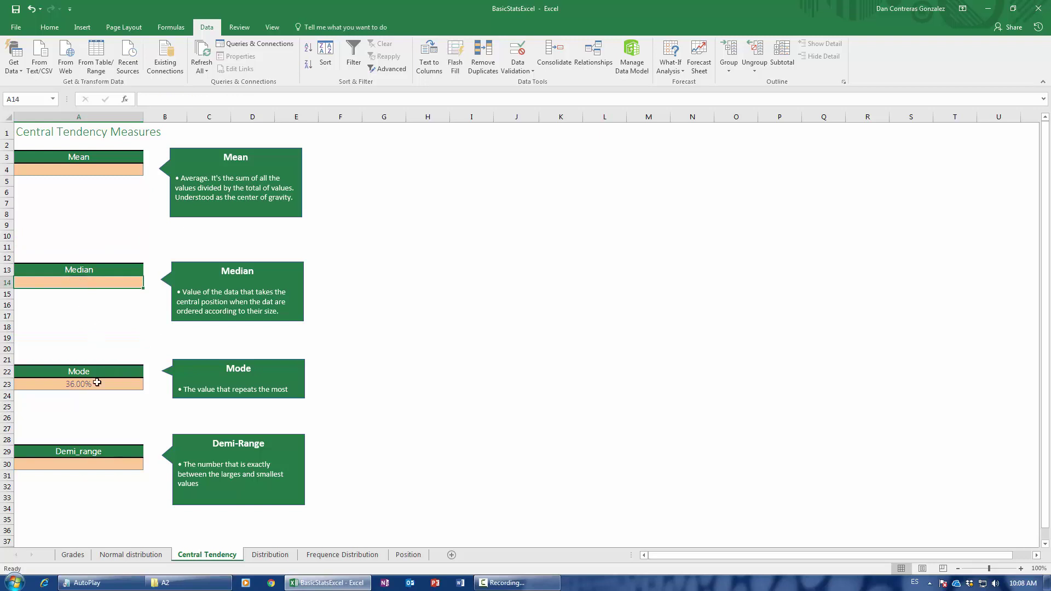
left_click(92, 383)
key("Delete")
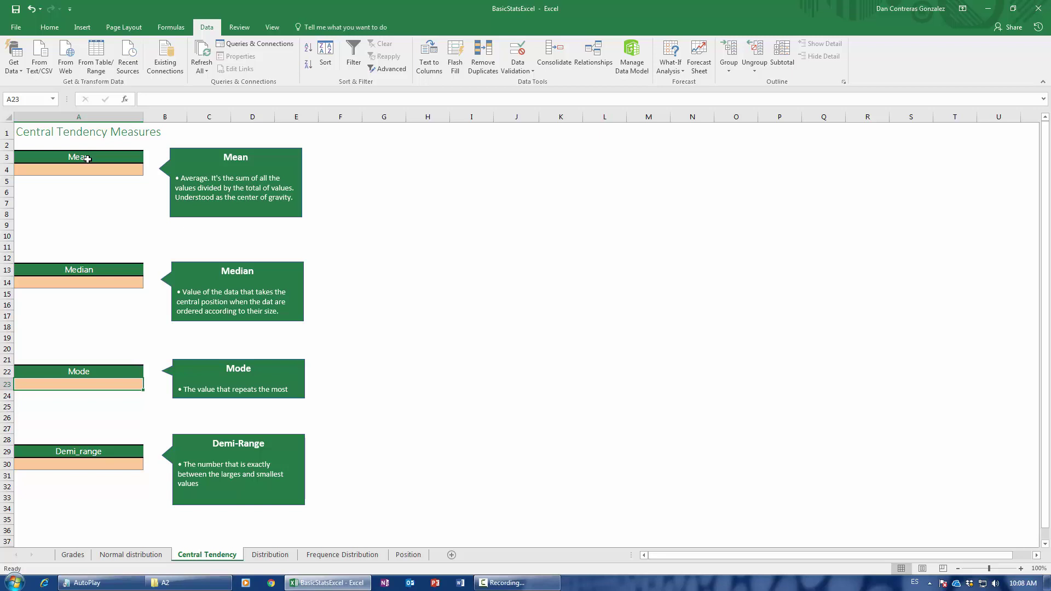
- Review the Mean, Median and Mode headings and the center of gravity definition in the Mean callout
left_click(88, 159)
left_click(85, 272)
left_click(90, 371)
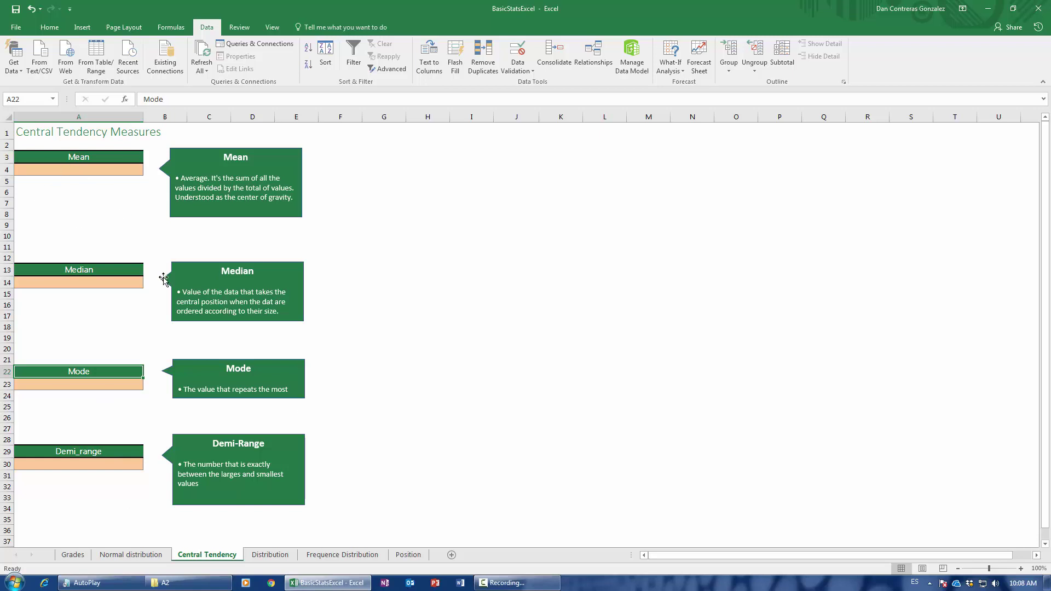
left_click(79, 159)
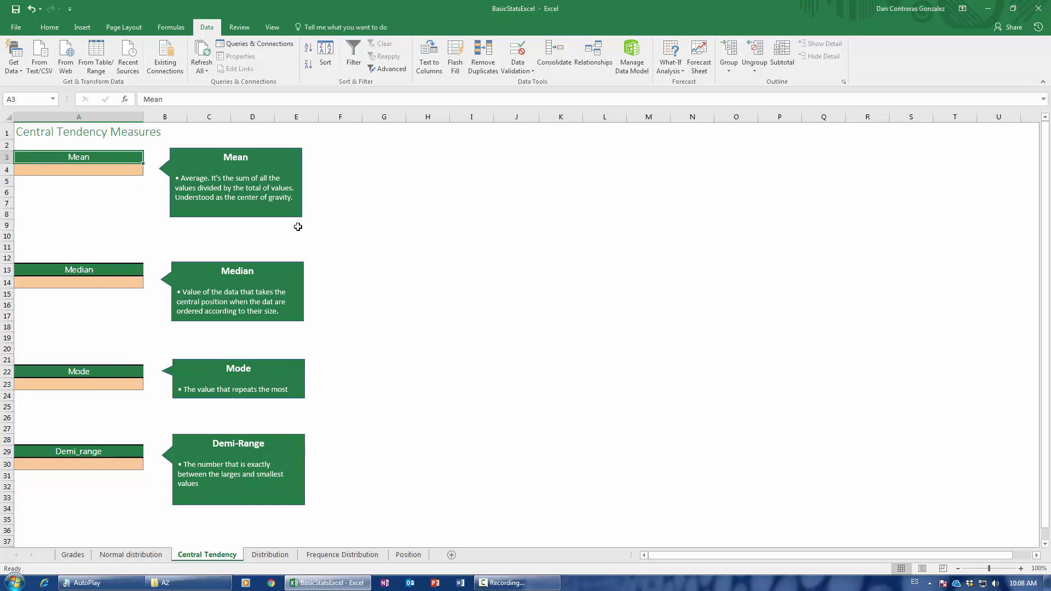
left_click(179, 200)
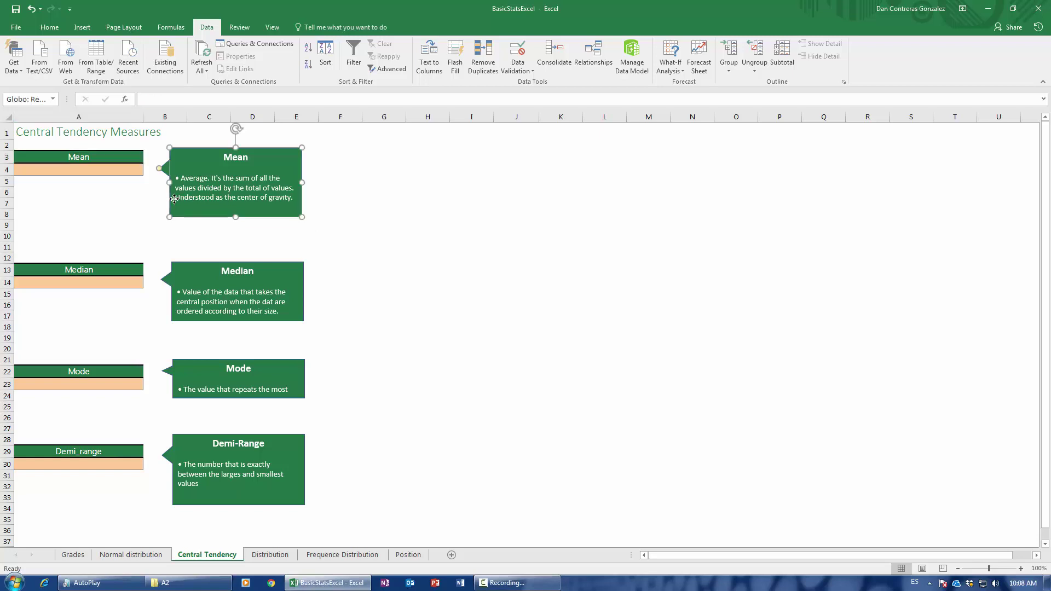
left_click_drag(175, 199, 285, 198)
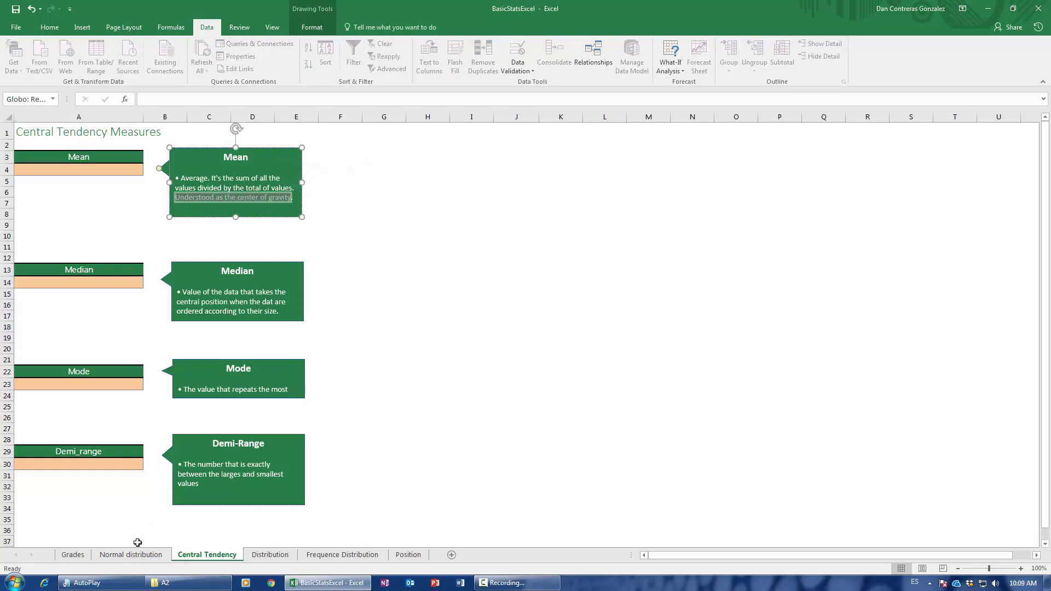
left_click(92, 170)
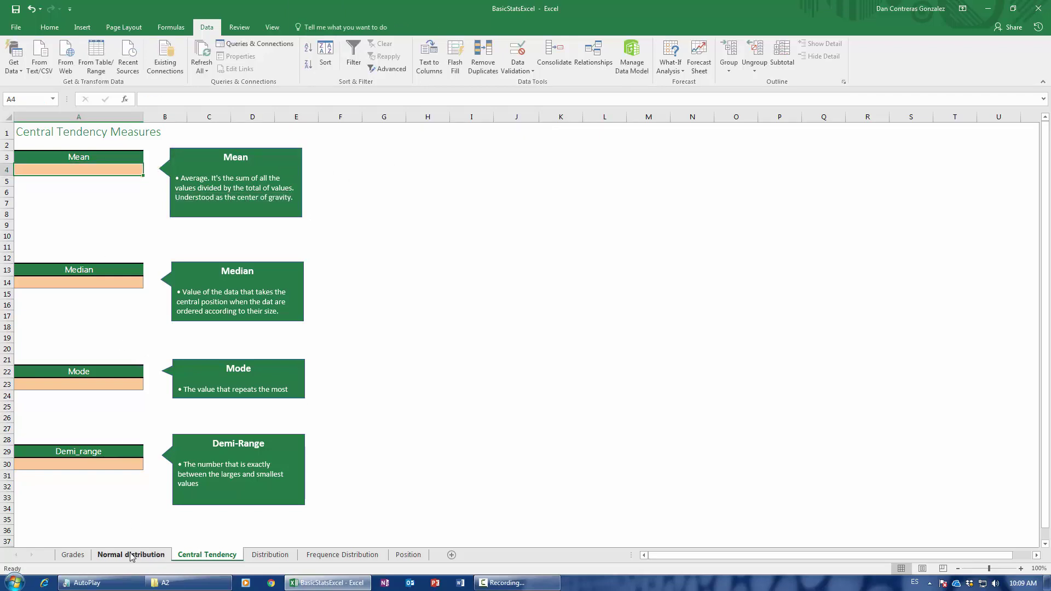
- Enlarge the Normal distribution sheet's grade chart slightly upward and shift it about half a column to the right
left_click(132, 555)
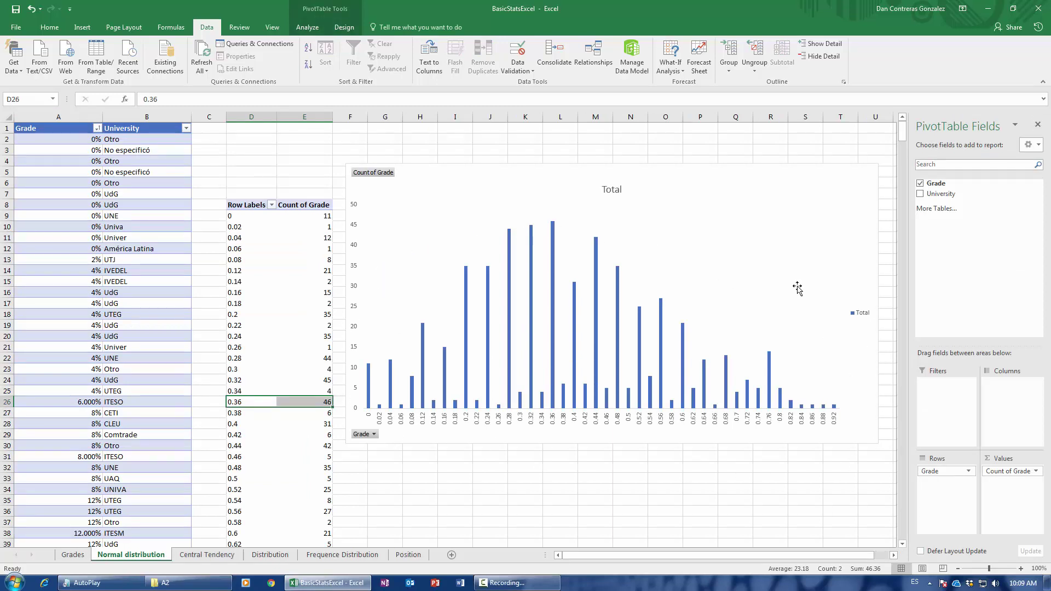
left_click(717, 227)
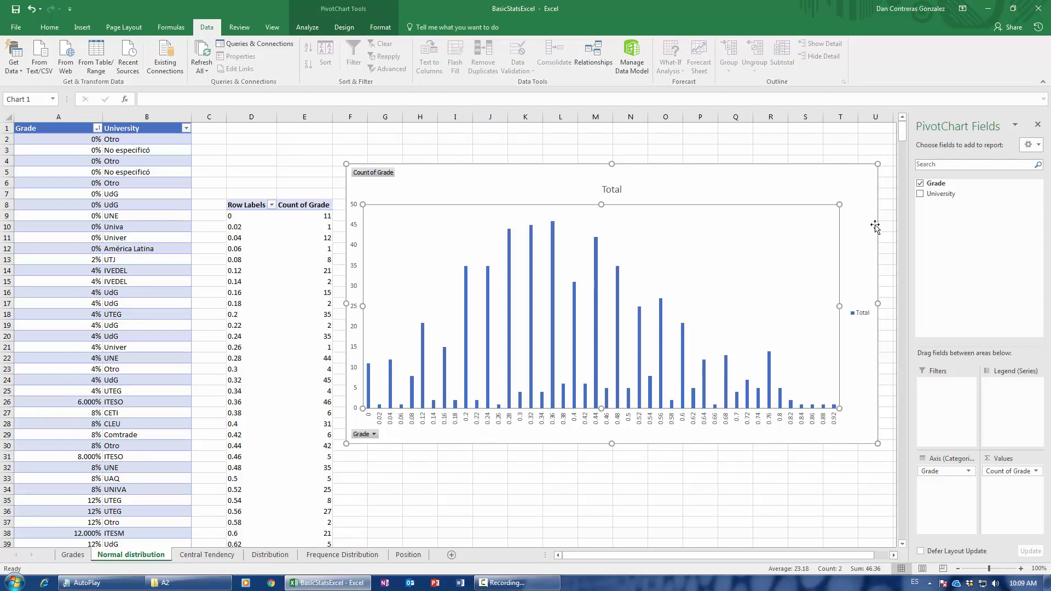
left_click(893, 554)
left_click(893, 554)
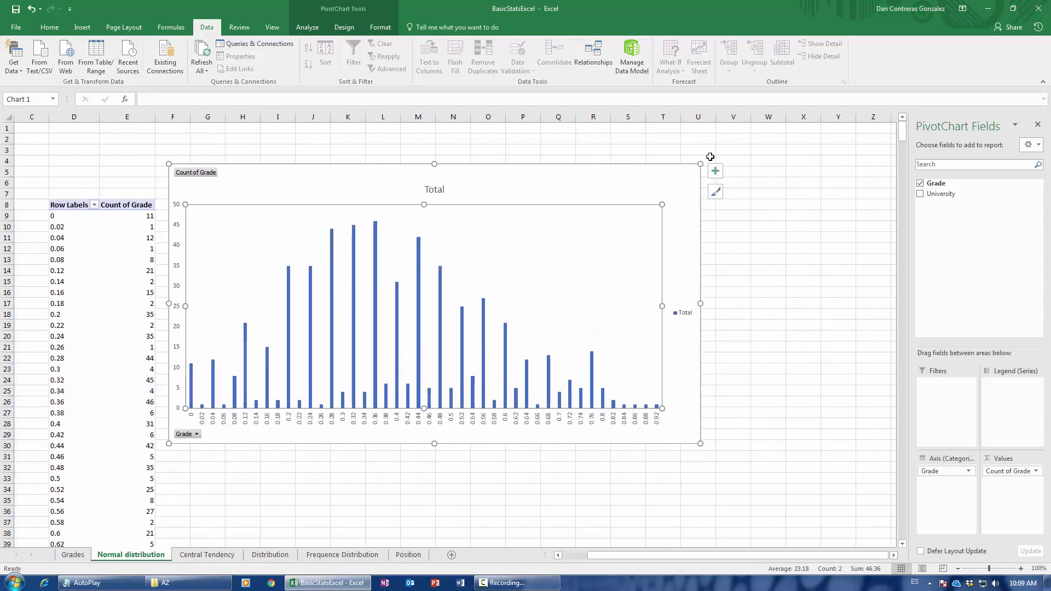
left_click_drag(700, 162, 701, 160)
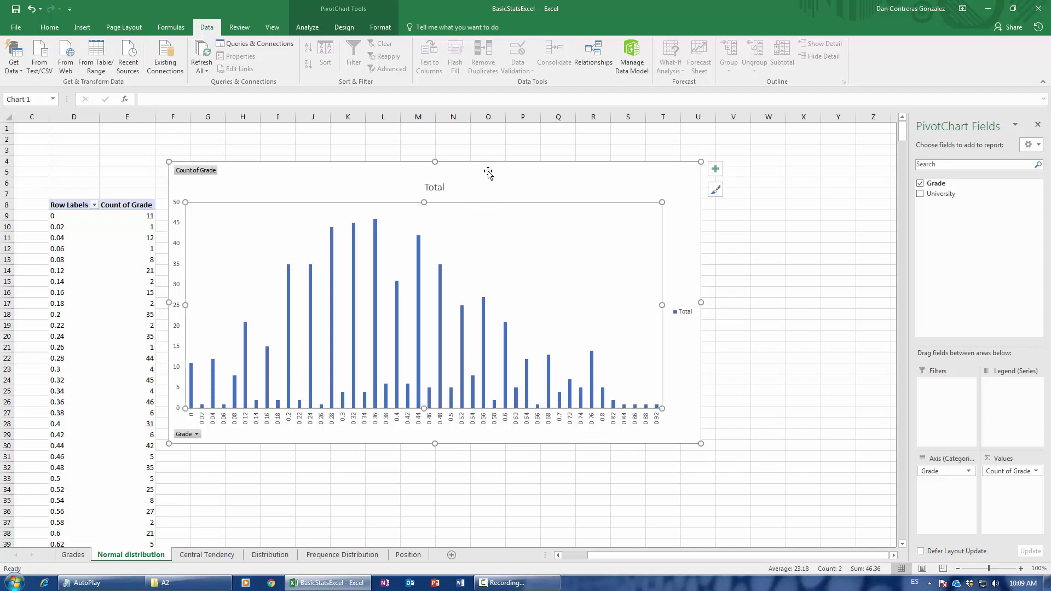
left_click_drag(488, 171, 503, 171)
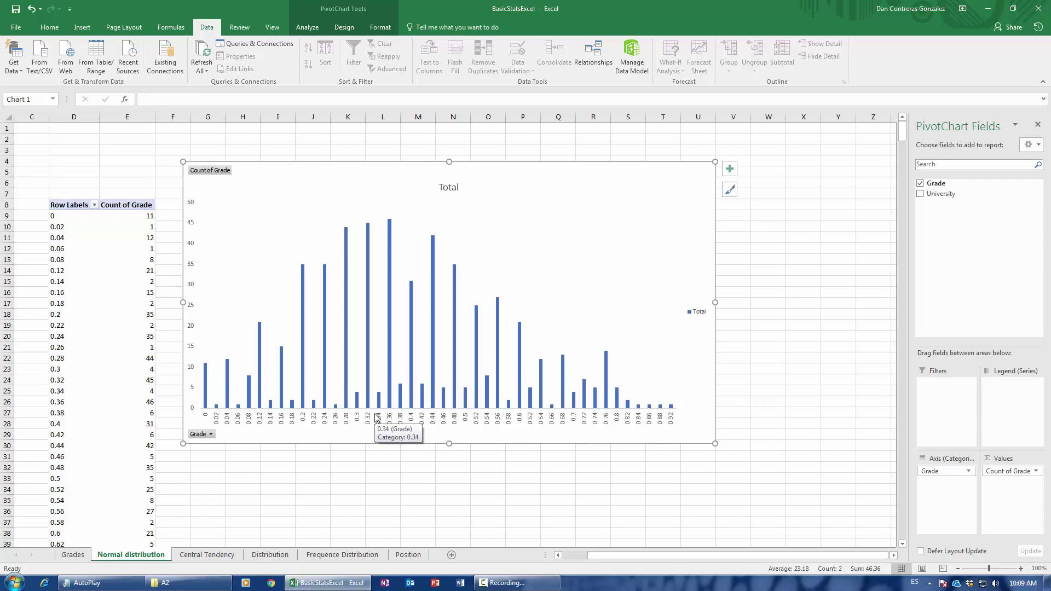
- Calculate the mean in cell A4 of the Central Tendency sheet with AVERAGE over the Normal distribution sheet's whole Grade column, Grades3[[#All],[Grade]]
left_click(205, 555)
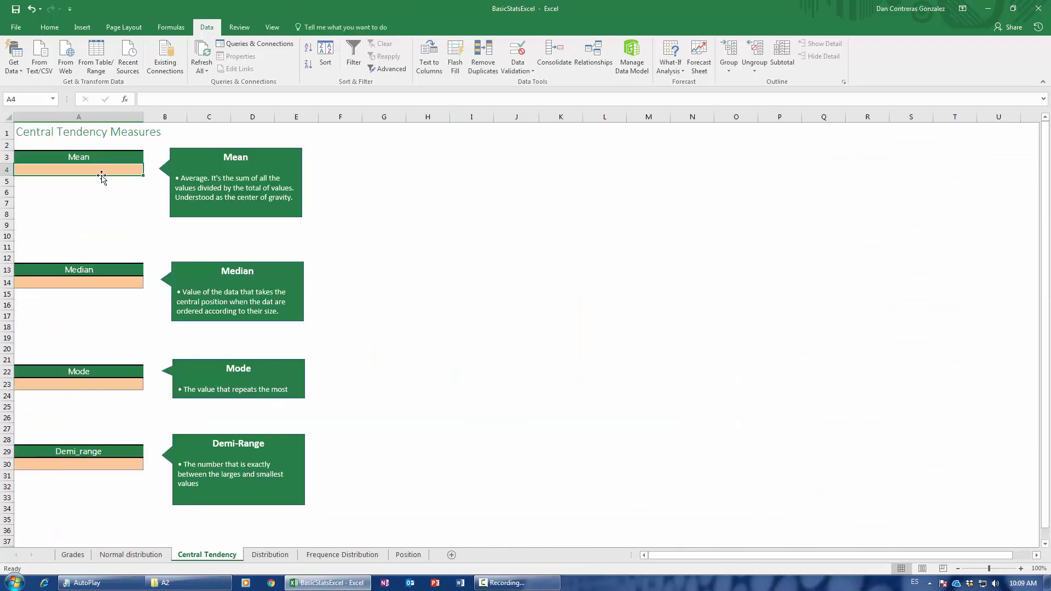
type("=")
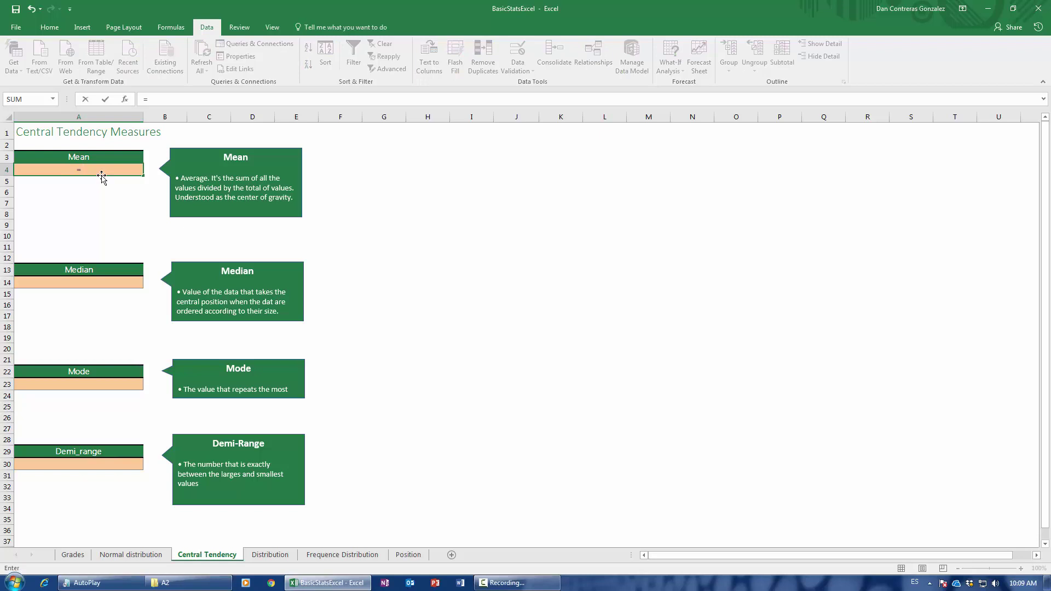
type("av")
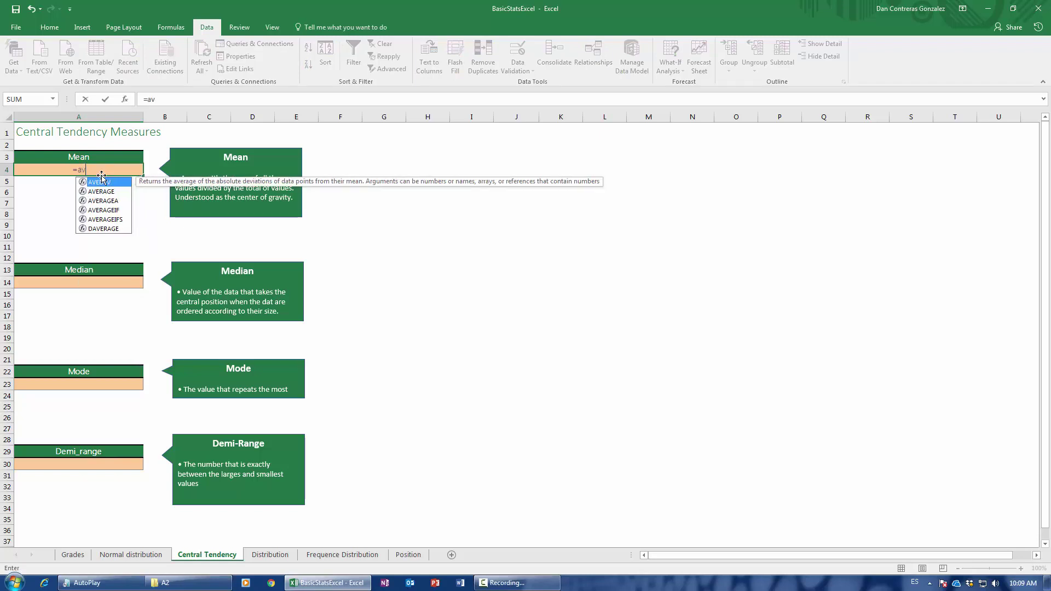
type("erage(")
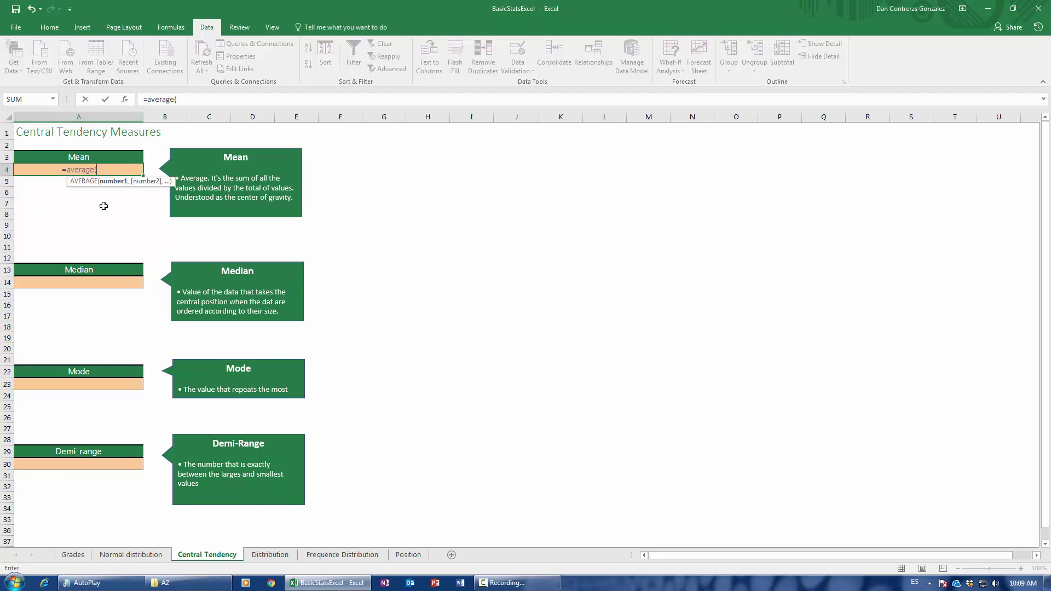
left_click(125, 555)
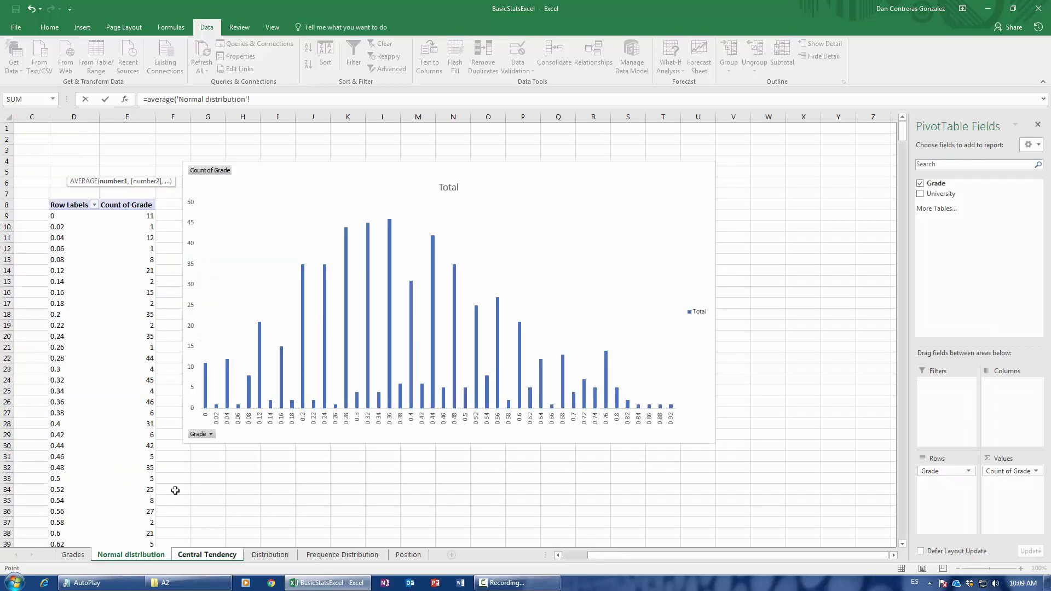
left_click(30, 341)
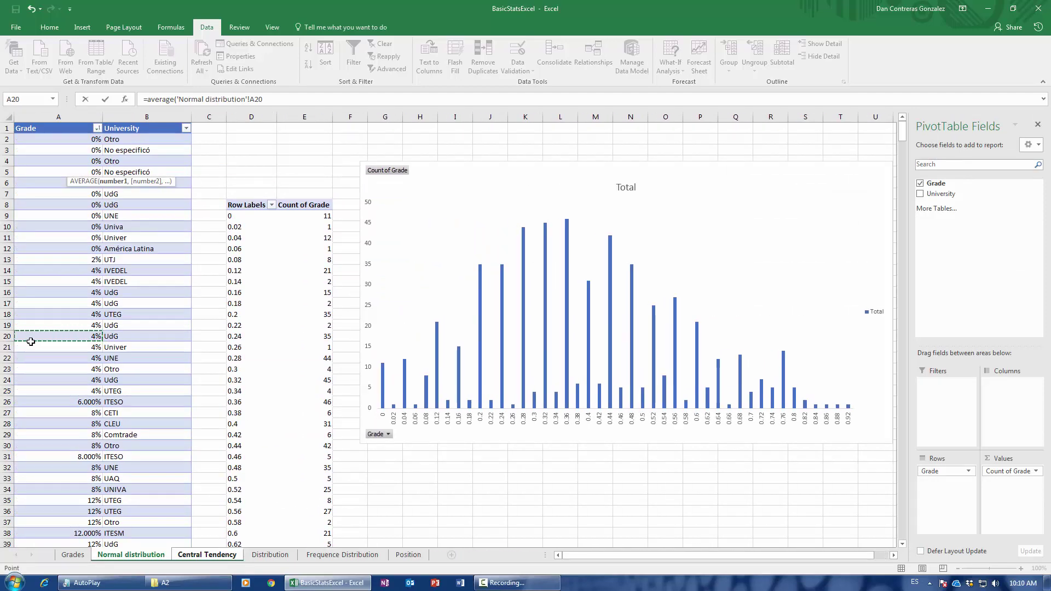
left_click(46, 127)
key("ctrl+shift+Down")
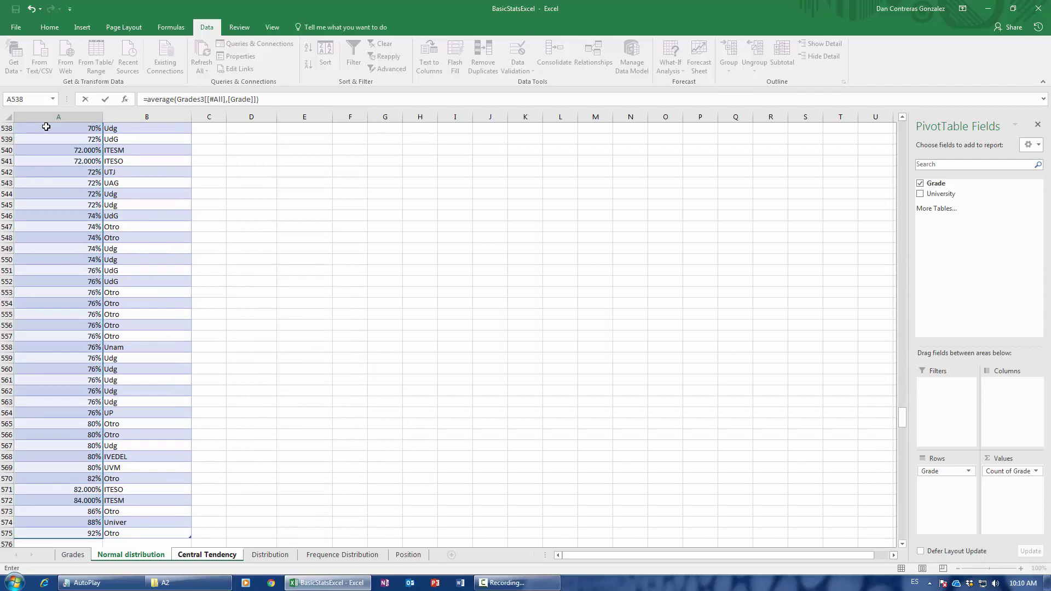
key("Return")
left_click(98, 169)
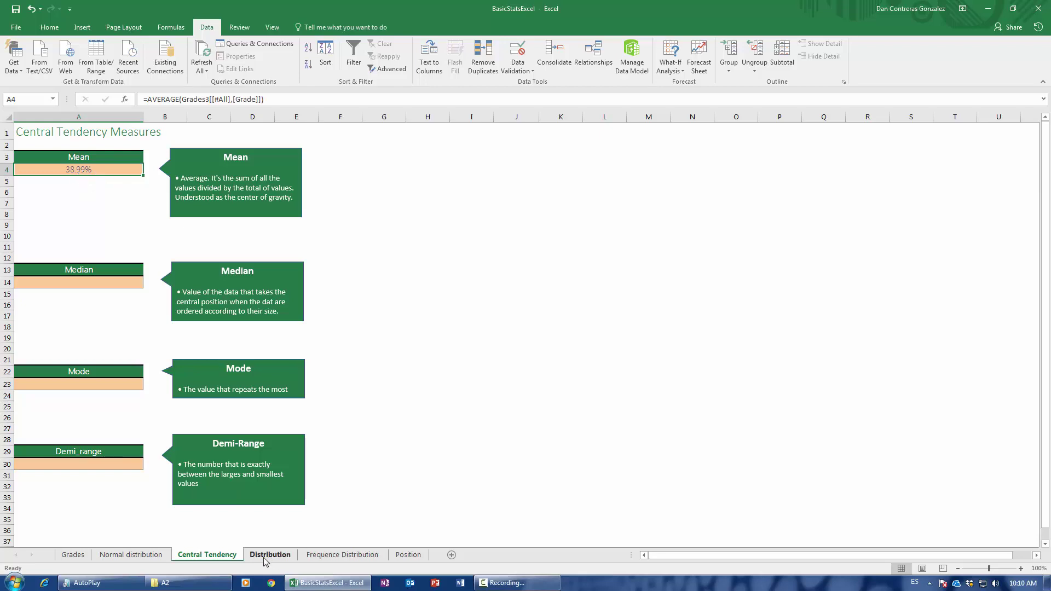
- Add an isosceles triangle about 0.98" high and 1.03" wide to the Normal distribution sheet, its tip on the chart axis between 0.38 and 0.4
left_click(131, 554)
left_click(83, 27)
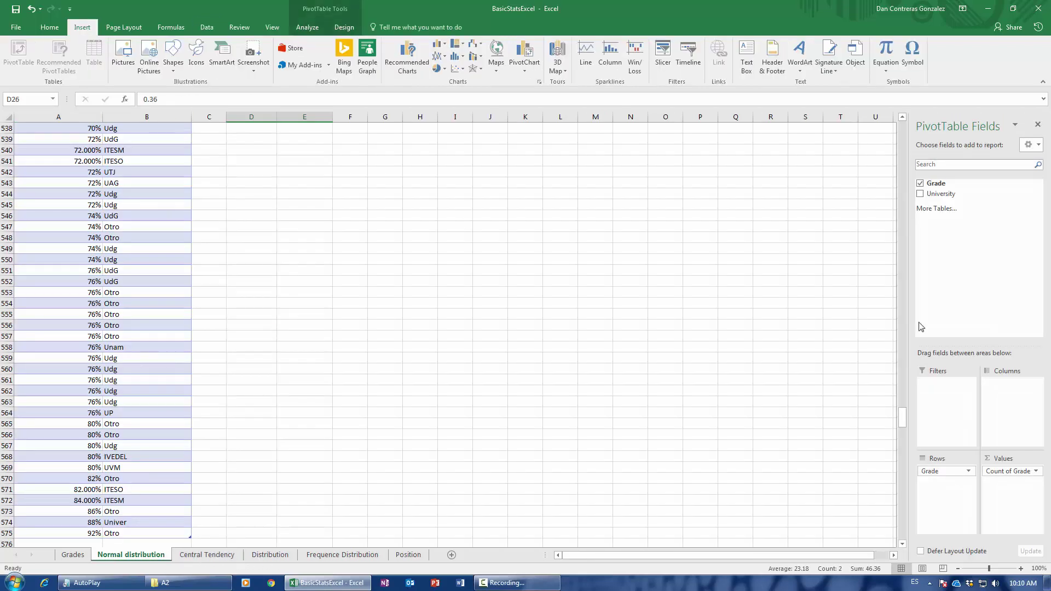
left_click(758, 403)
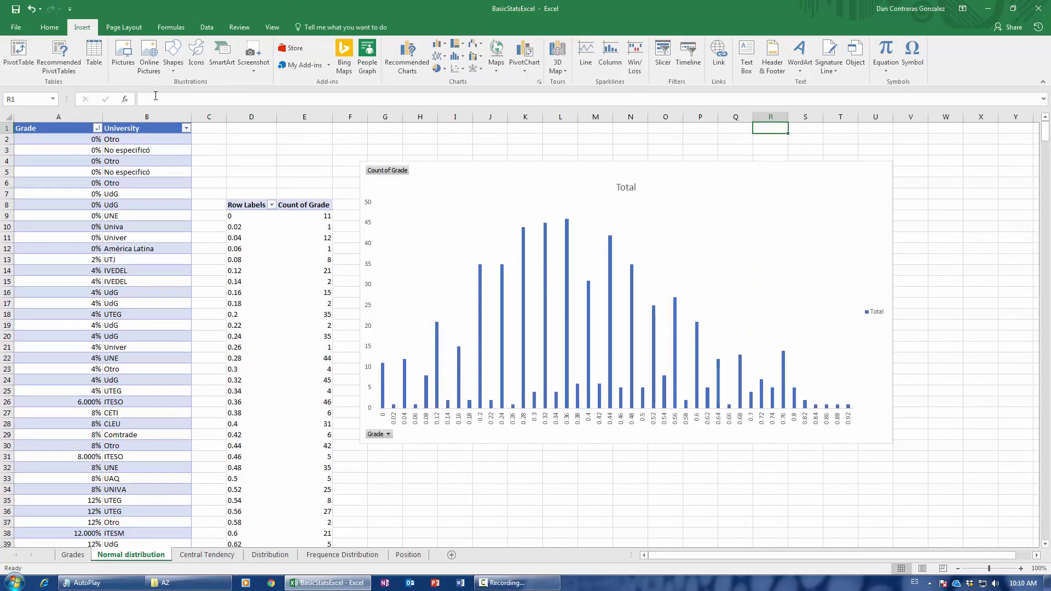
left_click(173, 59)
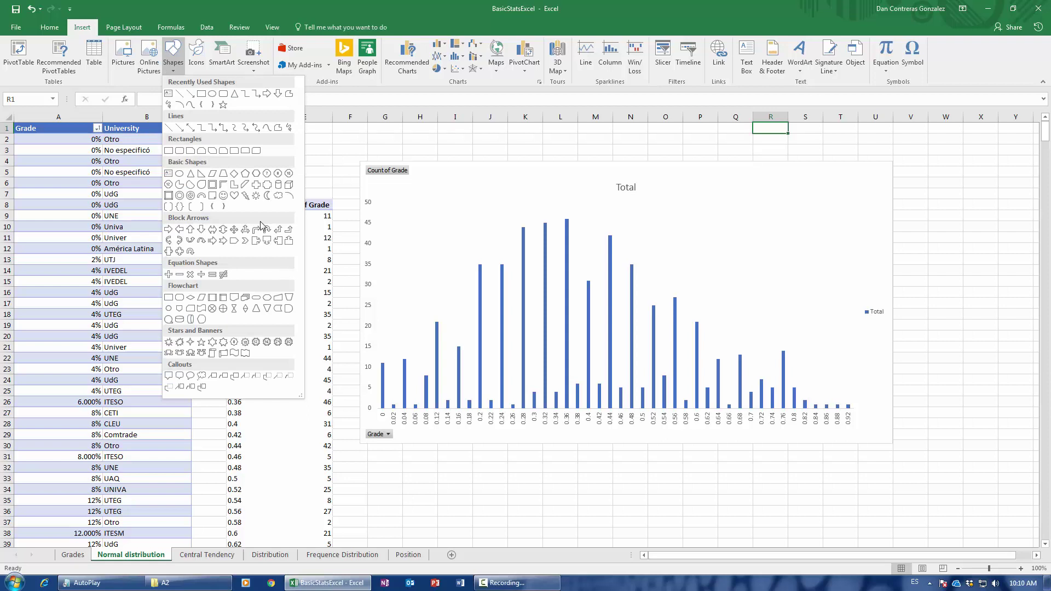
left_click(191, 173)
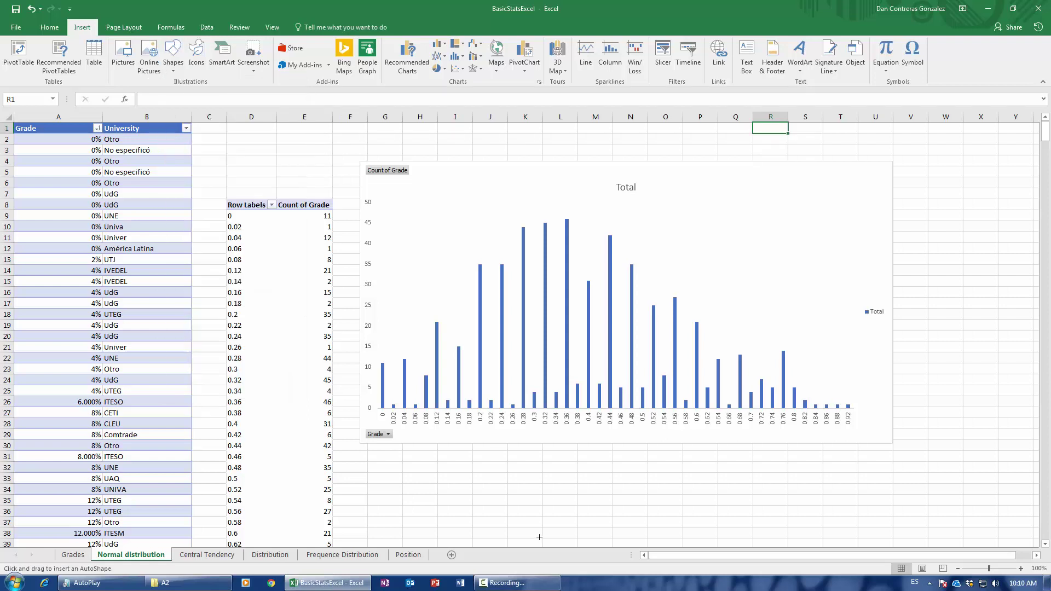
left_click_drag(541, 450, 565, 461)
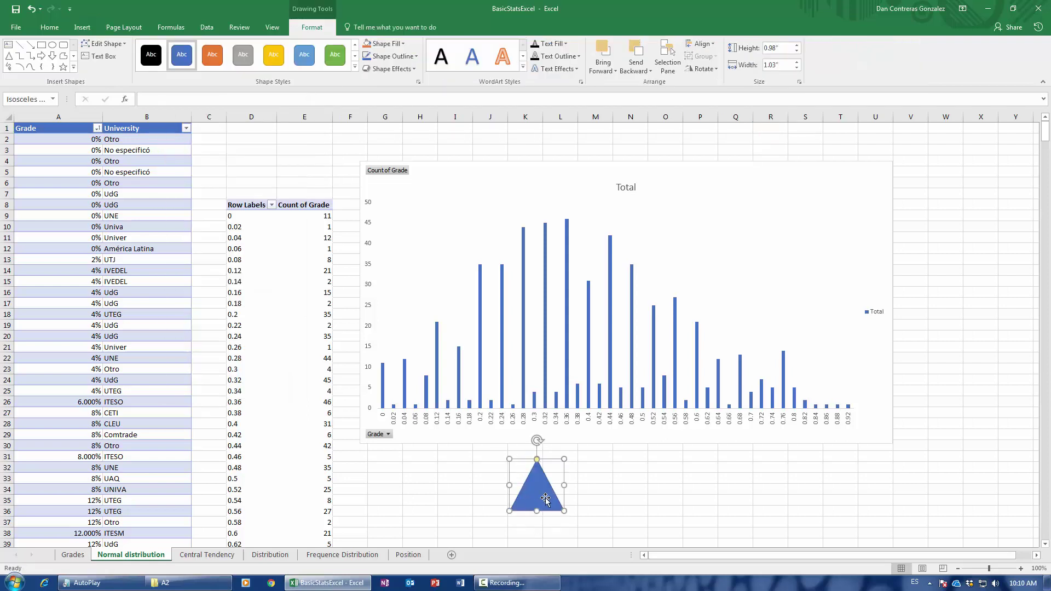
mouse_move(549, 499)
left_mouse_down()
mouse_move(527, 498)
mouse_move(582, 470)
mouse_move(592, 448)
left_mouse_up()
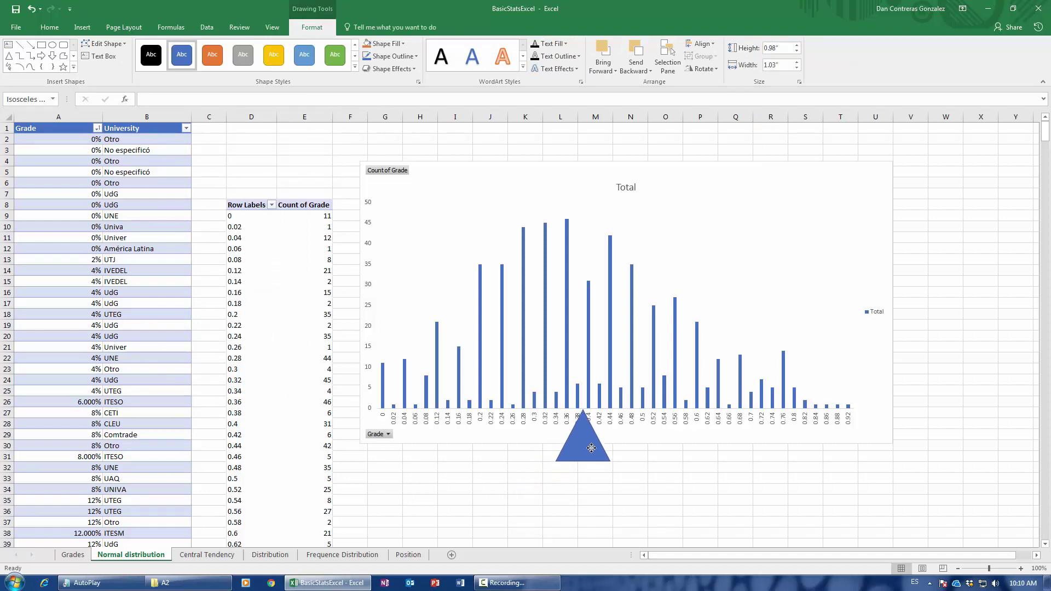
left_click(561, 523)
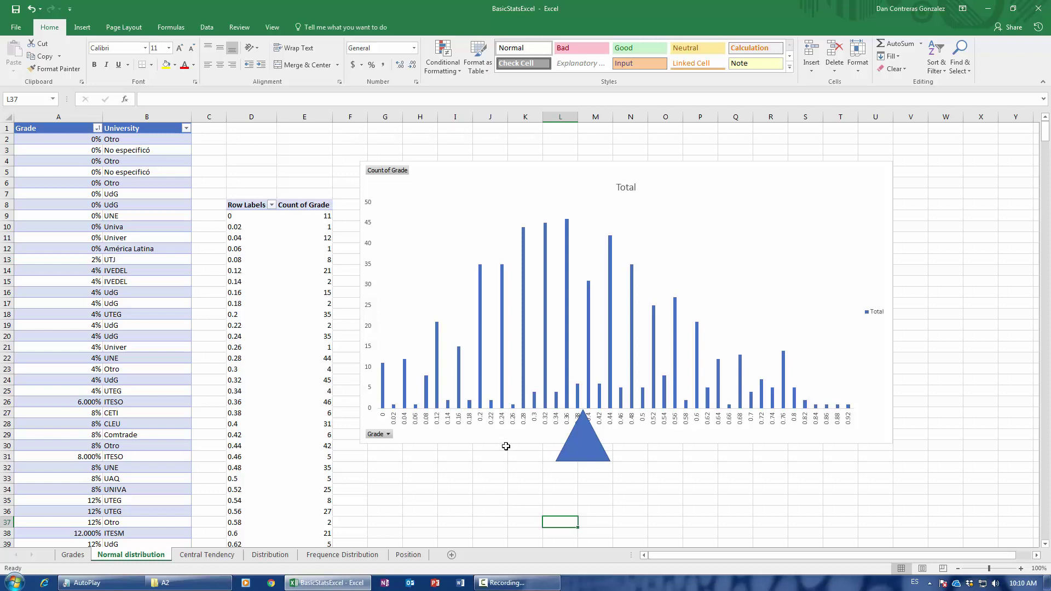
- Check the Median section on the Central Tendency sheet and inspect the ordered grades on the Normal distribution sheet, selecting them from A2 down
left_click(230, 555)
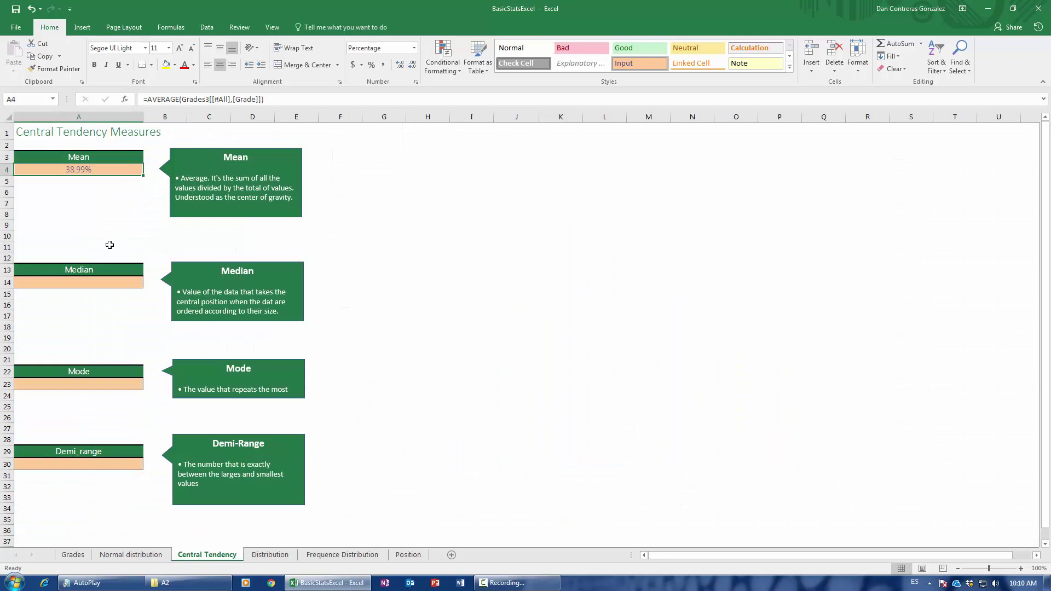
left_click(86, 281)
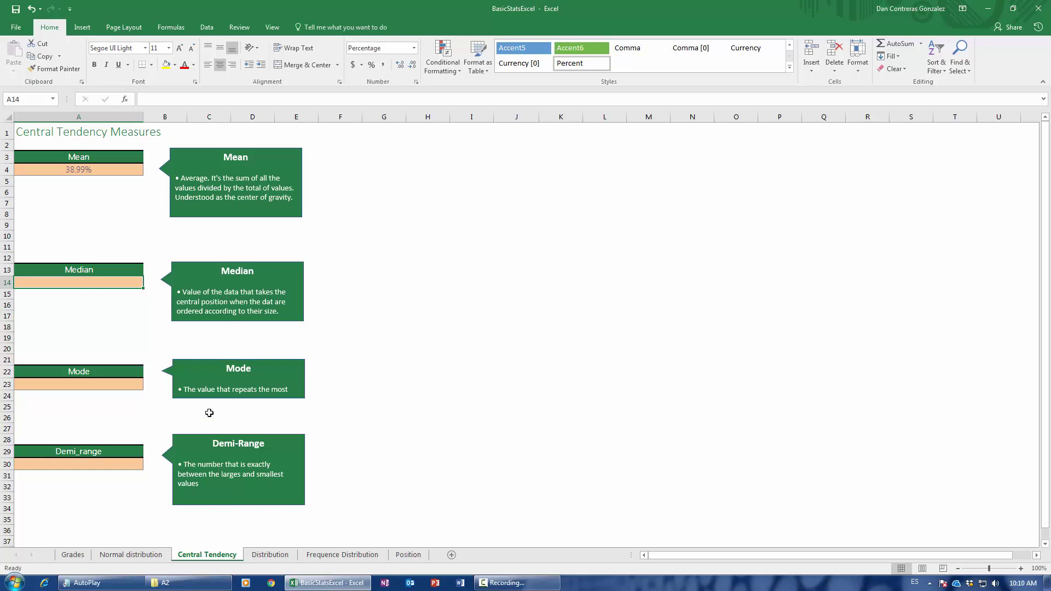
left_click(131, 554)
left_click(84, 140)
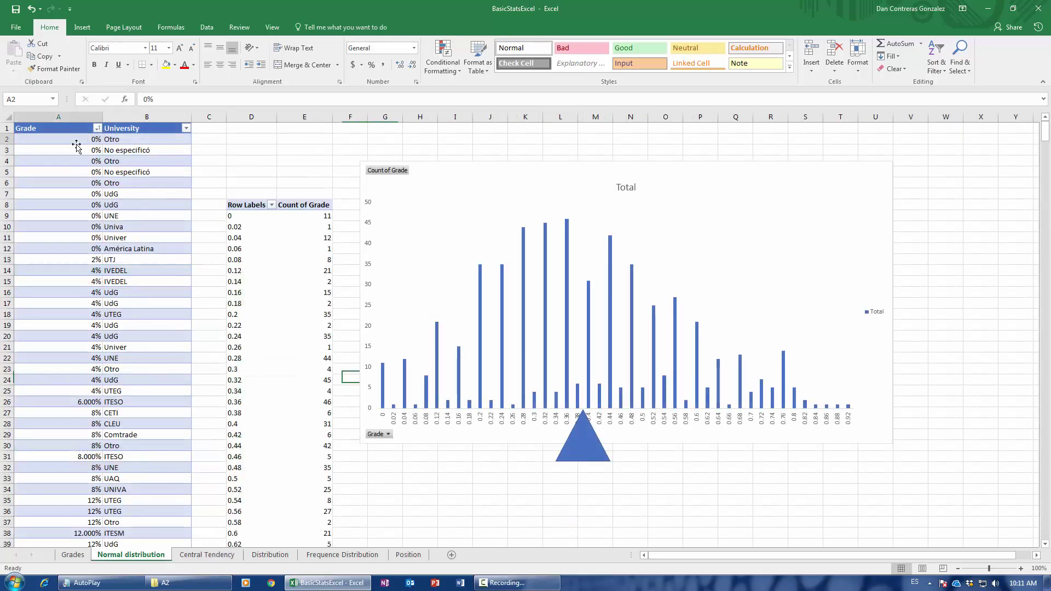
scroll(80, 389, "down", 15)
scroll(77, 357, "up", 13)
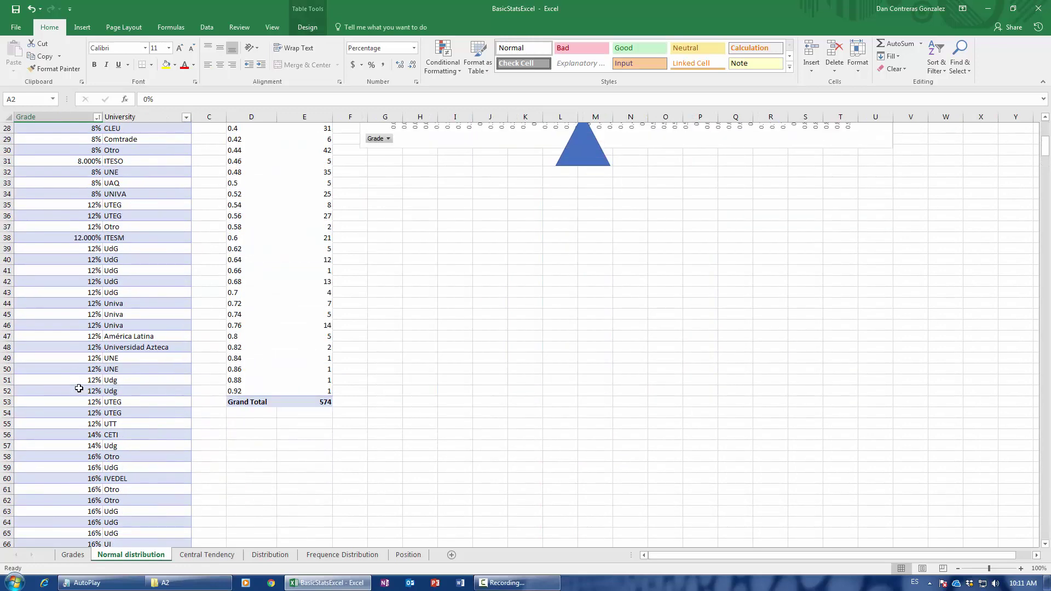
scroll(76, 358, "up", 3)
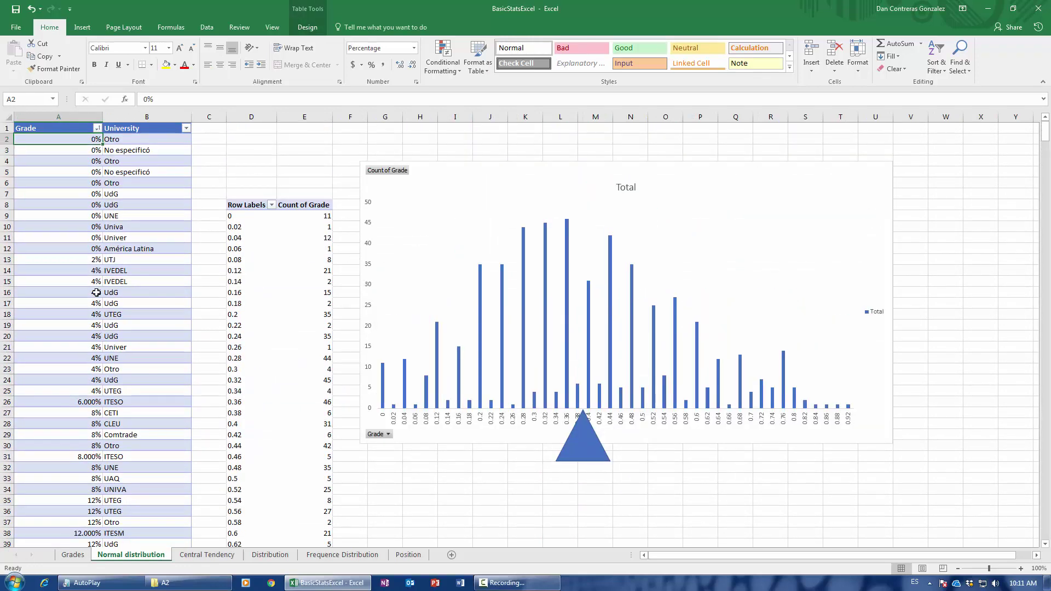
key("ctrl+shift+Down")
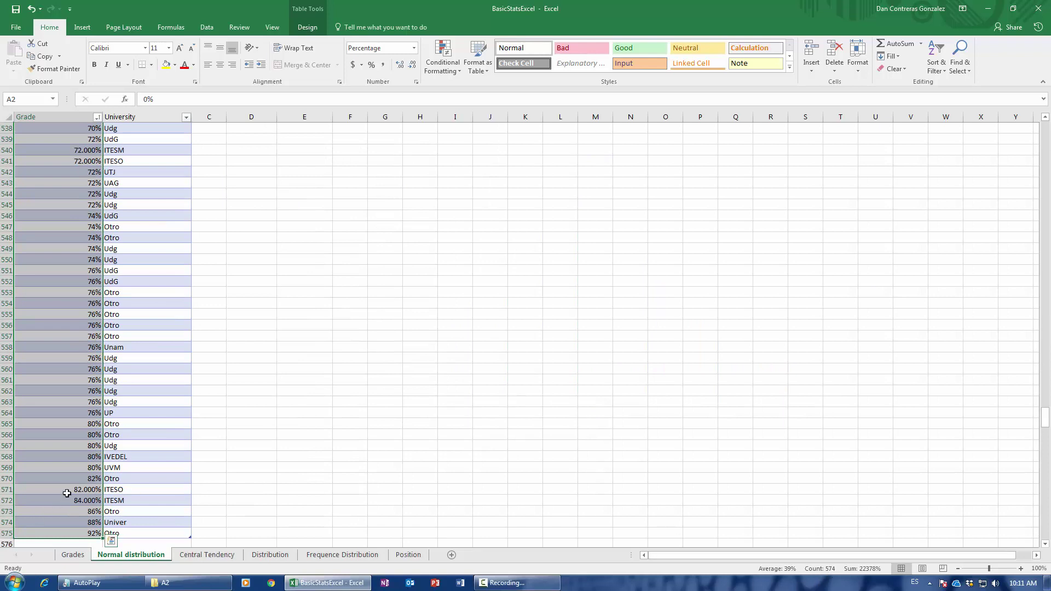
- Examine the Grades sheet's Grade column down to its last row, including the "Didnt' finish" entries
left_click(76, 559)
left_click(107, 559)
left_click(81, 557)
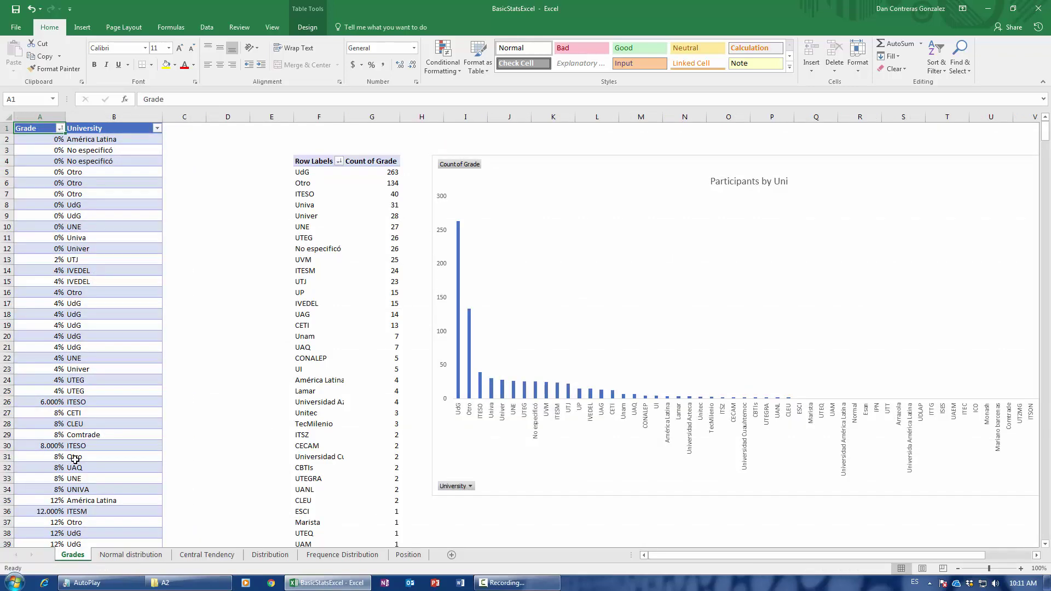
scroll(57, 468, "down", 20)
left_click(56, 468)
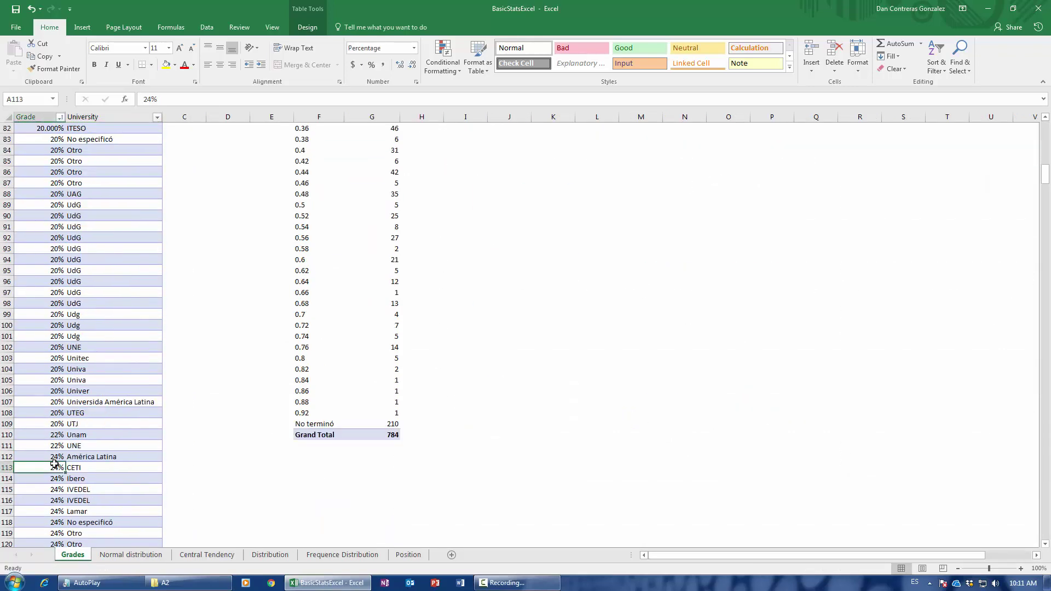
key("ctrl+Down")
scroll(54, 460, "up", 11)
scroll(53, 460, "up", 20)
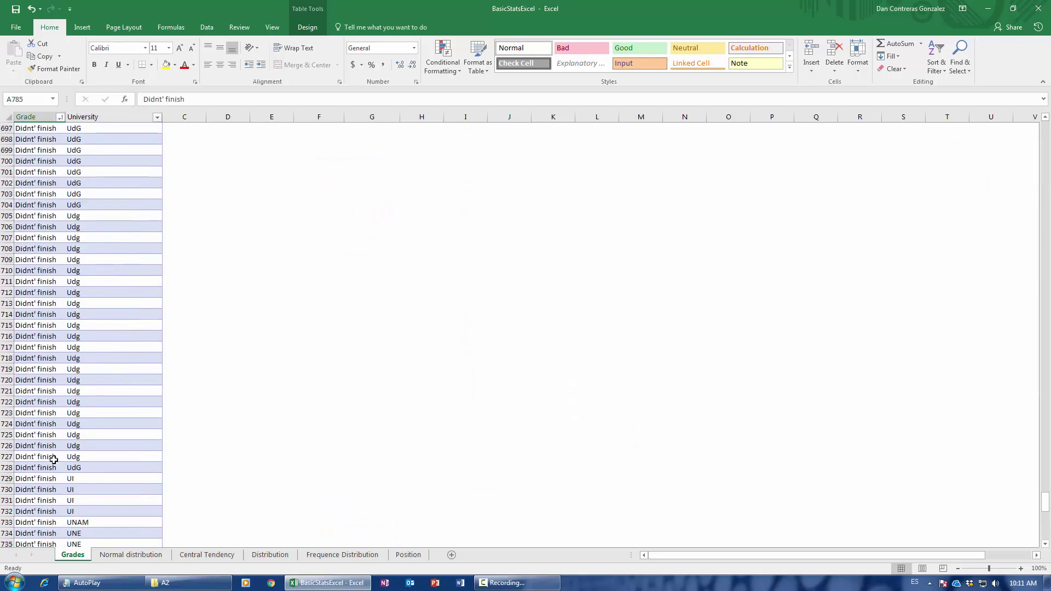
scroll(53, 460, "up", 5)
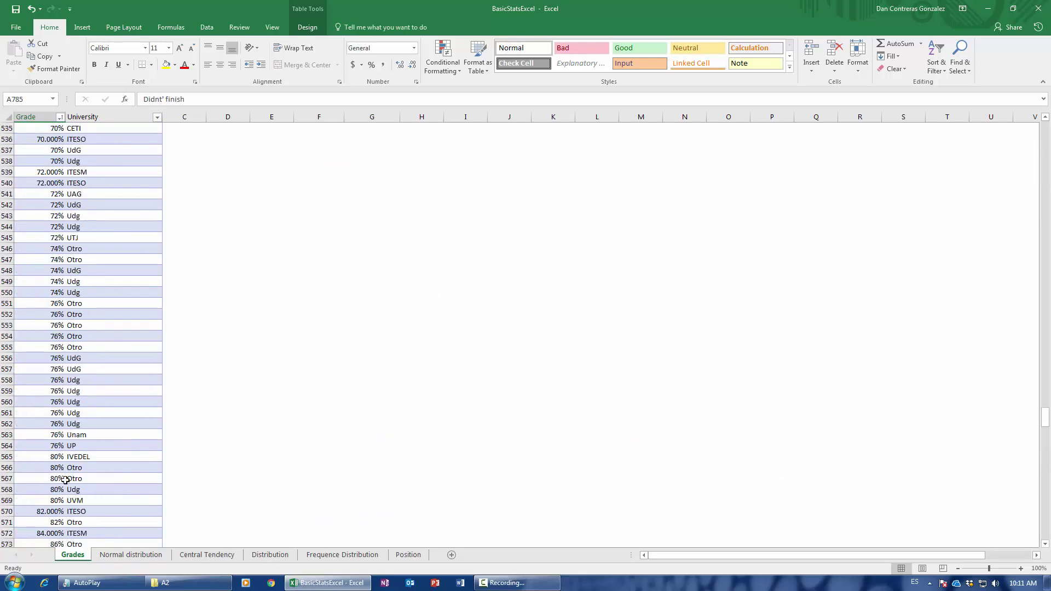
- Return to the Normal distribution sheet and reselect its grades from A2 to the last row to check their count
left_click(131, 555)
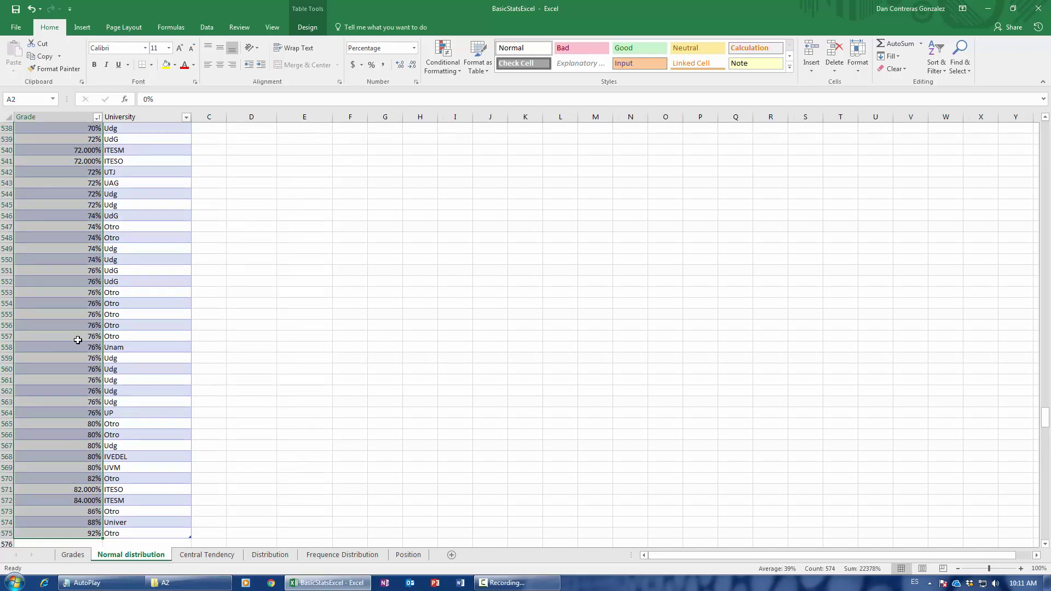
scroll(77, 367, "up", 20)
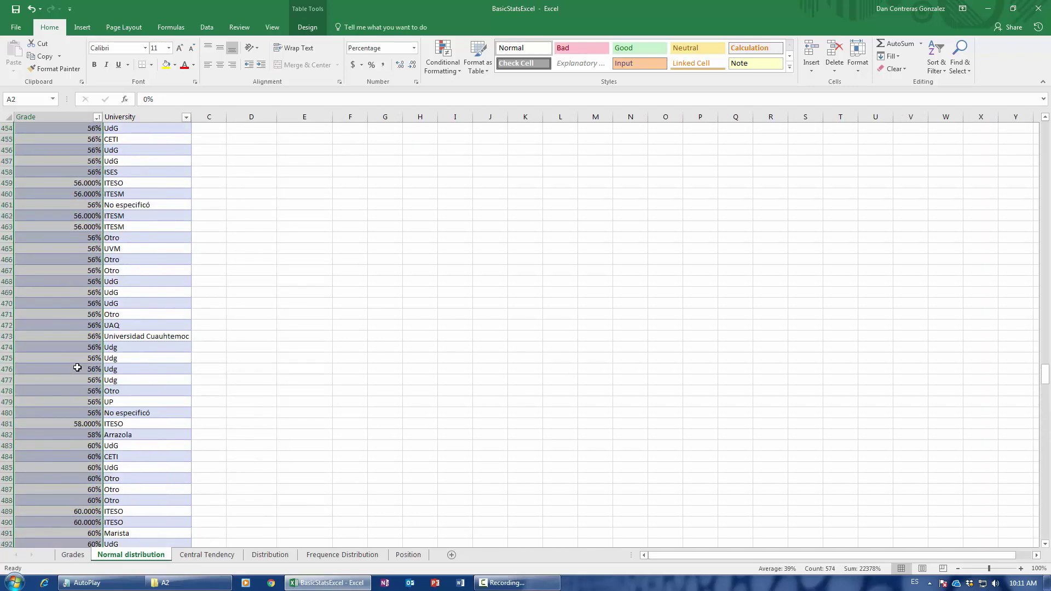
scroll(77, 367, "up", 20)
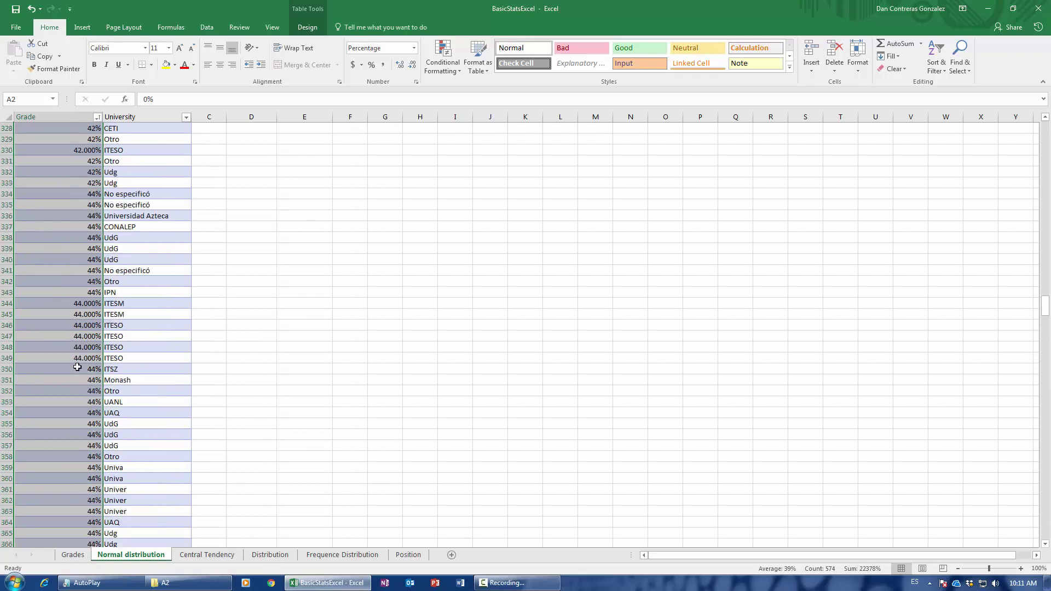
left_click(77, 368)
key("ctrl+Home")
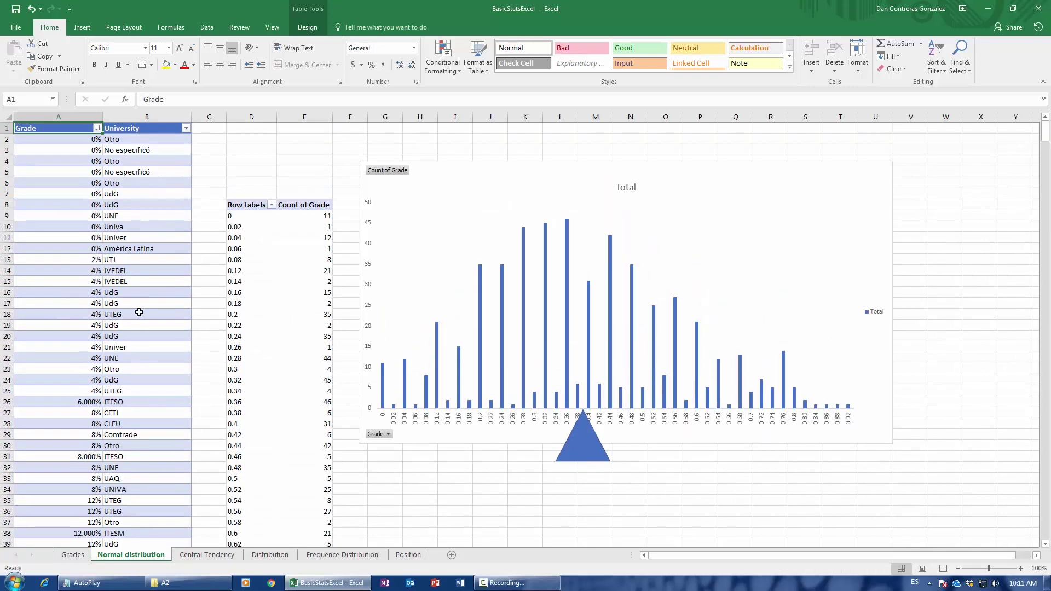
key("Down")
key("ctrl+shift+Down")
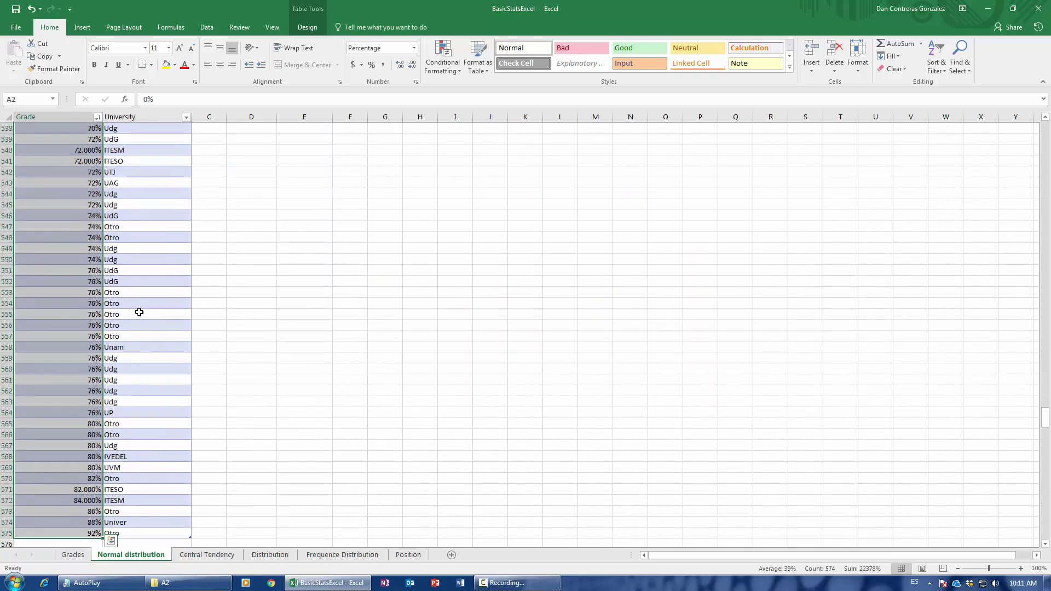
key("ctrl+Home")
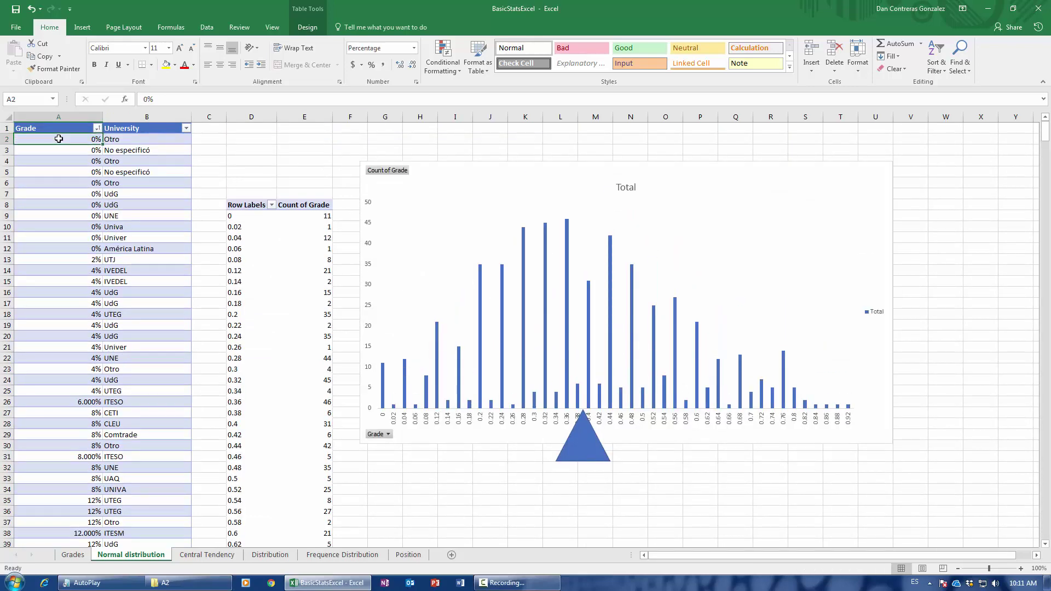
- Calculate the middle position of the grades in cell I33 of the Normal distribution sheet with =574/2
left_click(462, 483)
type("=")
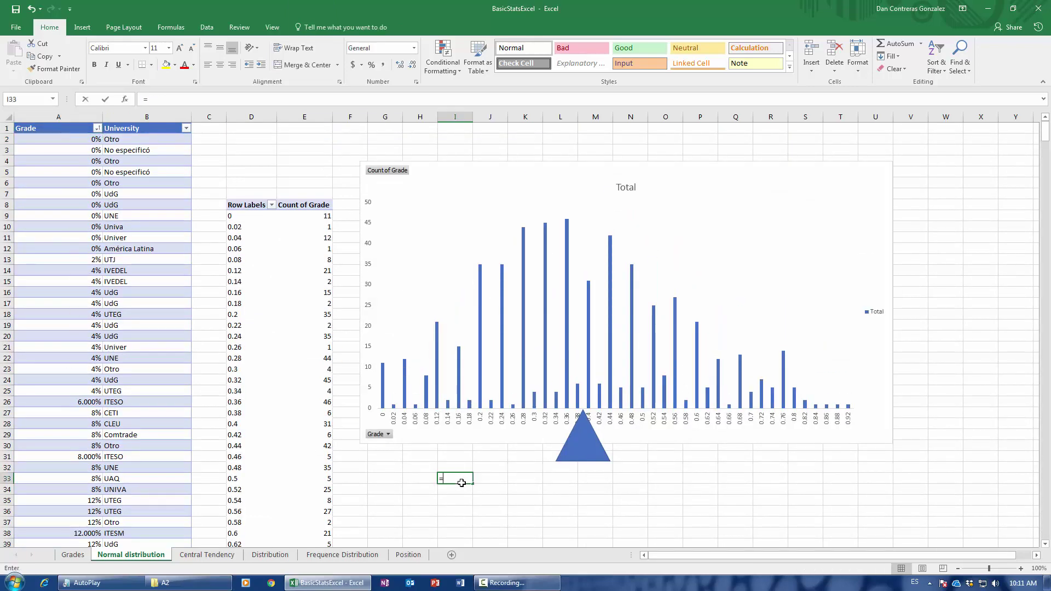
type("574/2")
key("Return")
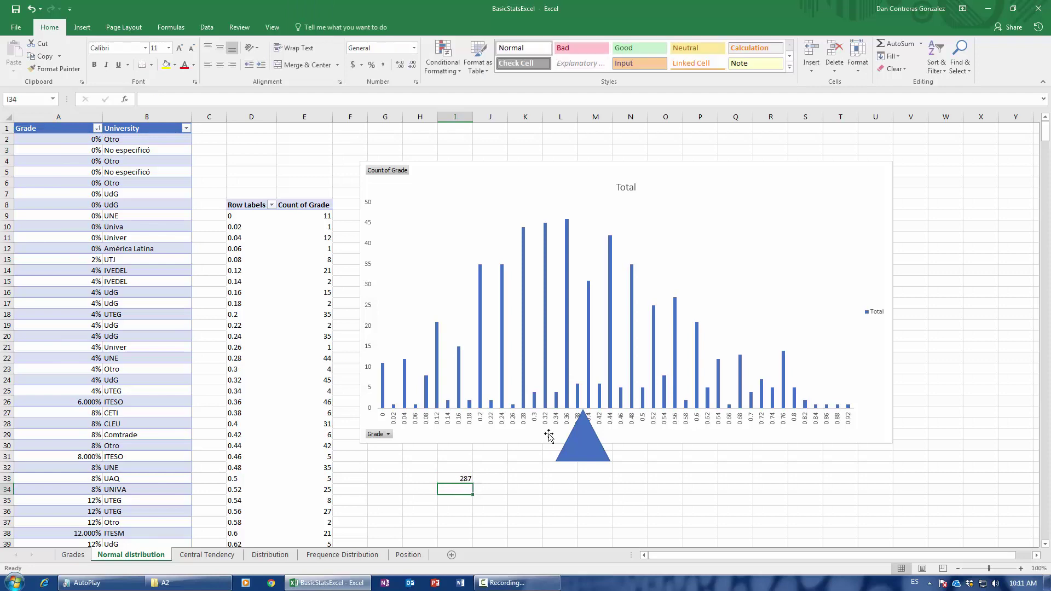
- Locate the middle grade in the ordered list on the Normal distribution sheet by finding and selecting cell A287
left_click(82, 141)
scroll(60, 455, "down", 9)
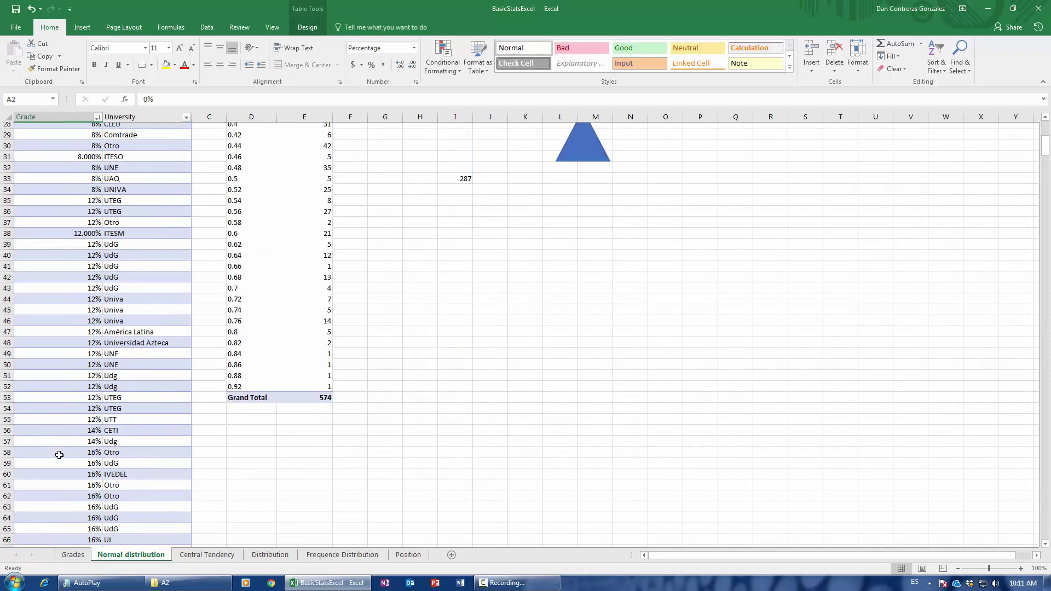
scroll(59, 455, "down", 20)
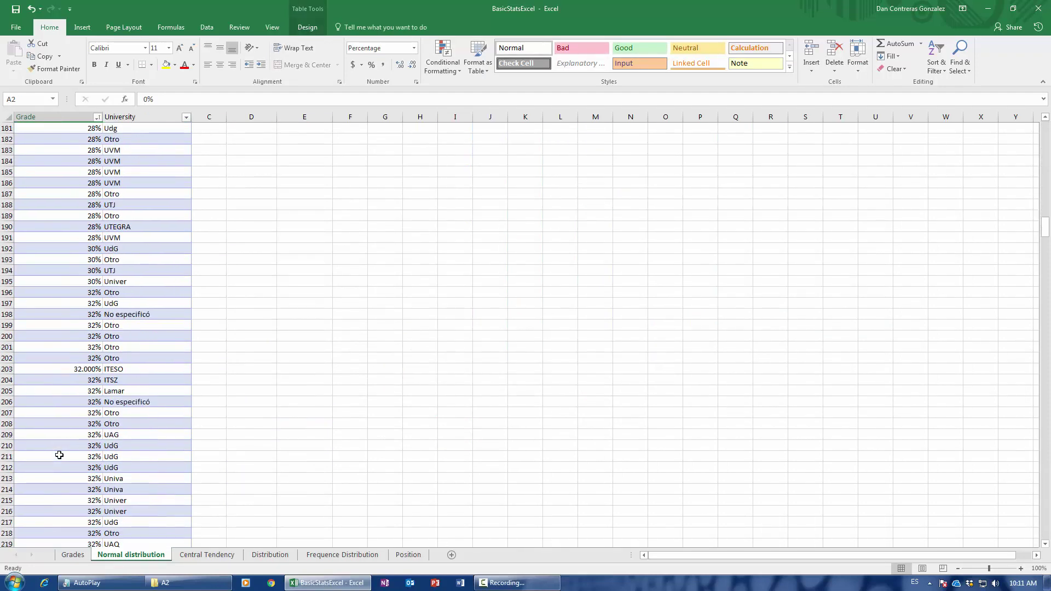
scroll(59, 455, "down", 11)
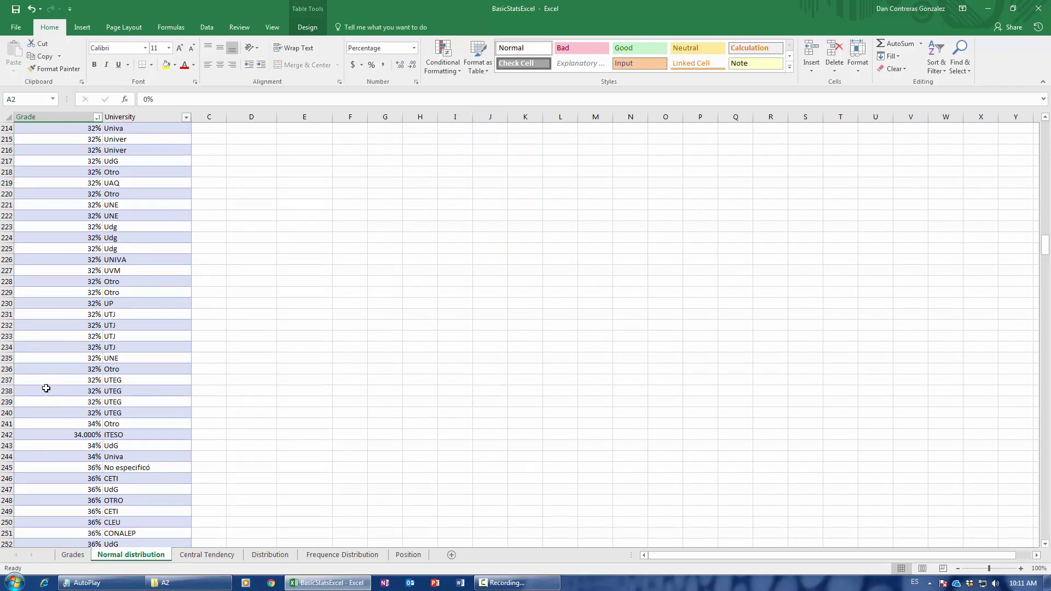
scroll(48, 377, "down", 6)
scroll(51, 380, "down", 9)
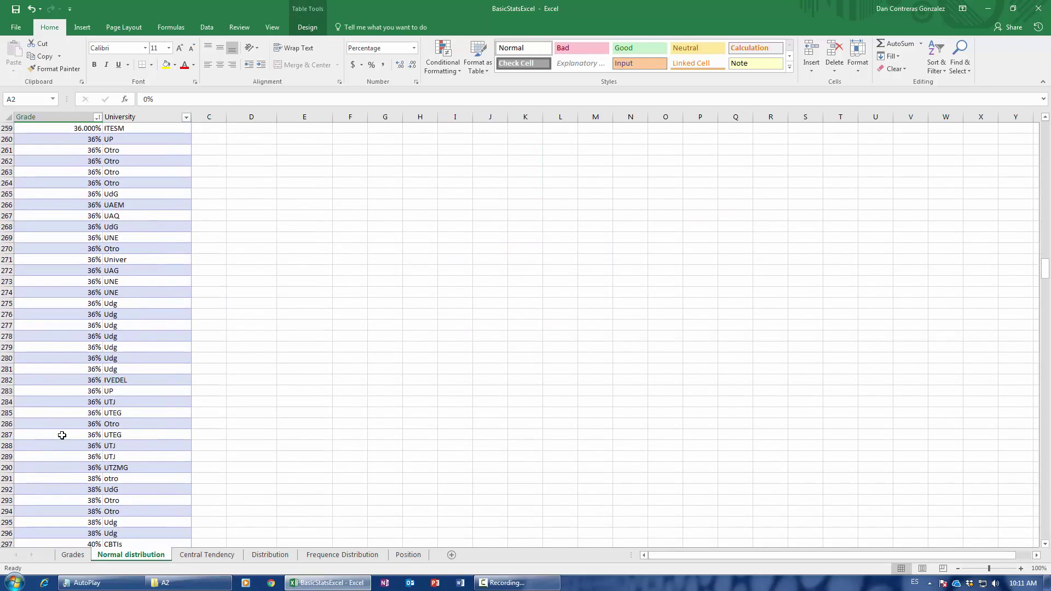
left_click(60, 435)
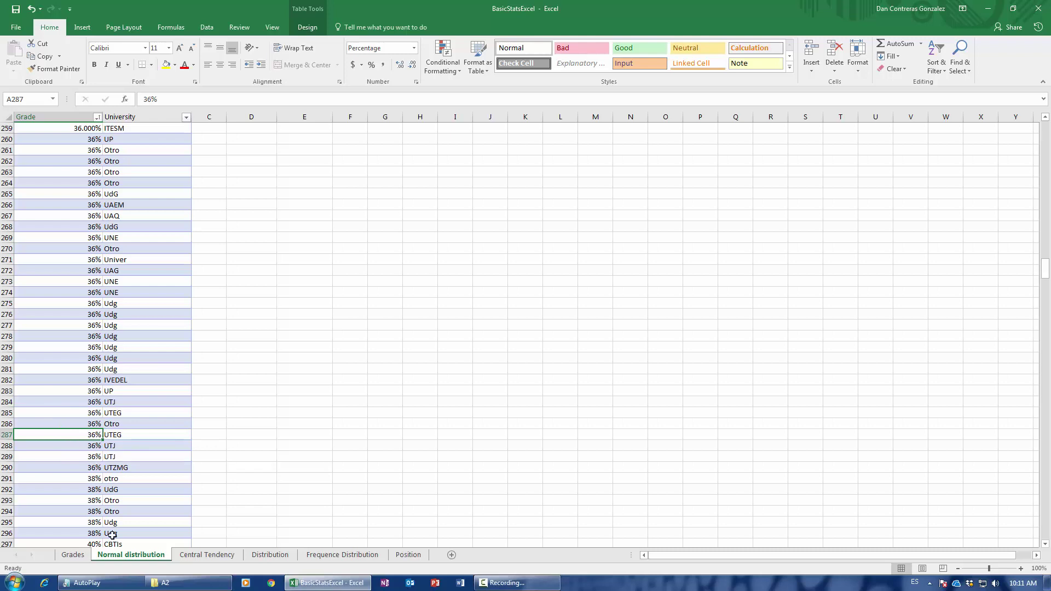
- Calculate the median in cell A14 of the Central Tendency sheet with MEDIAN over the Normal distribution sheet's entire Grade column, header included
left_click(207, 554)
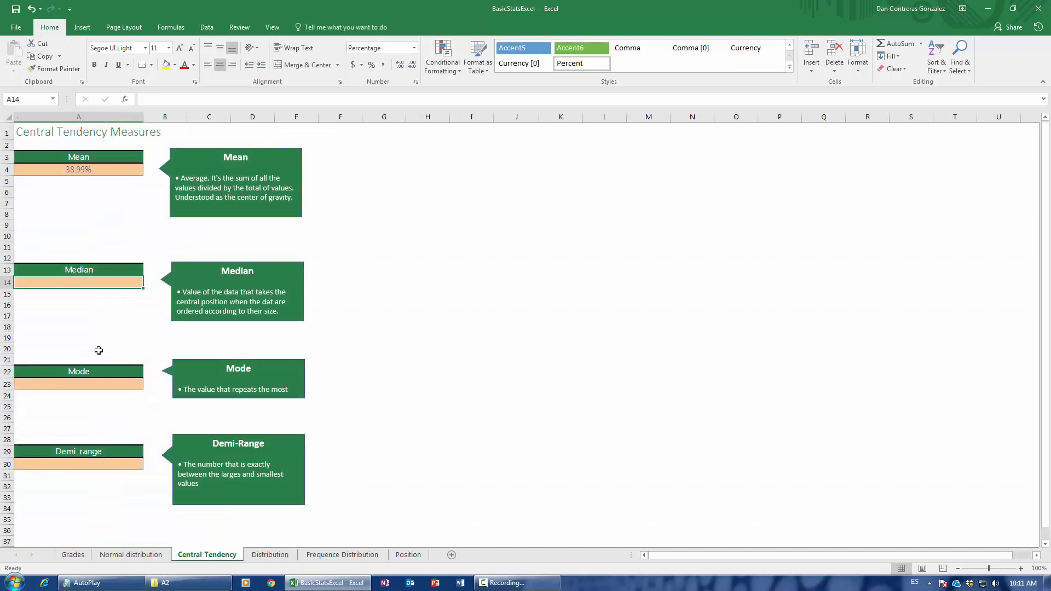
type("=")
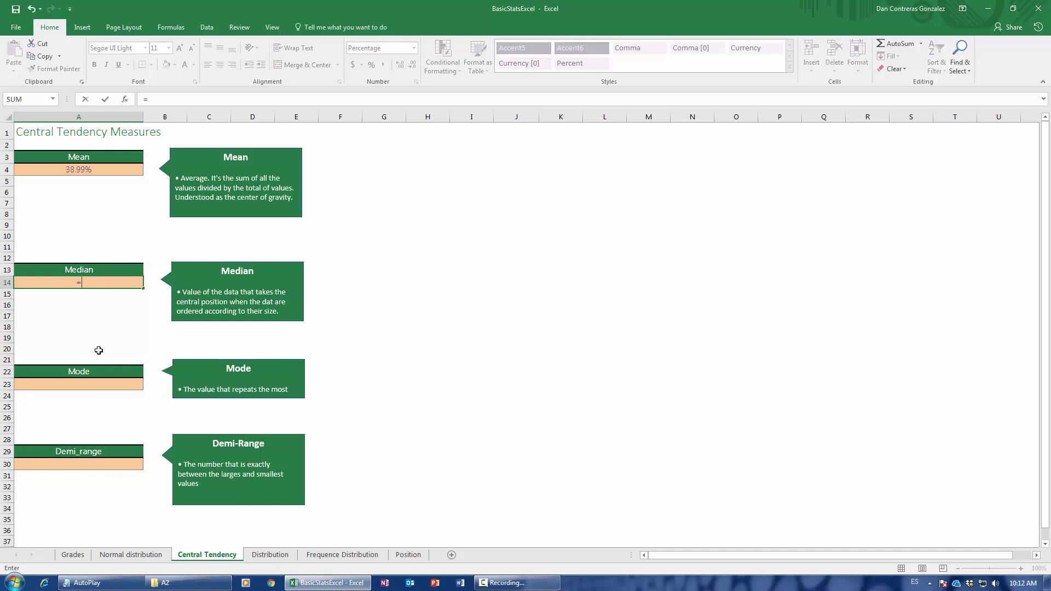
type("median(")
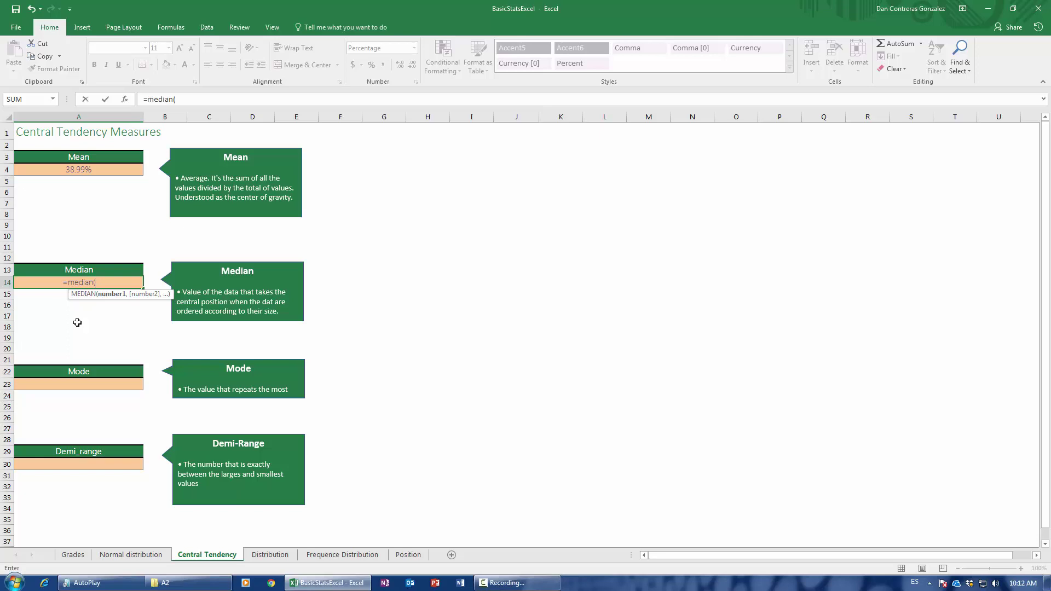
left_click(130, 555)
left_click(61, 347)
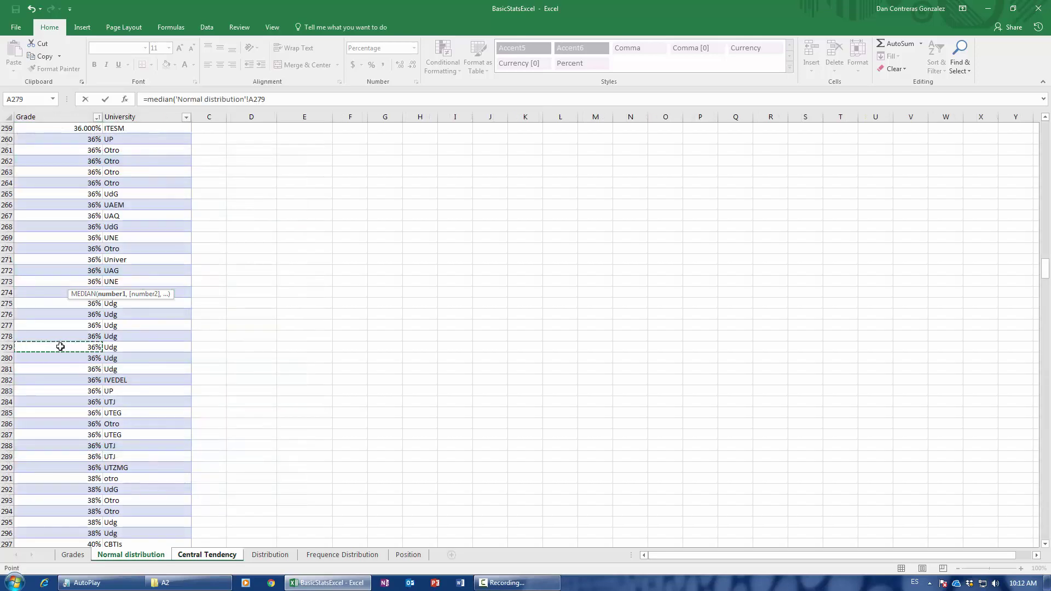
key("ctrl+Up")
key("ctrl+shift+Down")
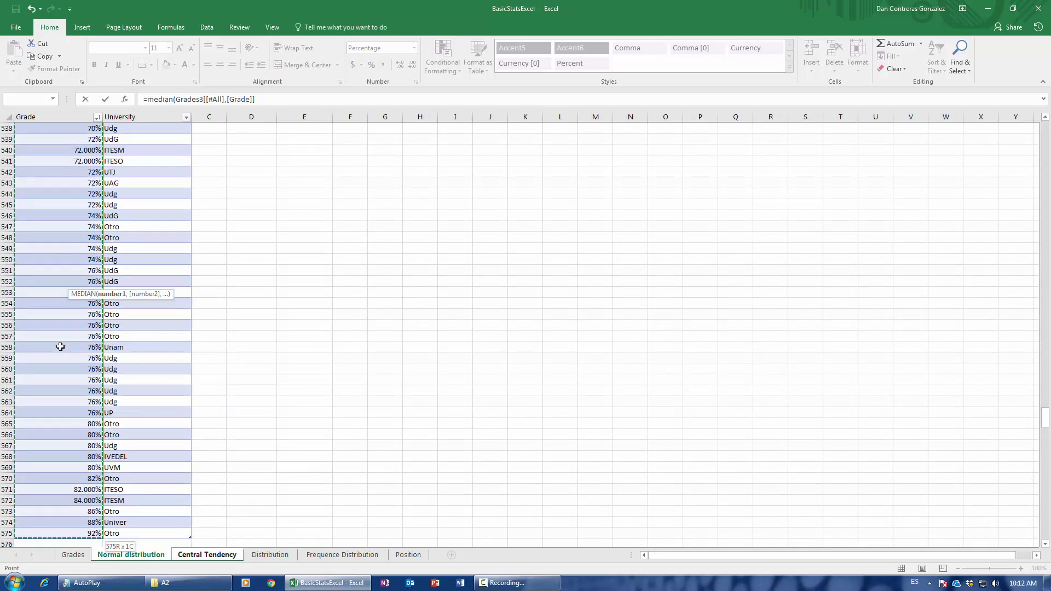
key("Return")
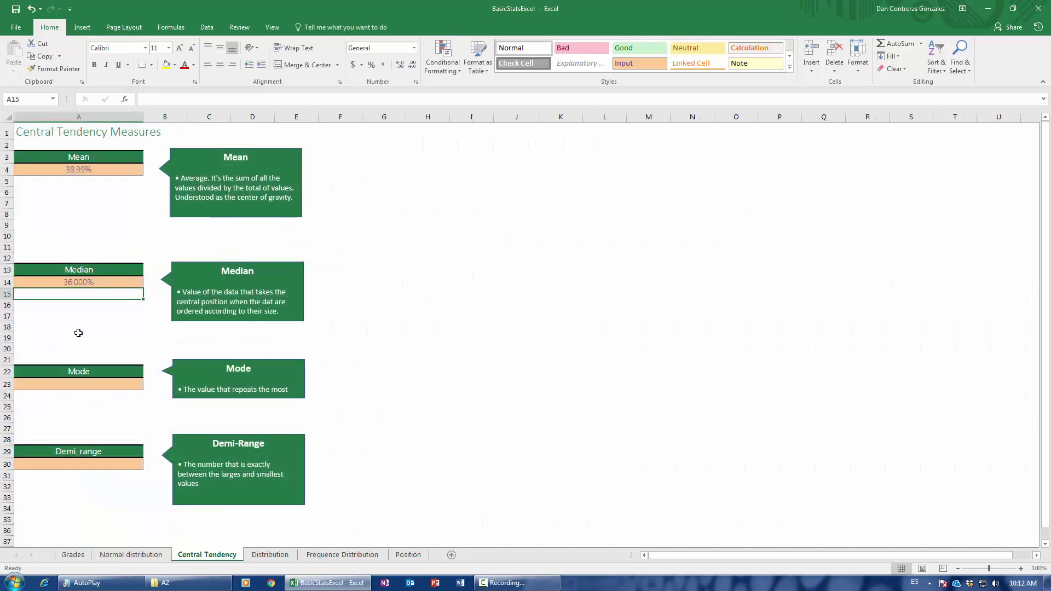
left_click(106, 284)
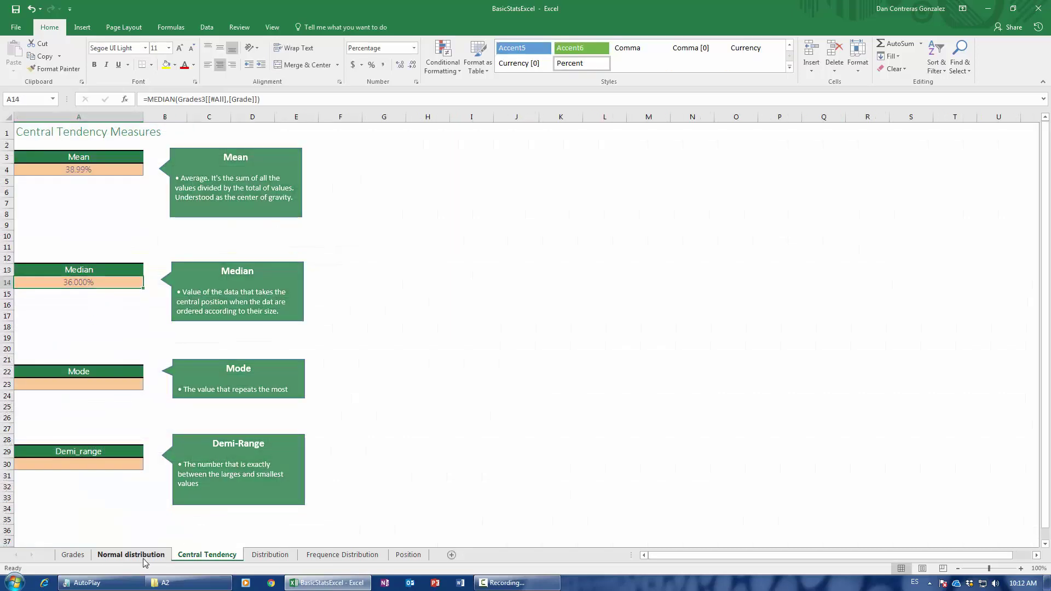
- Examine the median's place on the grade count chart beside the first rows of the Normal distribution sheet
left_click(131, 554)
left_click(268, 441)
key("ctrl+Up")
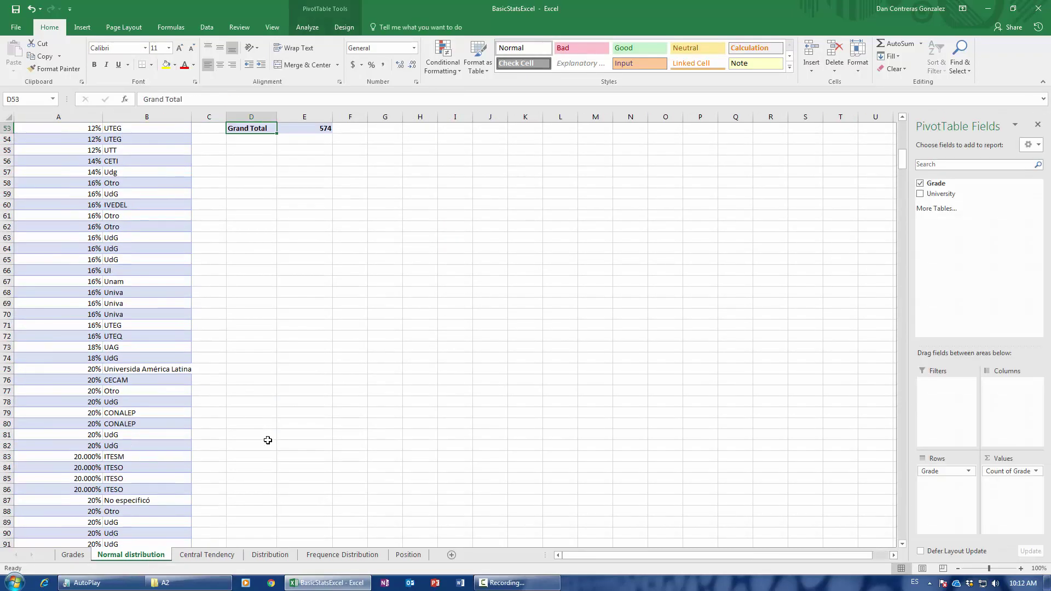
scroll(265, 471, "up", 6)
scroll(265, 471, "up", 11)
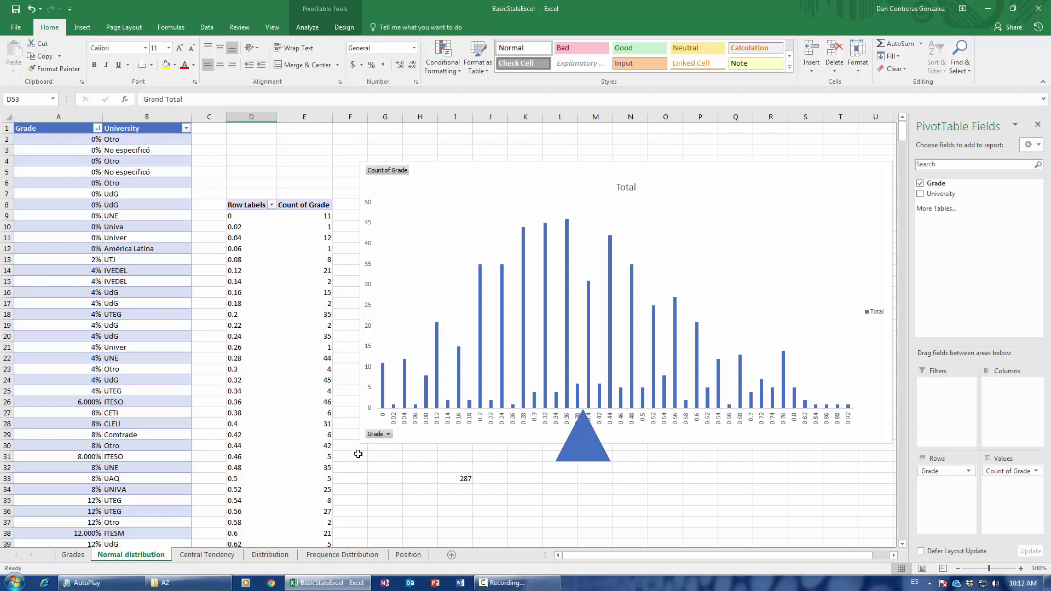
- Examine the Participants by Uni chart on the Grades sheet, then return to the Normal distribution sheet
left_click(74, 554)
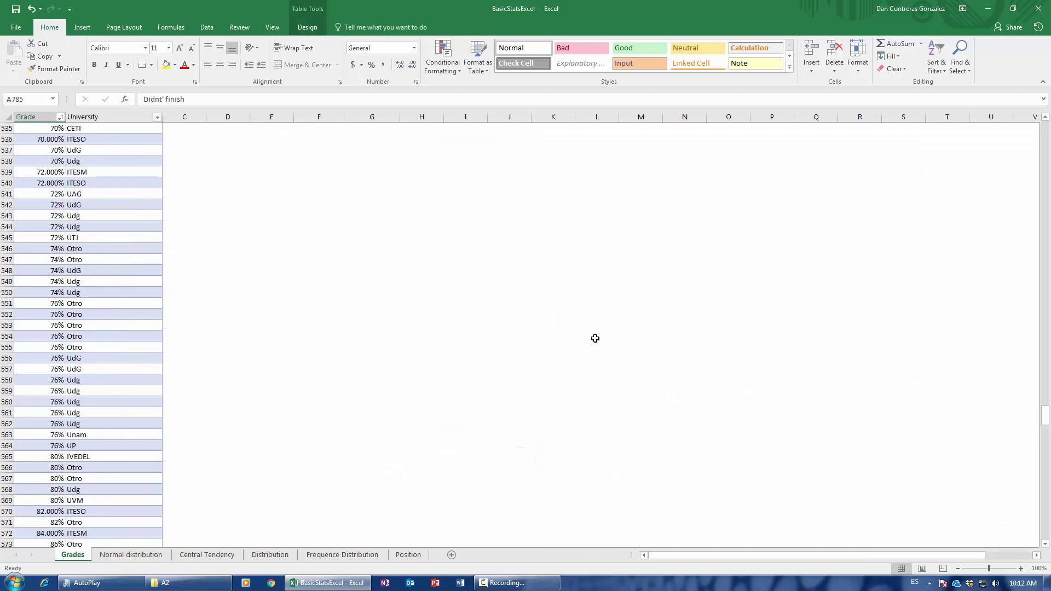
left_click(605, 349)
key("ctrl+Up")
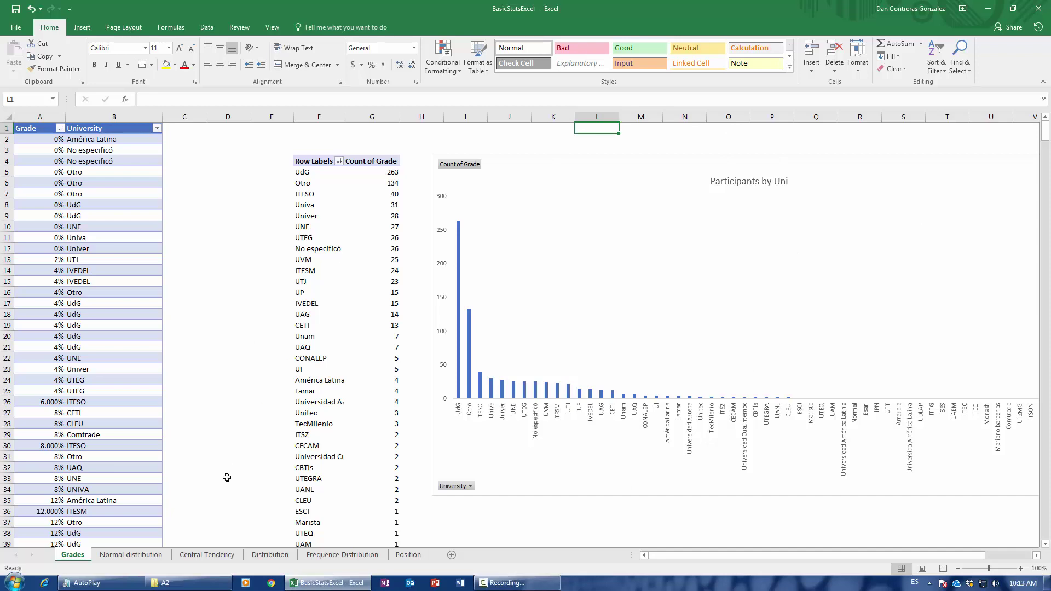
left_click(137, 555)
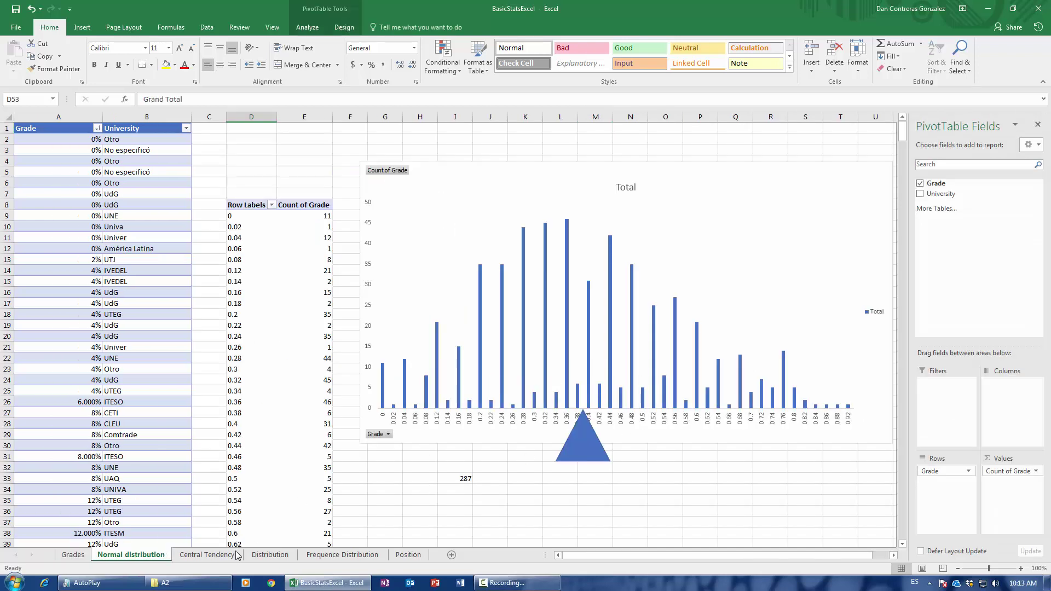
- Begin a =mode formula in cell A23 of the Central Tendency sheet and compare the descriptions of MODE, MODE.MULT and MODE.SNGL
left_click(207, 555)
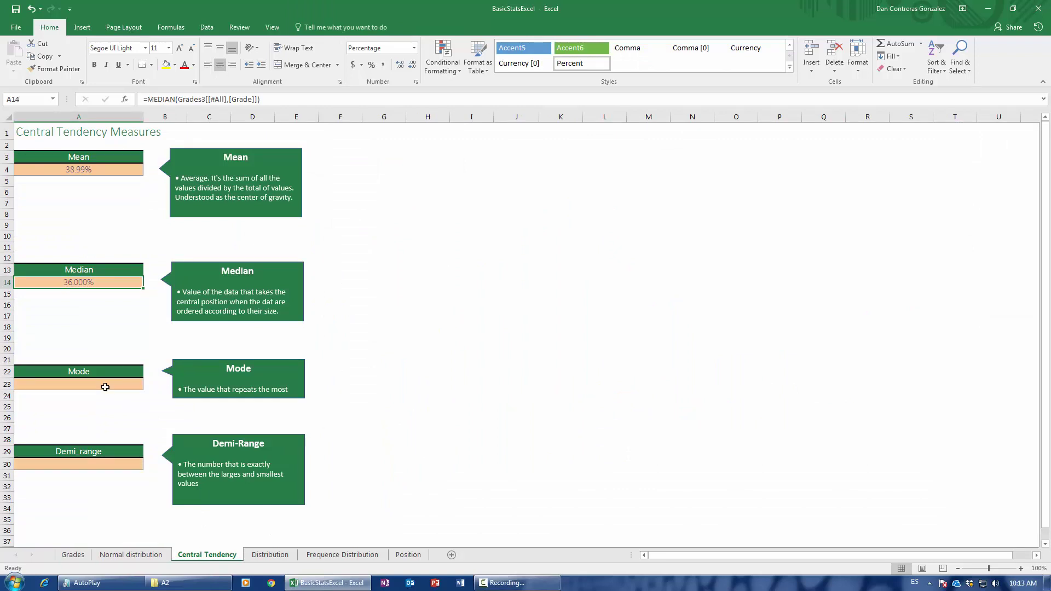
left_click(106, 388)
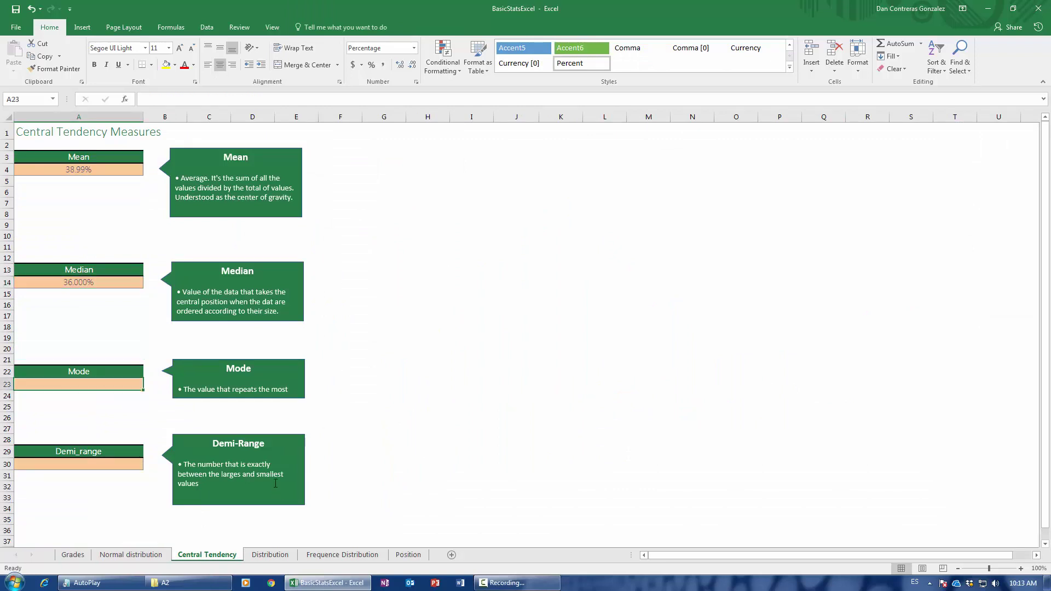
type("=")
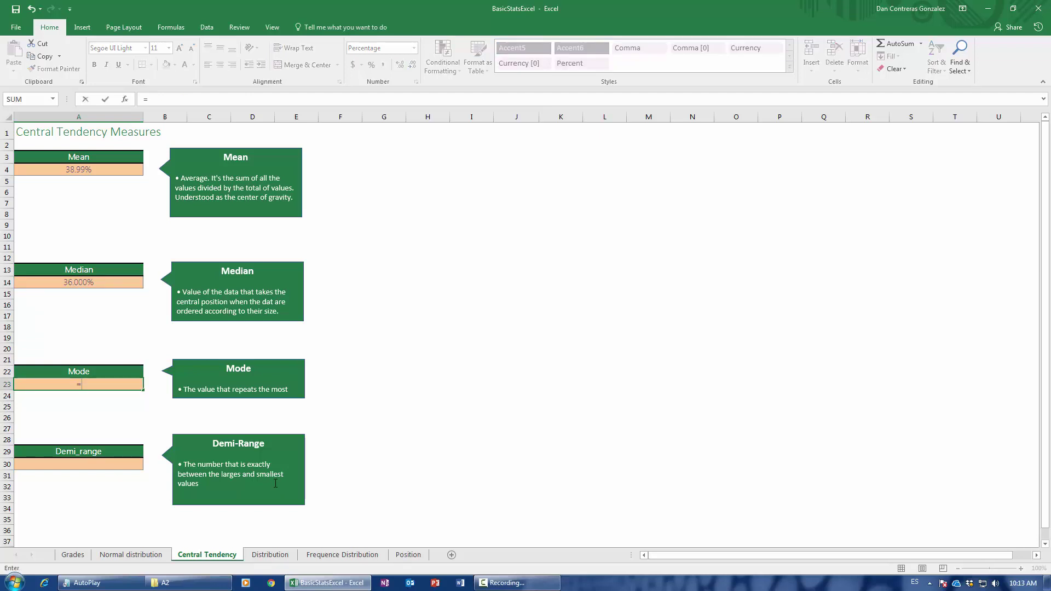
type("mode")
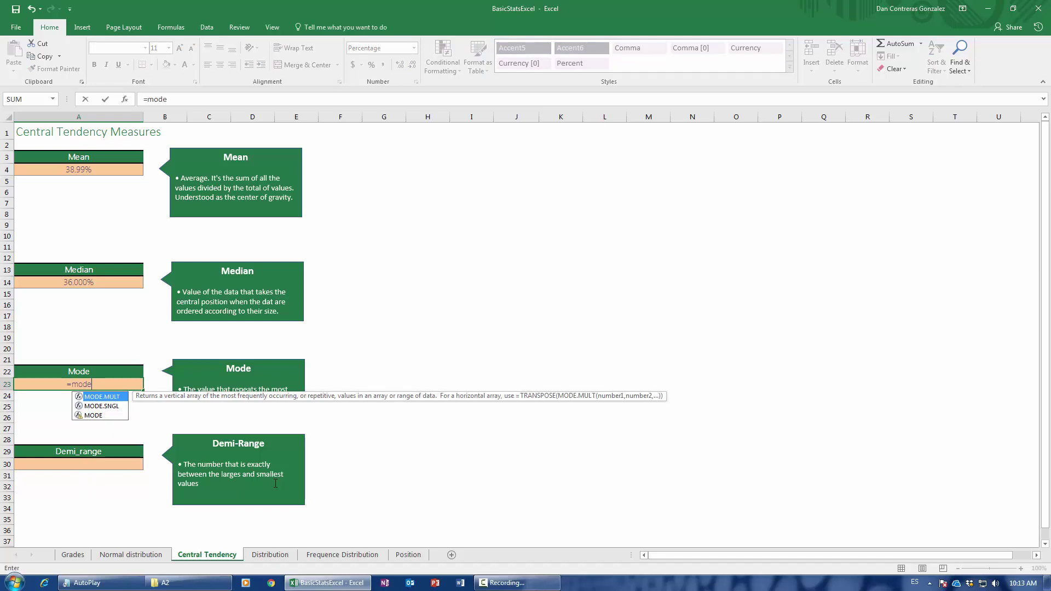
left_click(93, 417)
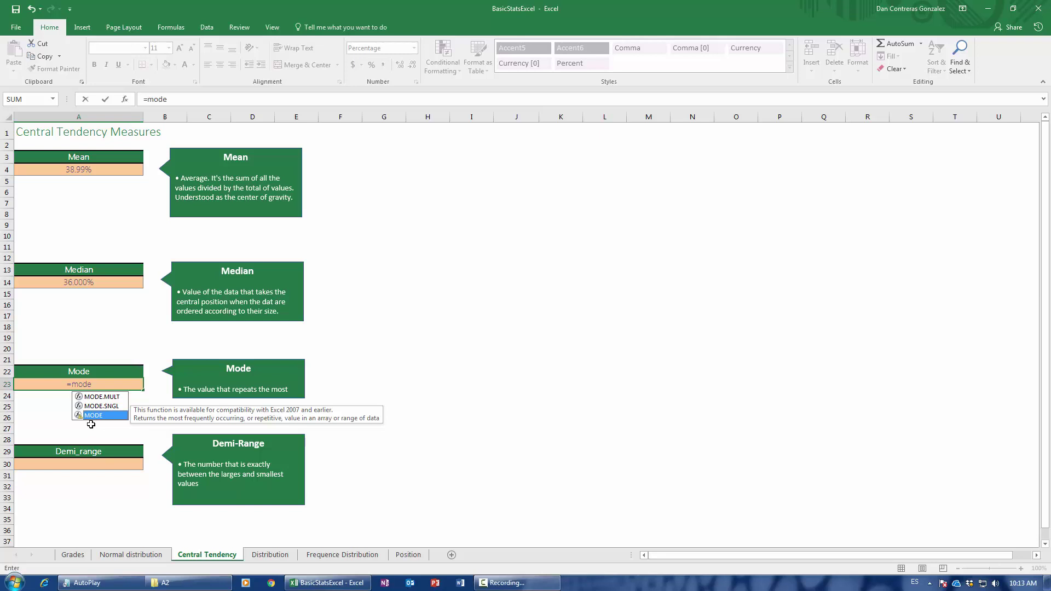
left_click(106, 397)
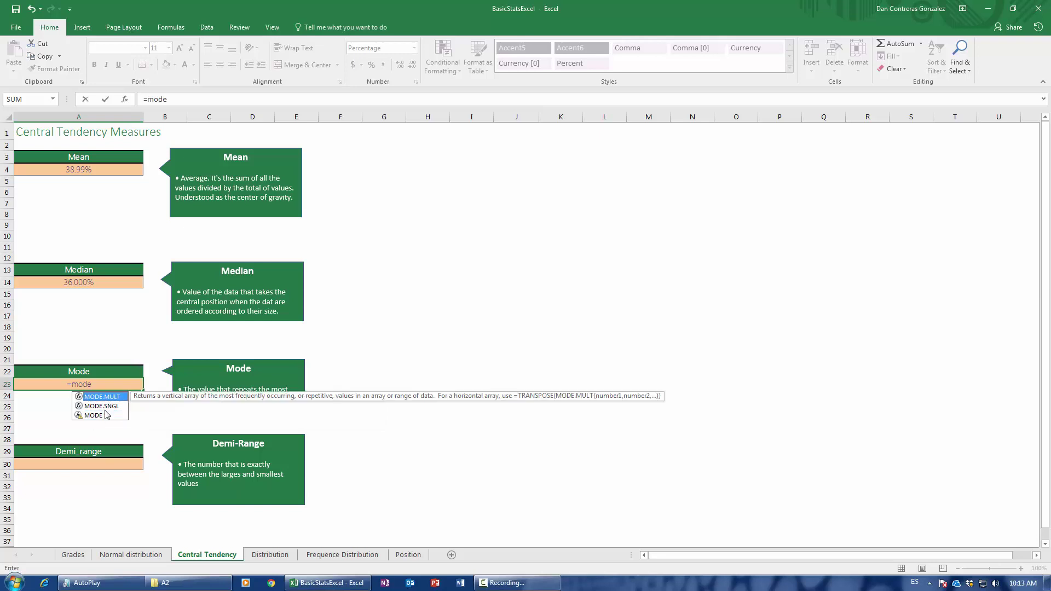
left_click(105, 409)
left_click(108, 398)
left_click(110, 409)
left_click(112, 397)
left_click(113, 407)
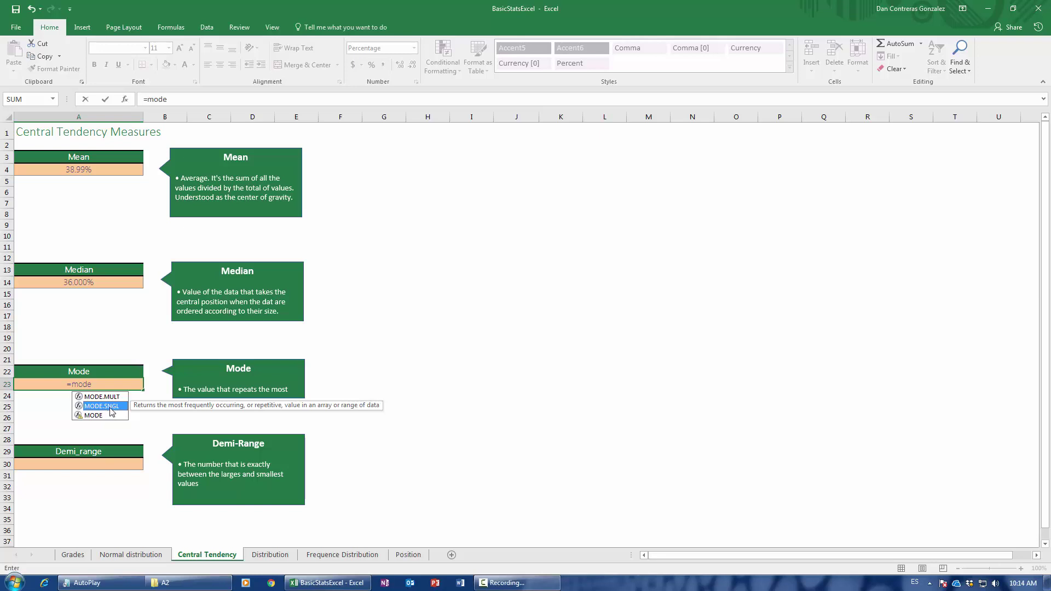
left_click(104, 397)
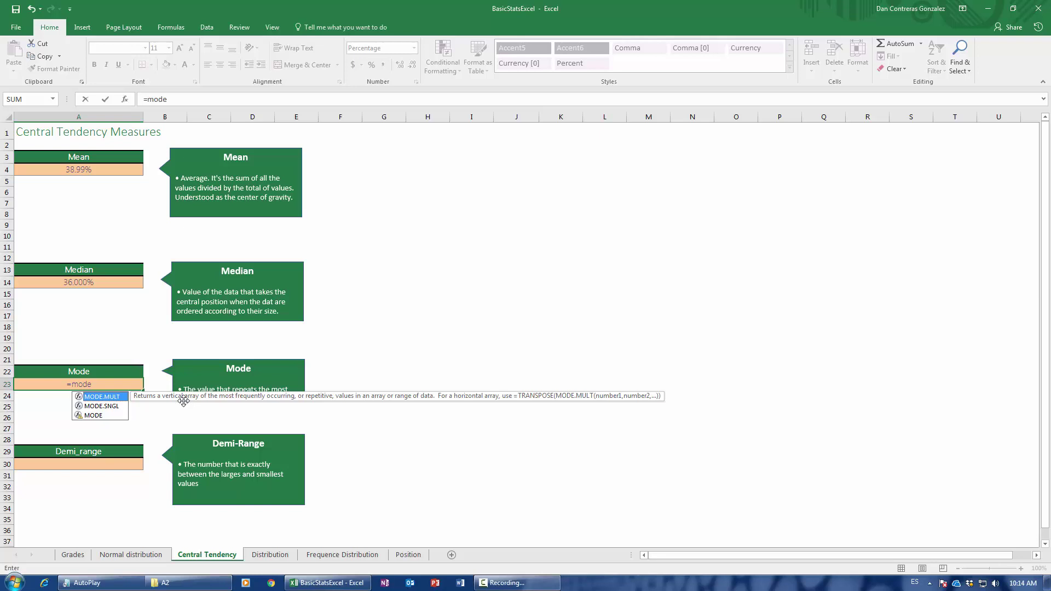
left_click(103, 408)
- Complete the mode formula in A23 with MODE.SNGL over the Normal distribution sheet's entire Grade column, header included
double_click(102, 406)
left_click(131, 555)
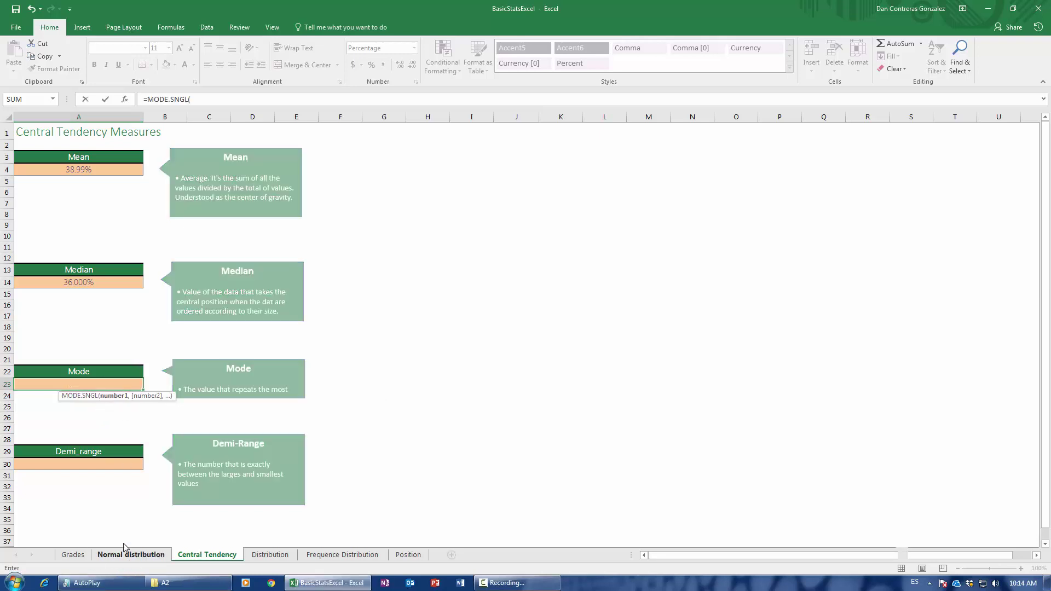
left_click(58, 366)
key("ctrl+Up")
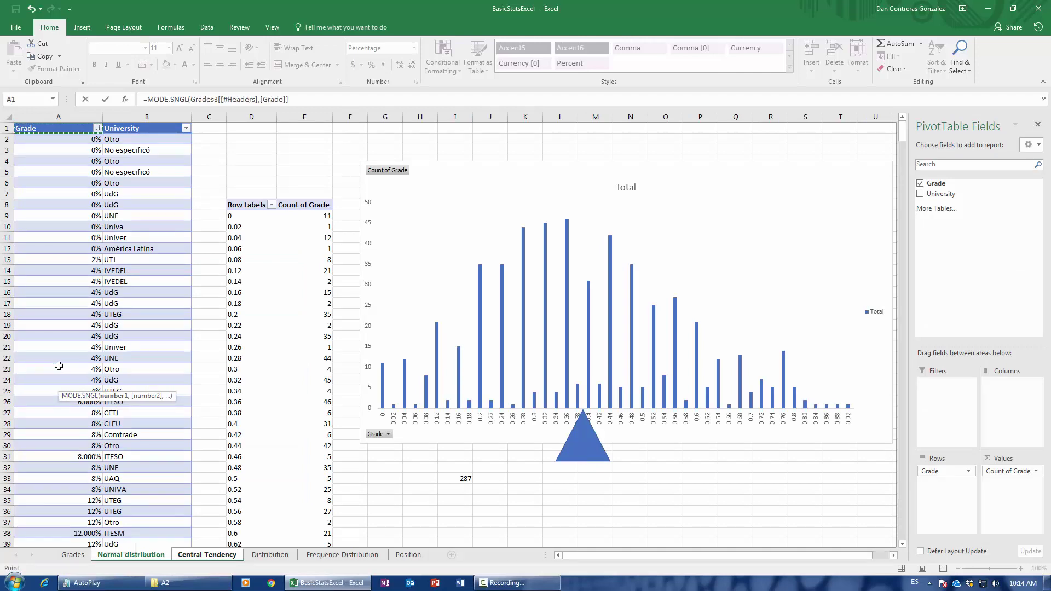
key("ctrl+shift+Down")
key("Return")
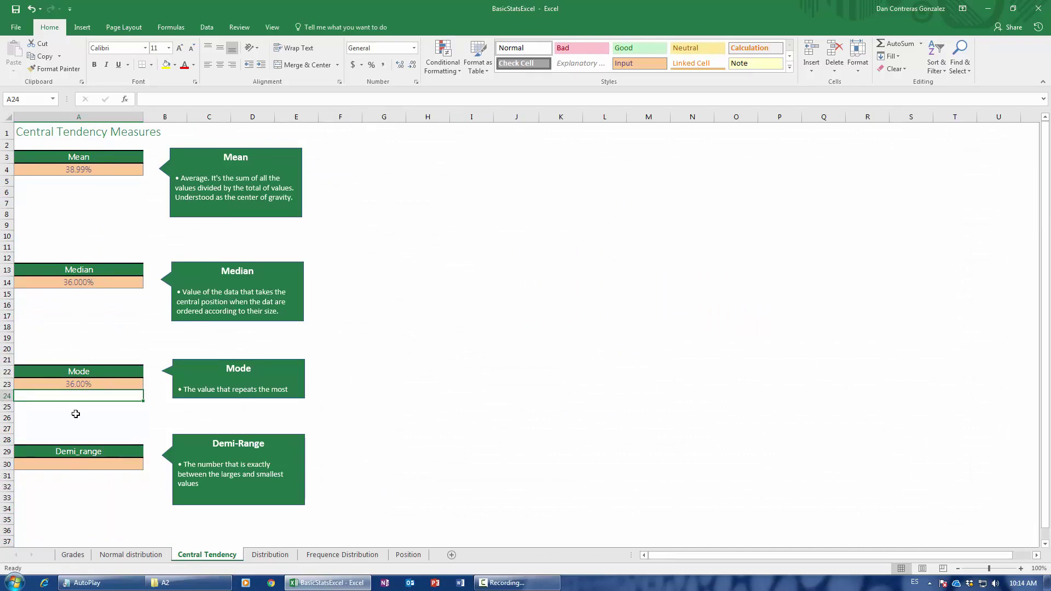
- Check the count of the tallest bar, grade 0.36, on the Normal distribution sheet's chart
left_click(130, 557)
left_click(416, 478)
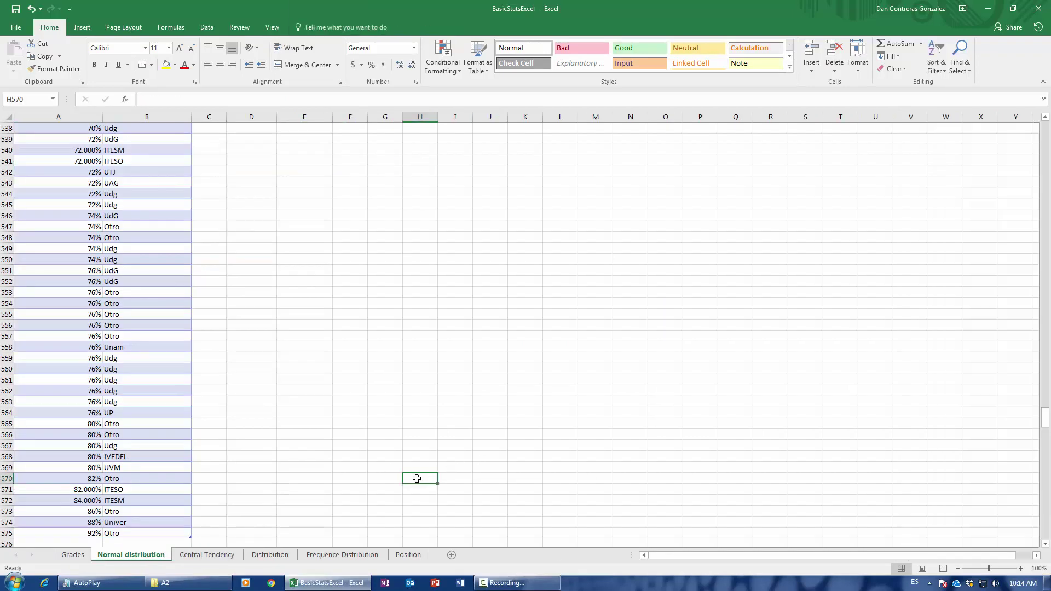
key("ctrl+Up")
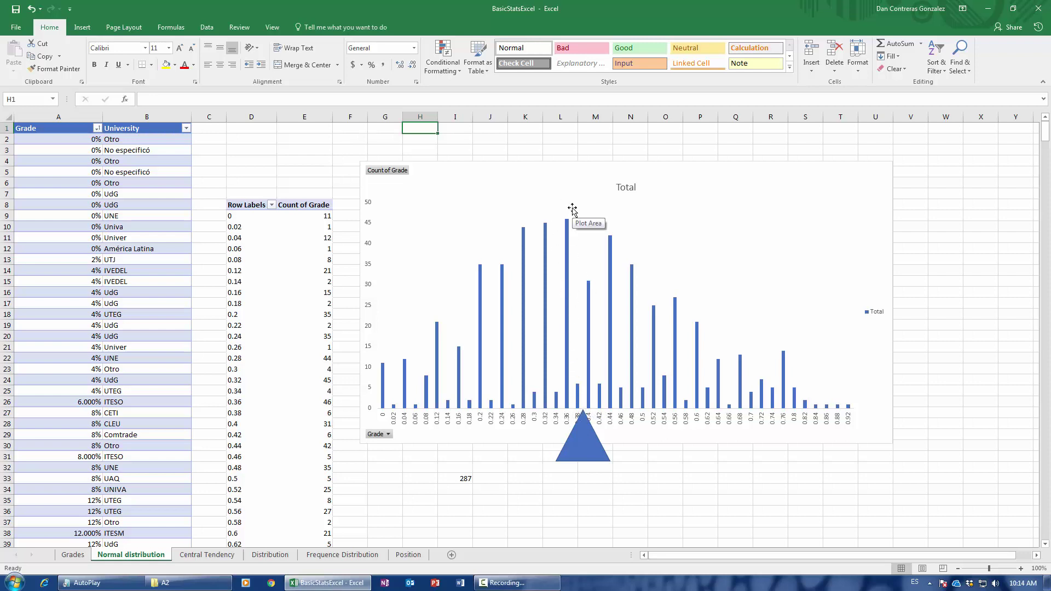
mouse_move(567, 244)
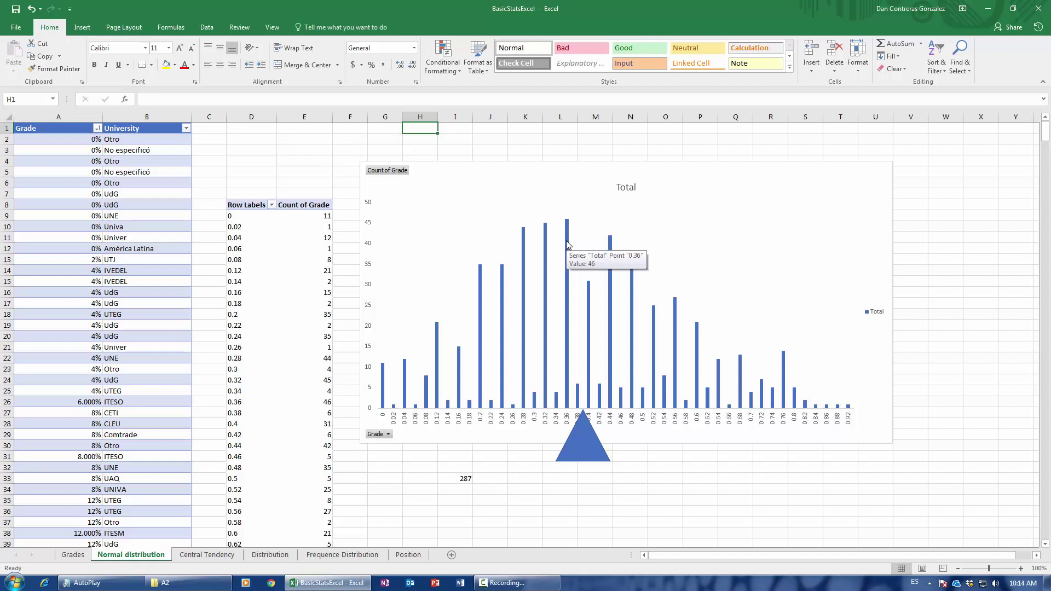
- Compare the mean, median and mode on the Central Tendency sheet with the Normal distribution chart and the Grades sheet
left_click(184, 556)
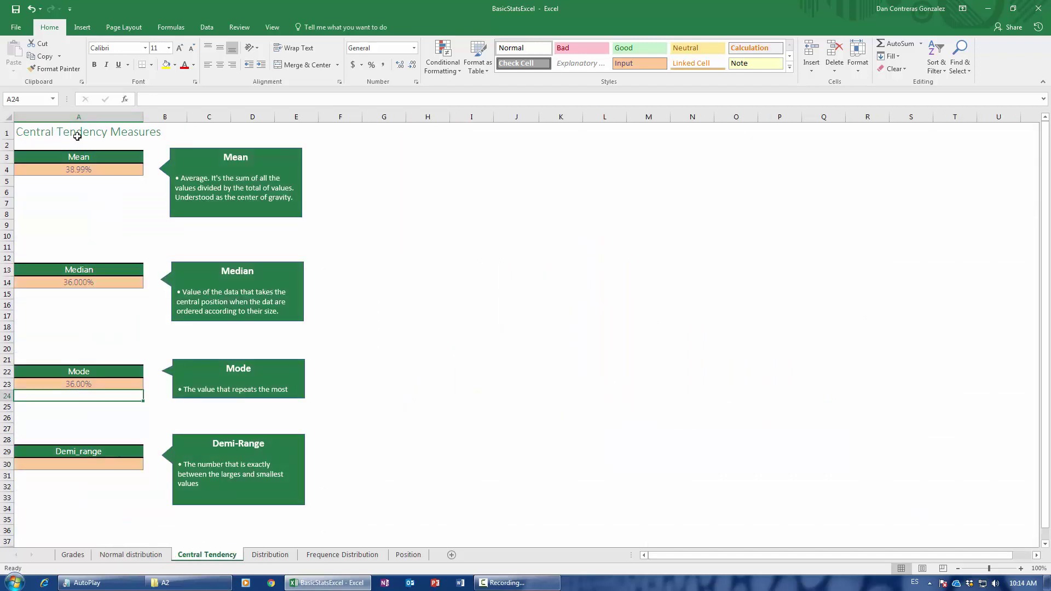
left_click(148, 554)
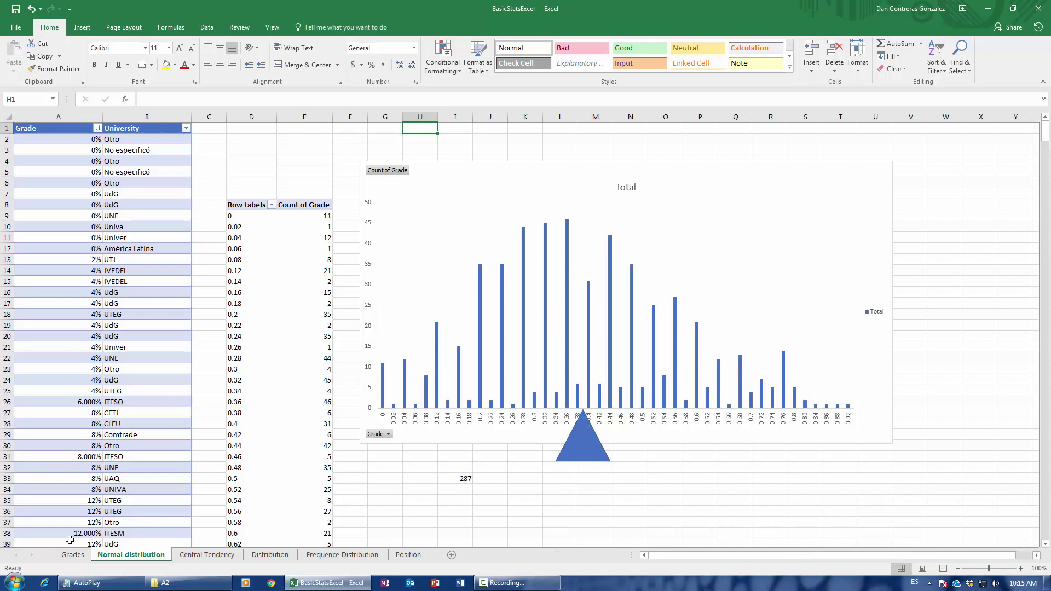
left_click(73, 555)
left_click(115, 555)
- On the Central Tendency sheet, begin a formula in the Demi_range cell A30 and look for a built-in range function
left_click(207, 555)
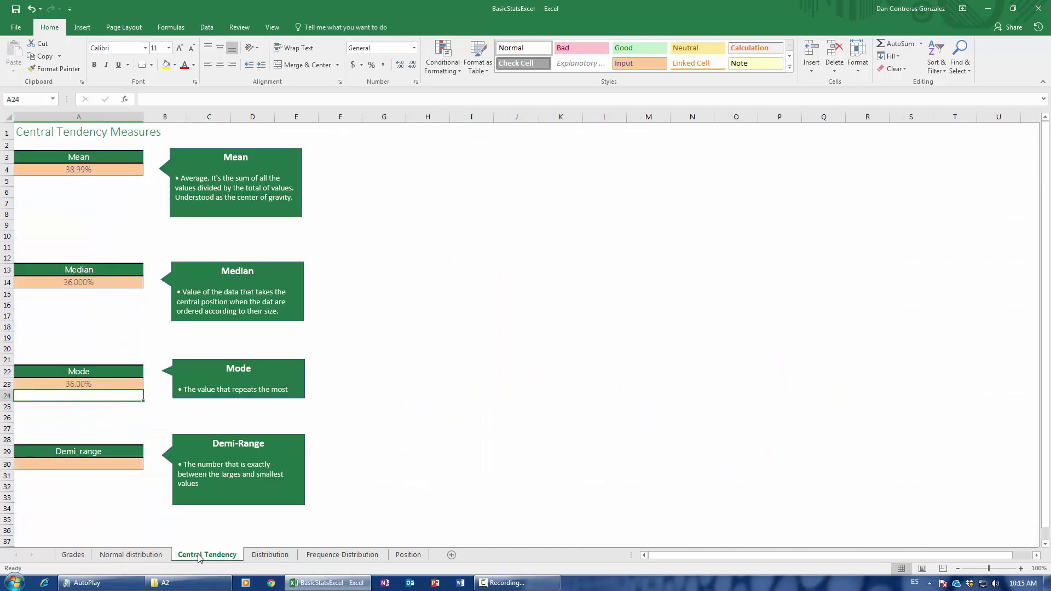
left_click(111, 465)
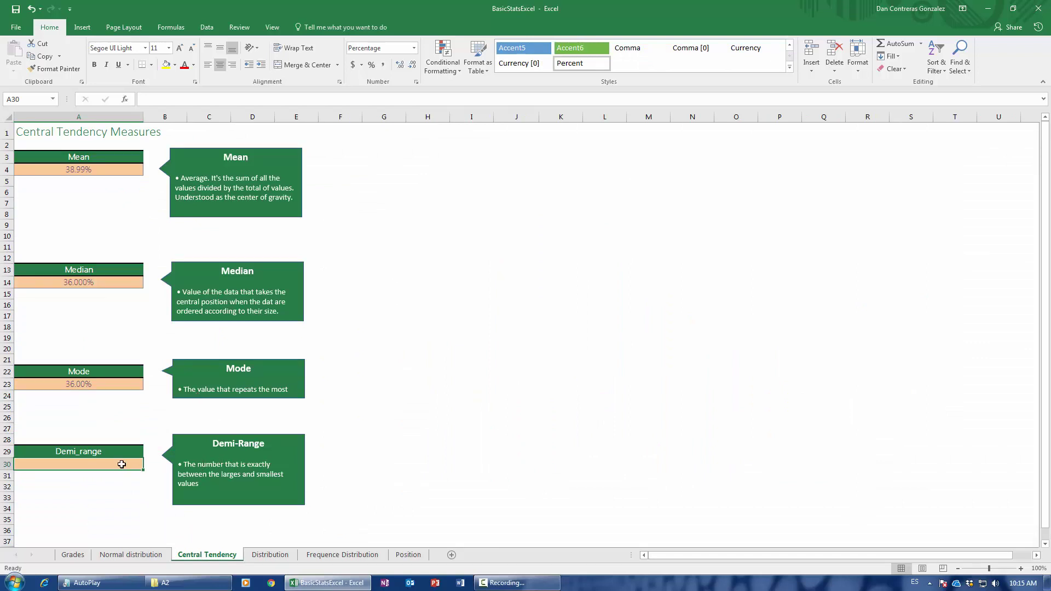
type("=ran")
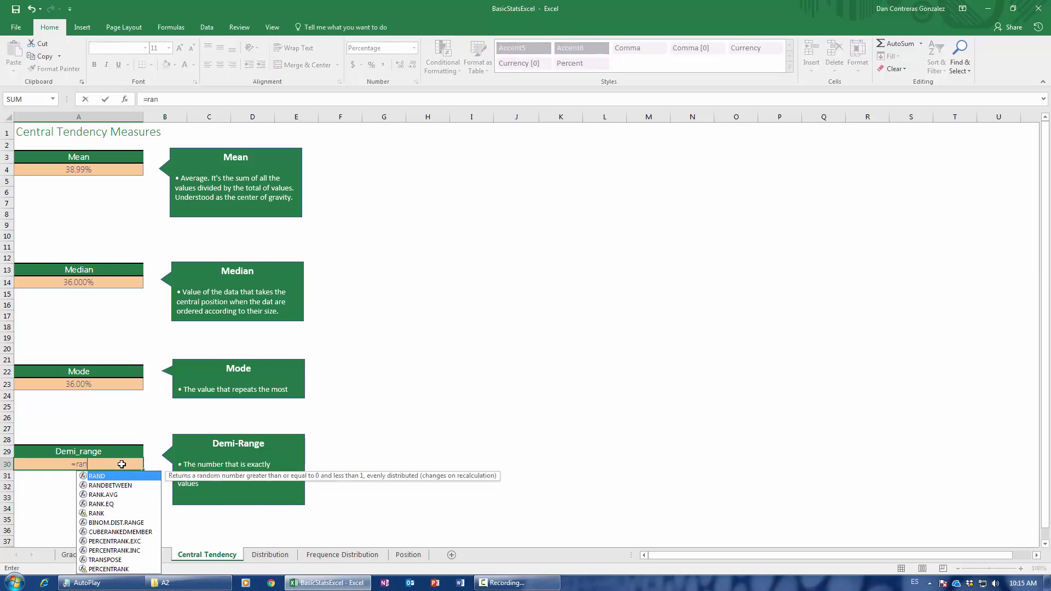
type("ge")
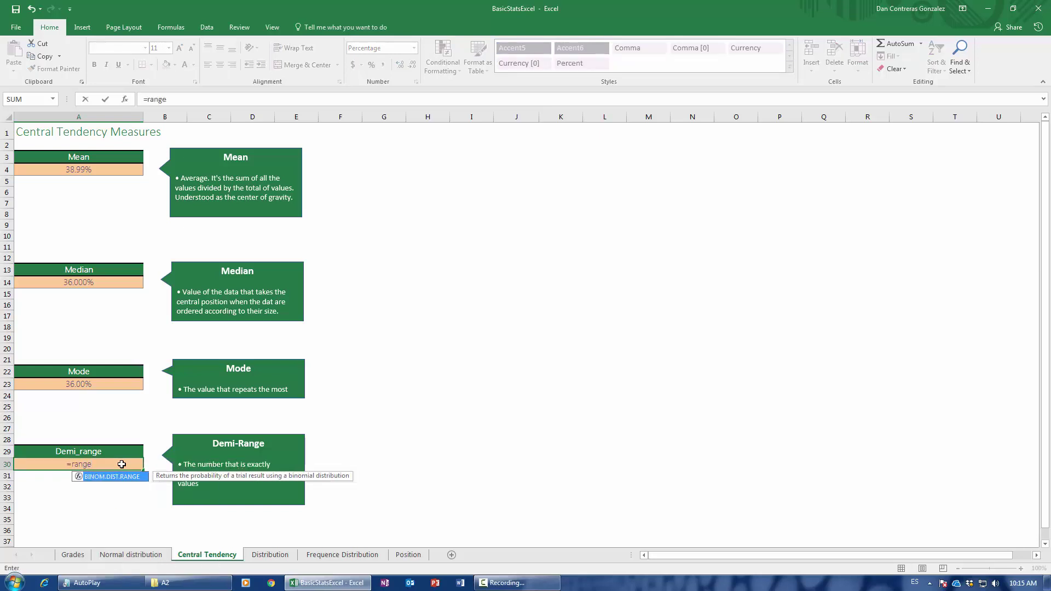
key("BackSpace")
key("BackSpace")
key("BackSpace")
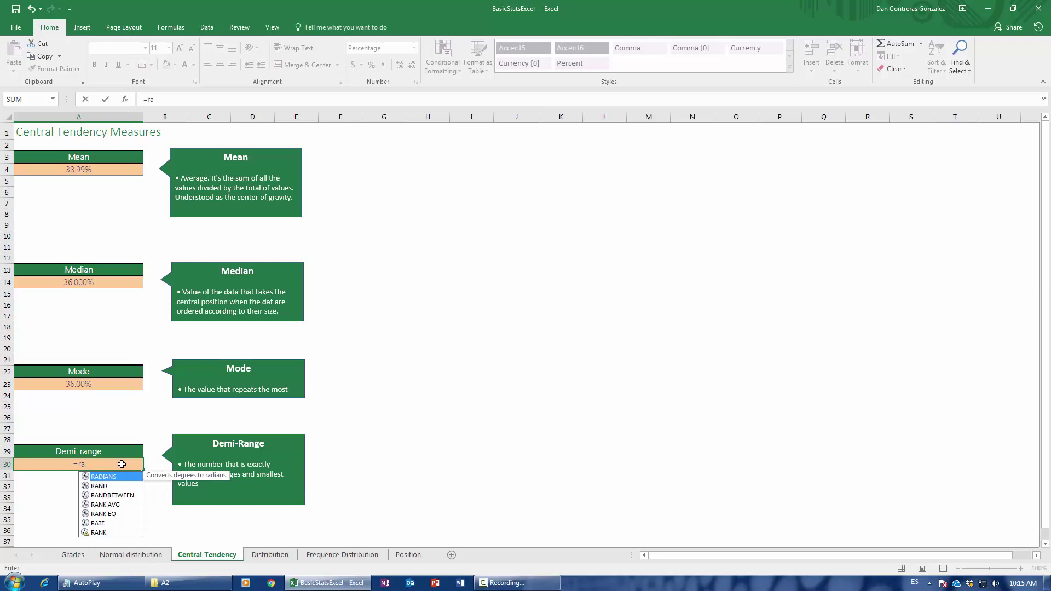
key("BackSpace")
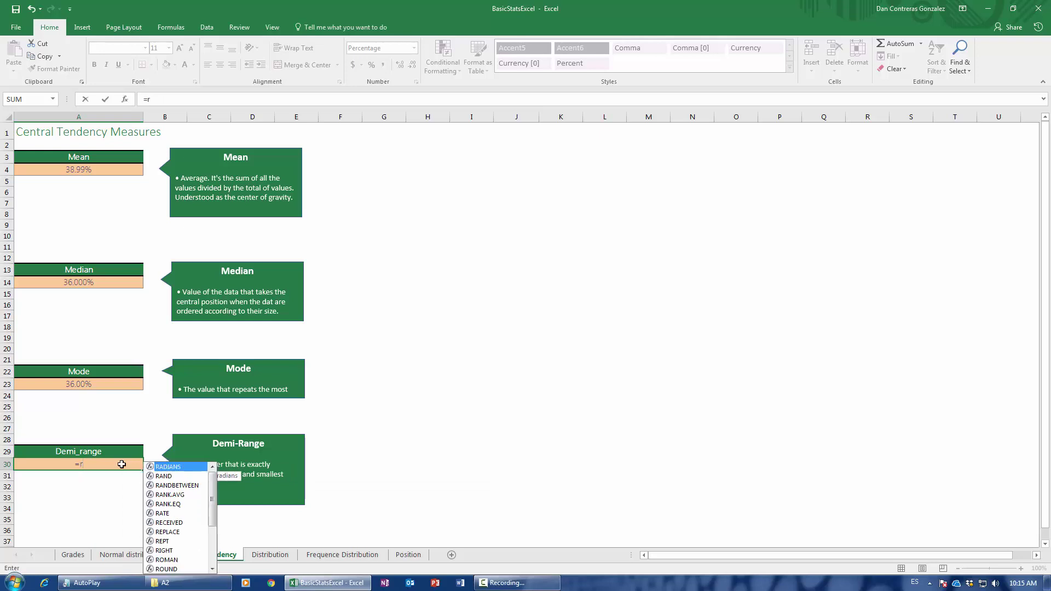
key("Escape")
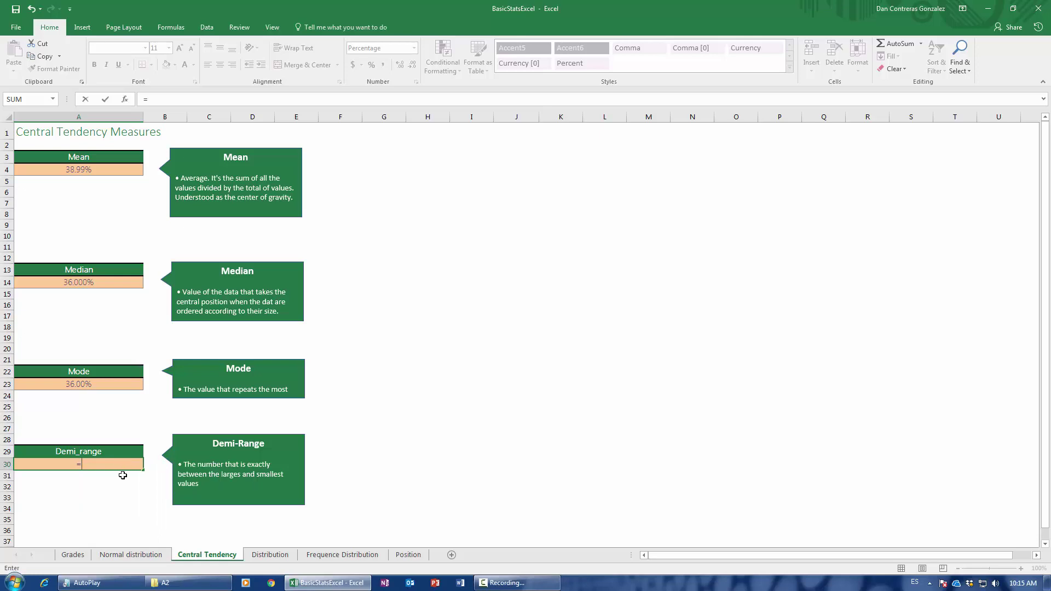
- Complete the A30 formula by subtracting the first grade, A2, from the last grade, A575, on the Normal distribution sheet
left_click(131, 555)
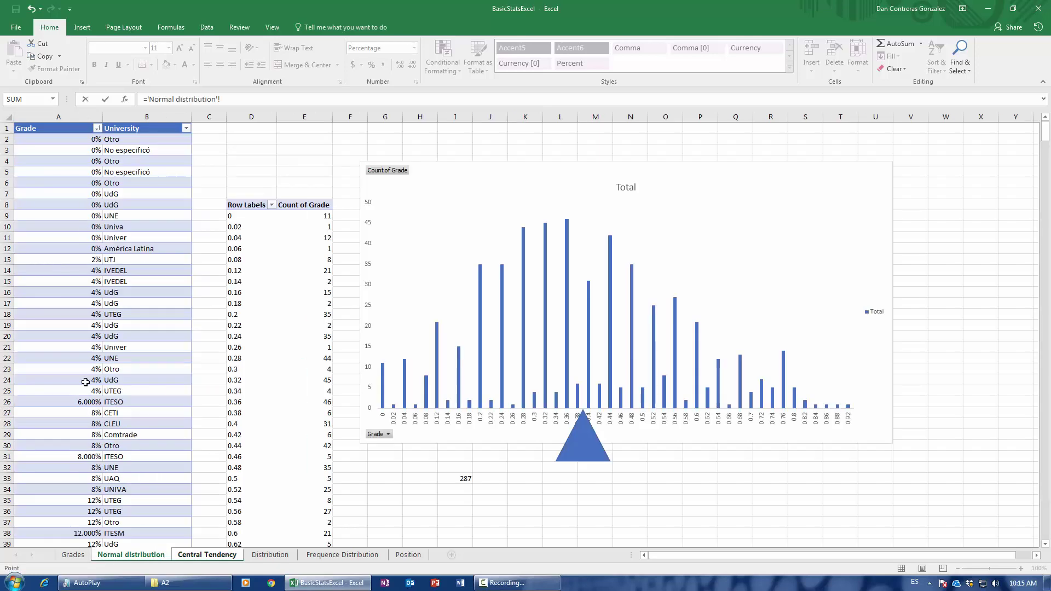
left_click(80, 452)
key("ctrl+Down")
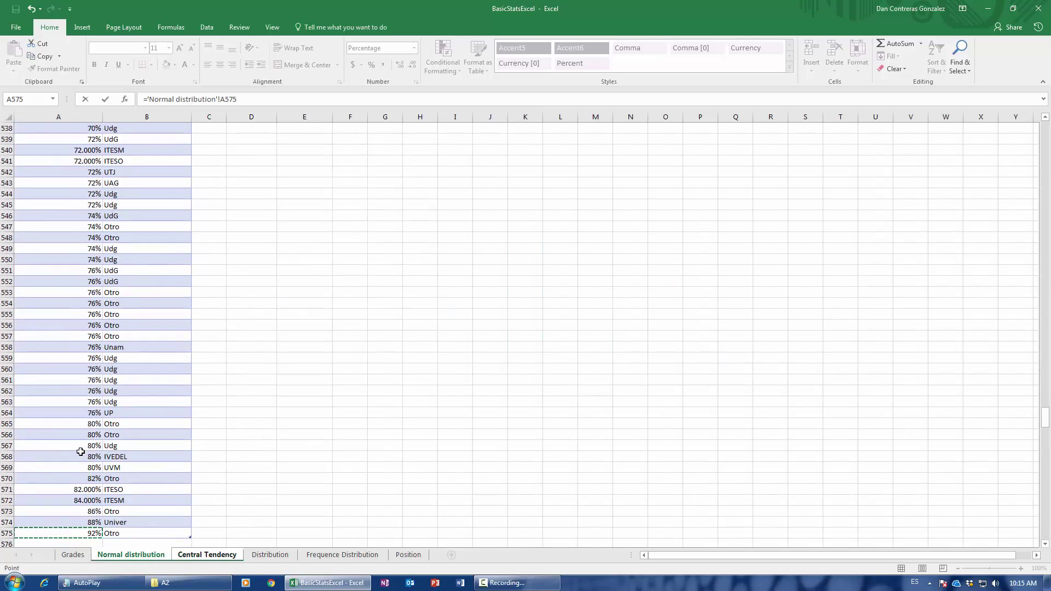
type("-")
left_click_drag(1047, 418, 1044, 123)
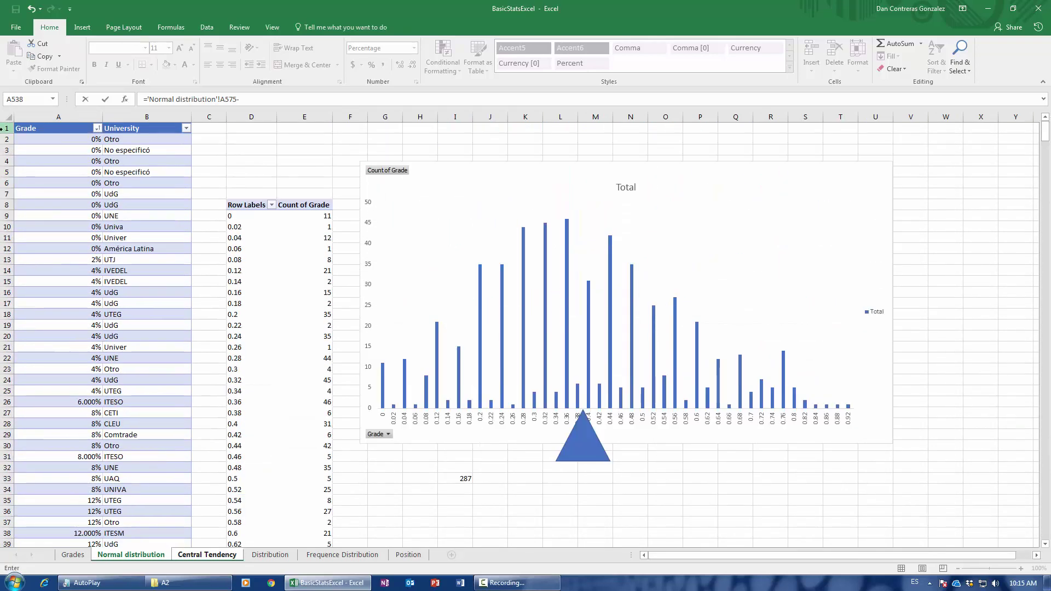
left_click(57, 138)
key("Return")
- Enclose the subtraction in A30 in parentheses and divide it by 2 to calculate the demi-range
left_click(65, 466)
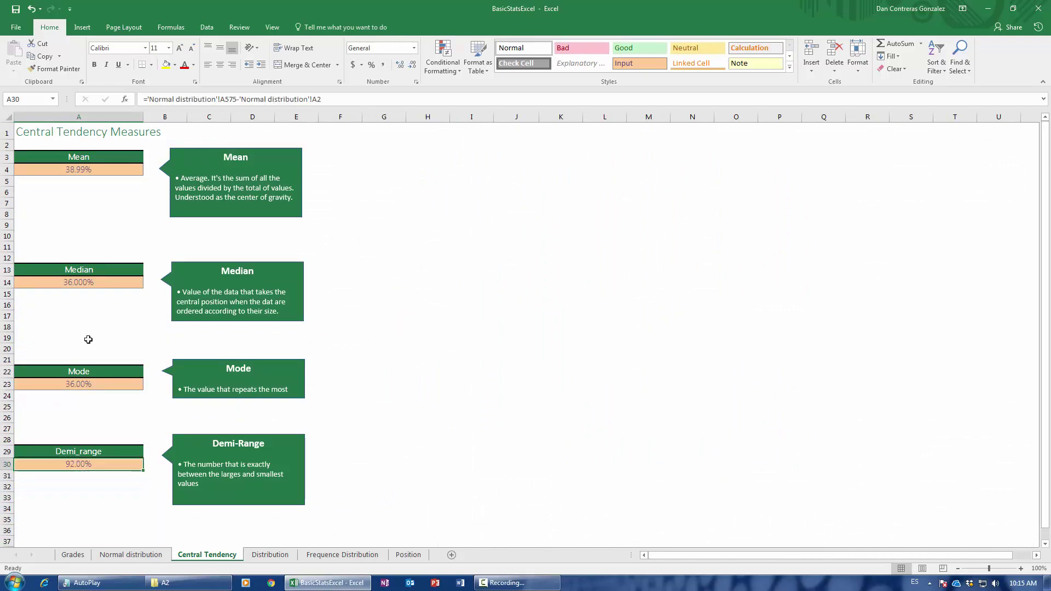
key("F2")
type("(")
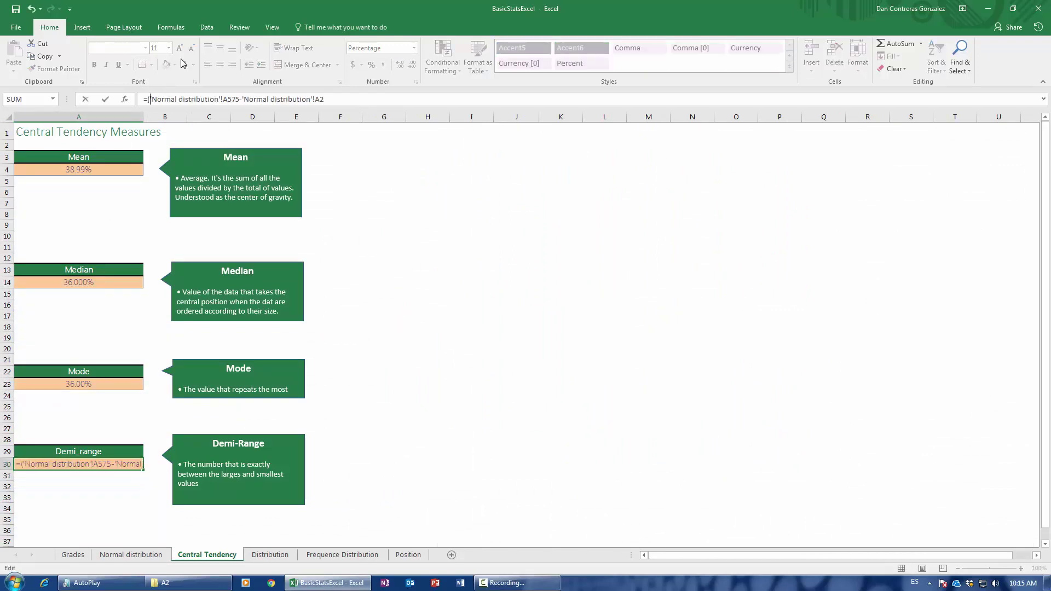
type(")/2")
key("Return")
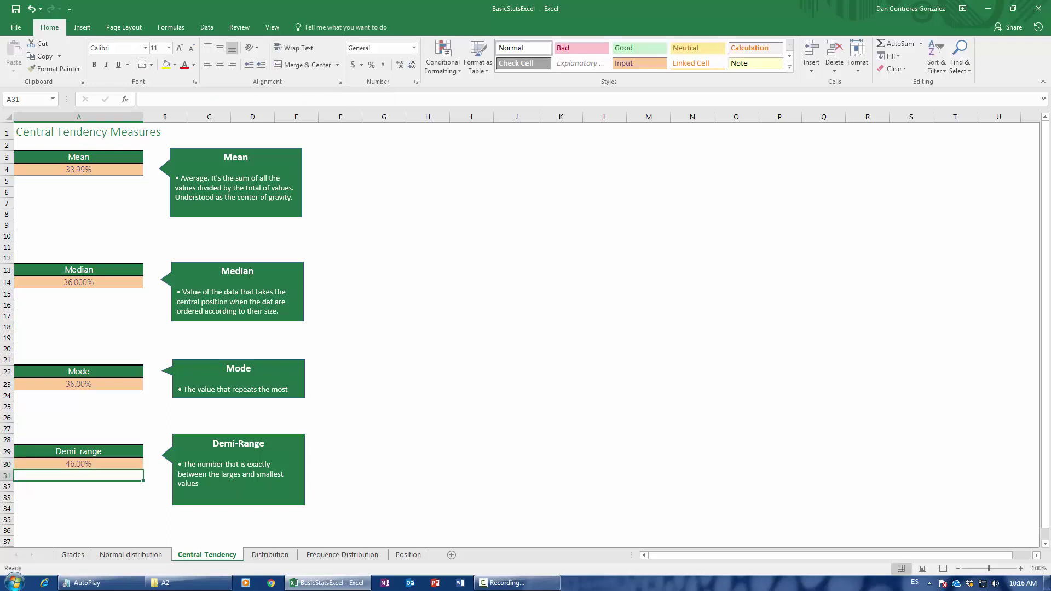
- Compare the central tendency measures with the Normal distribution chart and preview the measures listed on the Distribution sheet
left_click(87, 464)
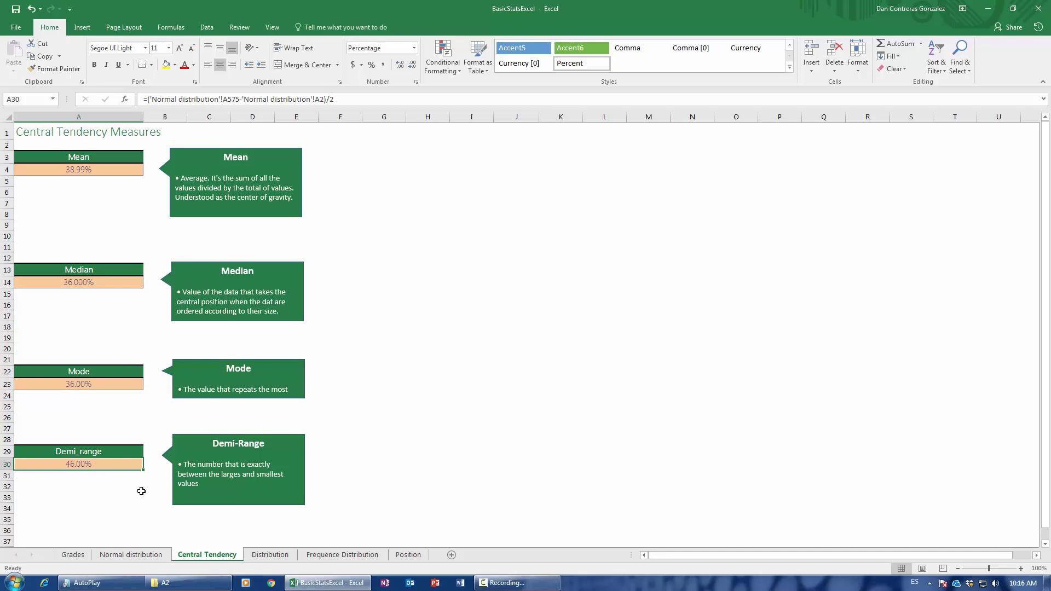
left_click(126, 556)
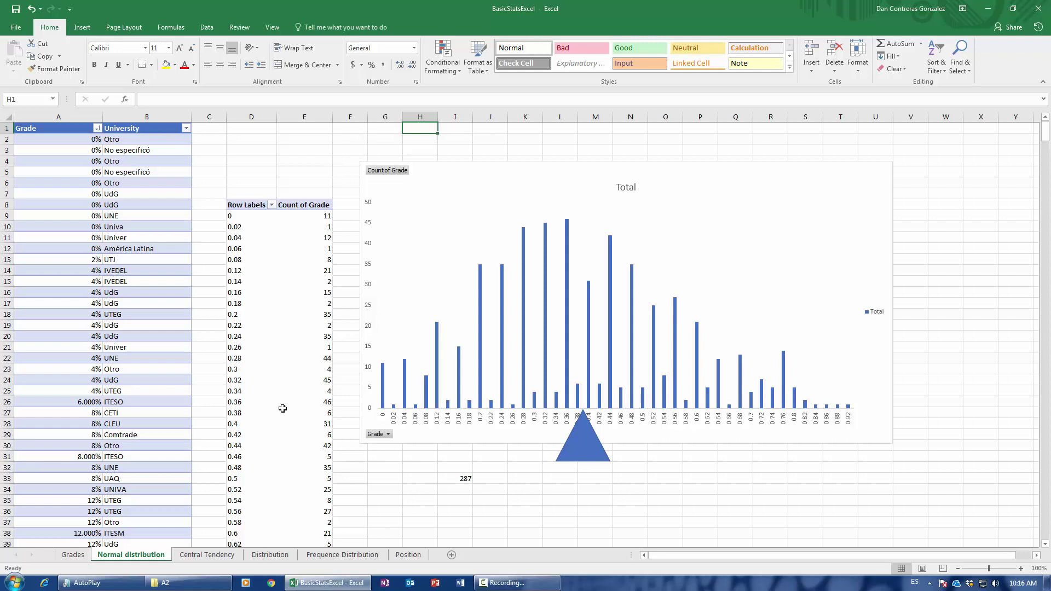
left_click(207, 555)
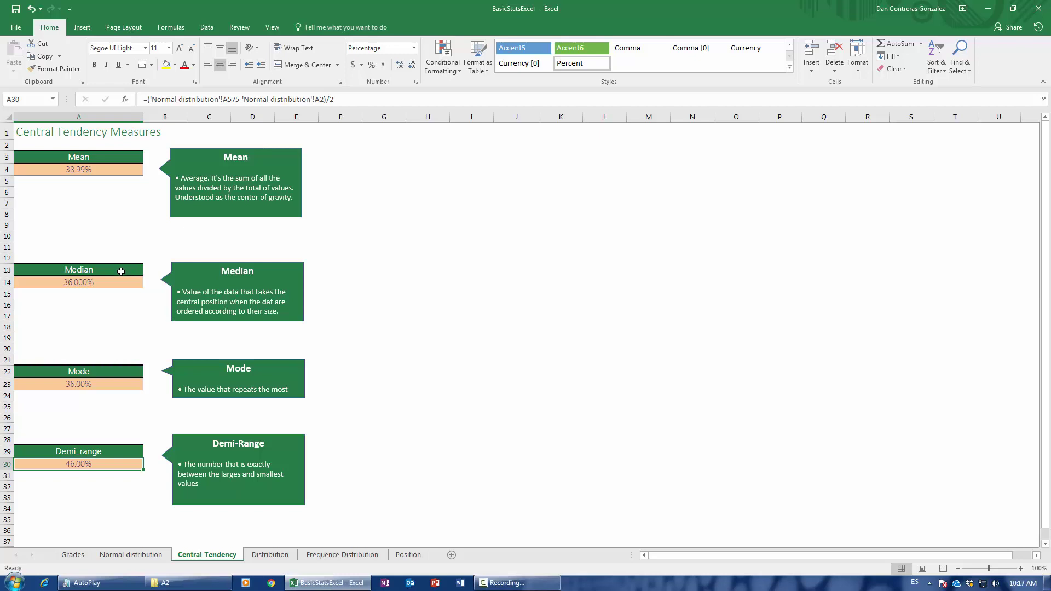
left_click(255, 561)
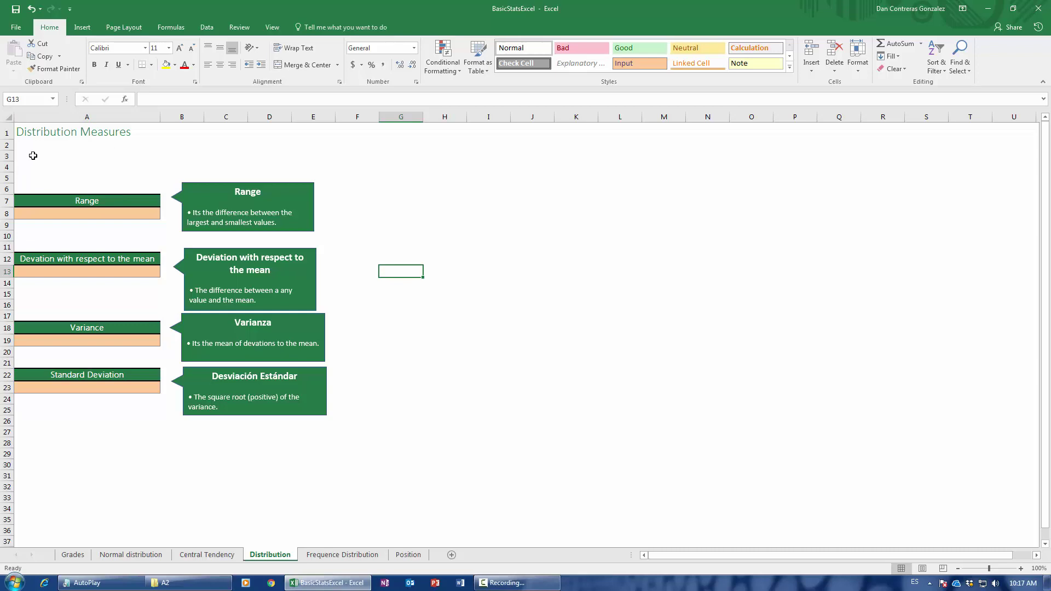
left_click(158, 555)
left_click(180, 555)
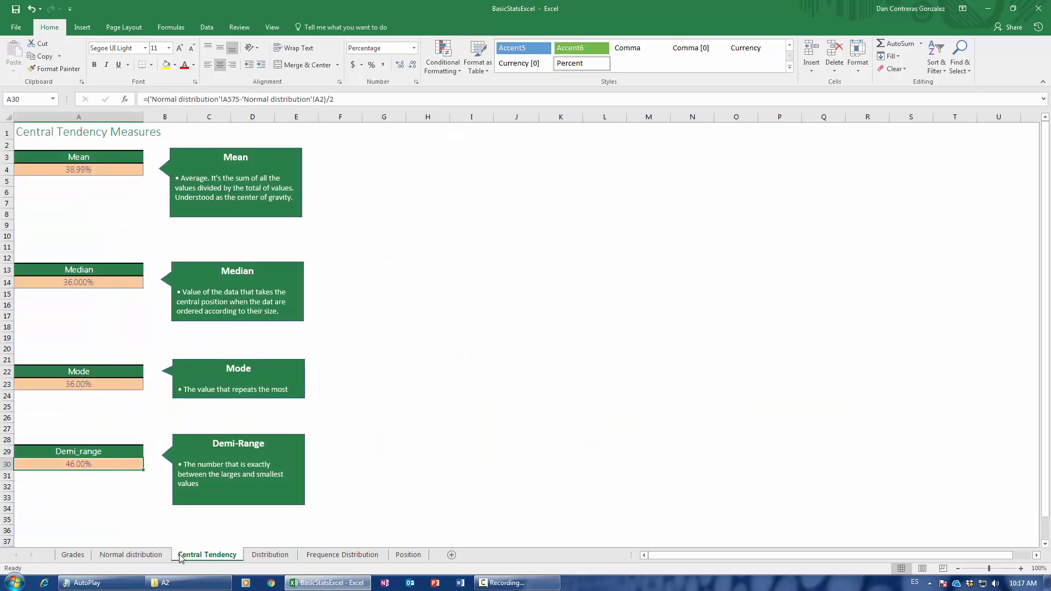
left_click(157, 555)
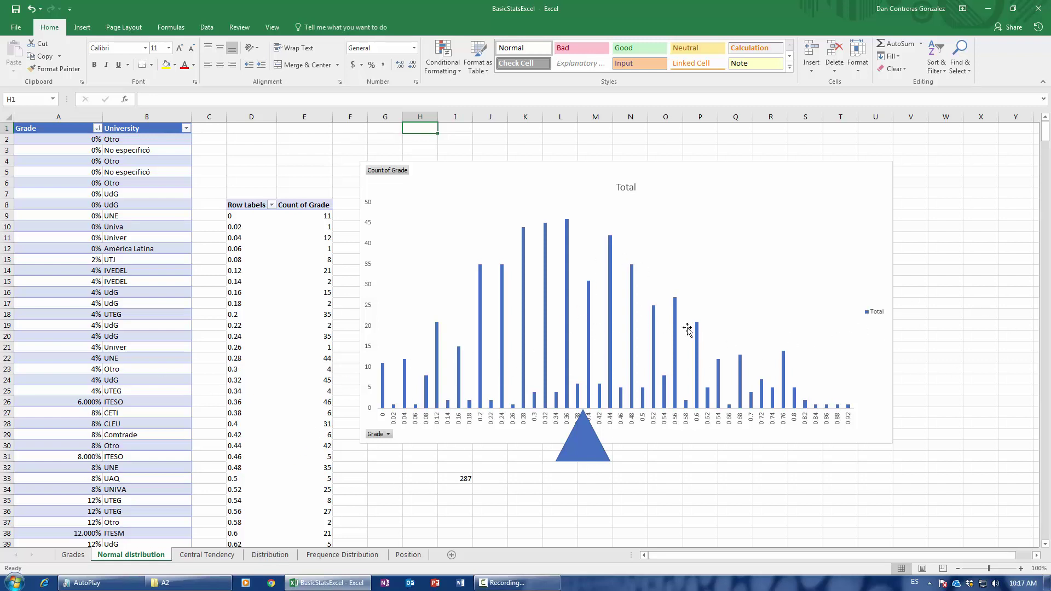
mouse_move(632, 313)
- Calculate the range in A8 of the Distribution sheet as Normal distribution's A575 minus its A2
left_click(260, 556)
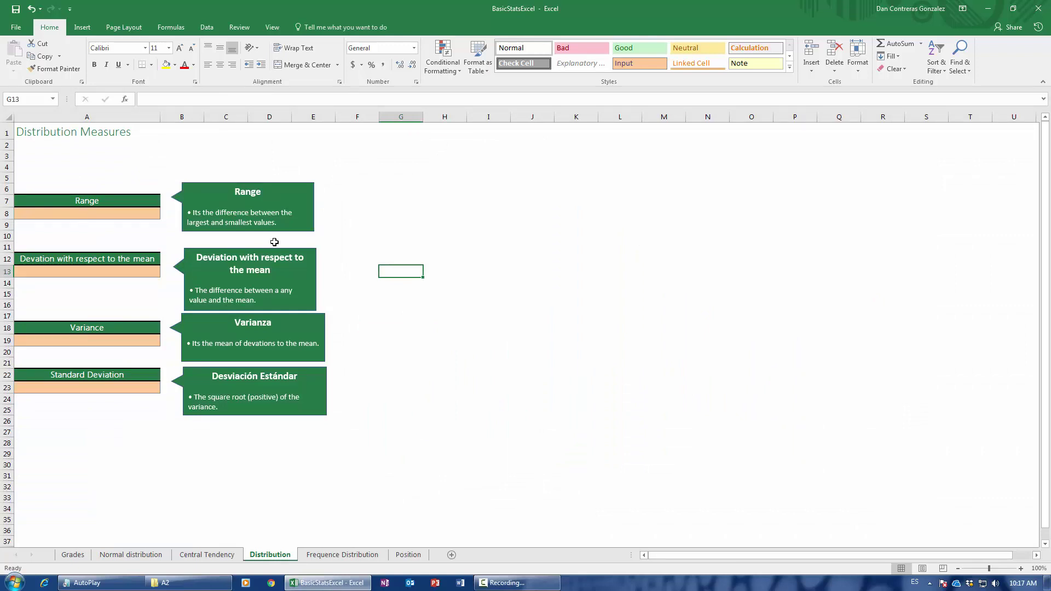
left_click(128, 218)
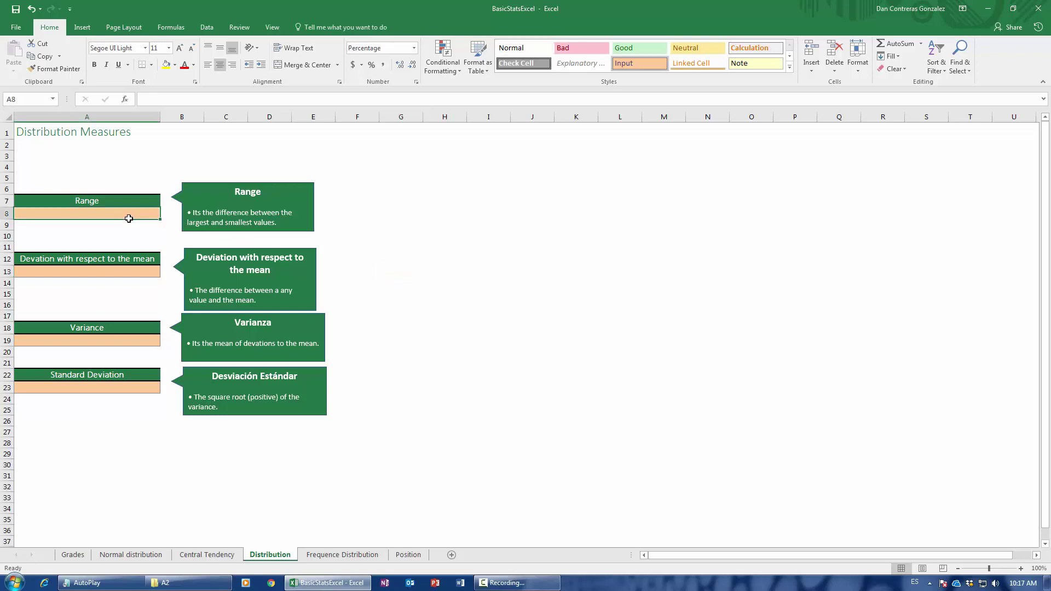
type("=")
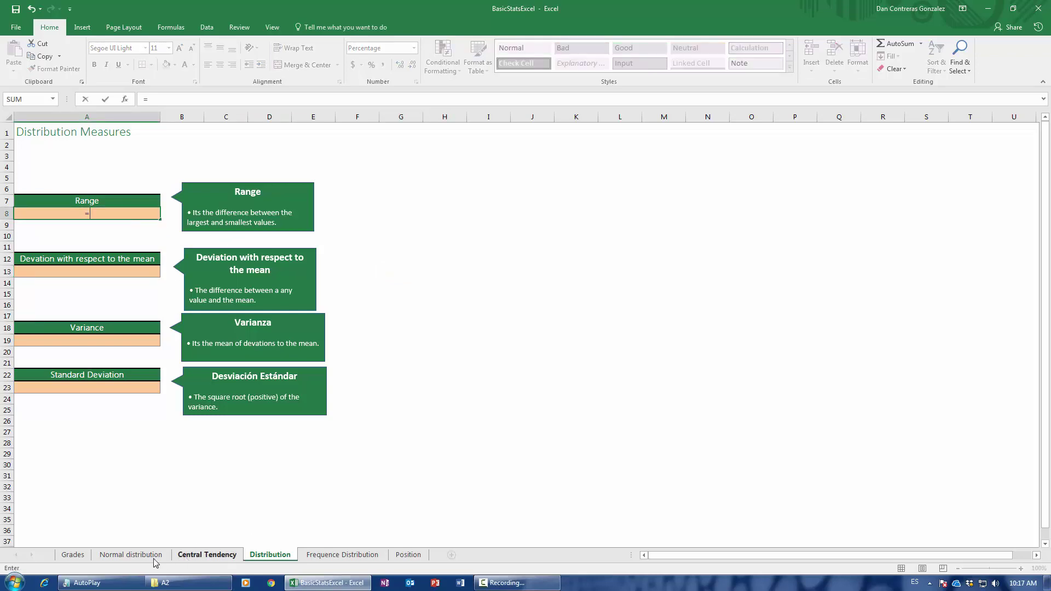
left_click(180, 558)
left_click(112, 559)
left_click(84, 433)
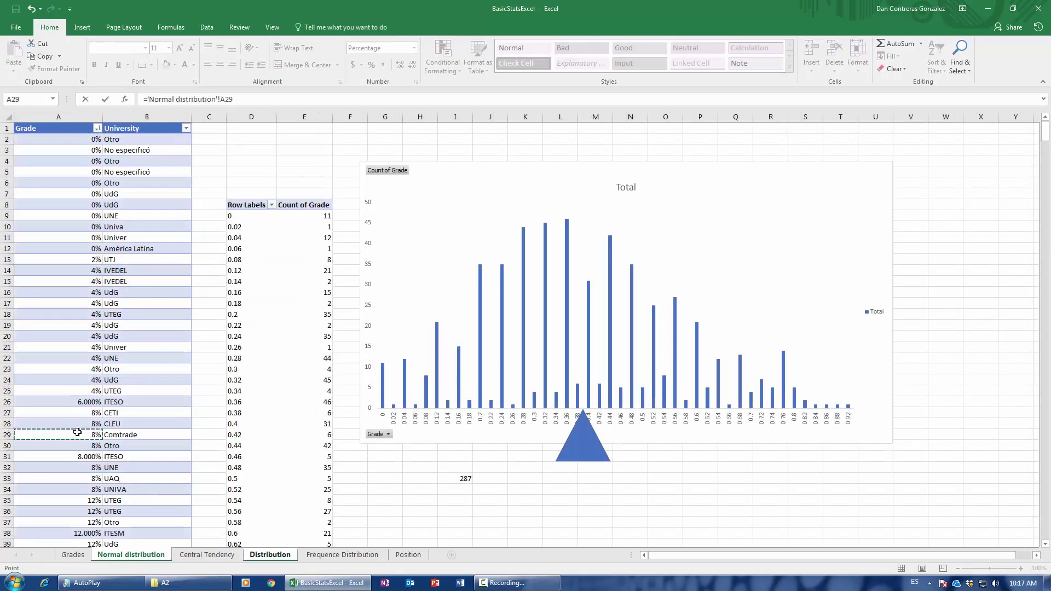
key("ctrl+Down")
type("-")
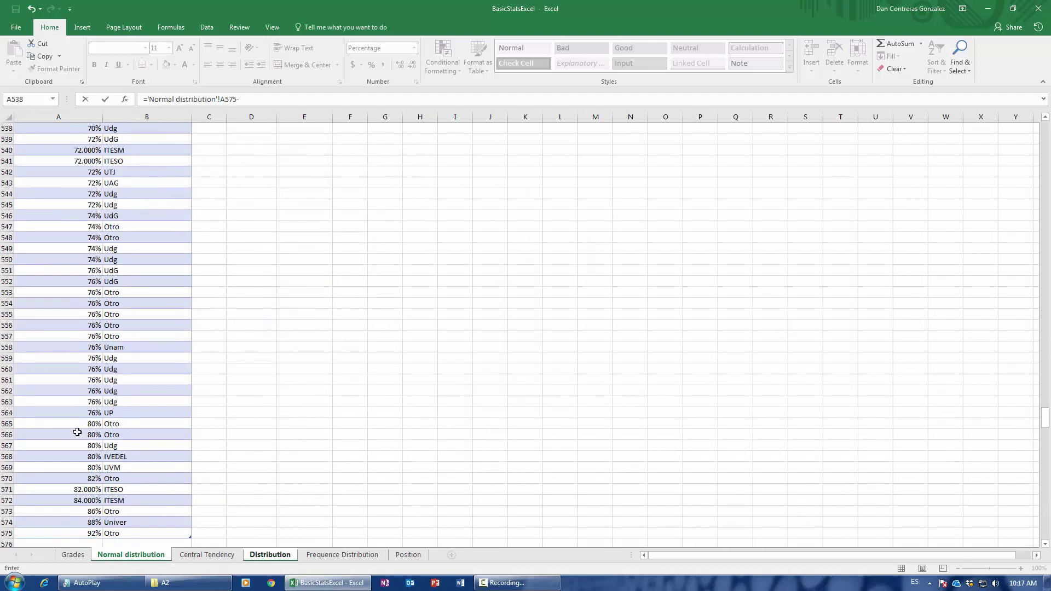
key("ctrl+Up")
left_click(77, 139)
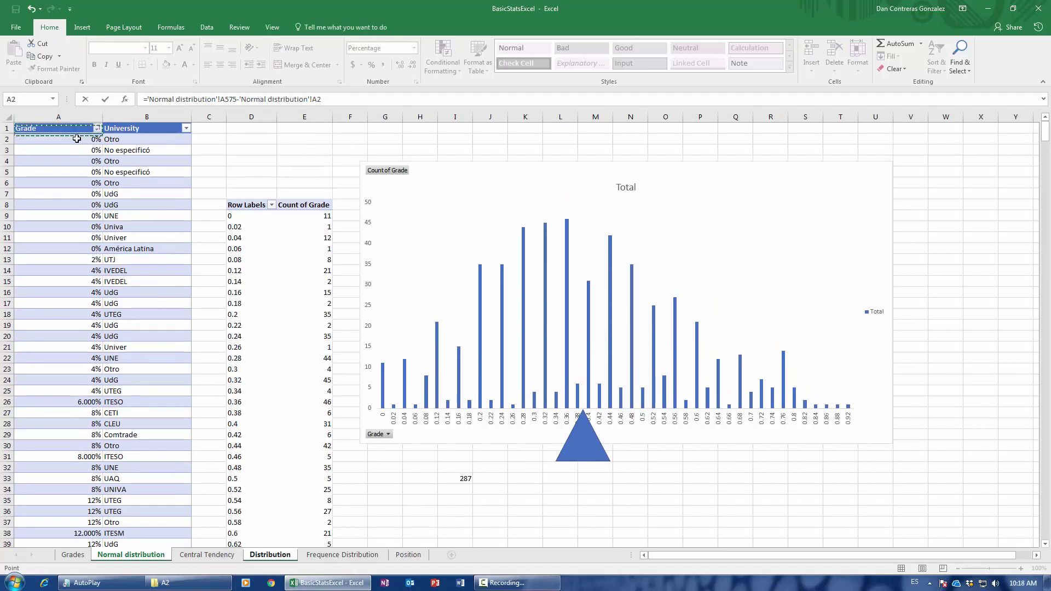
key("Return")
left_click(109, 214)
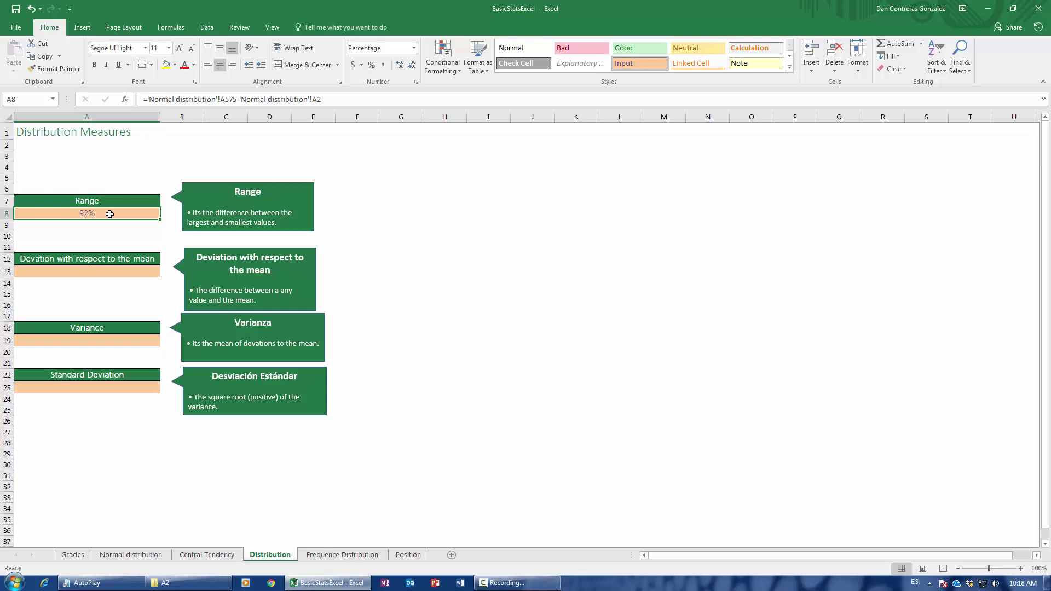
- Relate the range to the demi-range and the grade chart, and read the definition of deviation with respect to the mean
left_click(213, 556)
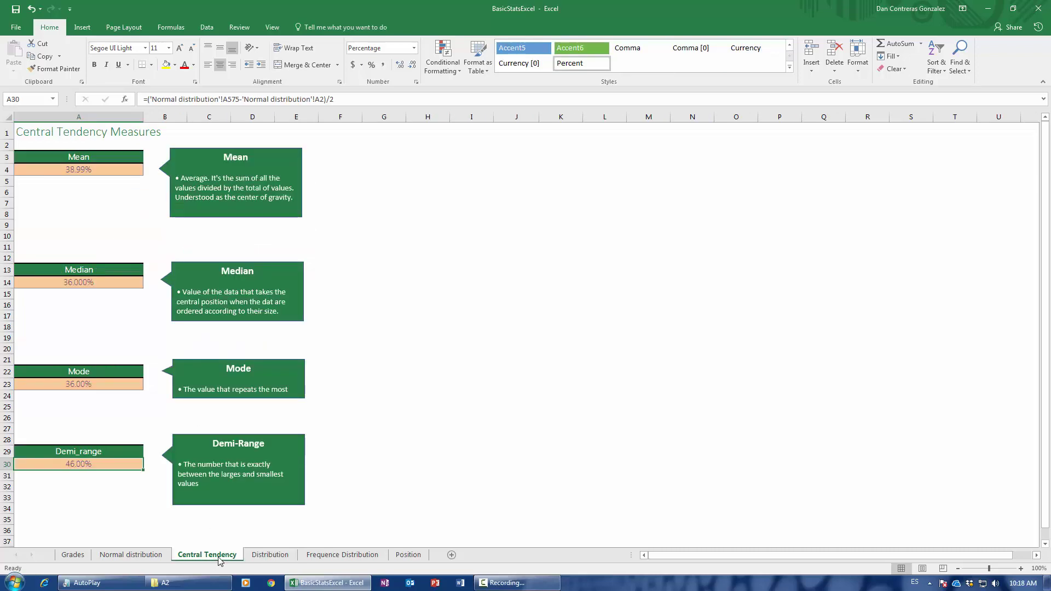
left_click(131, 556)
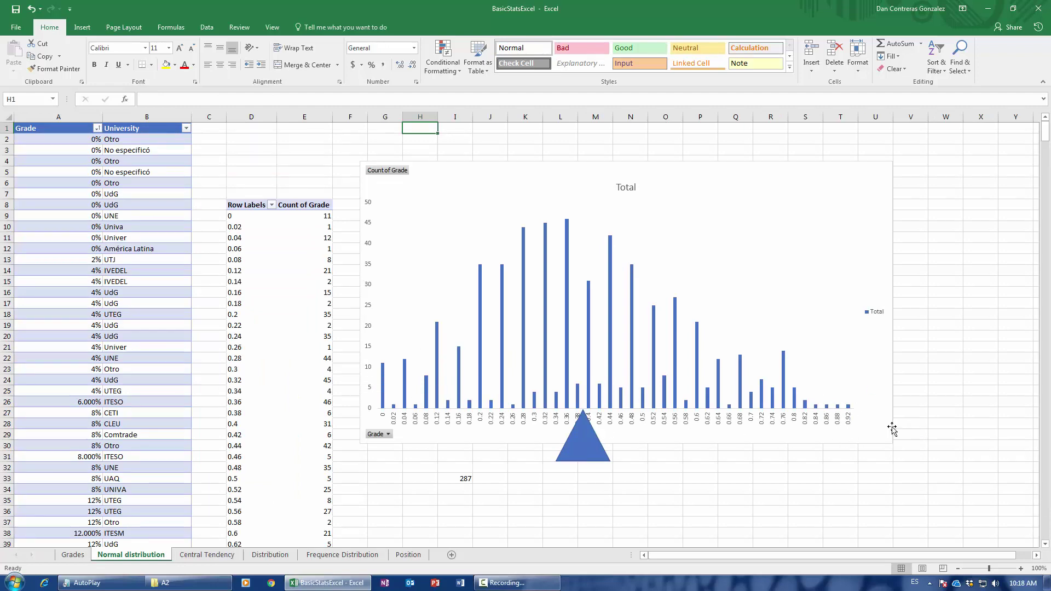
left_click(270, 555)
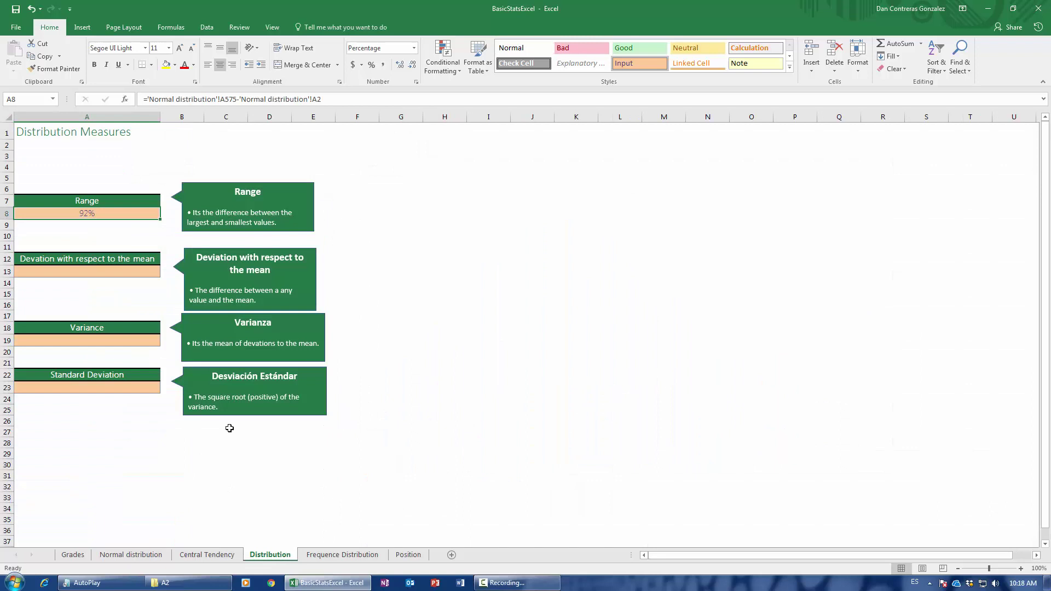
left_click(78, 272)
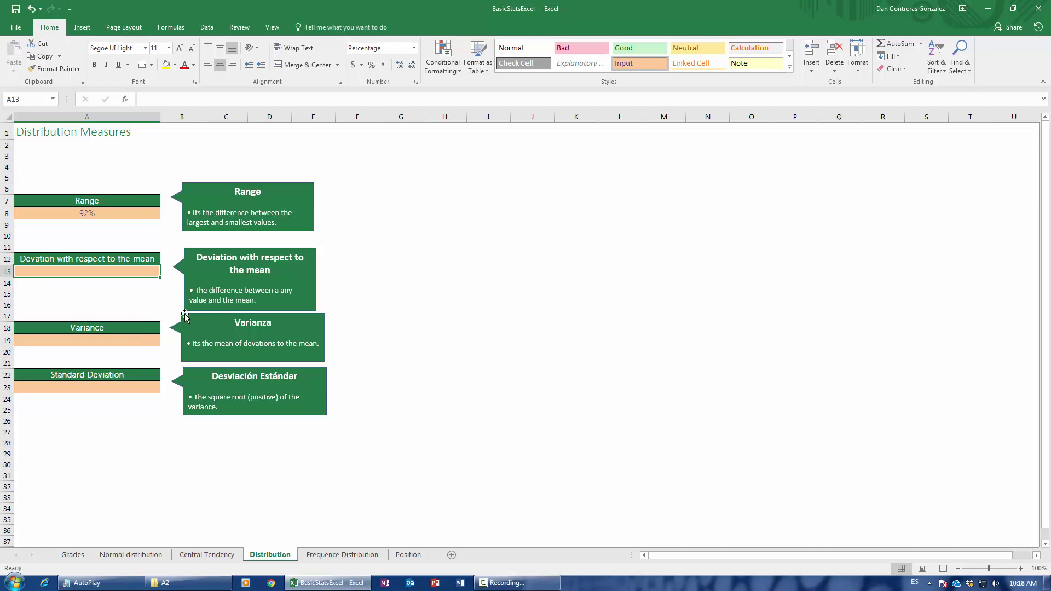
- Fill the pivot table's 0.48 grade row, D32:E32, on the Normal distribution sheet with yellow
left_click(200, 555)
left_click(131, 555)
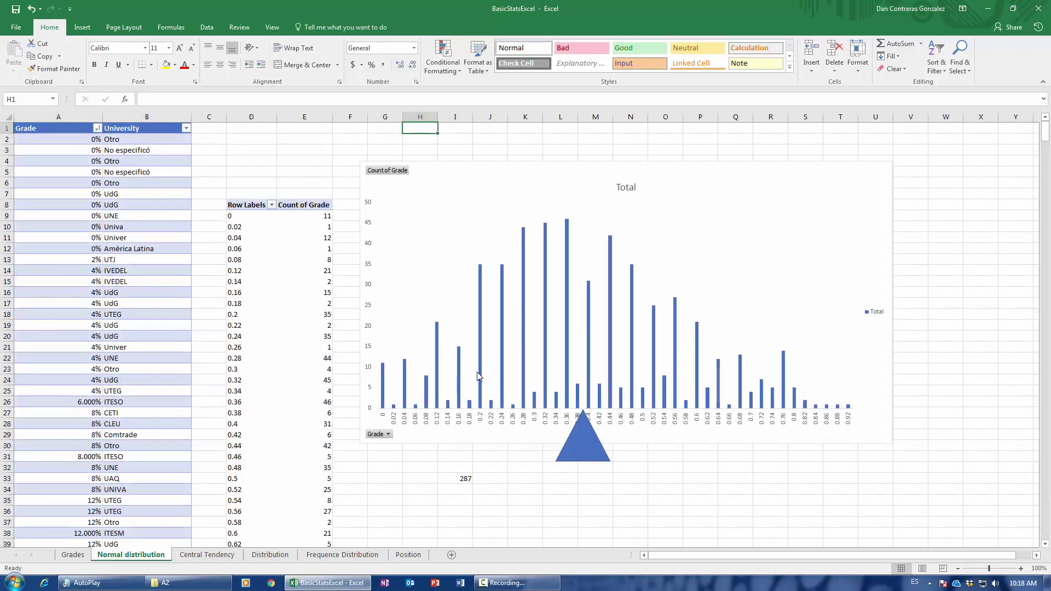
mouse_move(477, 376)
scroll(166, 512, "down", 7)
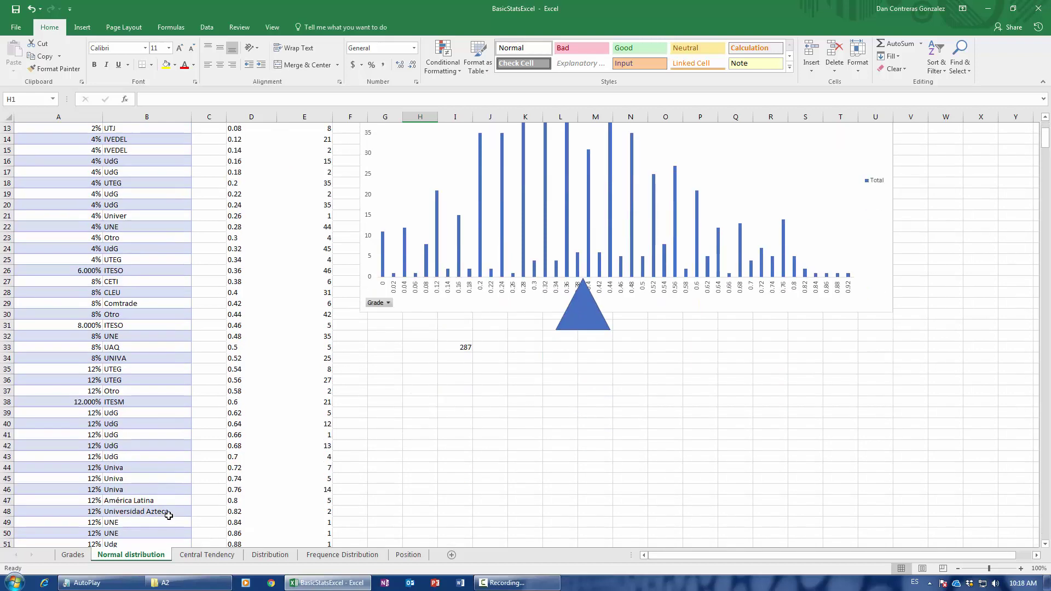
scroll(169, 515, "up", 4)
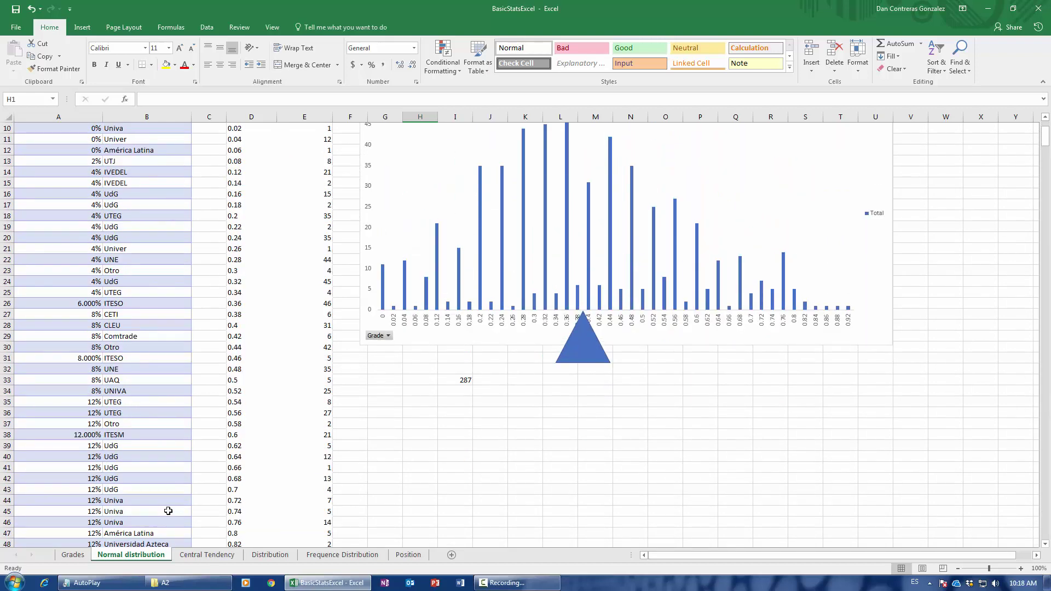
left_click_drag(235, 369, 285, 369)
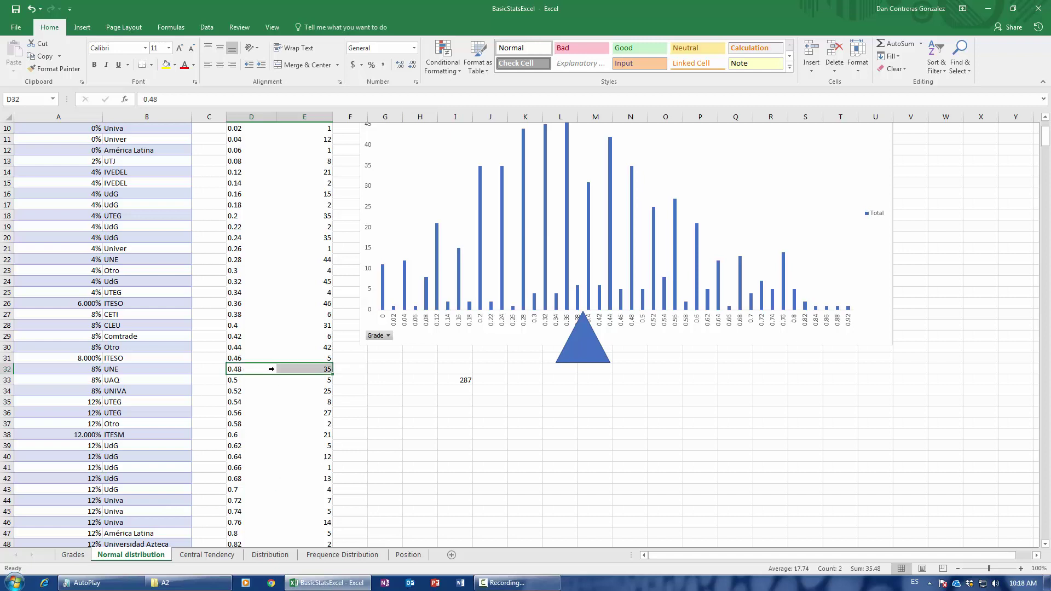
left_click(166, 65)
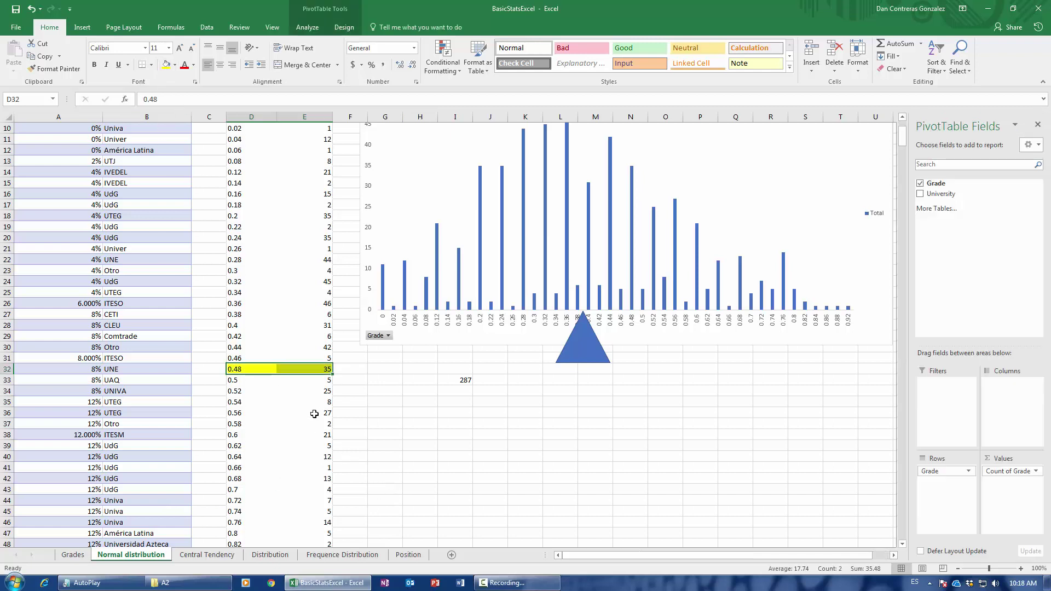
- Calculate the deviation with respect to the mean in A13 of the Distribution sheet as 48% minus Central Tendency's A4
left_click(336, 556)
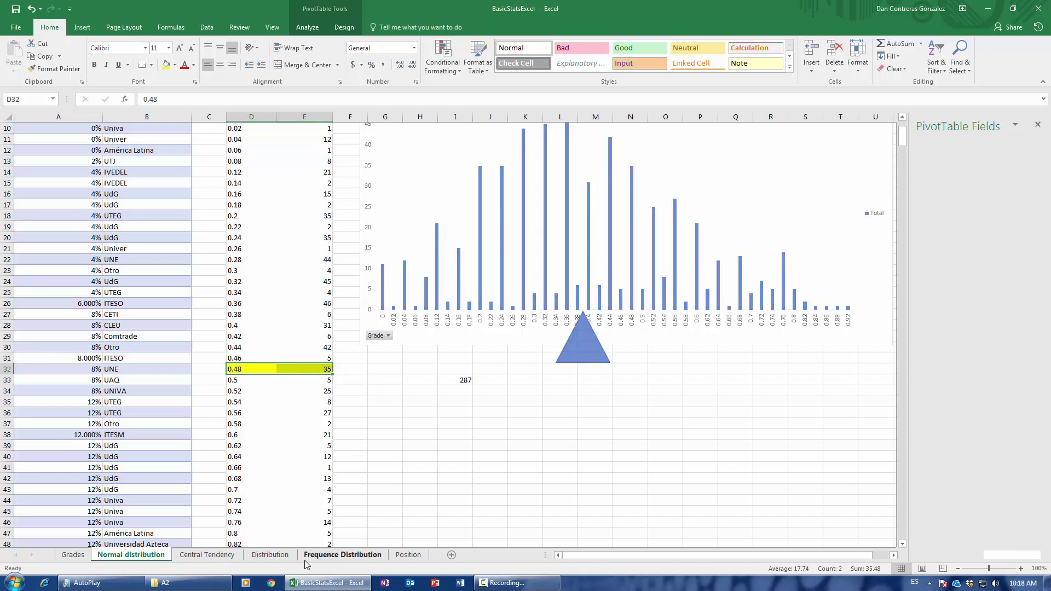
left_click(258, 555)
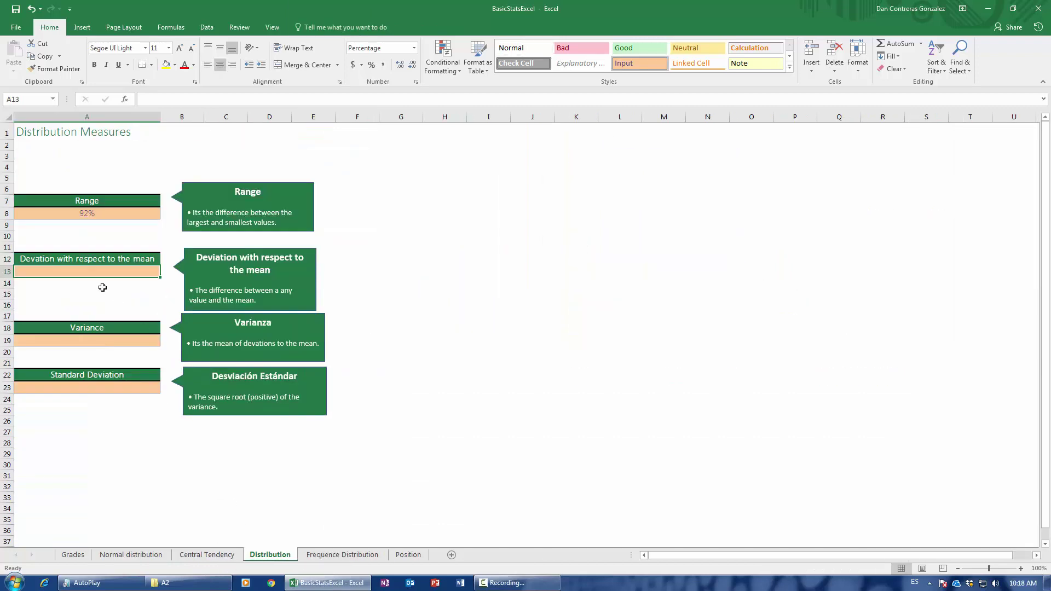
type("=.")
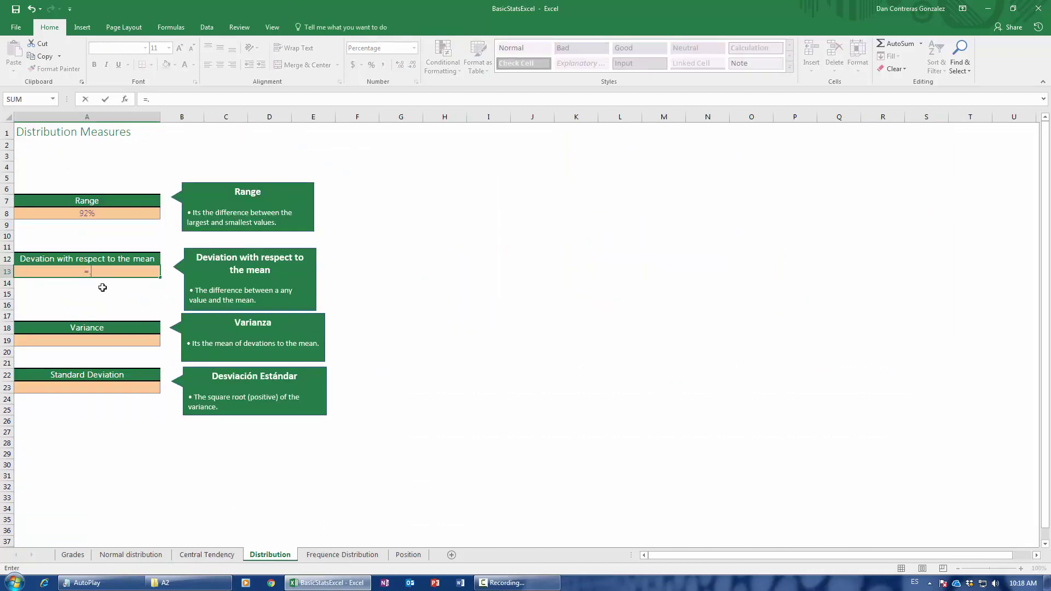
type("48%-")
left_click(207, 554)
left_click(90, 171)
key("Return")
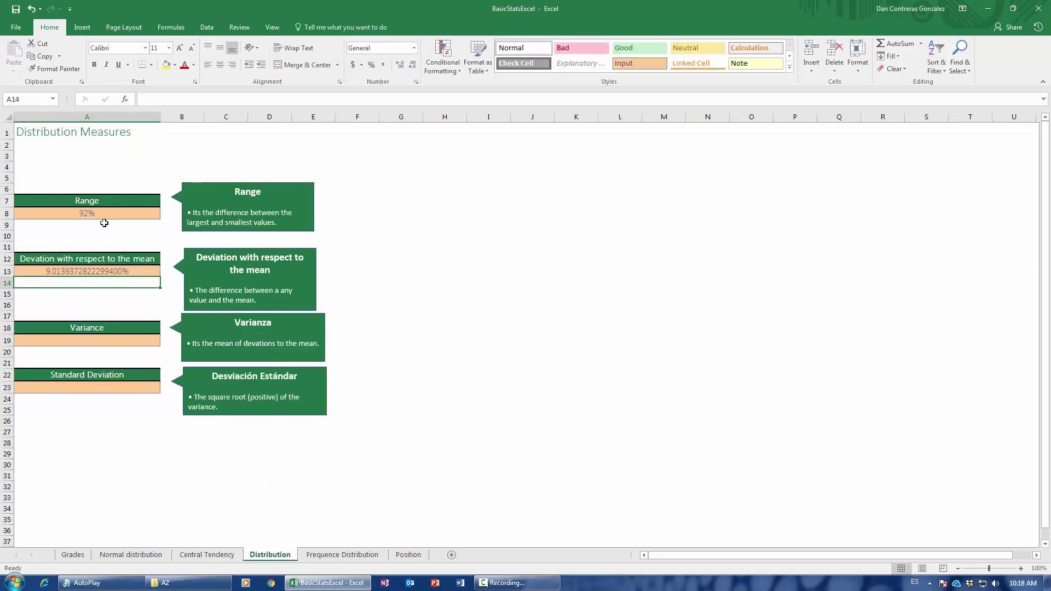
- Reduce the deviation in A13 to two decimal places
left_click(113, 267)
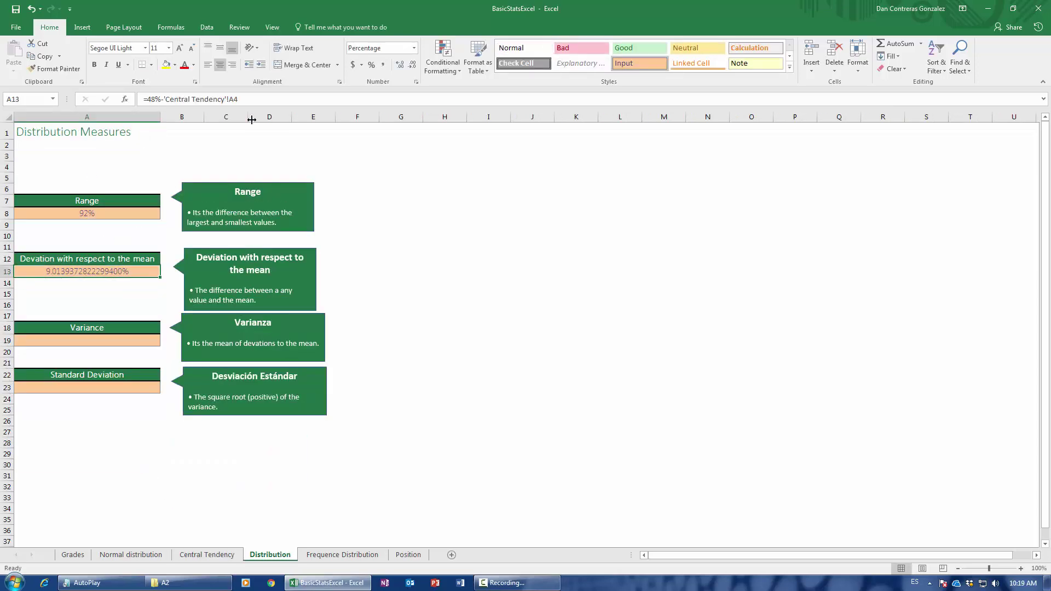
left_click(412, 67)
left_click(413, 67)
left_click(413, 66)
left_click(413, 66)
left_click(412, 67)
left_click(413, 66)
left_click(413, 66)
left_click(413, 67)
left_click(413, 66)
left_click(412, 66)
left_click(413, 66)
- Replace the heading "Varianza" in the variance callout with "Variance"
double_click(257, 323)
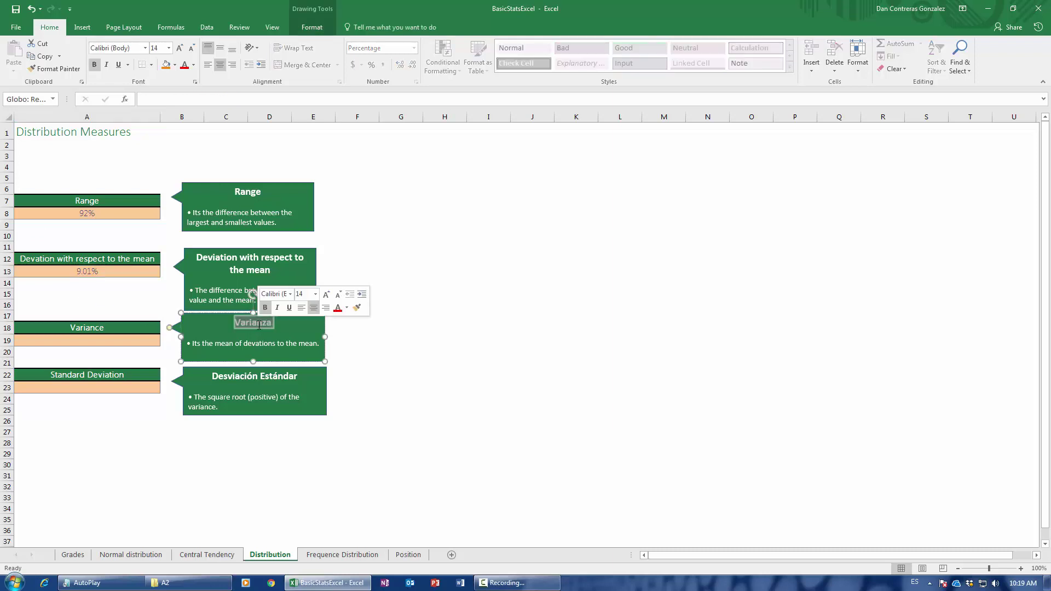
type("Vari")
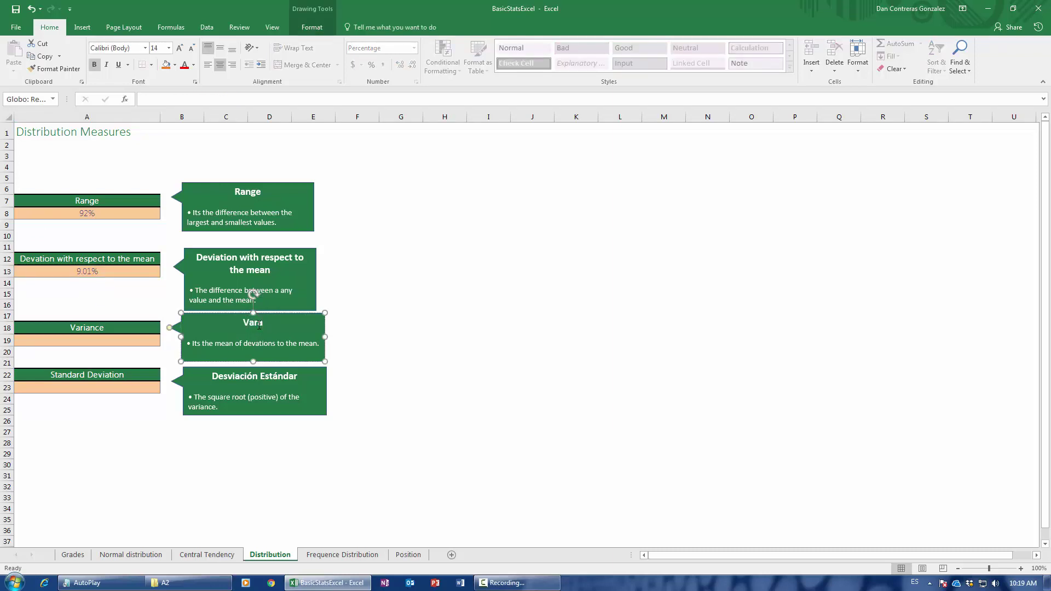
type("ance")
left_click(383, 318)
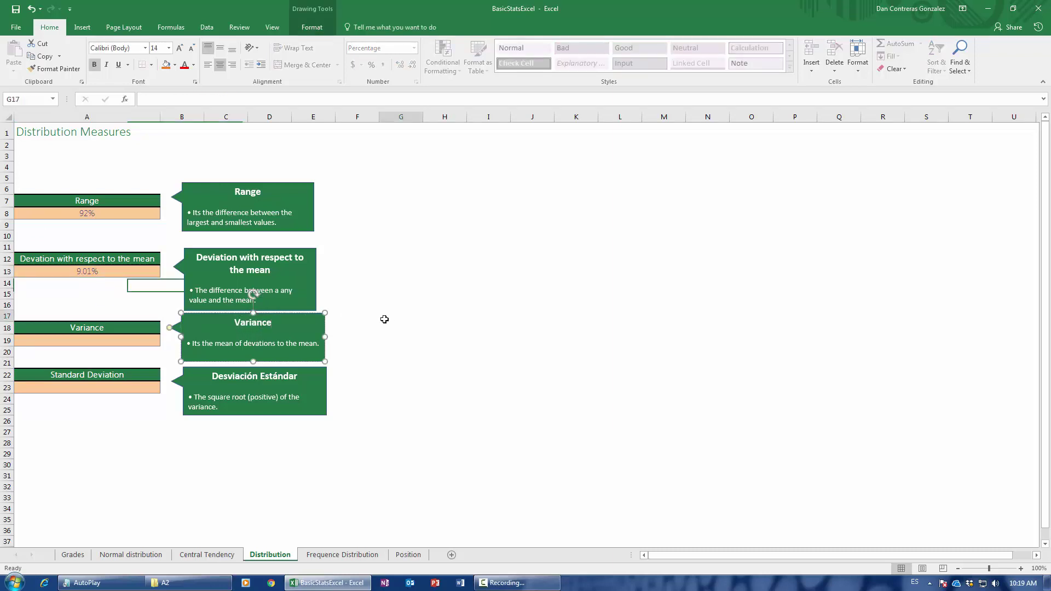
- Insert two blank columns before column C on the Normal distribution sheet, beside the University column
left_click(204, 556)
left_click(132, 555)
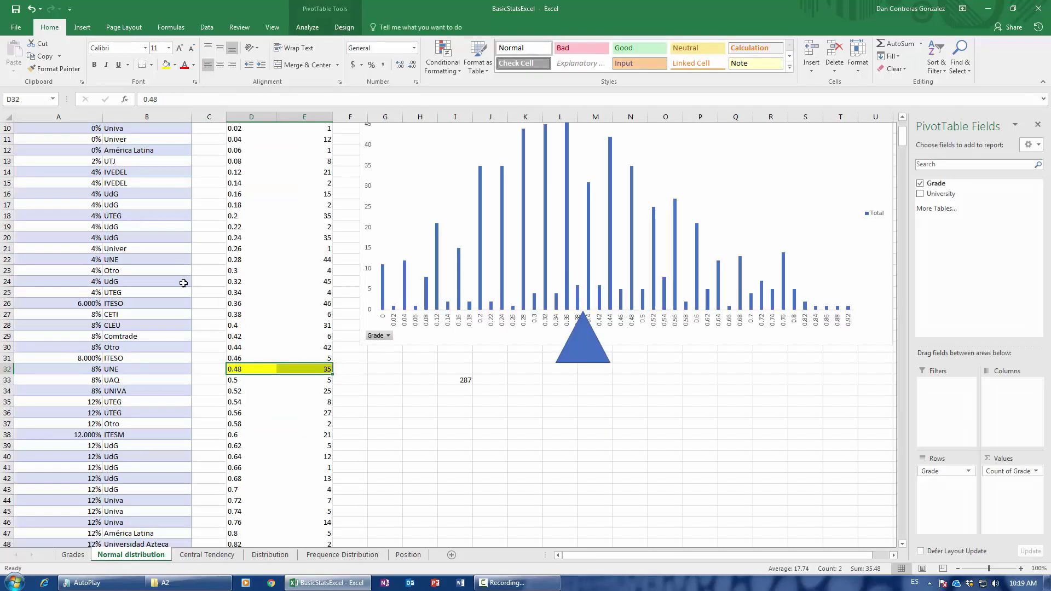
left_click(214, 211)
scroll(213, 210, "up", 3)
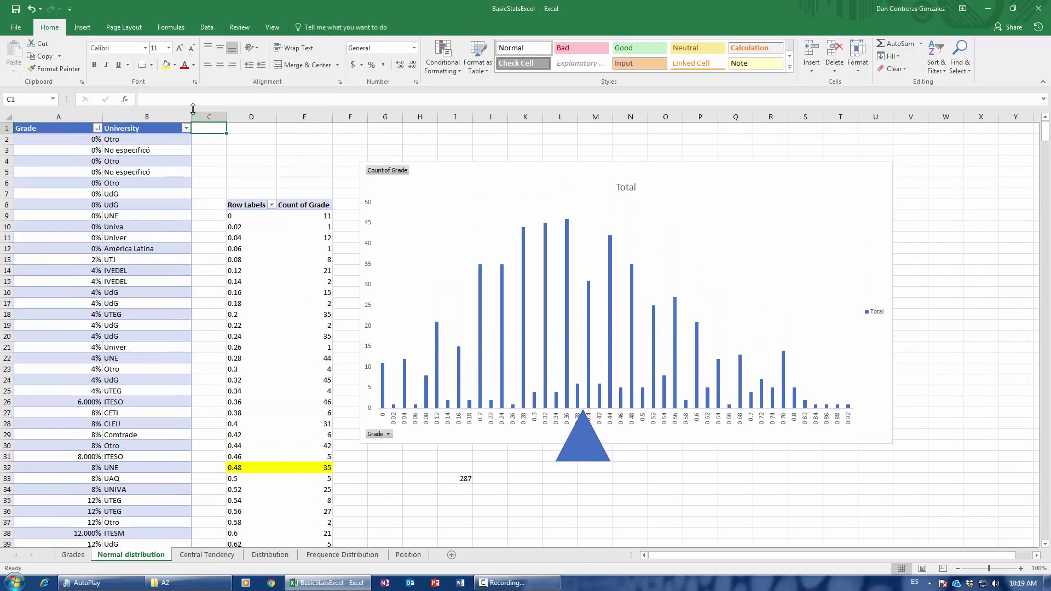
left_click(201, 116)
key("ctrl+shift+equal")
key("ctrl+shift+equal")
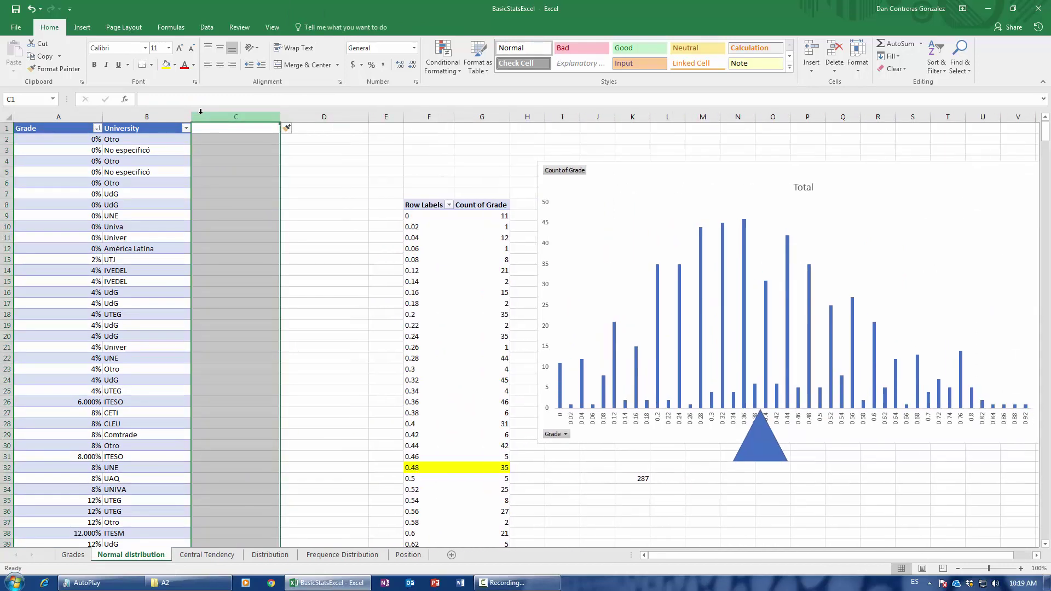
- Add a table column headed "Deviation to the mean" in C1, beside University
left_click(251, 130)
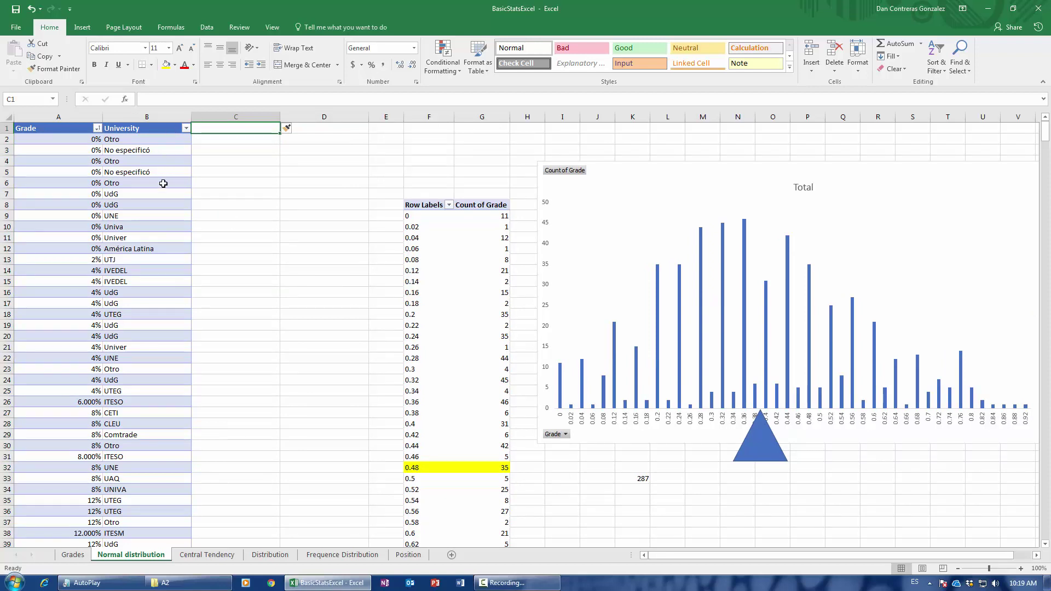
type("Devia")
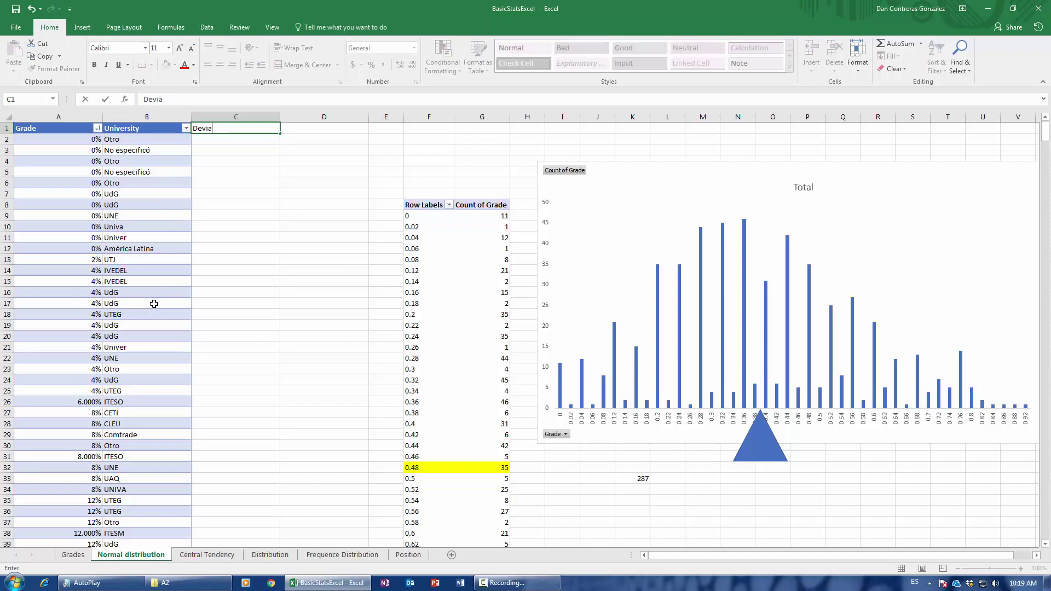
type("tion to the mean")
key("Return")
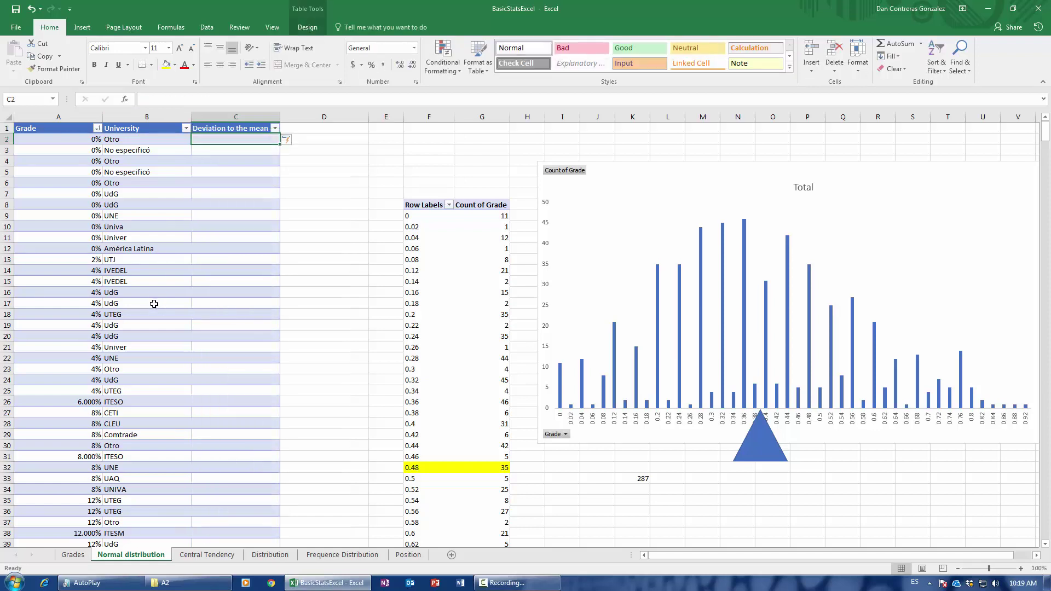
- Fill the Deviation to the mean column with each row's Grade minus the fixed mean, 'Central Tendency'!$A$4
type("=")
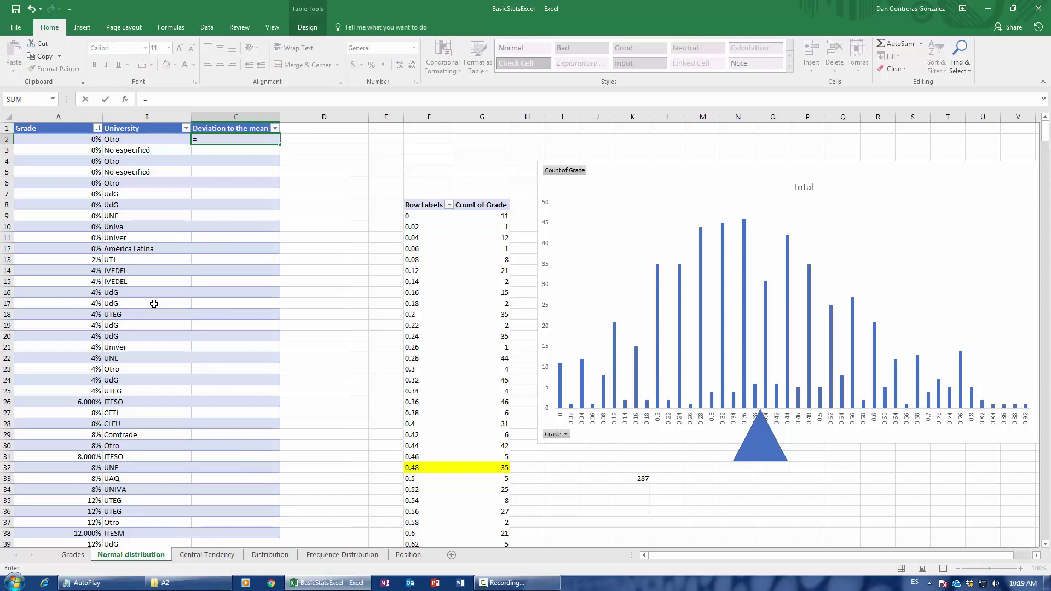
key("Left")
key("Left")
type("-")
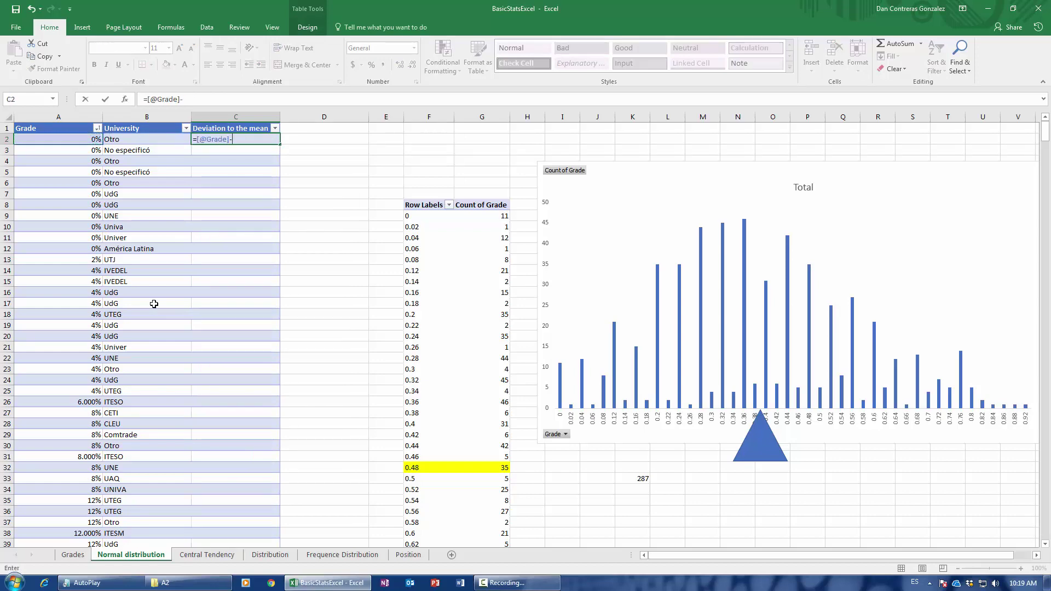
left_click(224, 556)
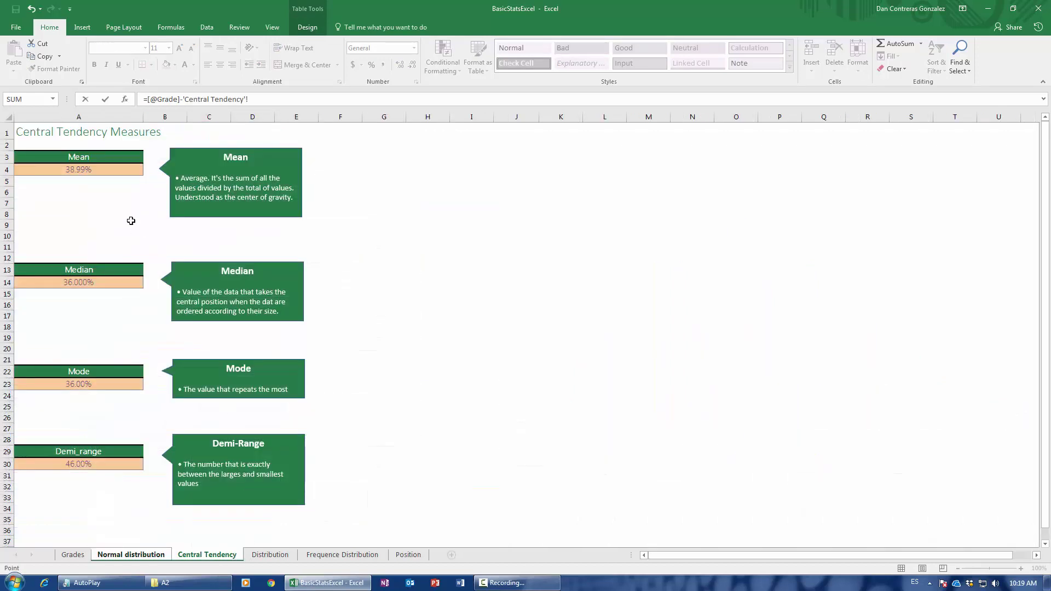
left_click(111, 170)
key("F4")
key("Return")
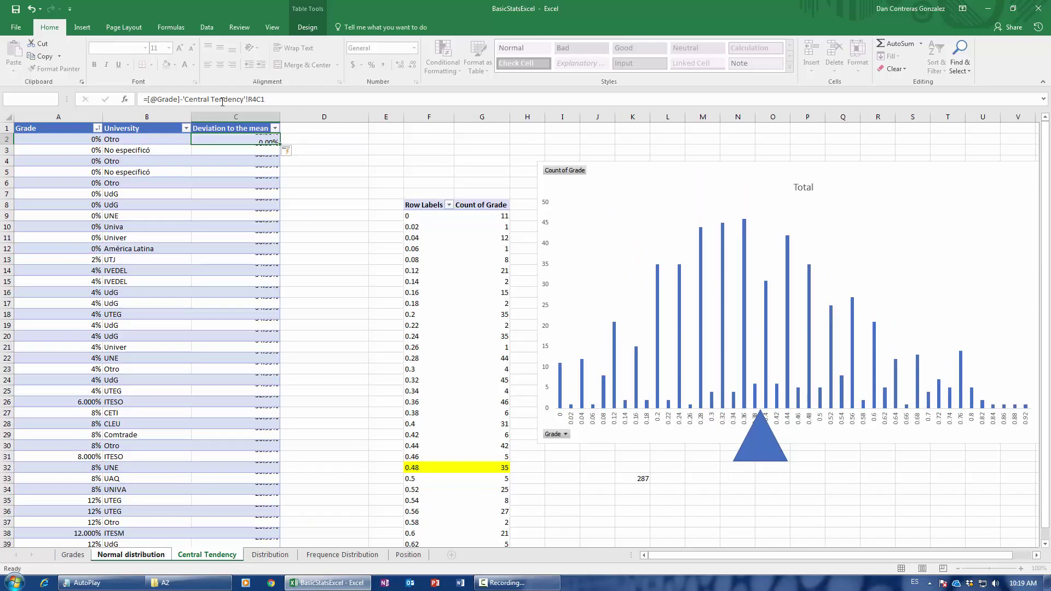
- Examine the deviations down the grade table and relate them to the mean and the variance definition on the measure sheets
key("Up")
scroll(214, 414, "down", 20)
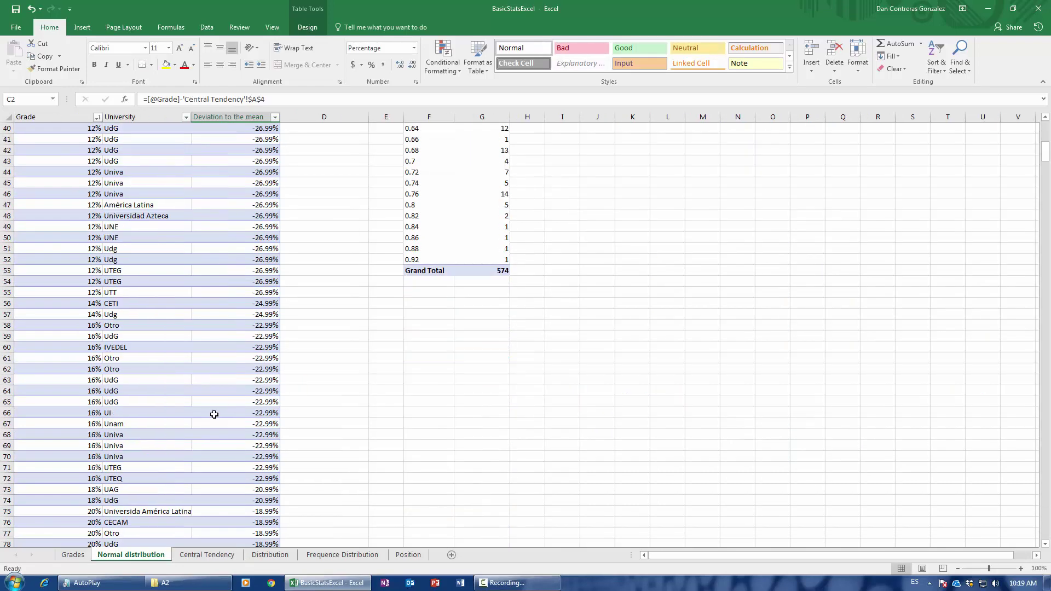
scroll(214, 414, "down", 20)
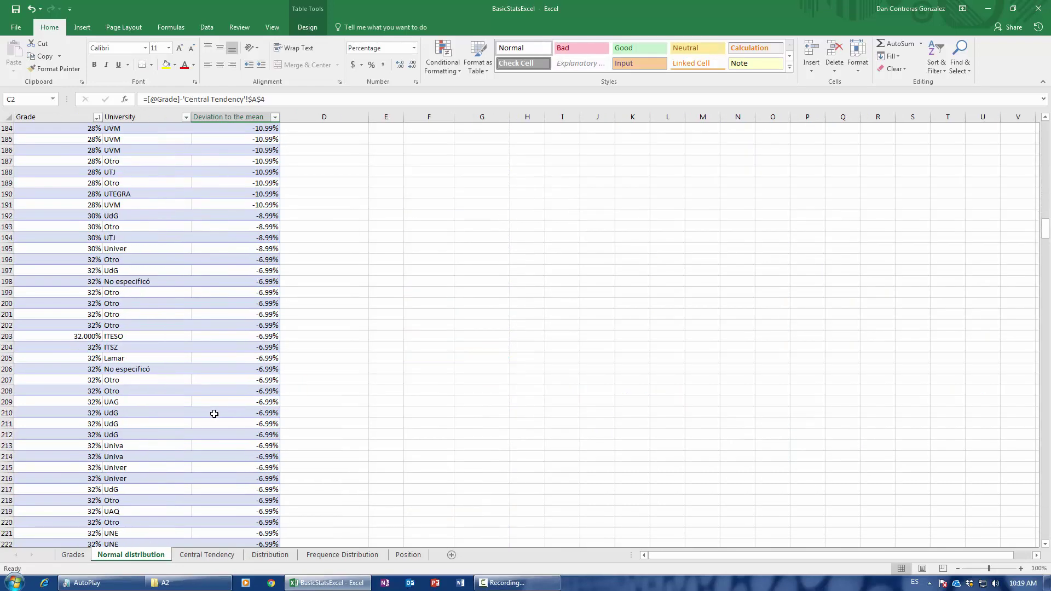
scroll(214, 413, "down", 20)
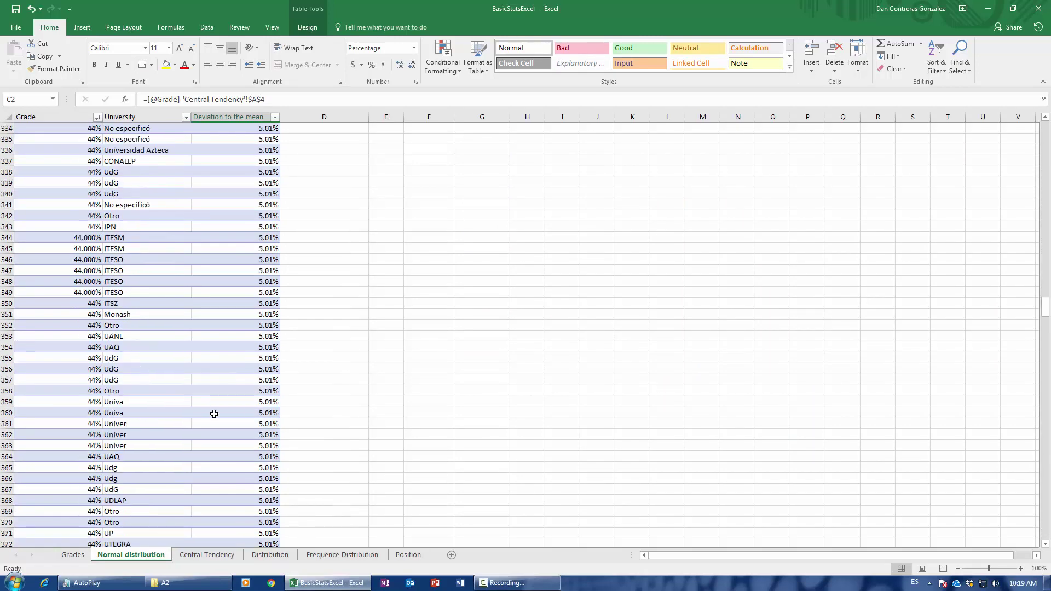
scroll(215, 414, "down", 20)
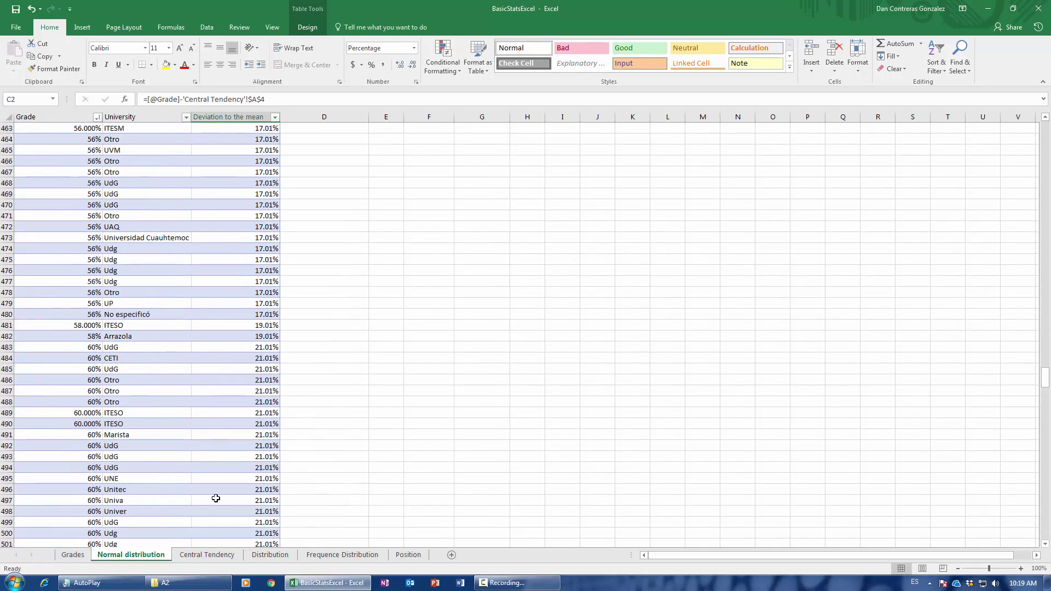
left_click(237, 467)
left_click(207, 555)
left_click(257, 555)
left_click(223, 555)
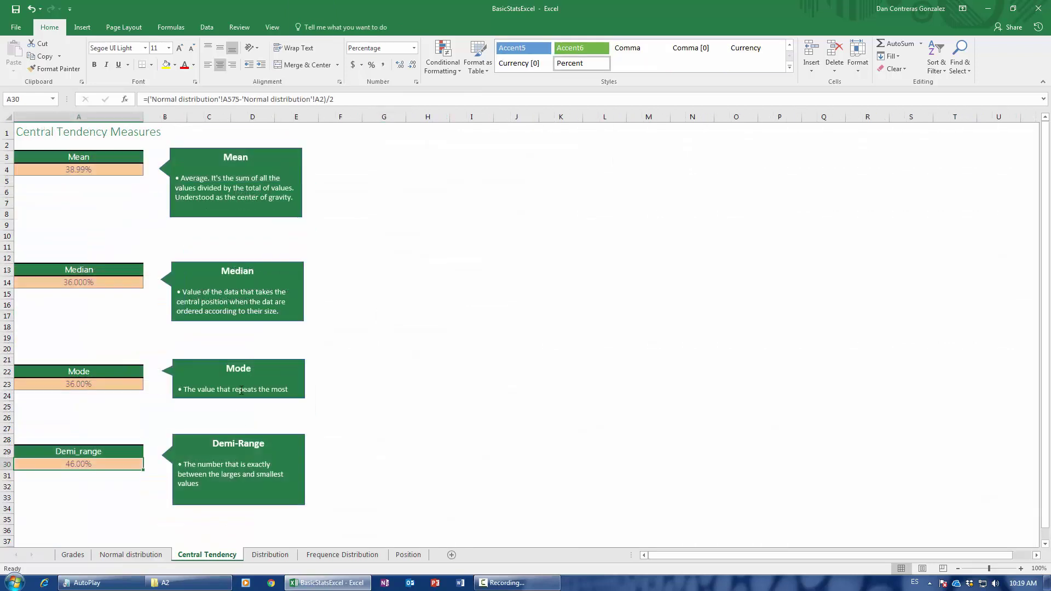
left_click(269, 554)
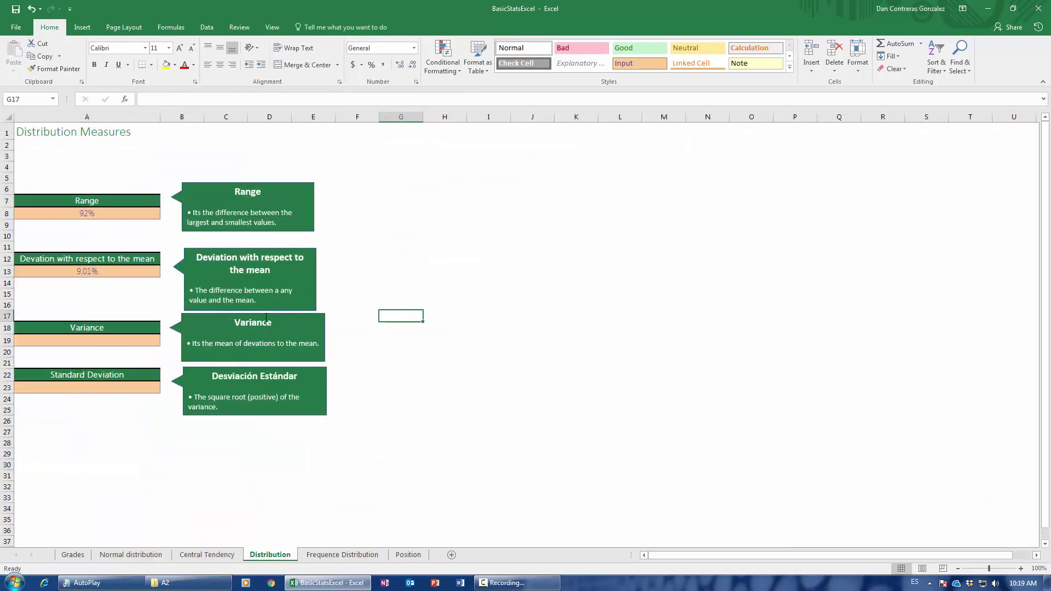
left_click(130, 555)
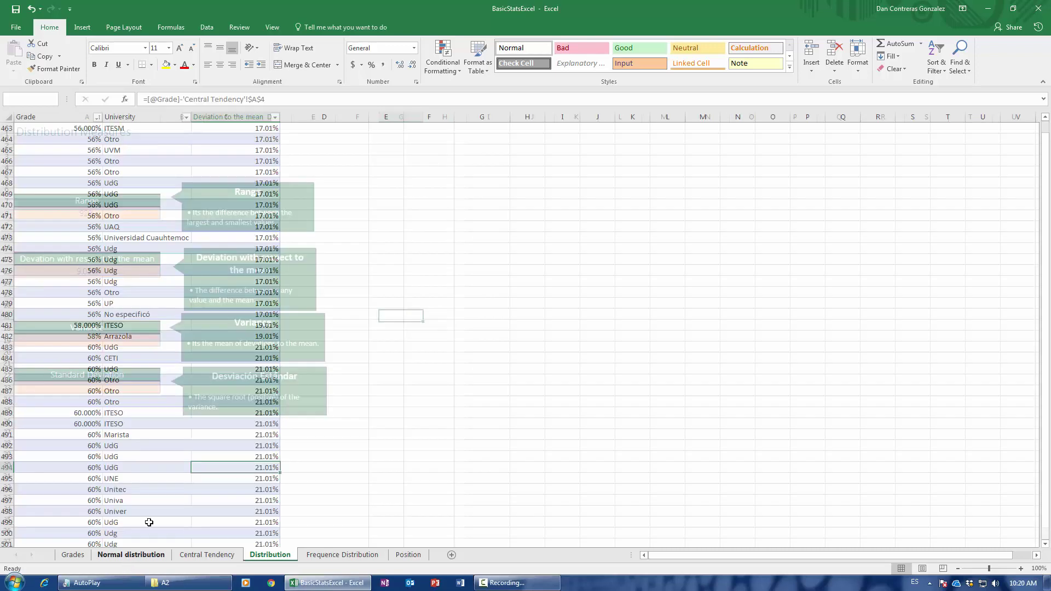
- Select all values in the Deviation to the mean column, C2:C575, to check their average and sum
left_click(272, 281)
key("ctrl+Up")
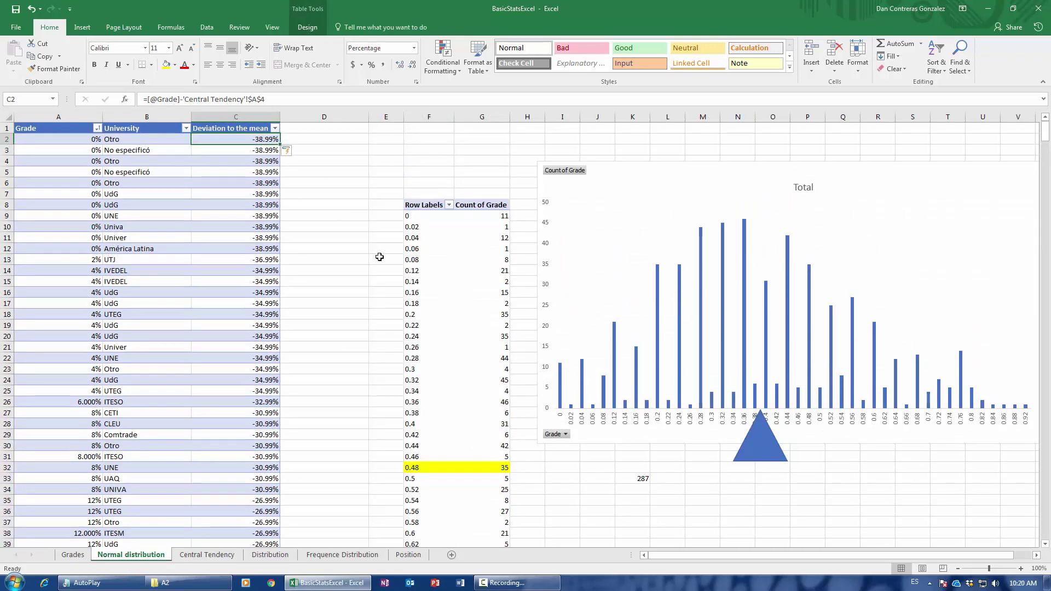
key("ctrl+shift+Down")
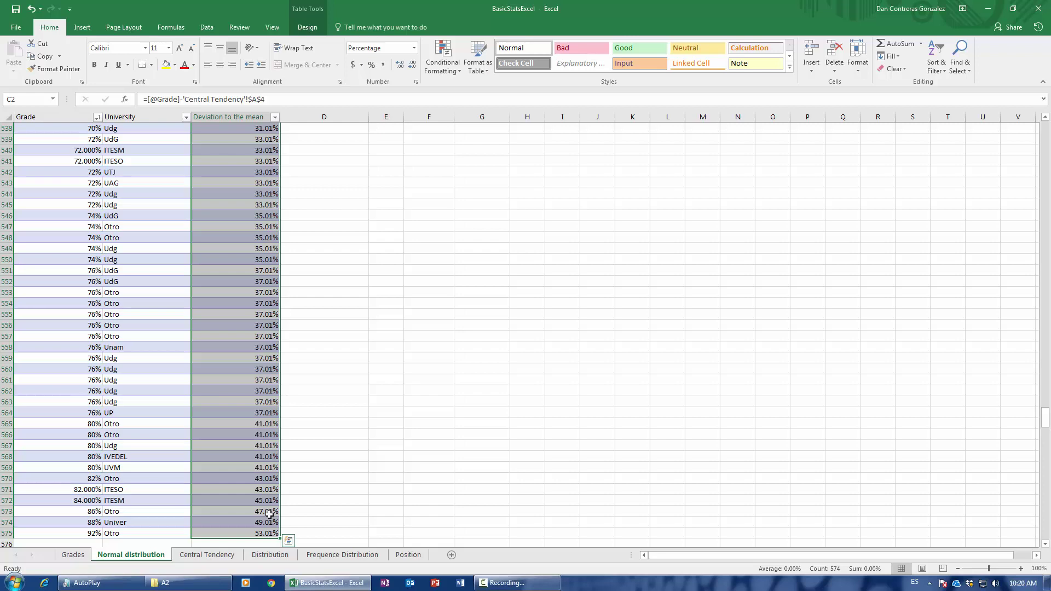
left_click(269, 514)
key("ctrl+Up")
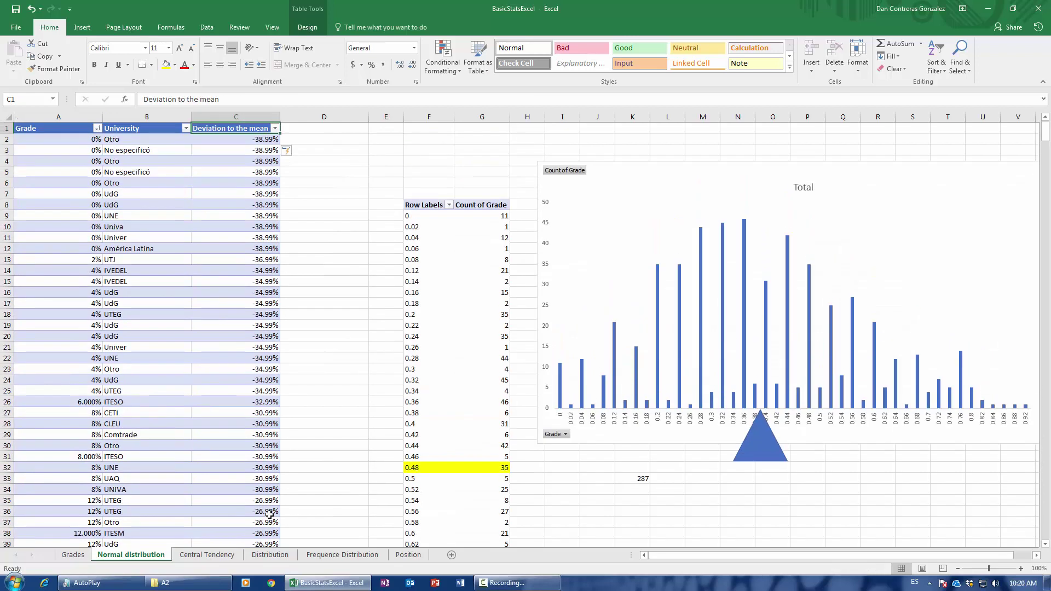
- Wrap the Deviation to the mean formula in ABS and select the whole column's values to check their average
left_click(231, 139)
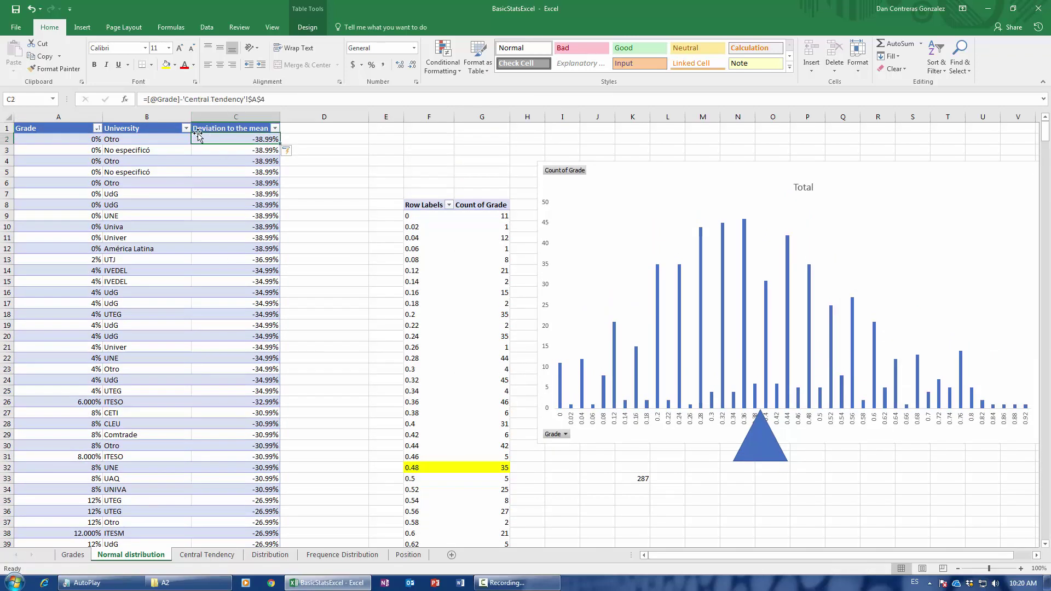
left_click(149, 100)
type("abs(")
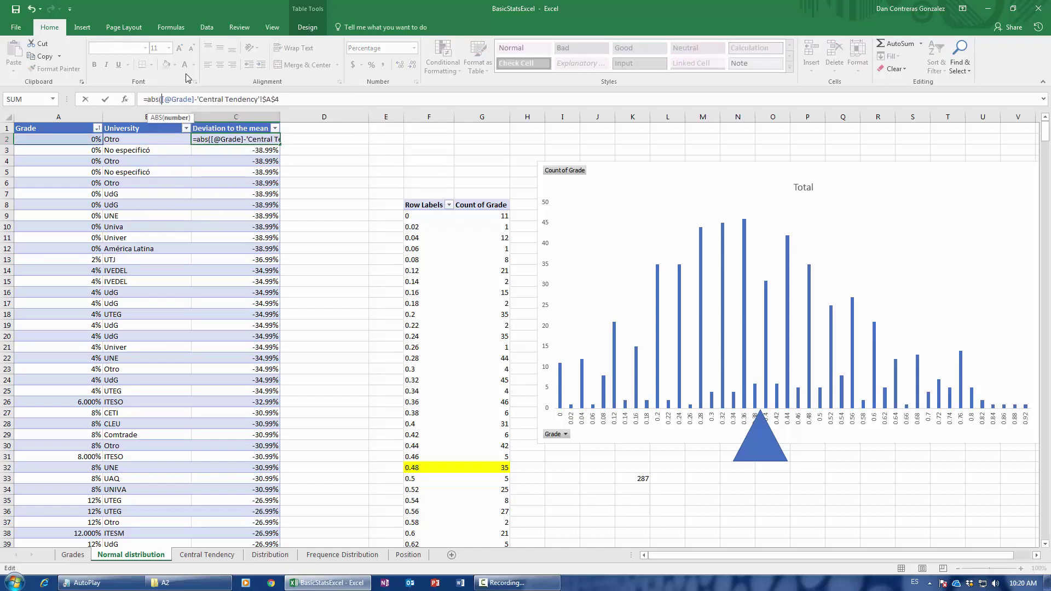
left_click(300, 100)
key("Return")
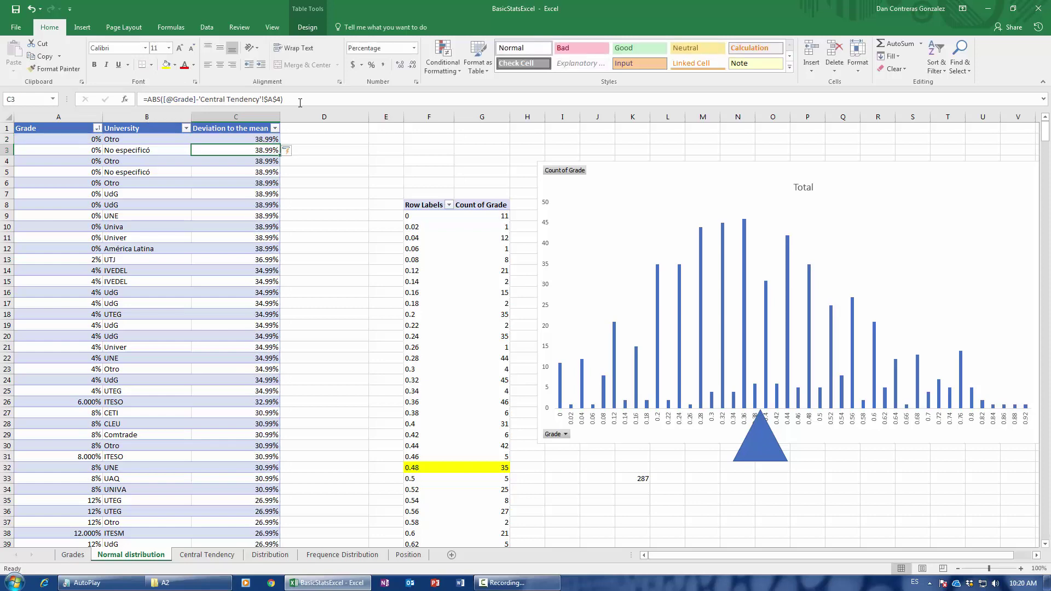
key("Up")
key("ctrl+shift+Down")
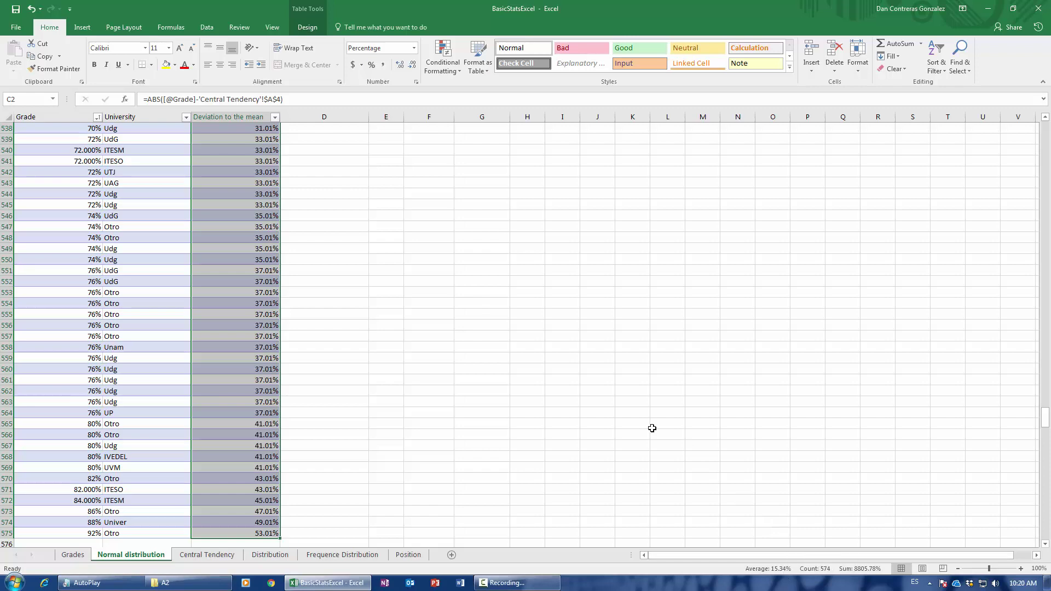
- Return to the Distribution sheet and select the empty result cell A19 below the Variance heading
left_click(219, 557)
left_click(270, 554)
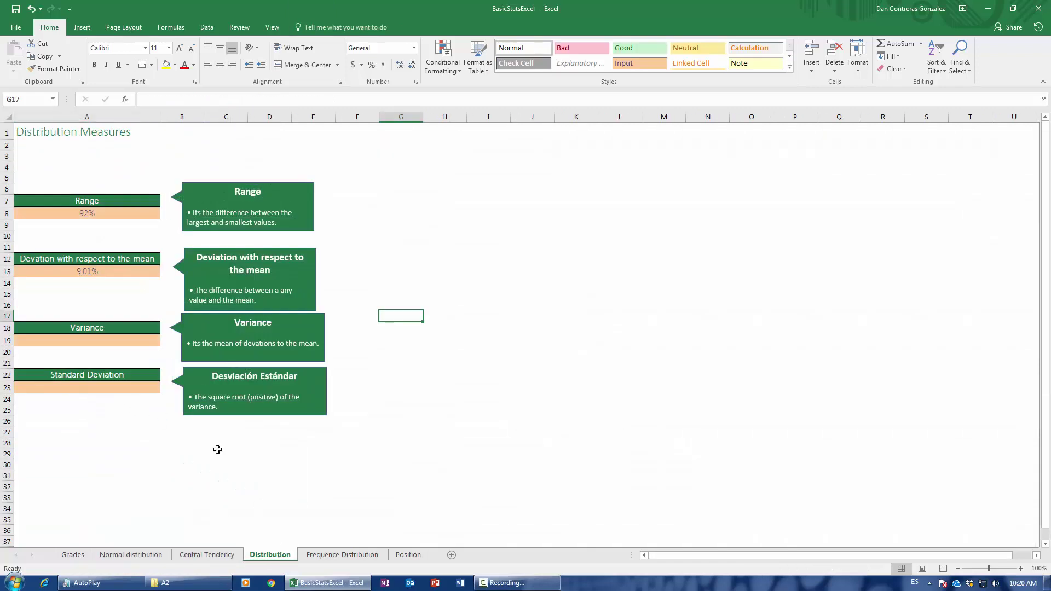
left_click(129, 346)
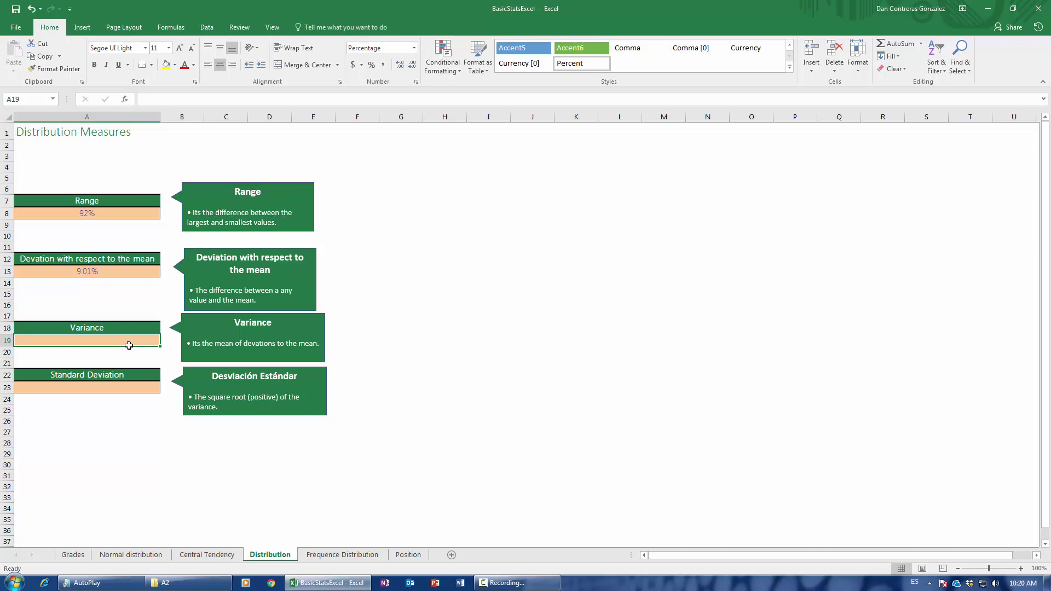
- Begin a variance formula in A19 and compare the descriptions of the VAR.P and VAR.S functions
right_click(128, 346)
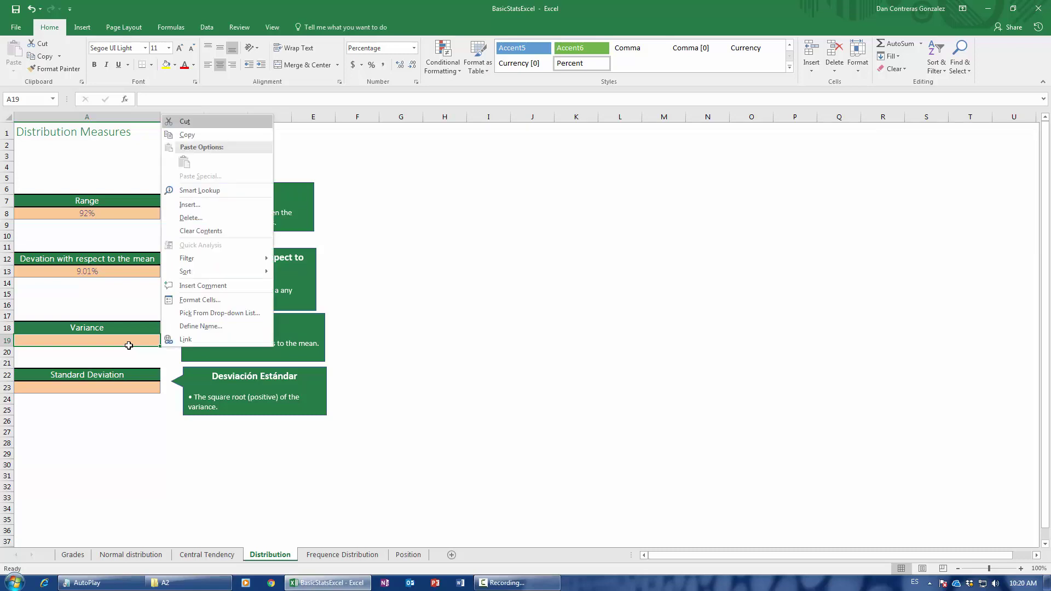
key("Escape")
type("=")
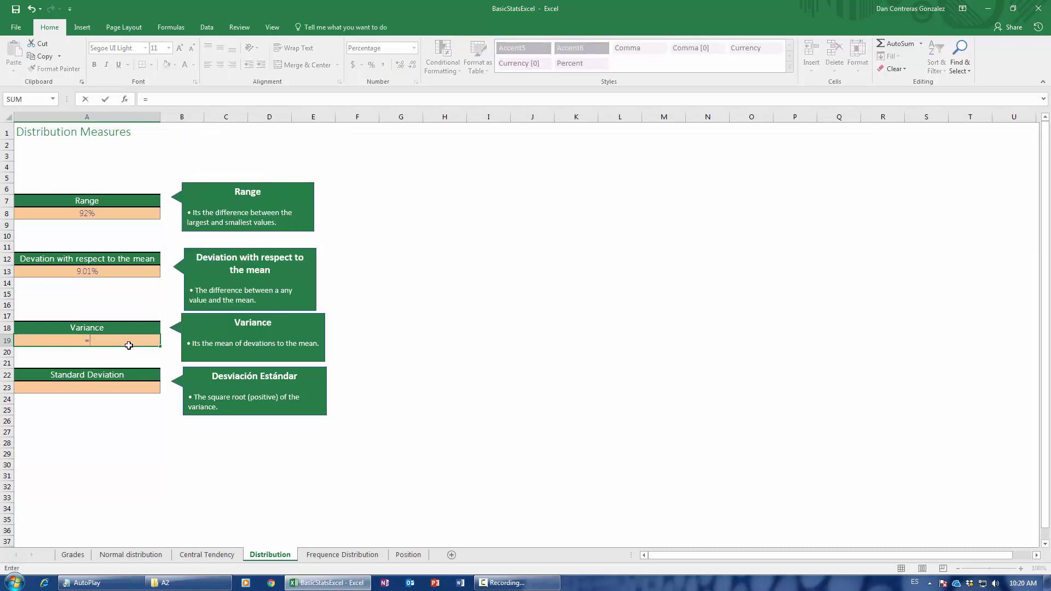
type("var")
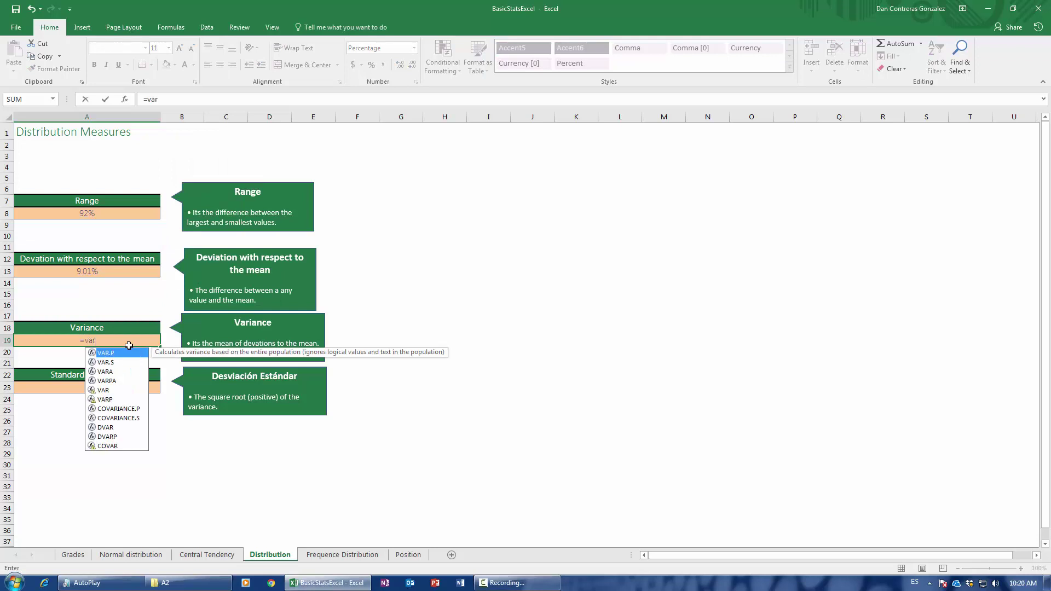
type("ia")
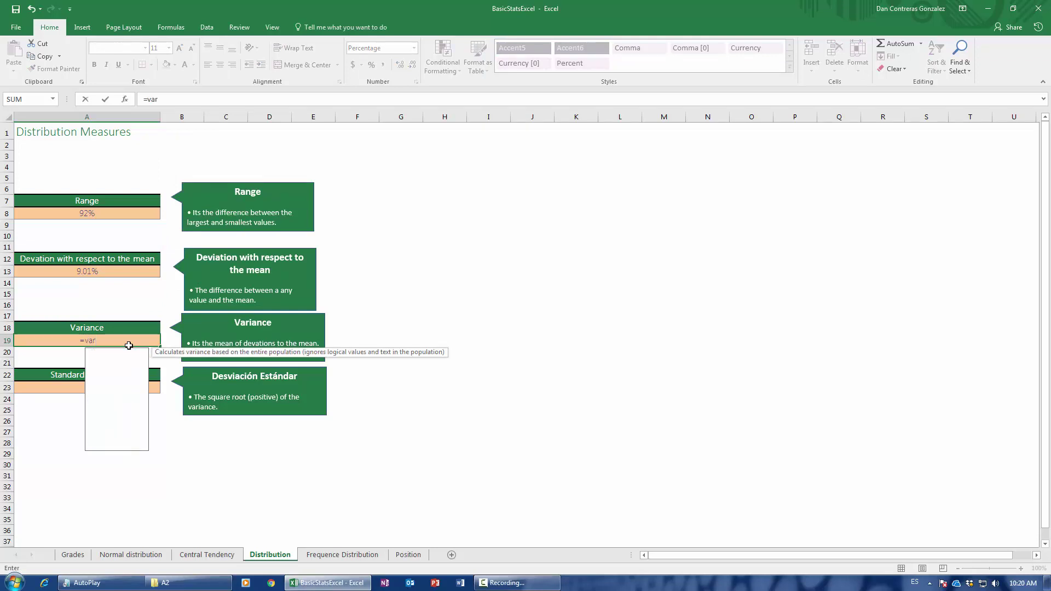
key("BackSpace")
key("BackSpace")
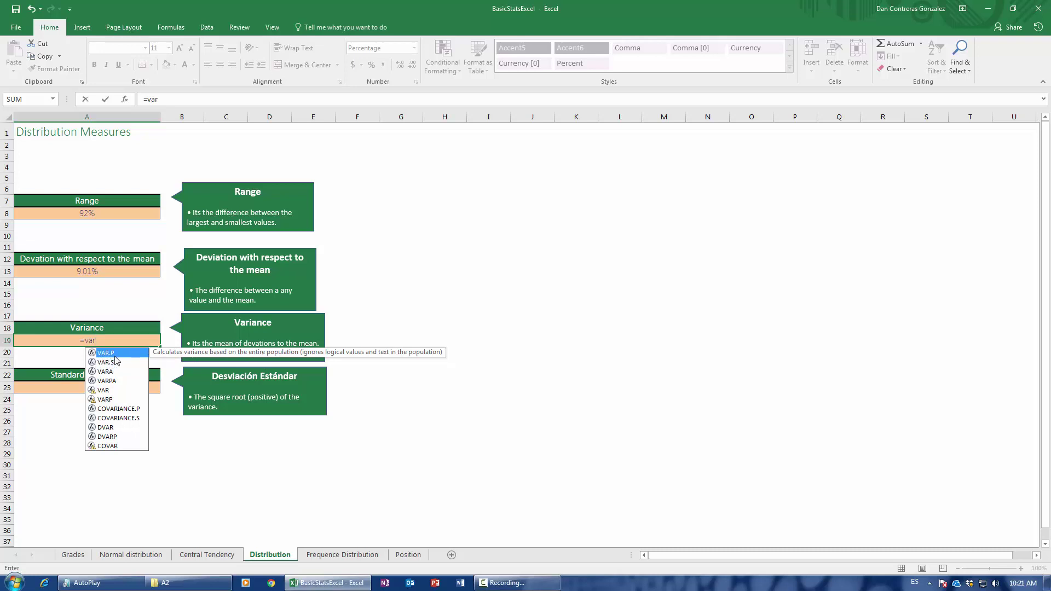
left_click(115, 363)
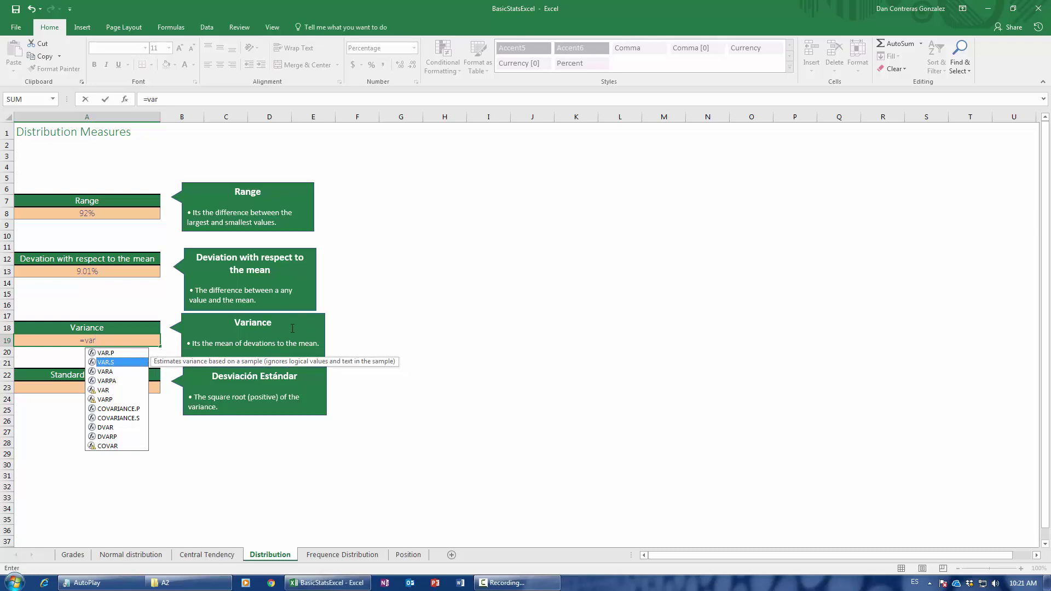
- Enter the labels Population in H9 and Sample in H11 beside the distribution measures
left_click(441, 226)
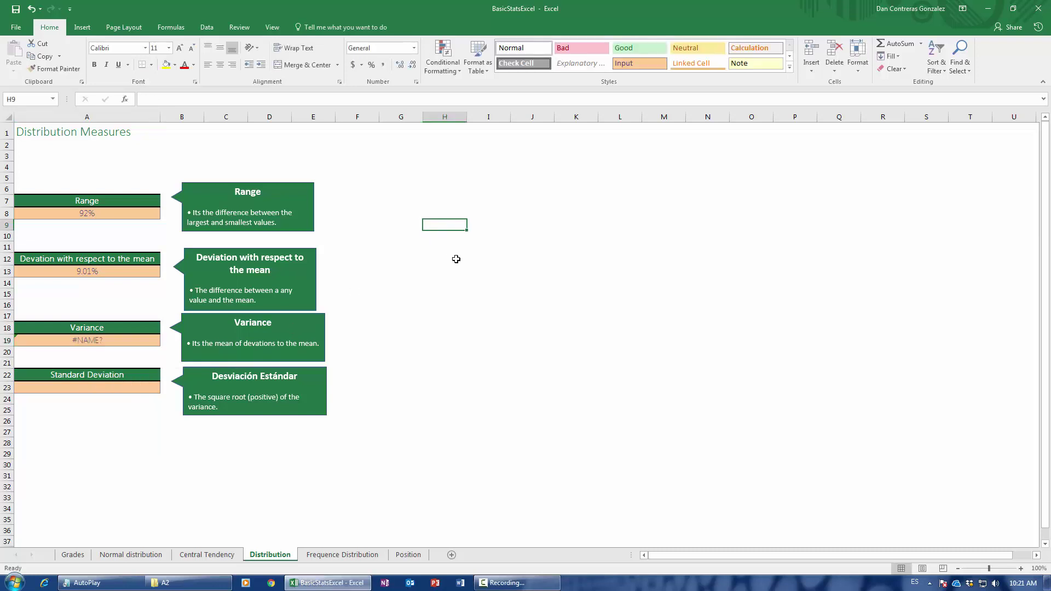
type("Population")
key("Return")
key("Return")
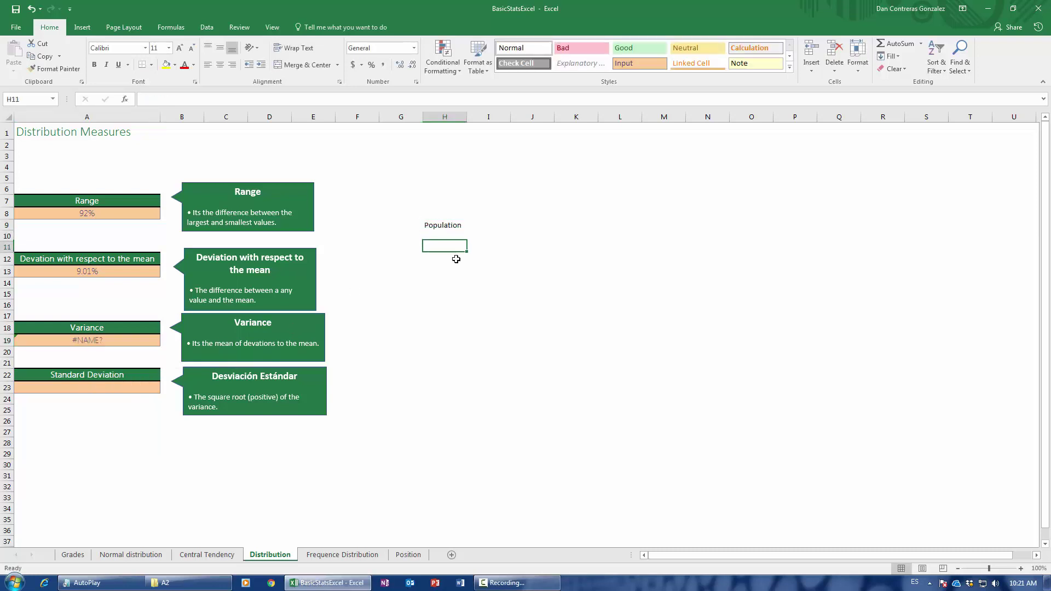
type("Sample")
key("Return")
- Extend the H9 label to read "Population - Everyone who participated/Everyone in the universe"
key("Up")
key("Up")
key("Up")
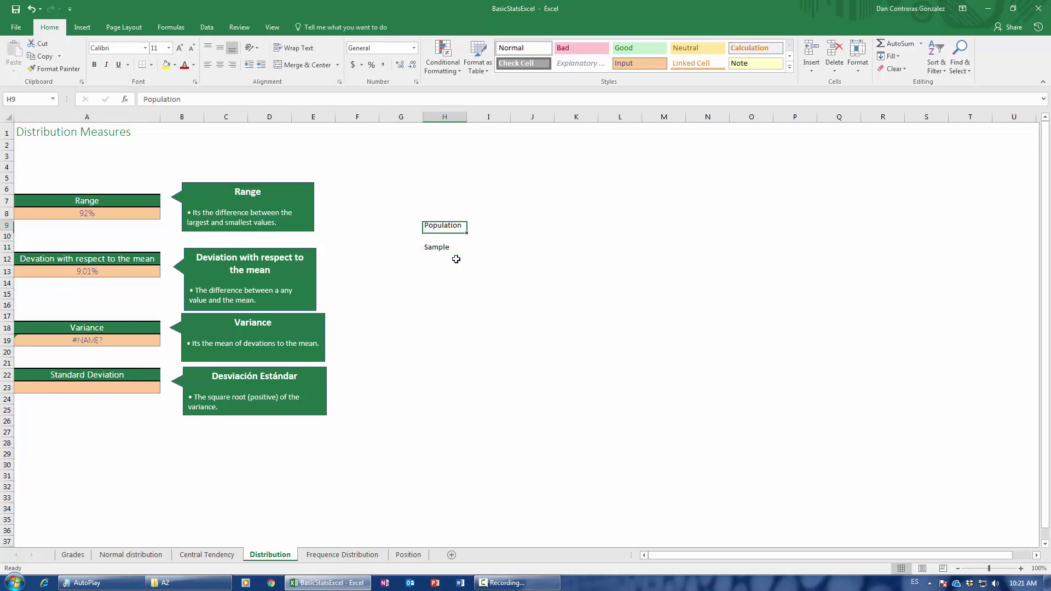
left_click(347, 100)
type("- ")
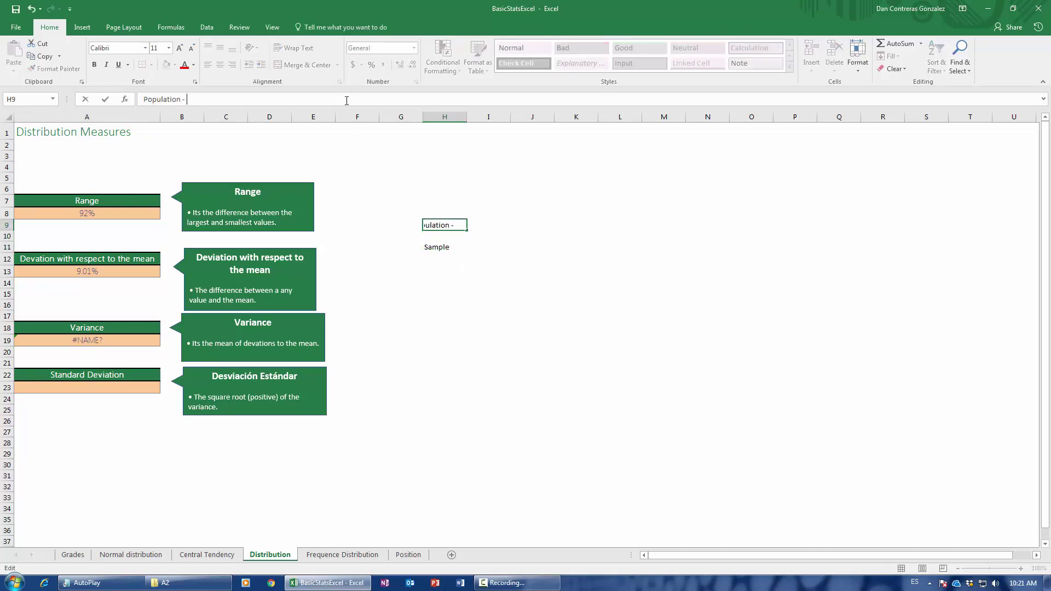
type("Everyone who parti")
type("cia")
type("pated")
key("ctrl+Return")
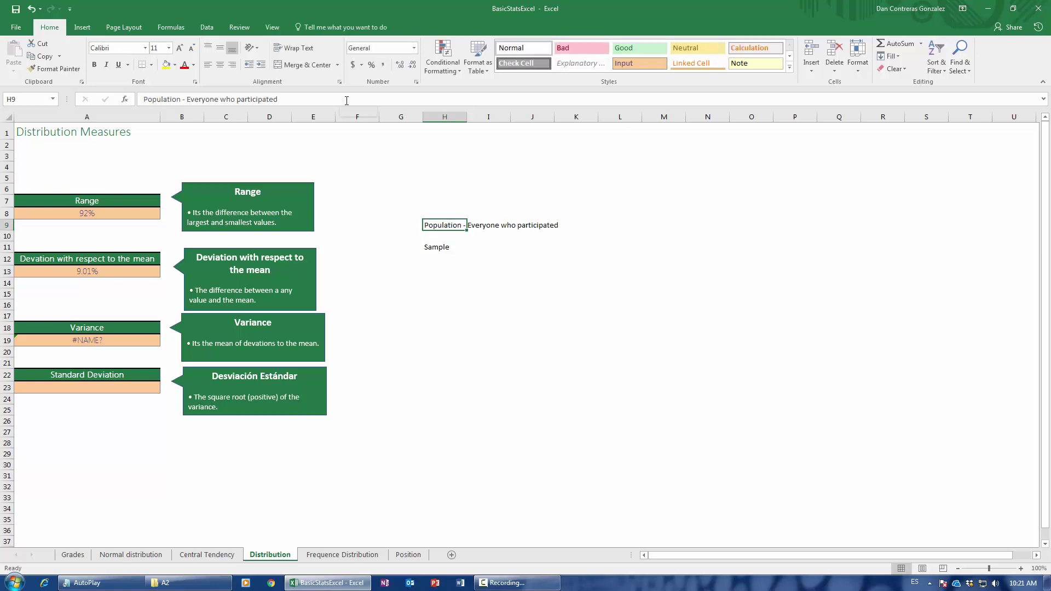
left_click(296, 95)
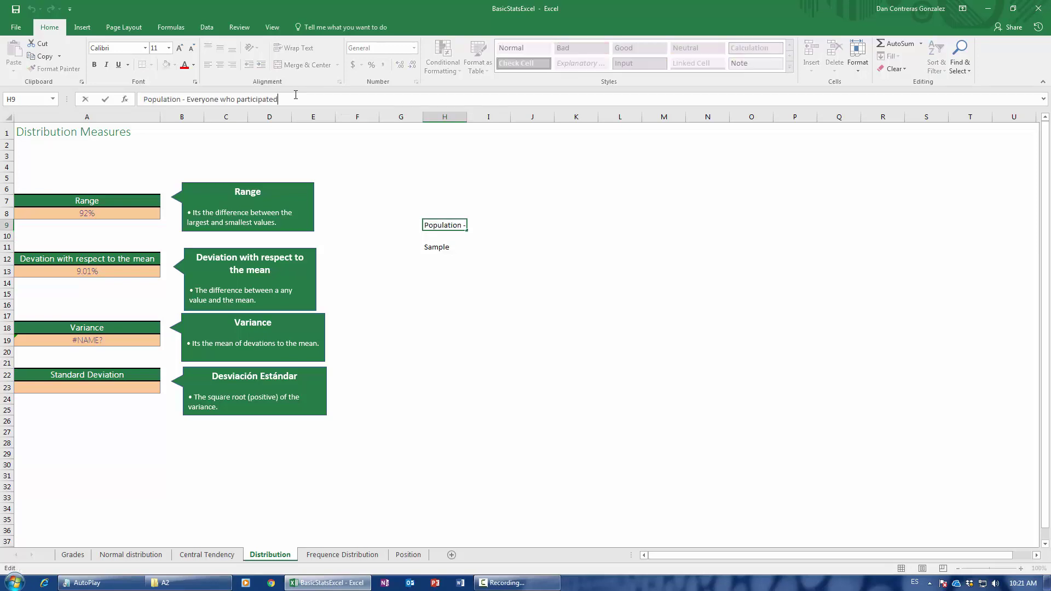
type("/Everyone in the universe")
key("Return")
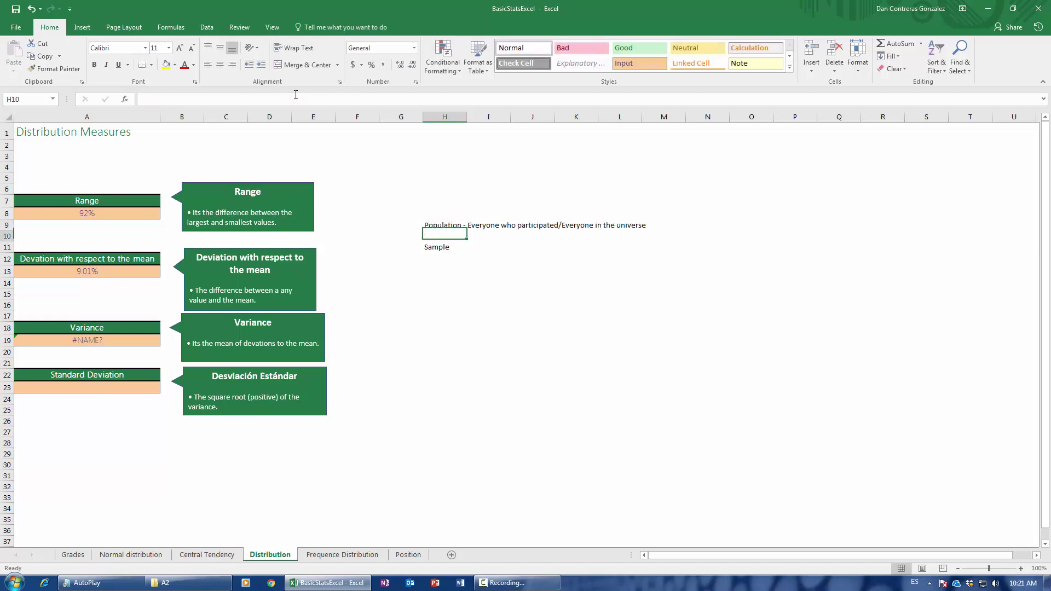
- Extend the H11 label to read "Sample - Just a small bunch of people from the universe"
key("Return")
left_click(296, 95)
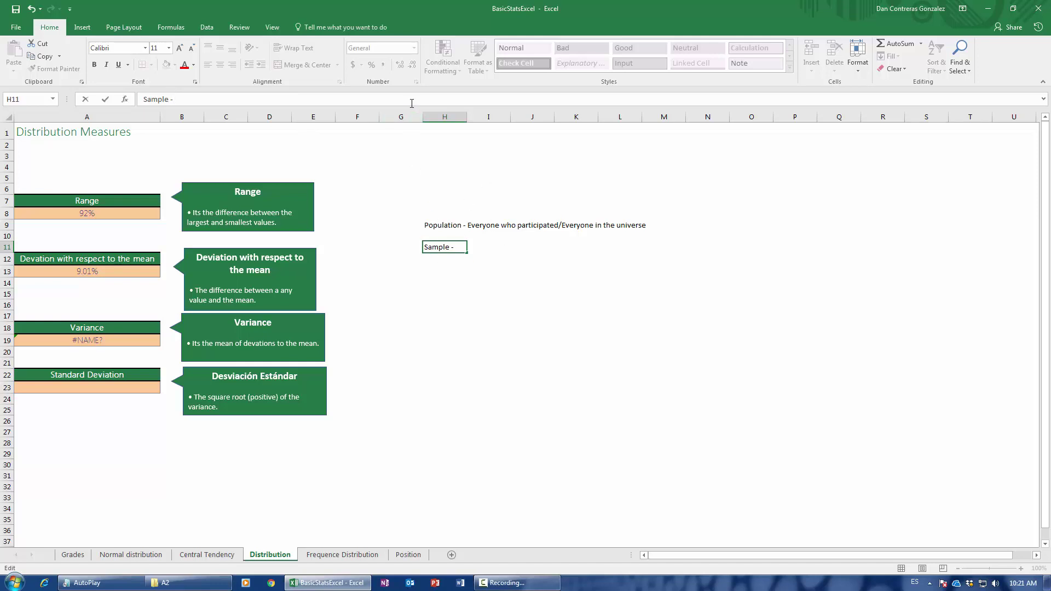
type("Just a small bunch of people from")
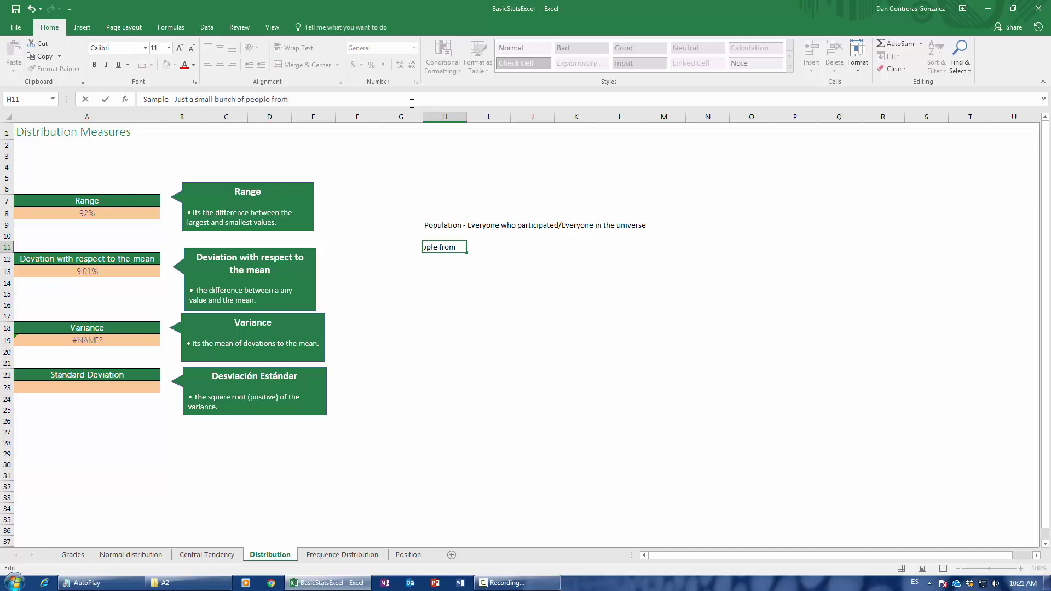
type("the")
key("BackSpace")
key("BackSpace")
key("BackSpace")
type("the universe")
key("Return")
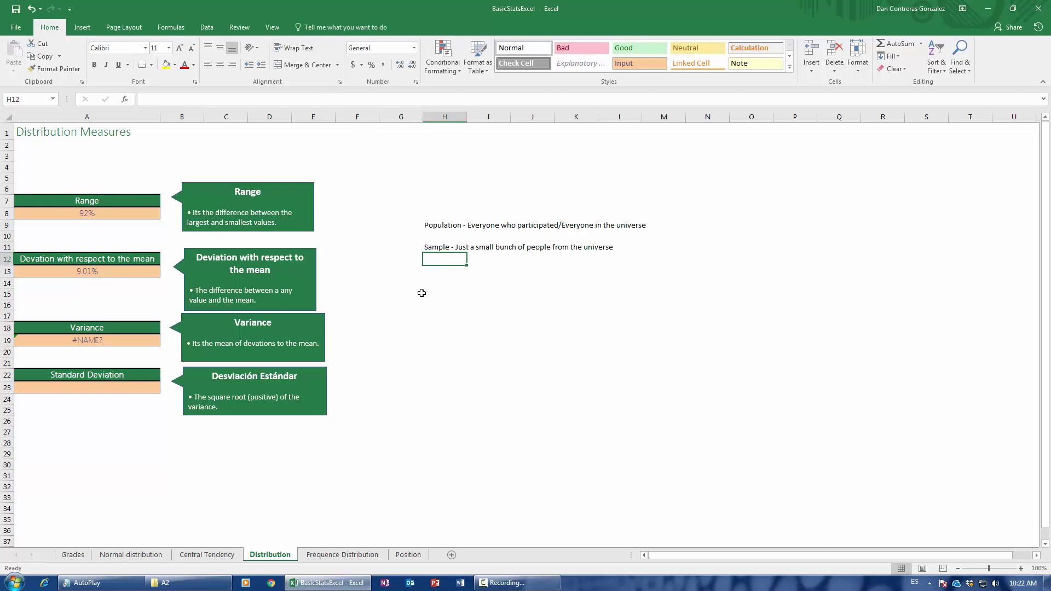
- Highlight the Population and Sample definition cells, H9 and H11, with a yellow fill
left_click(425, 248)
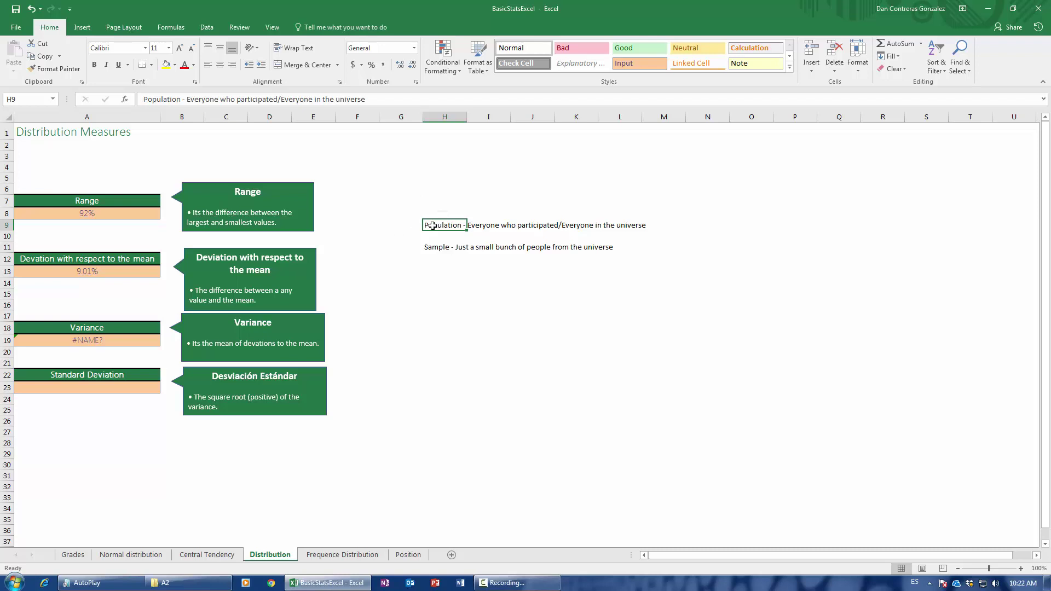
left_click(165, 64)
left_click(454, 250)
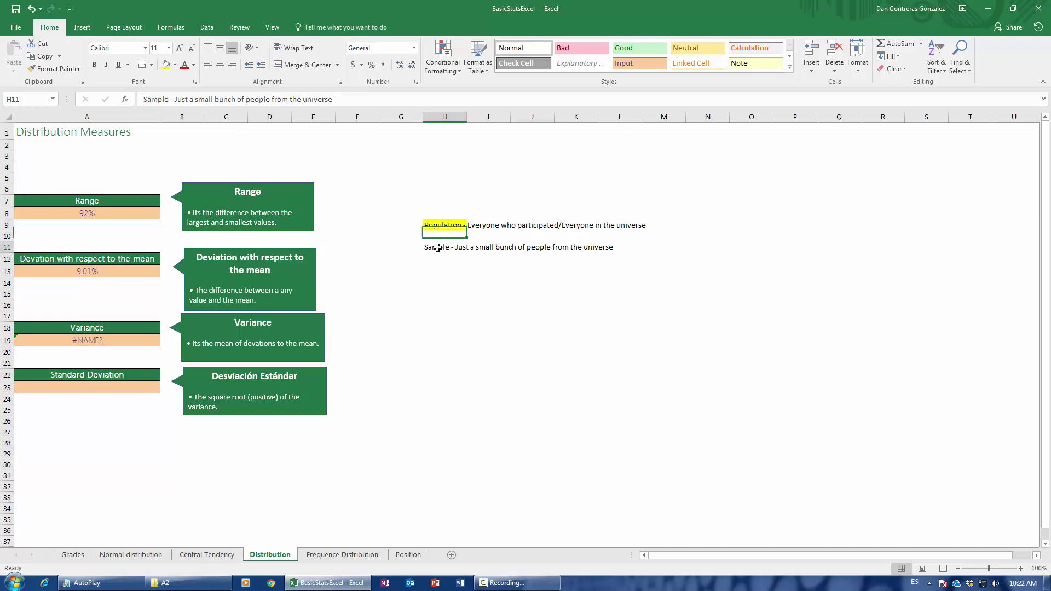
left_click(165, 64)
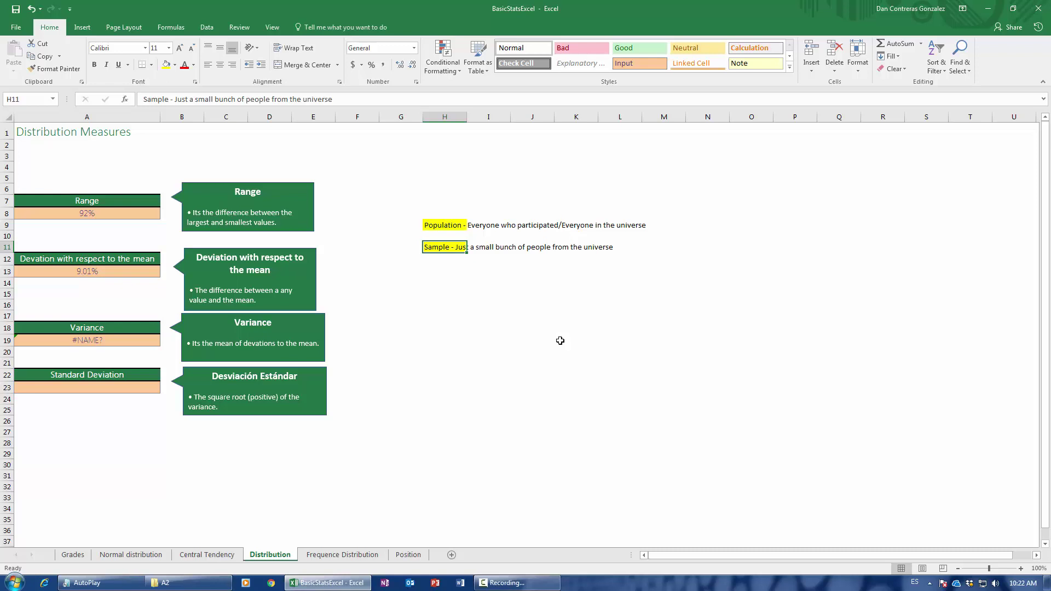
left_click(431, 222)
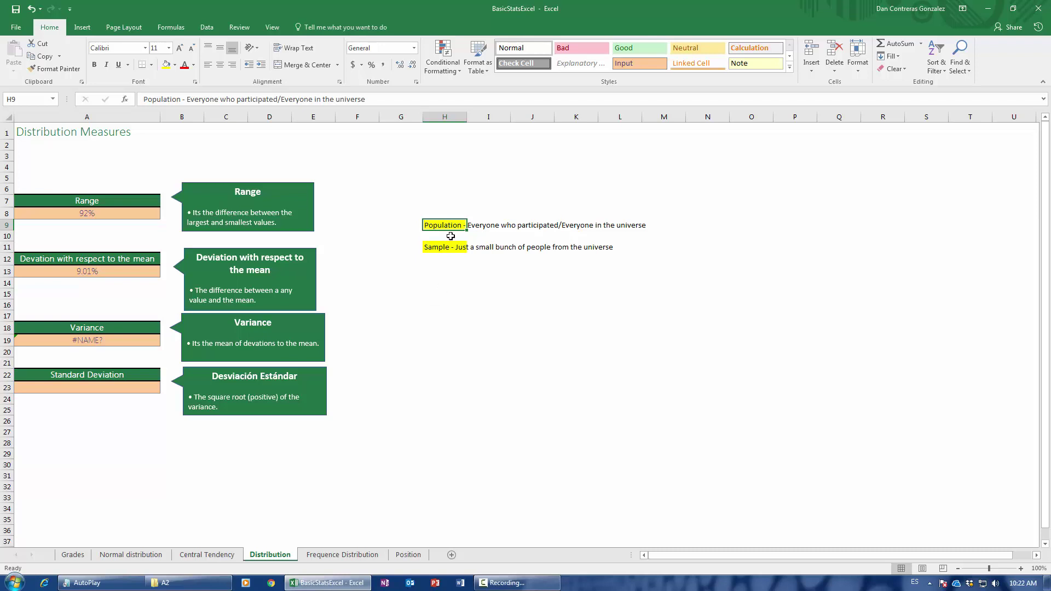
- Replace the unfinished formula in the Variance cell A19 with the population variance function VAR.P
left_click(82, 341)
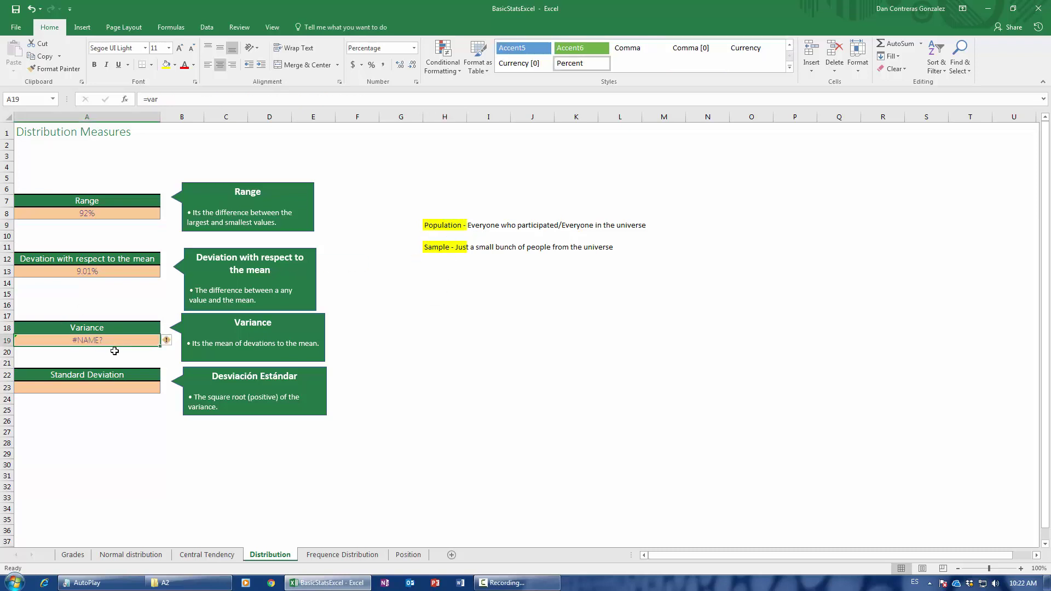
type("=var")
type("?=")
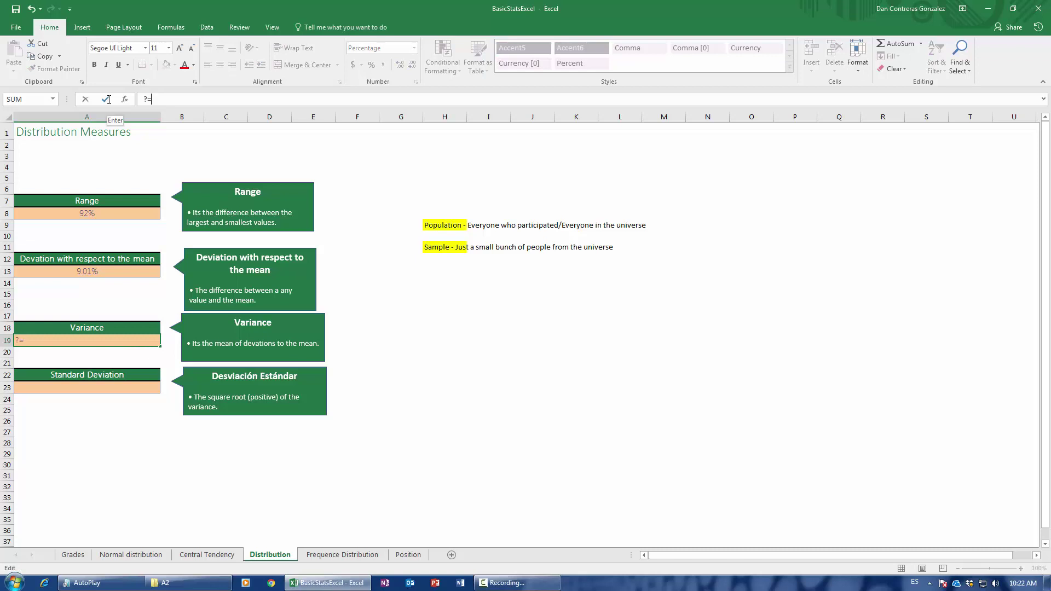
key("BackSpace")
key("BackSpace")
type("=var")
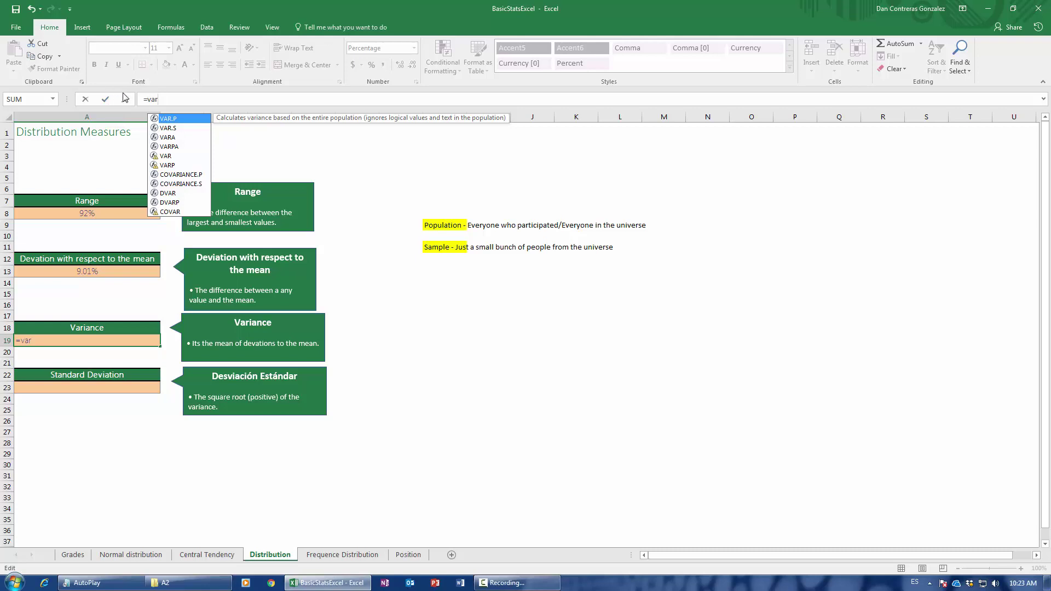
double_click(182, 120)
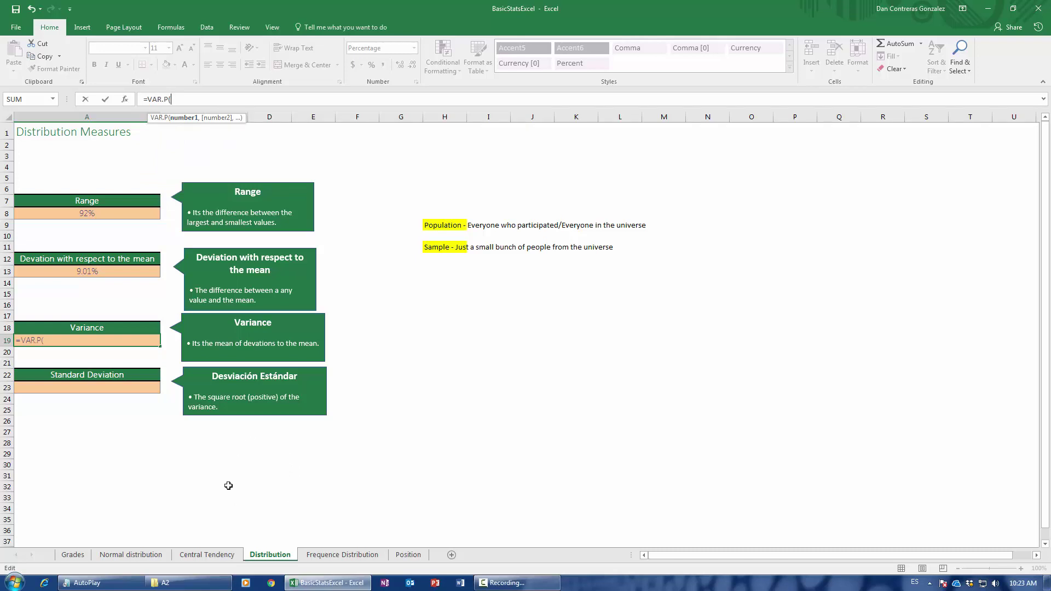
- Complete the VAR.P formula with the entire Grade column of the Normal distribution sheet, Grades3[[#All],[Grade]]
left_click(201, 554)
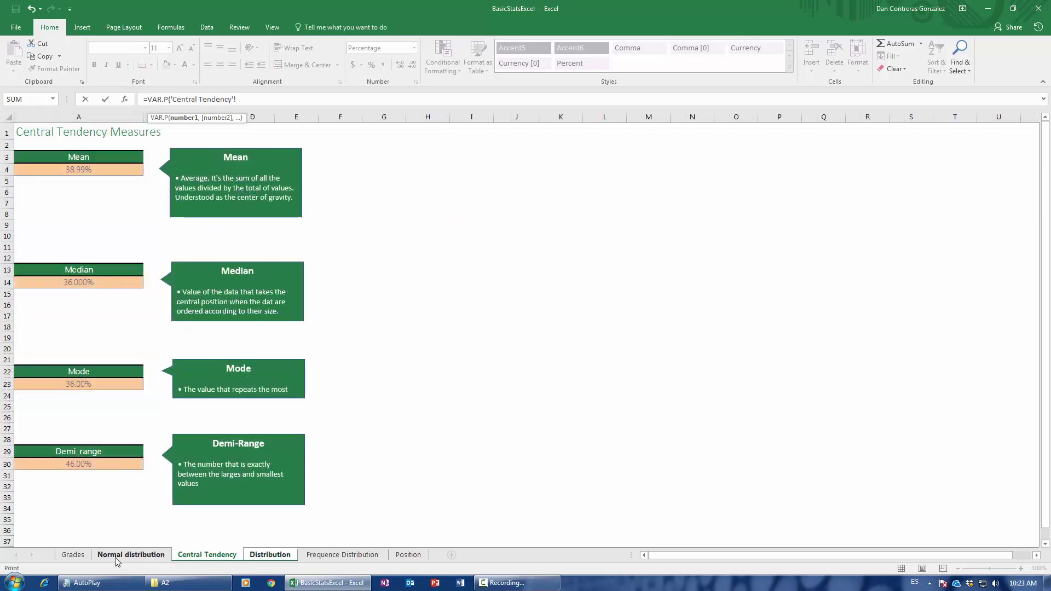
left_click(156, 556)
left_click(51, 427)
key("ctrl+Up")
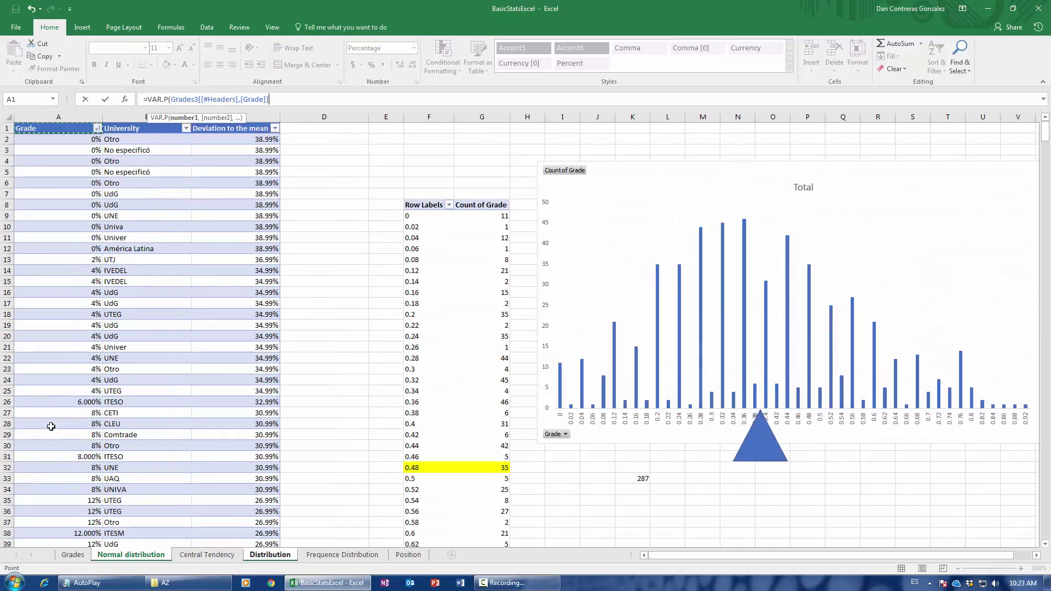
key("ctrl+shift+Down")
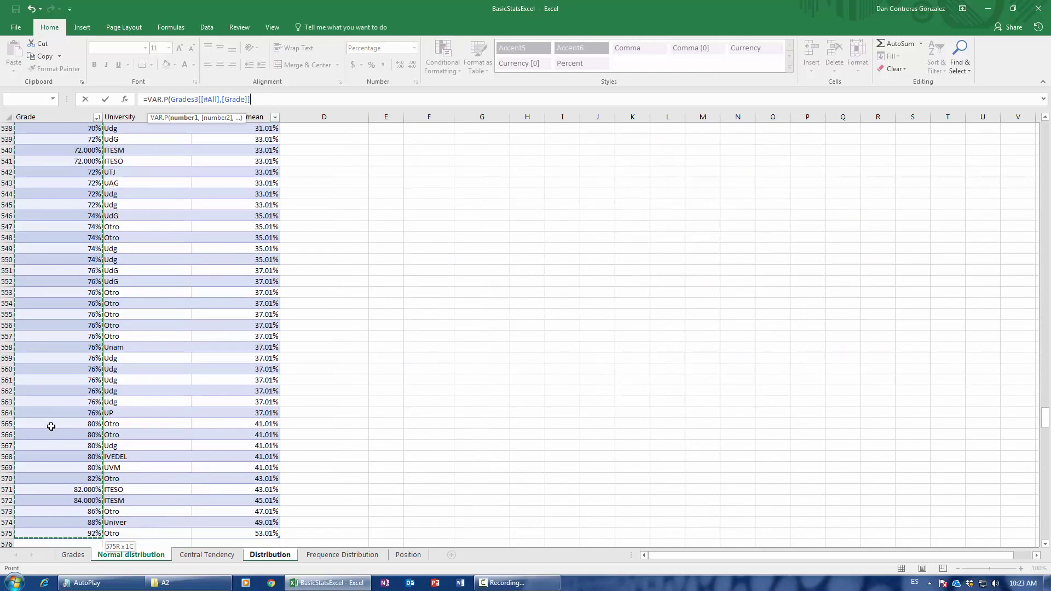
type(")")
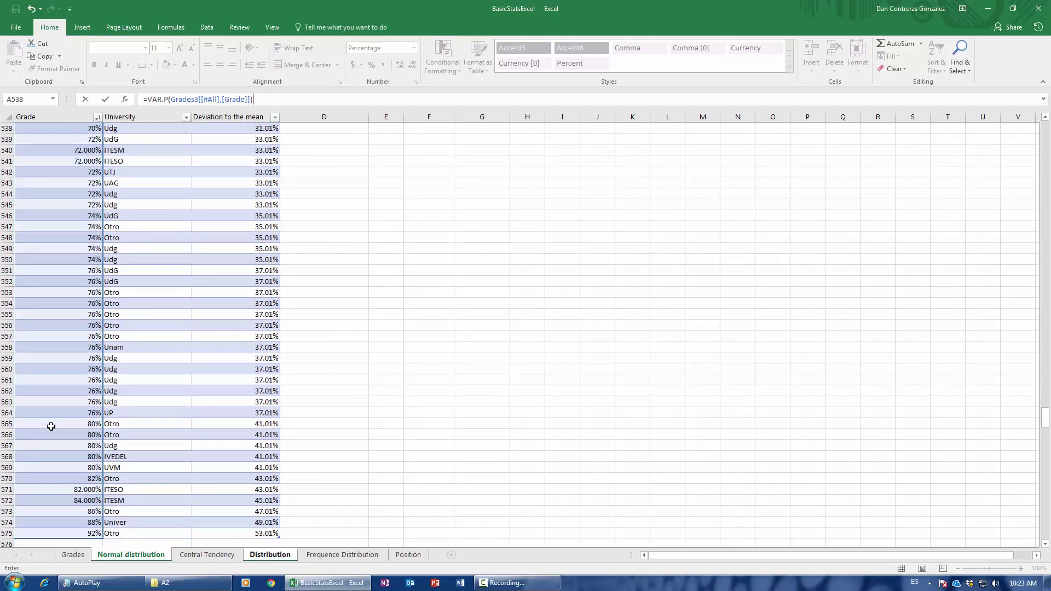
key("Return")
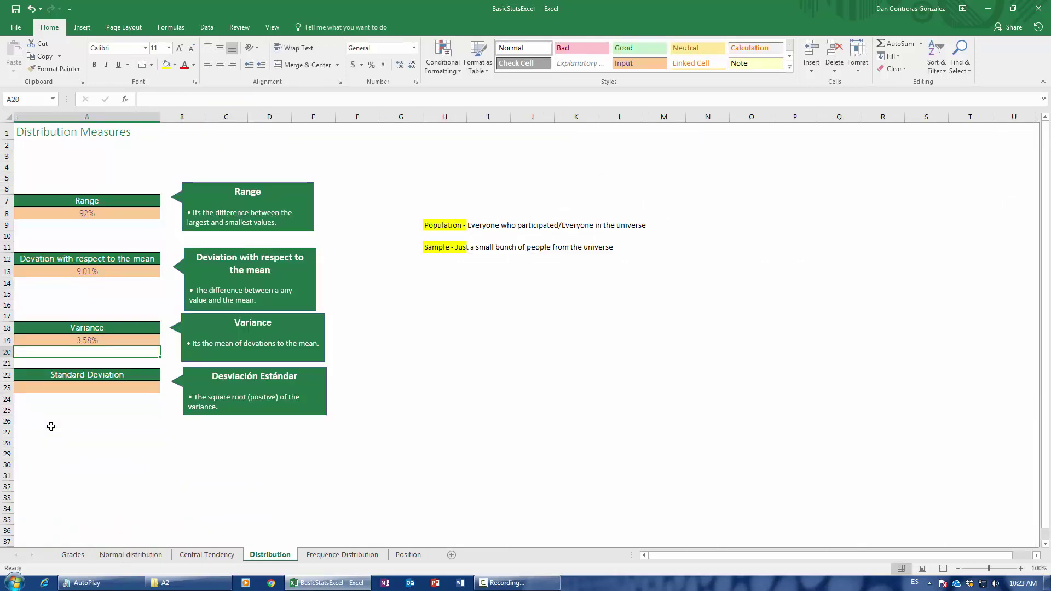
- Begin a population standard deviation formula, STDEV.P, in the Standard Deviation cell A23
left_click(86, 390)
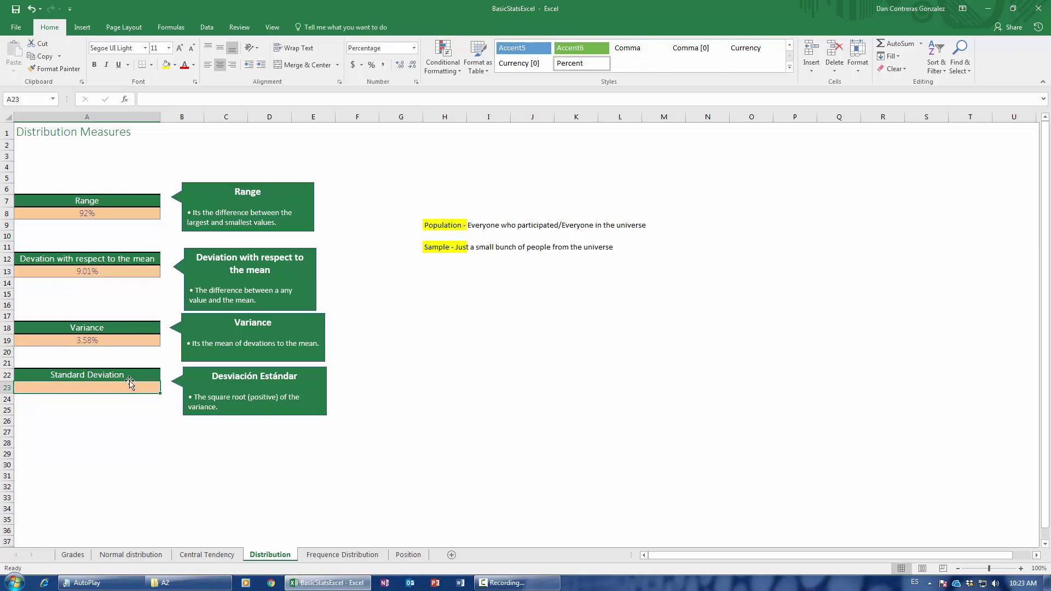
type("=de")
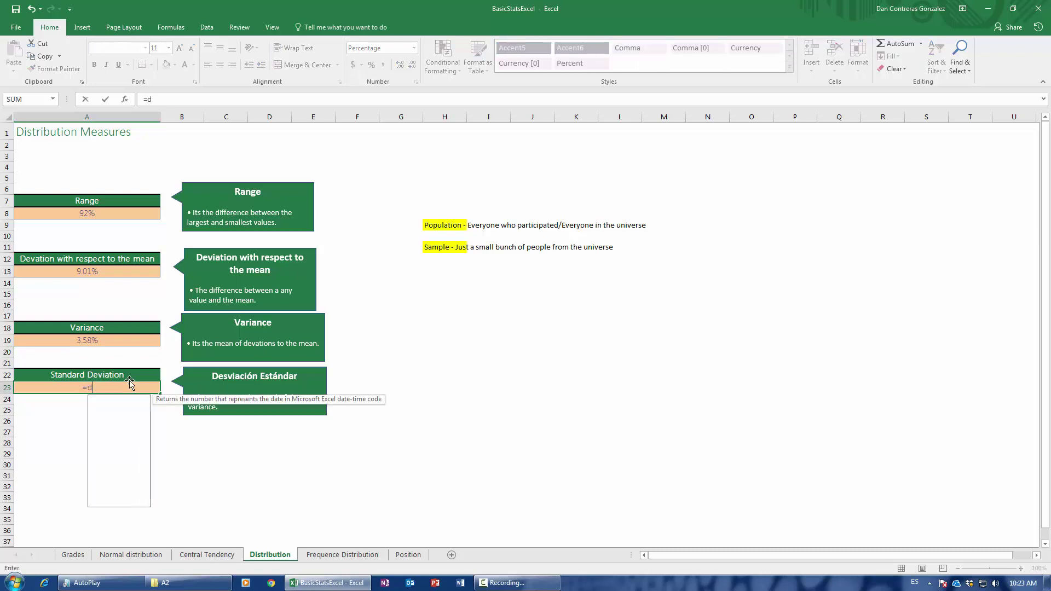
key("BackSpace")
key("BackSpace")
type("std")
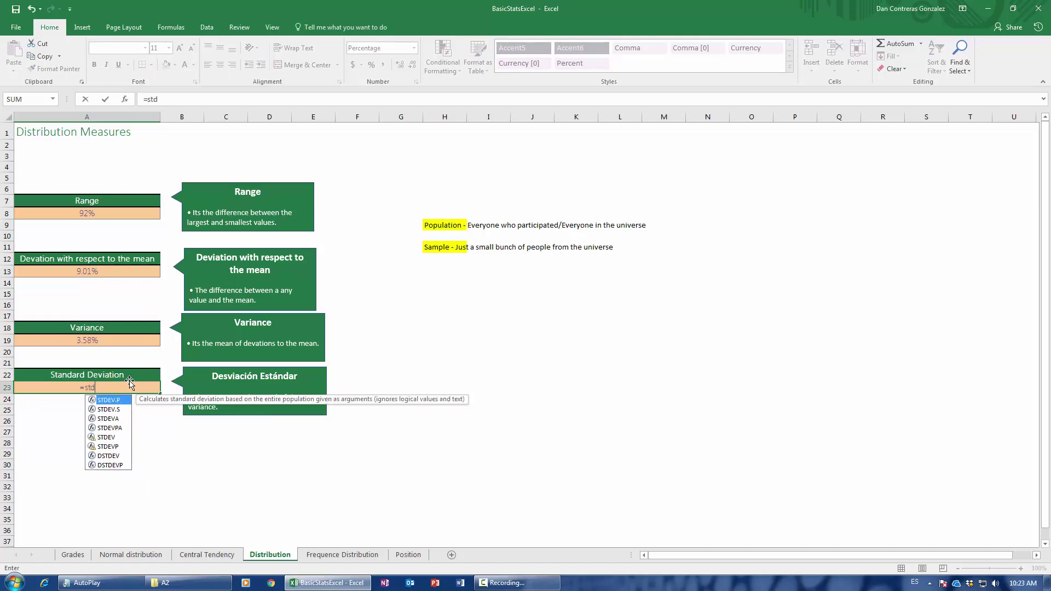
key("Tab")
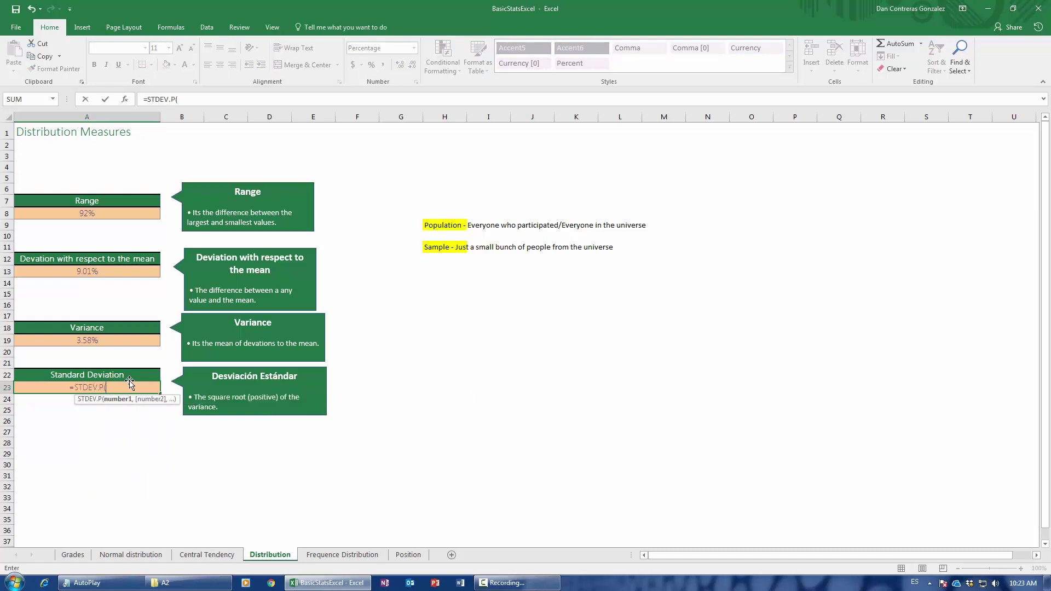
- Complete the STDEV.P formula with the Normal distribution sheet's entire Grade column, Grades3[[#All],[Grade]]
left_click(215, 555)
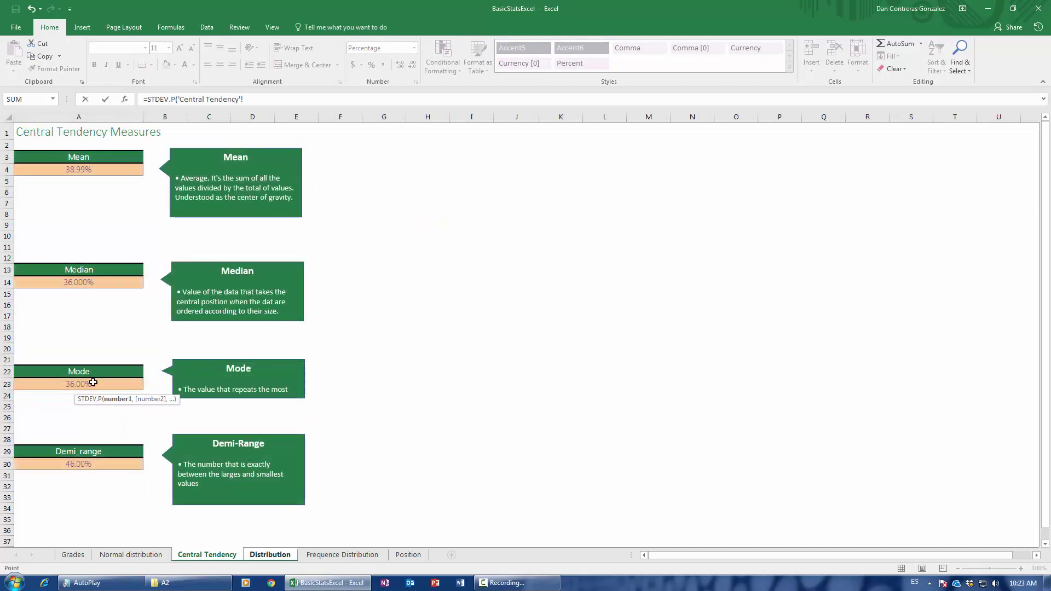
left_click(131, 554)
left_click(74, 421)
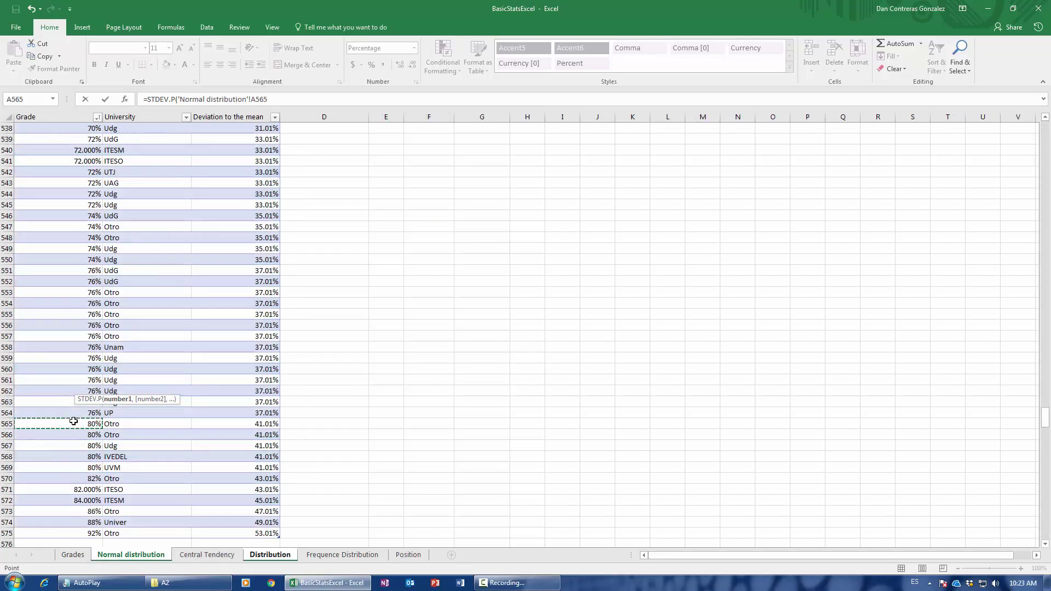
key("ctrl+Up")
key("ctrl+shift+Down")
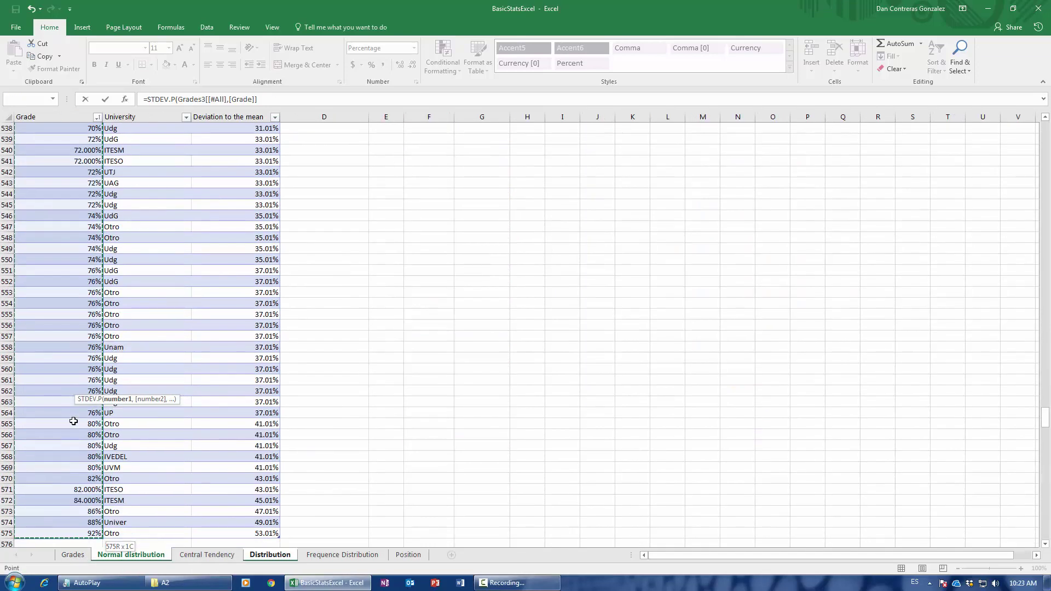
key("Return")
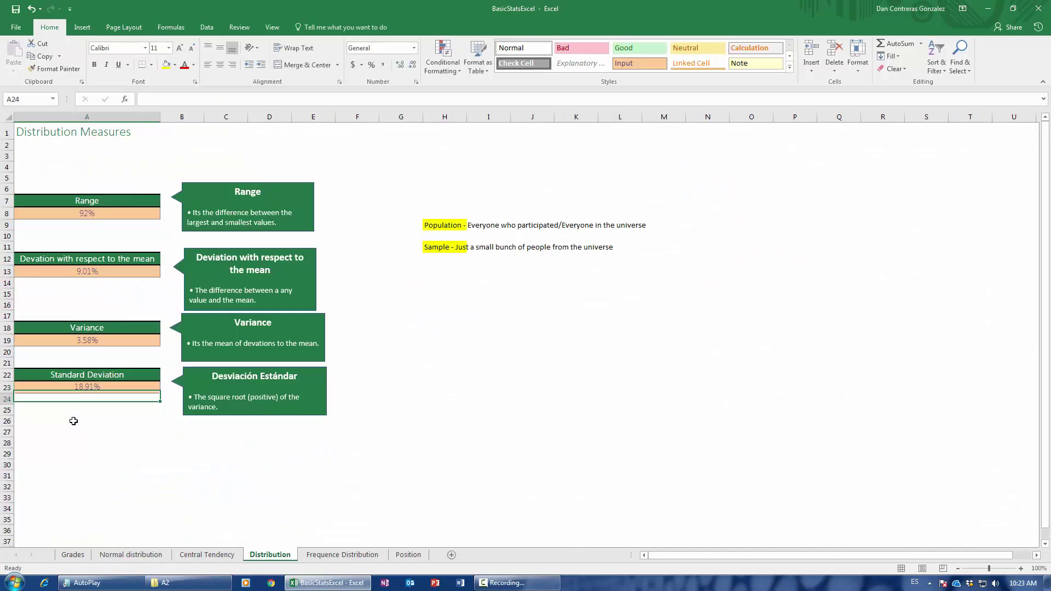
left_click(77, 389)
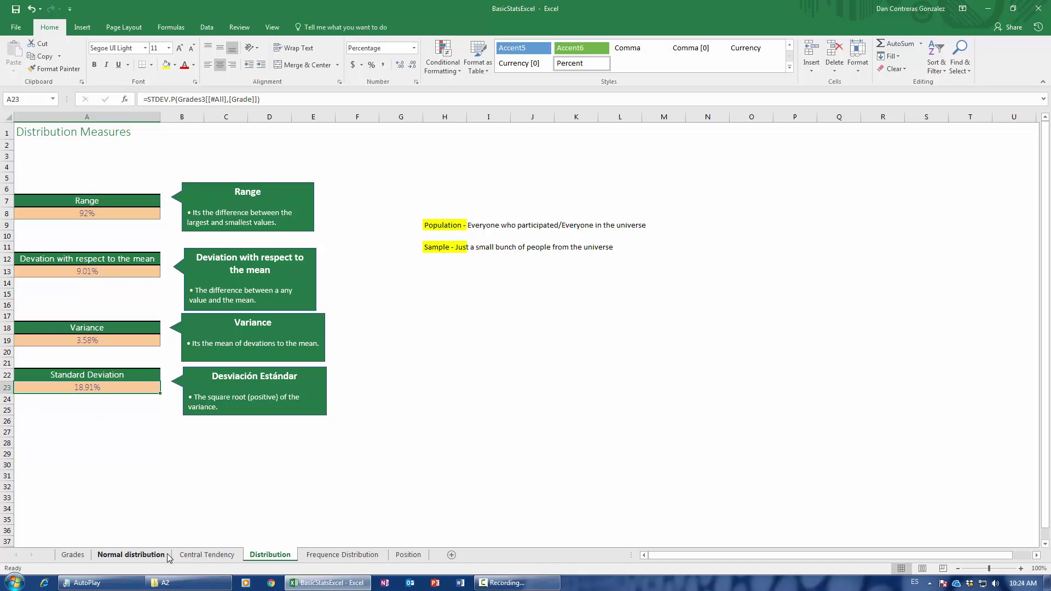
- On the Normal distribution sheet, draw a near-vertical arrow about 4.78" high from the triangle's tip to the grade chart's upper edge
left_click(150, 554)
left_click(555, 404)
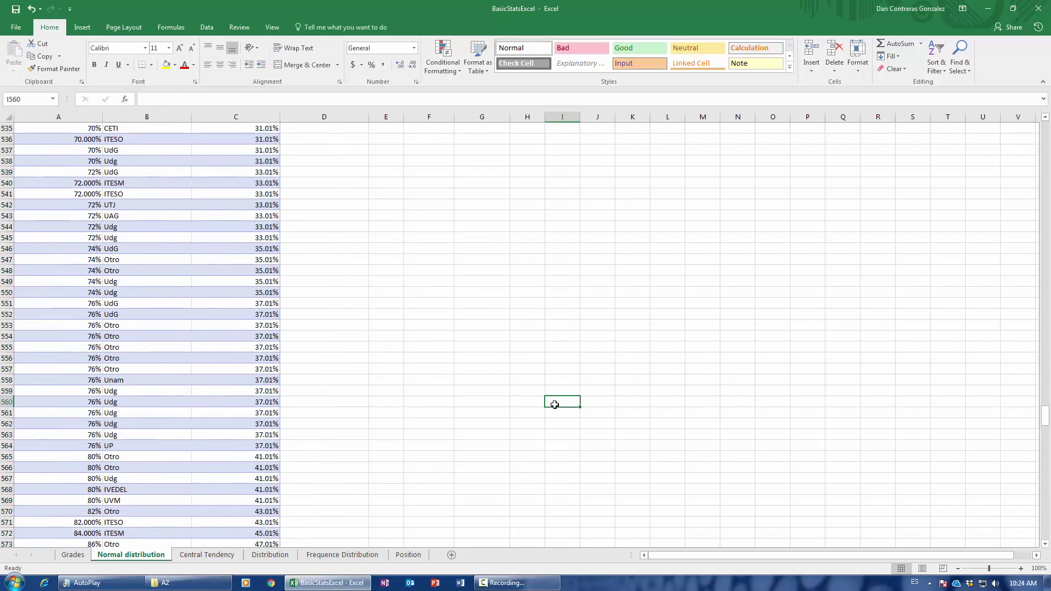
key("ctrl+Up")
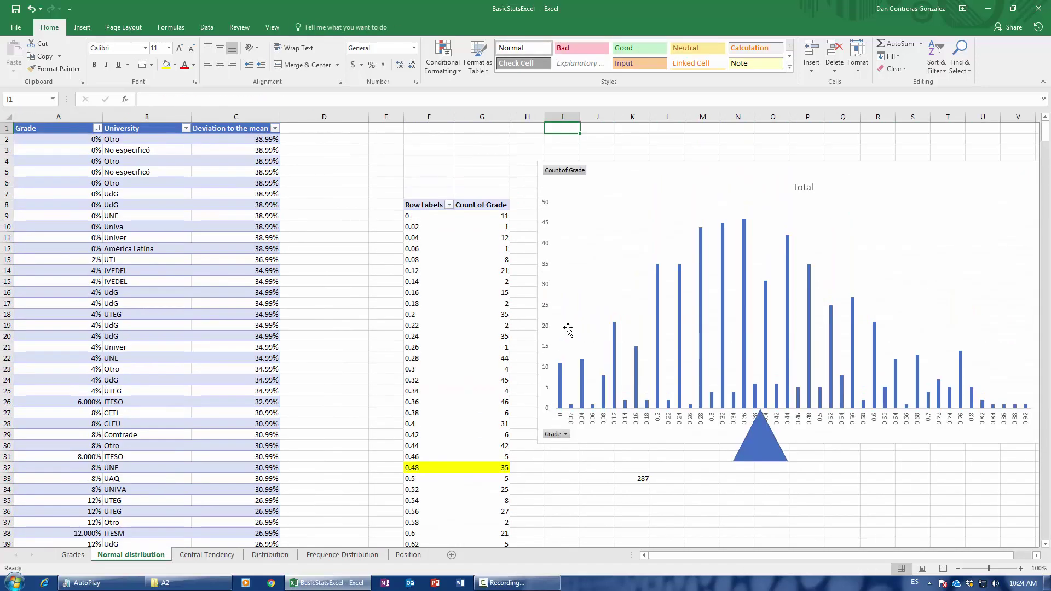
left_click(1023, 557)
left_click_drag(774, 559, 697, 557)
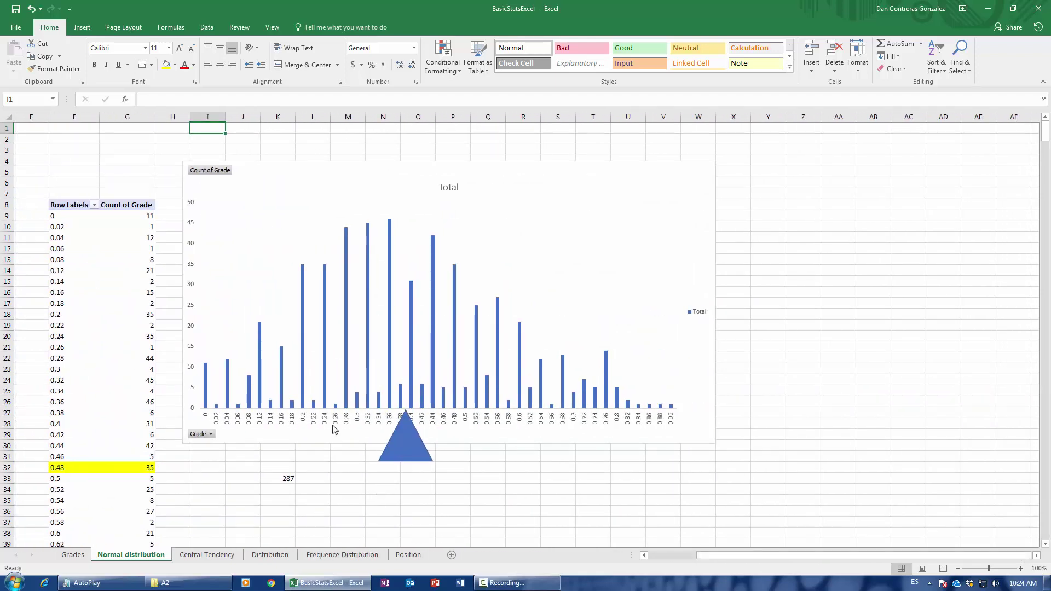
left_click(79, 29)
left_click(169, 68)
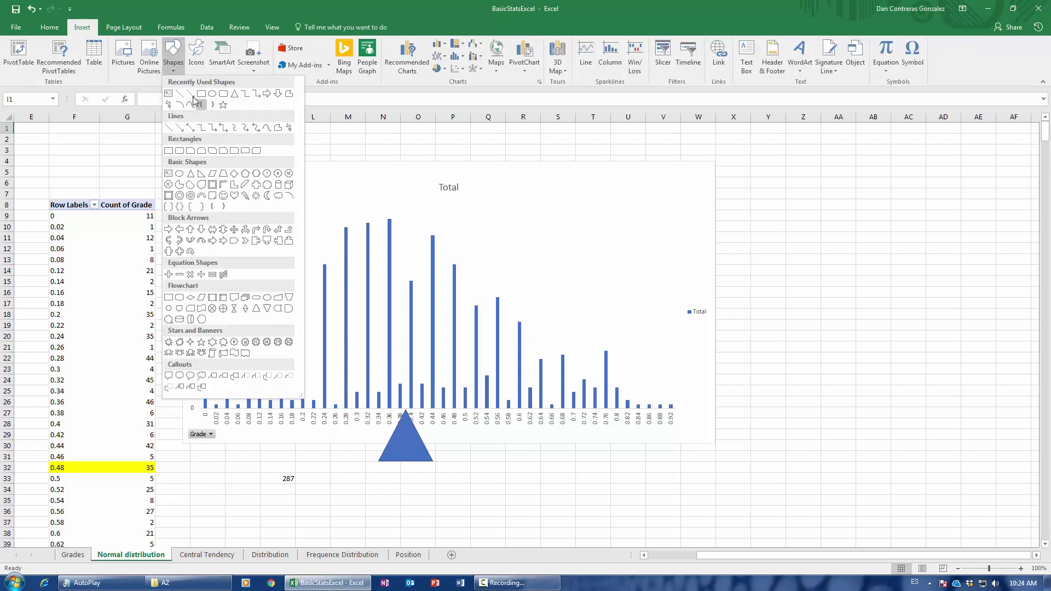
left_click(195, 97)
left_click_drag(404, 409, 406, 159)
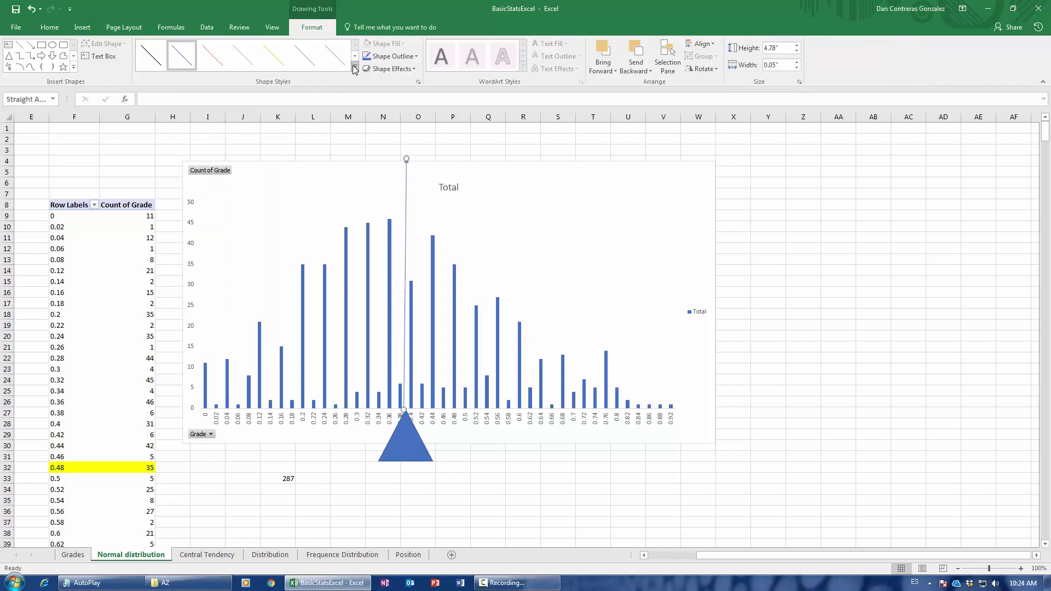
- Apply an orange theme line style to the arrow above the triangle
left_click(355, 66)
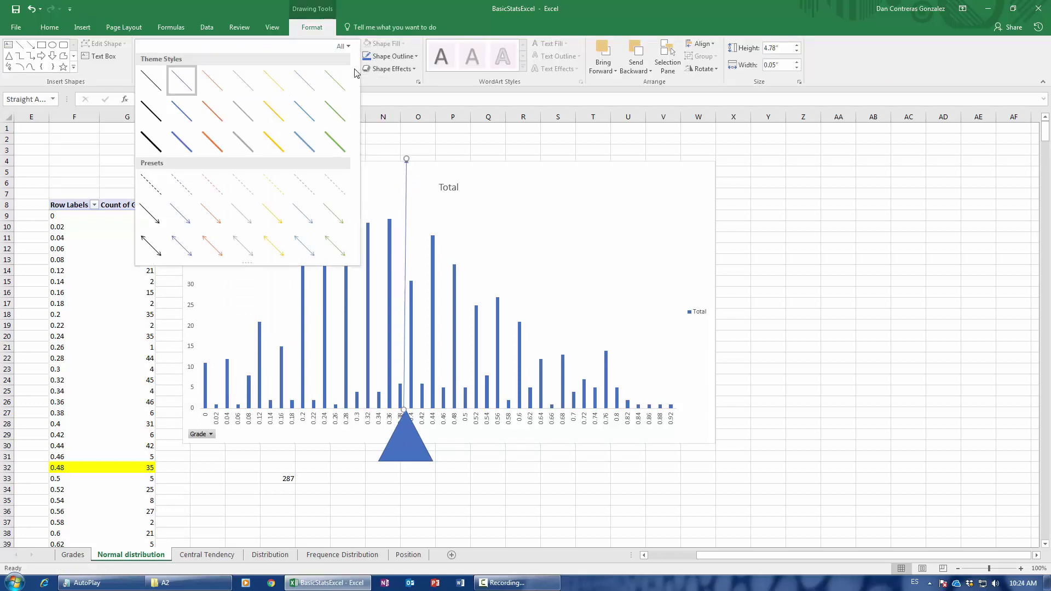
left_click(211, 138)
left_click(461, 149)
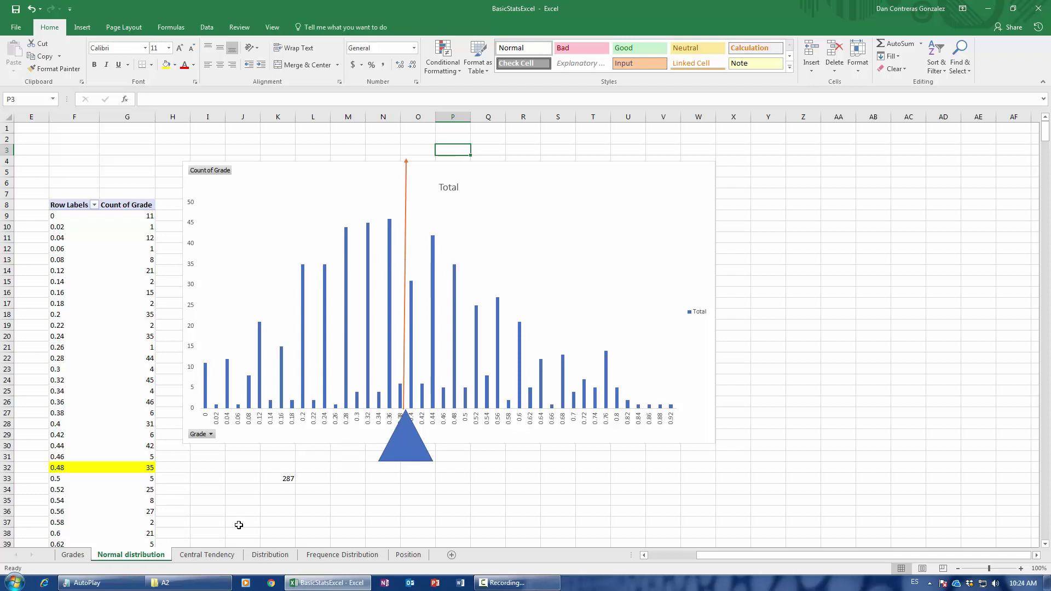
- Select the empty cell A25 below the Standard Deviation result on the Distribution sheet
left_click(206, 554)
left_click(269, 554)
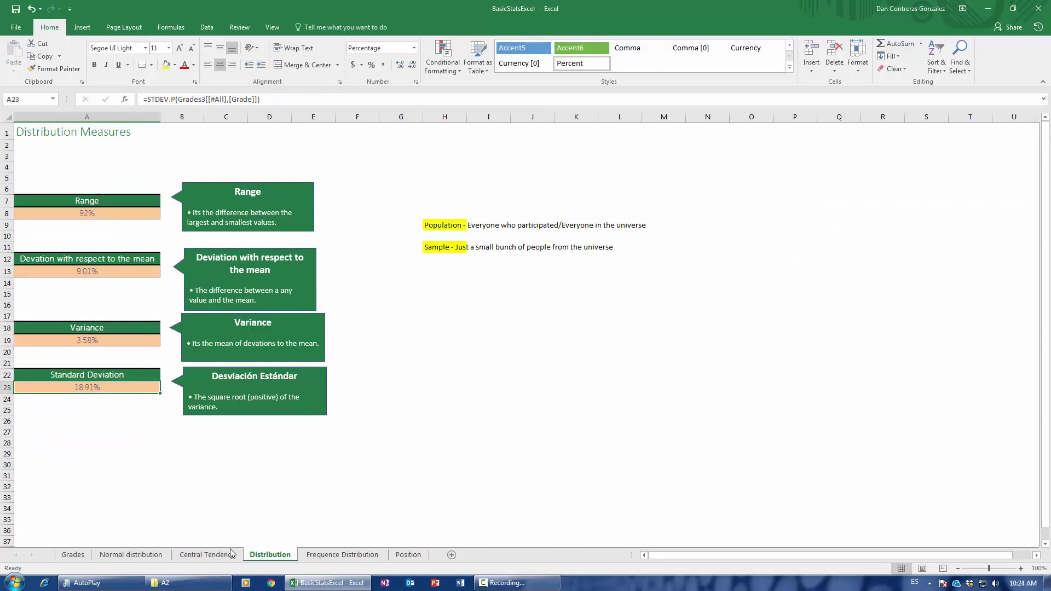
left_click(110, 412)
type("=")
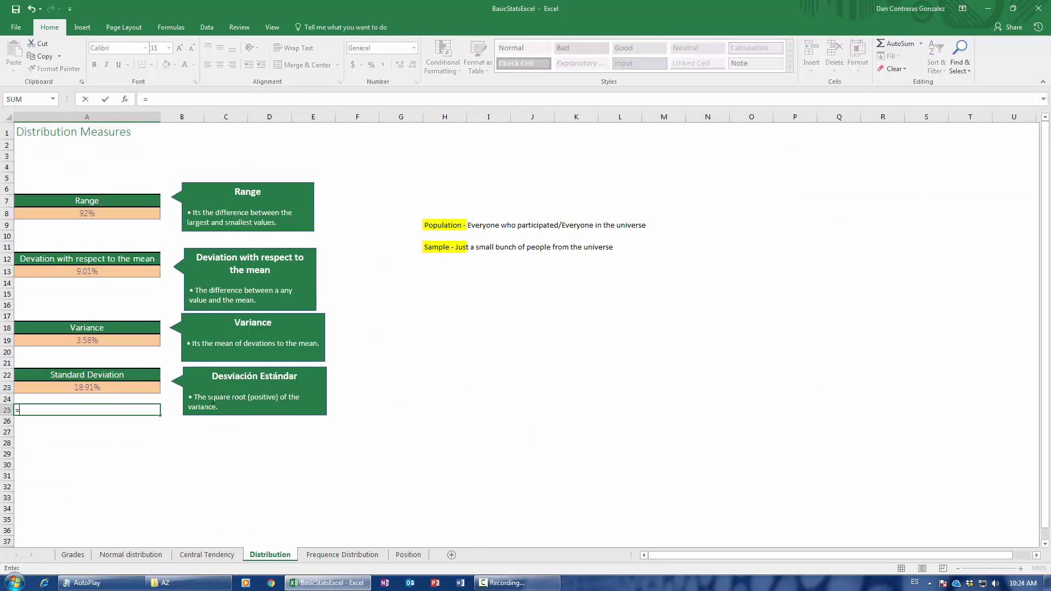
key("Up")
key("Up")
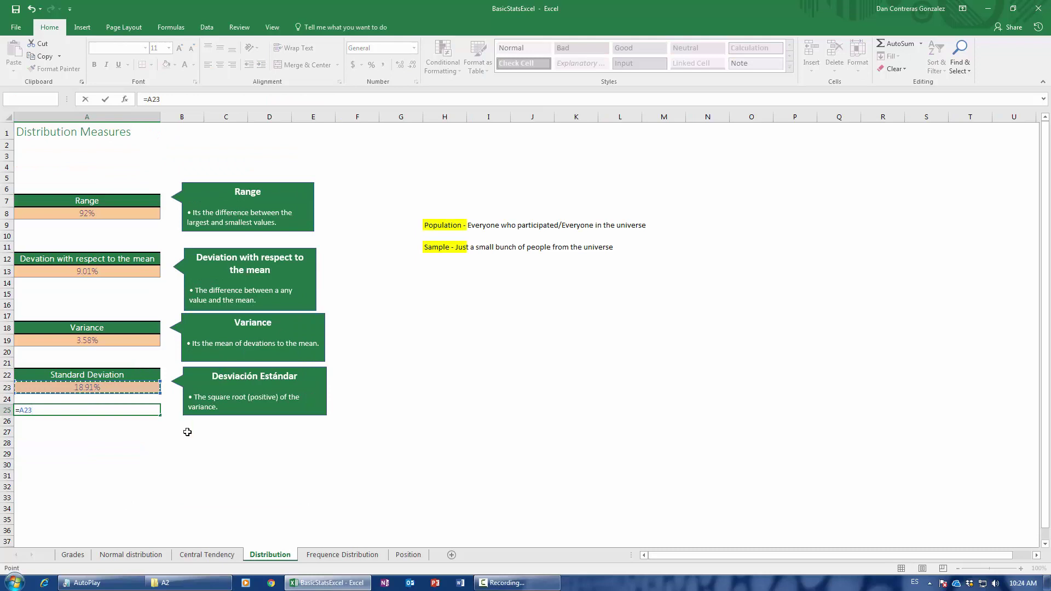
key("Return")
left_click(207, 554)
key("ctrl+Page_Down")
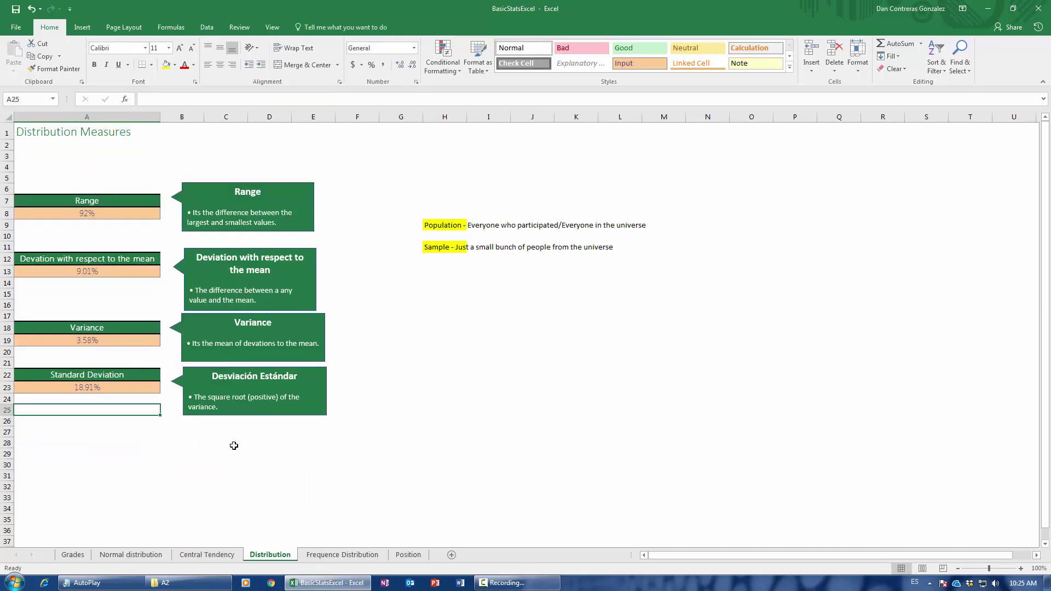
- Calculate one standard deviation above the mean in A25 with the formula =.39+A23
type("=.39")
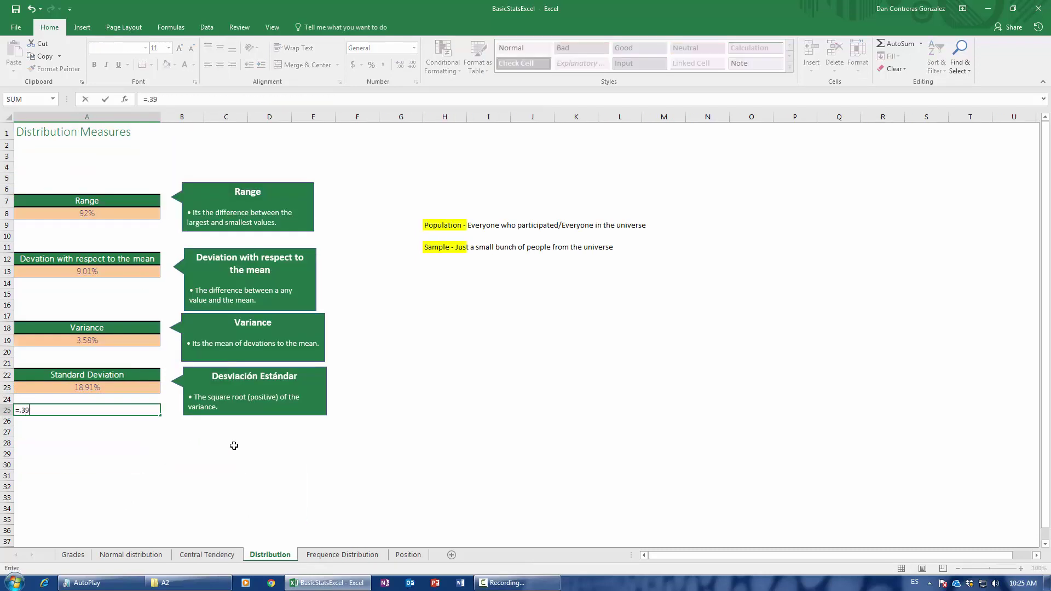
type("+")
key("Up")
key("Up")
key("Return")
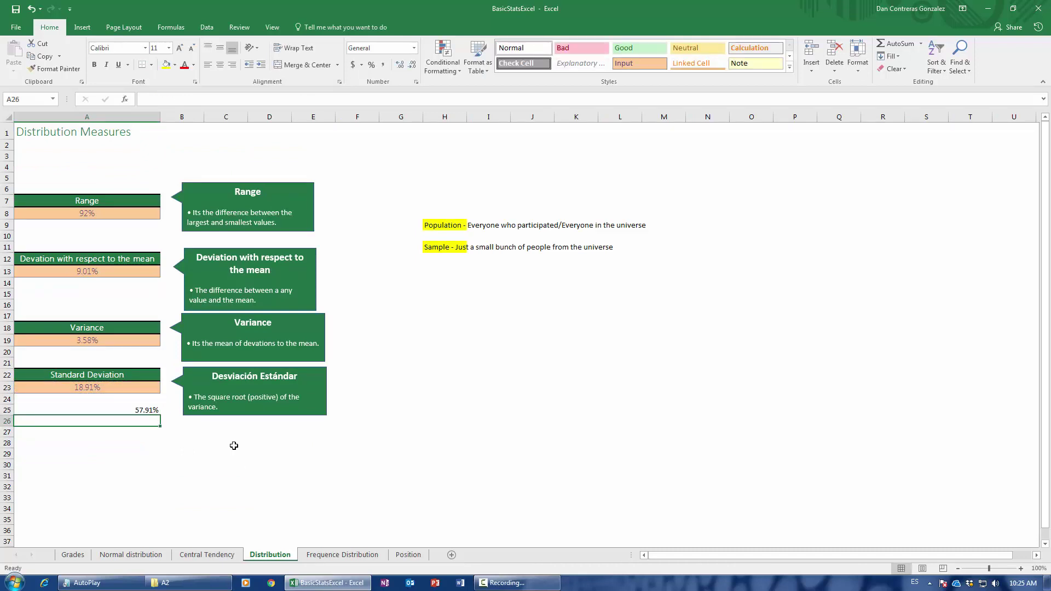
- Calculate one standard deviation below the mean in A26 with the formula =.39-A23
type("=.")
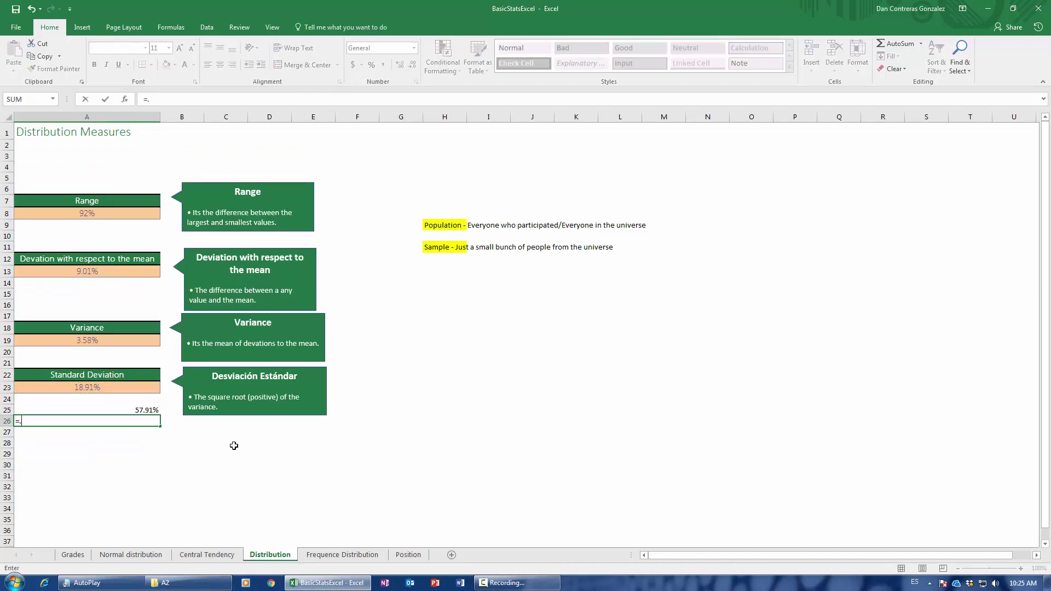
type("39-")
key("Up")
key("Up")
key("Up")
key("Return")
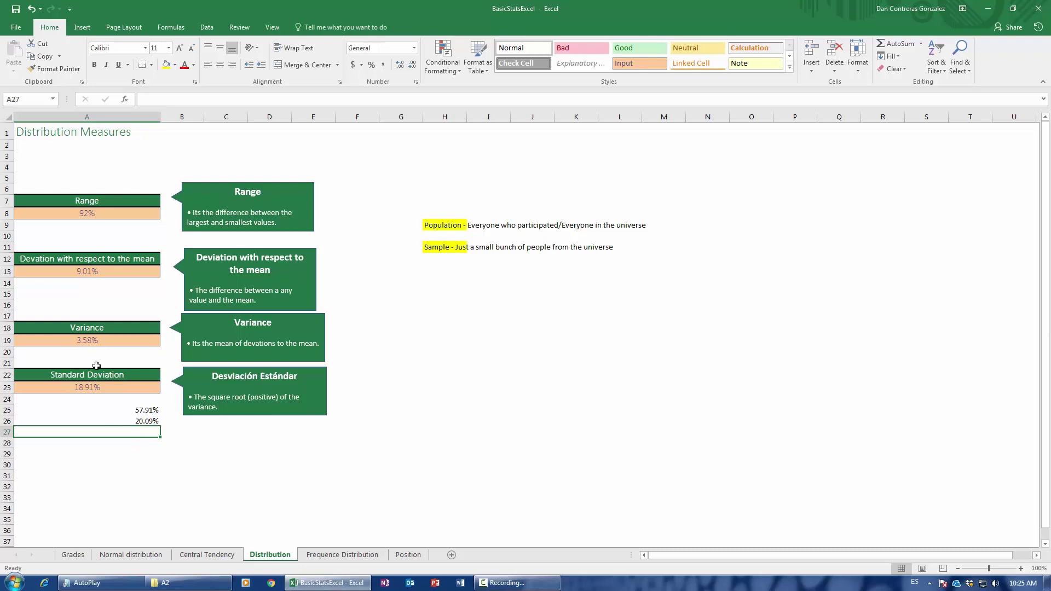
- Compare the one-standard-deviation limits in A25:A26 with the mean on the Central Tendency sheet and the grade distribution chart
left_click_drag(132, 414, 129, 425)
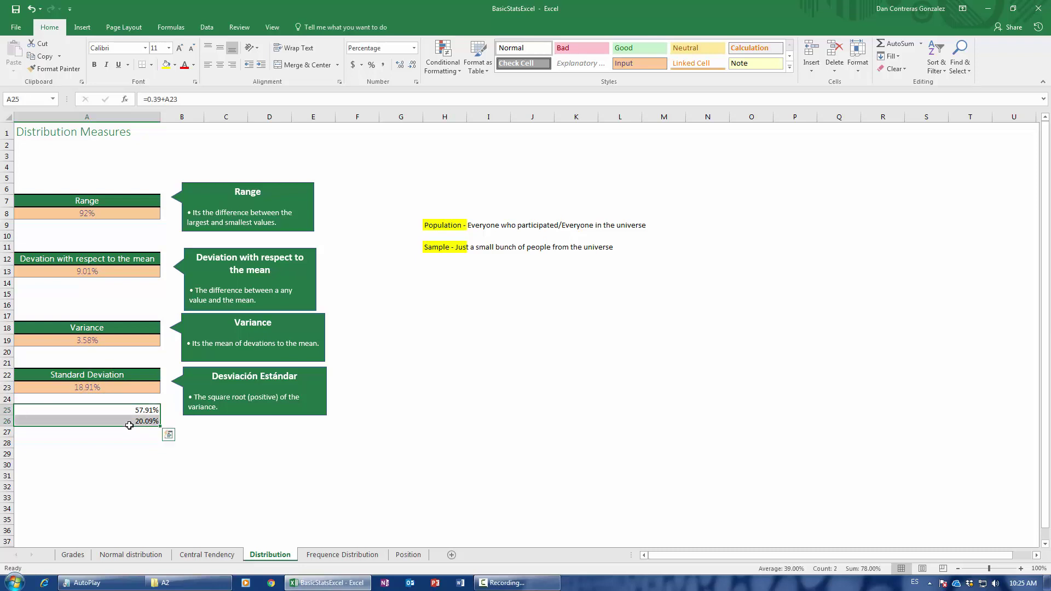
left_click(207, 555)
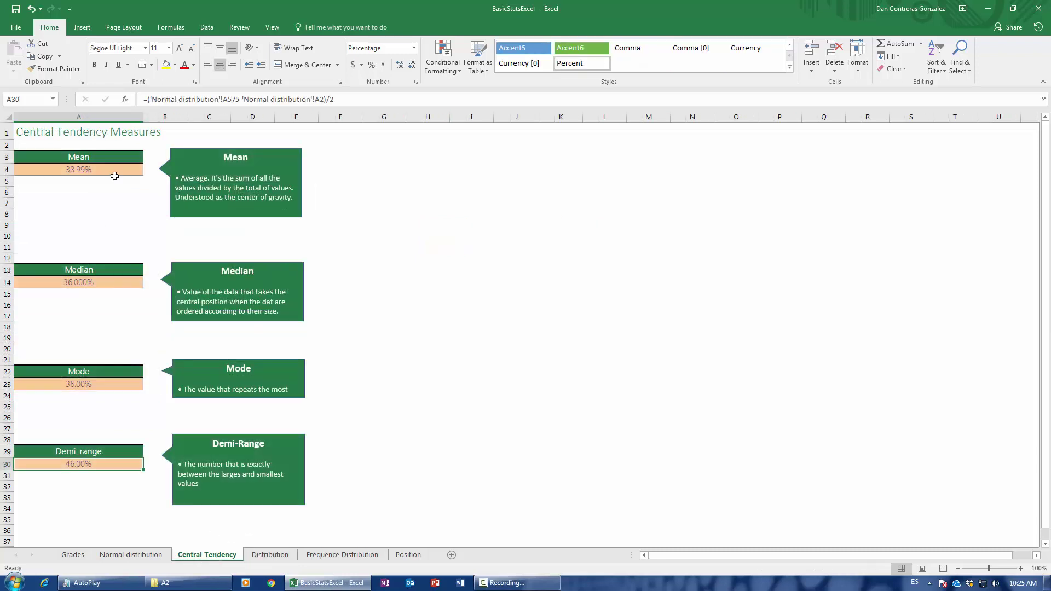
left_click(268, 554)
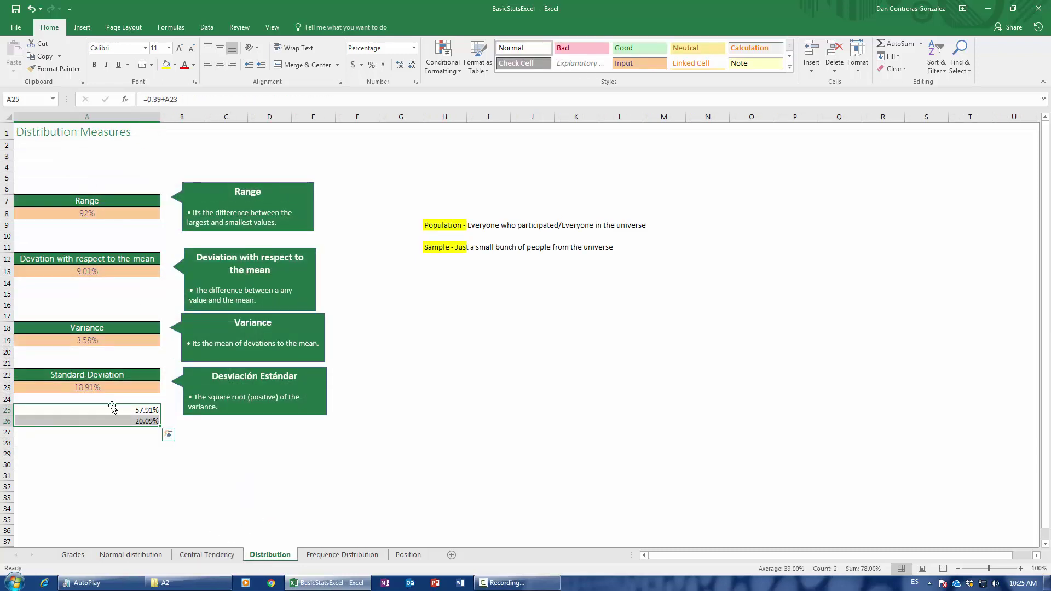
left_click(196, 556)
left_click(130, 555)
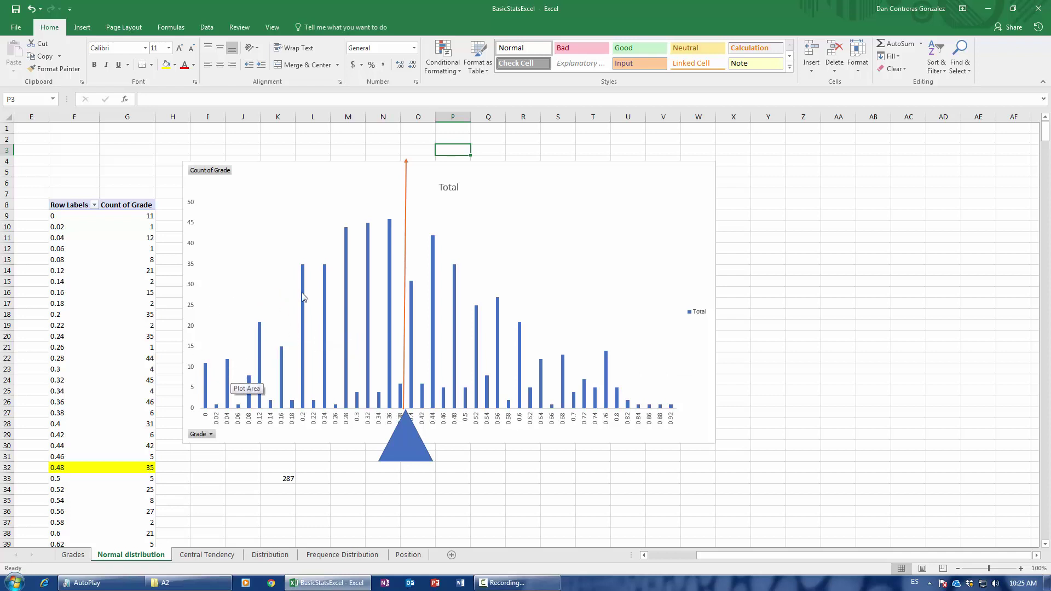
mouse_move(261, 379)
left_click(207, 555)
left_click(258, 554)
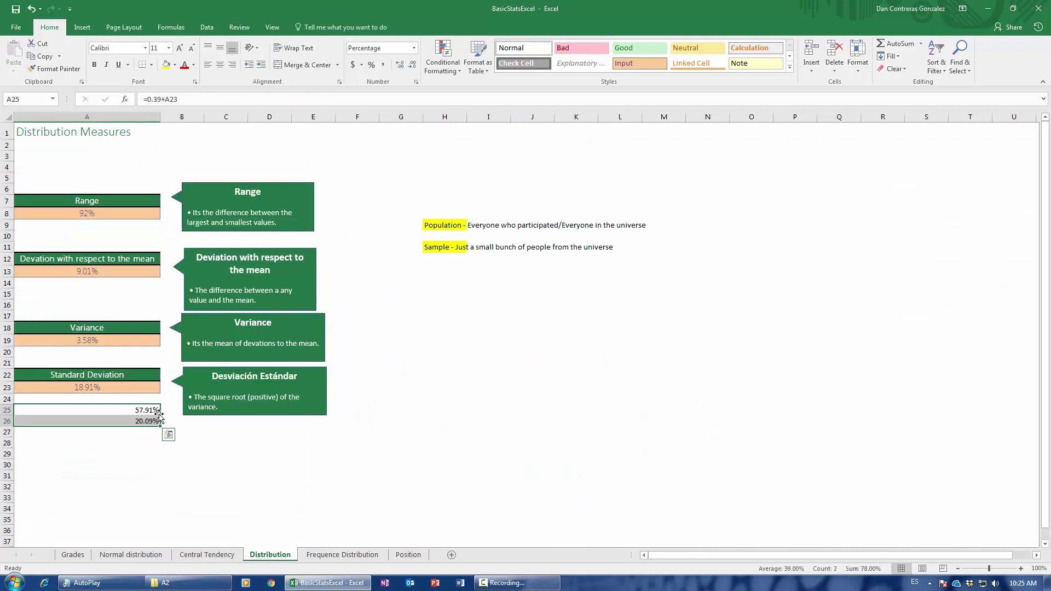
left_click(148, 412)
left_click(163, 554)
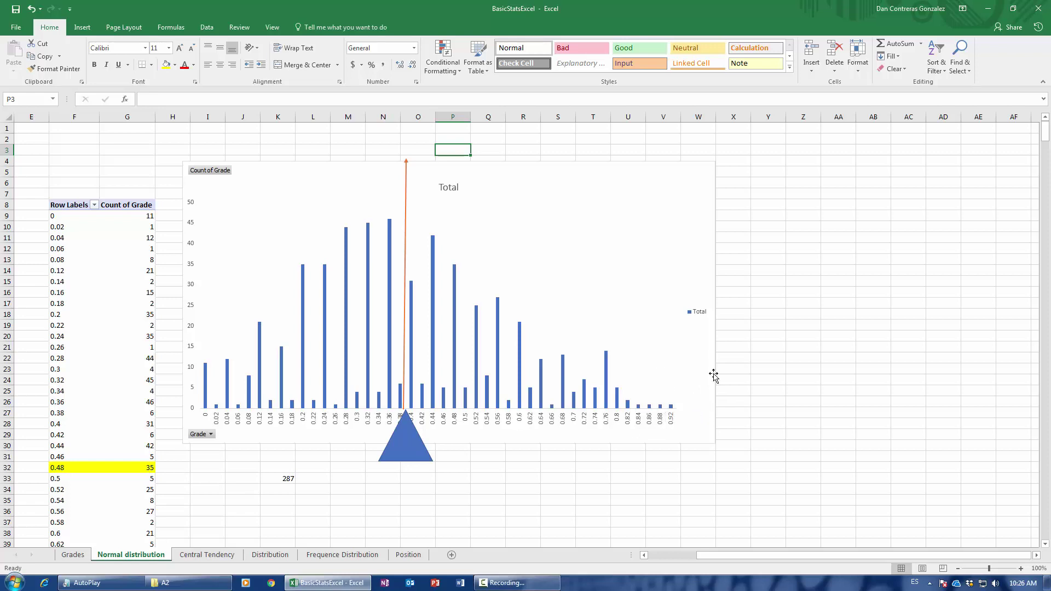
- Review the range, deviation, variance and standard deviation cells on the Distribution sheet, including the formula in A23
left_click(270, 554)
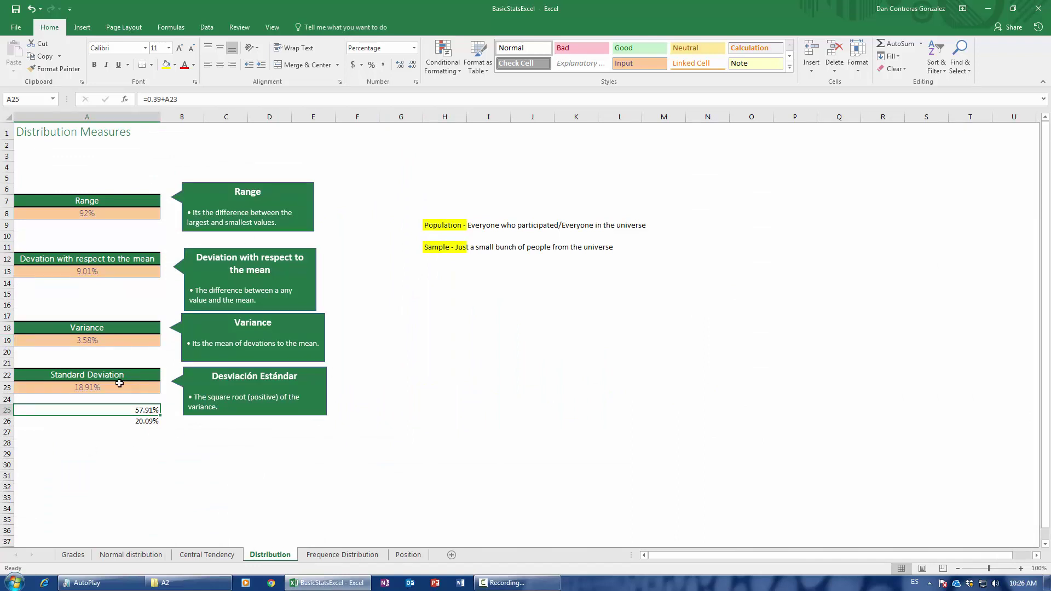
left_click_drag(77, 201, 57, 339)
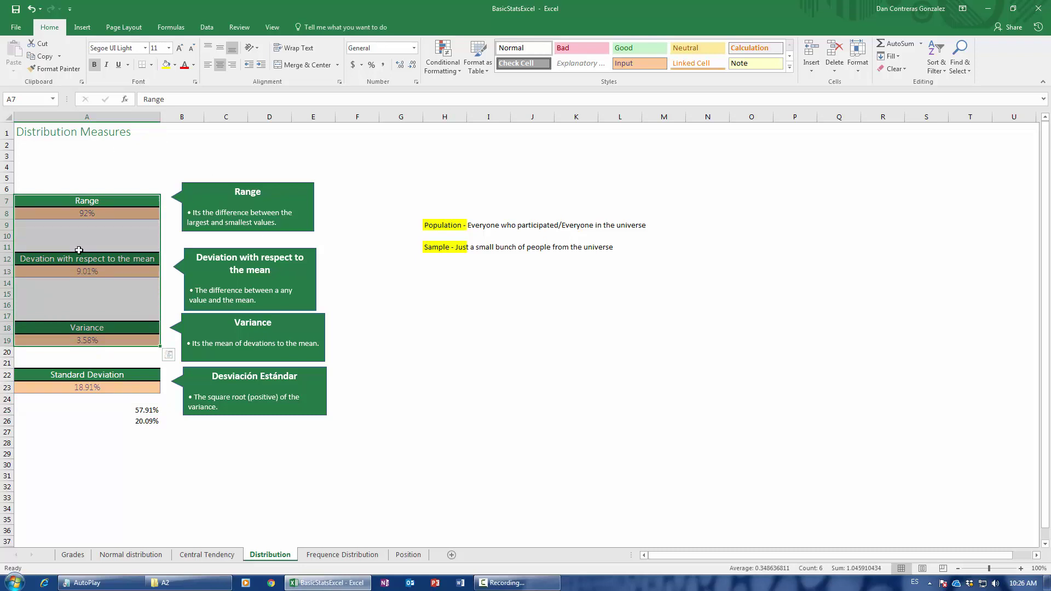
left_click_drag(78, 376, 71, 391)
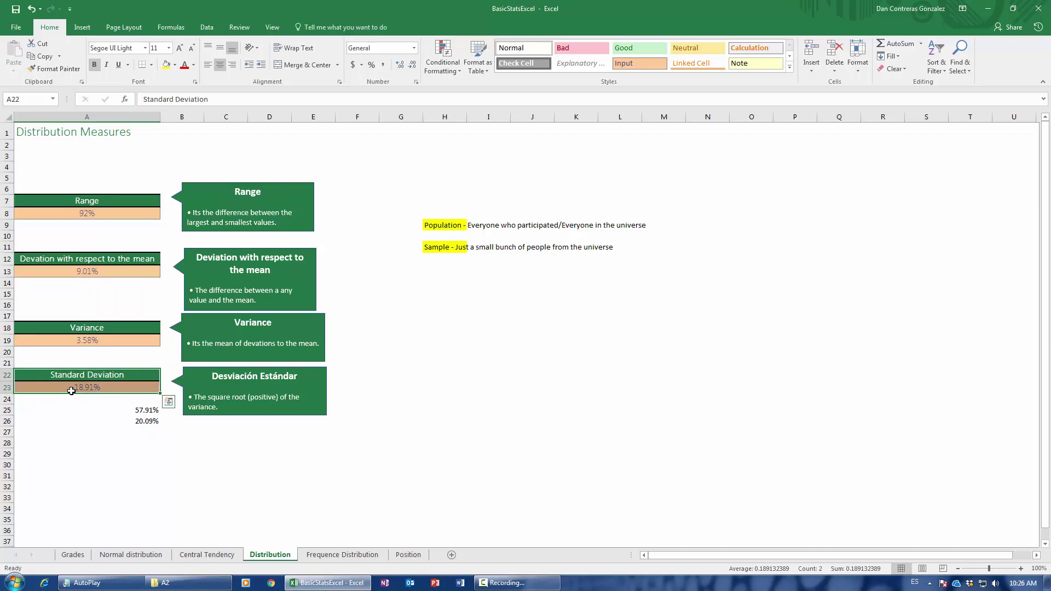
left_click(71, 391)
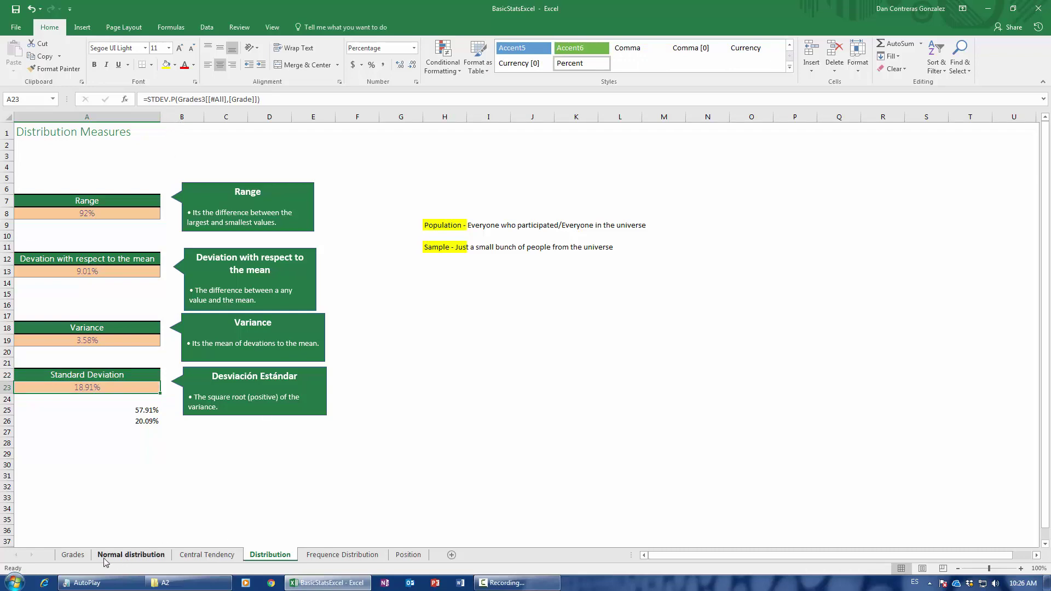
left_click(73, 554)
left_click(131, 554)
left_click(207, 555)
left_click(270, 554)
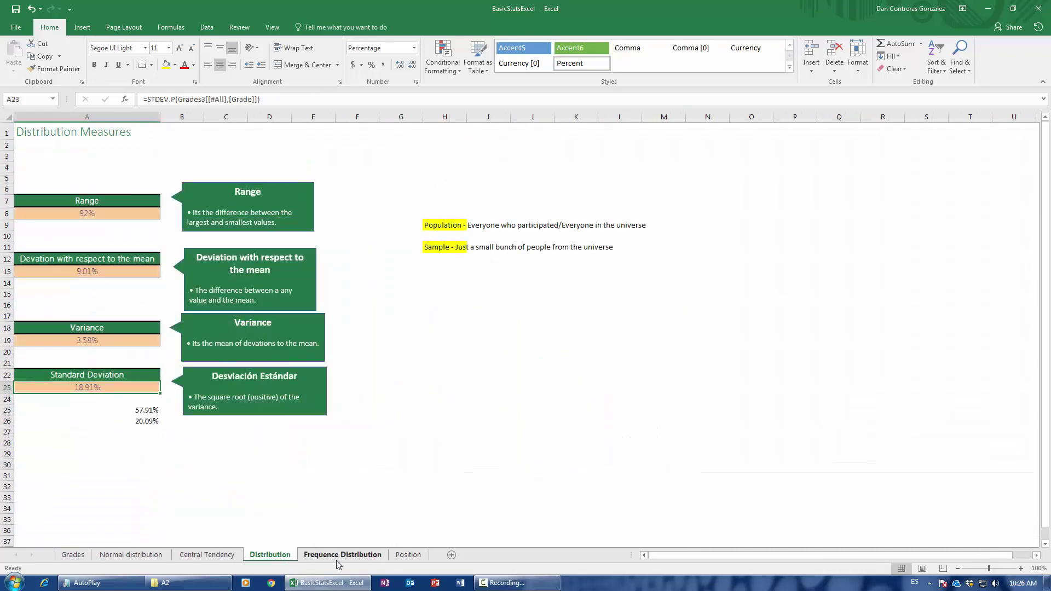
- Examine the universities, exam counts and grades in the Frequence Distribution table, comparing it with the source data on the Grades sheet
left_click(338, 555)
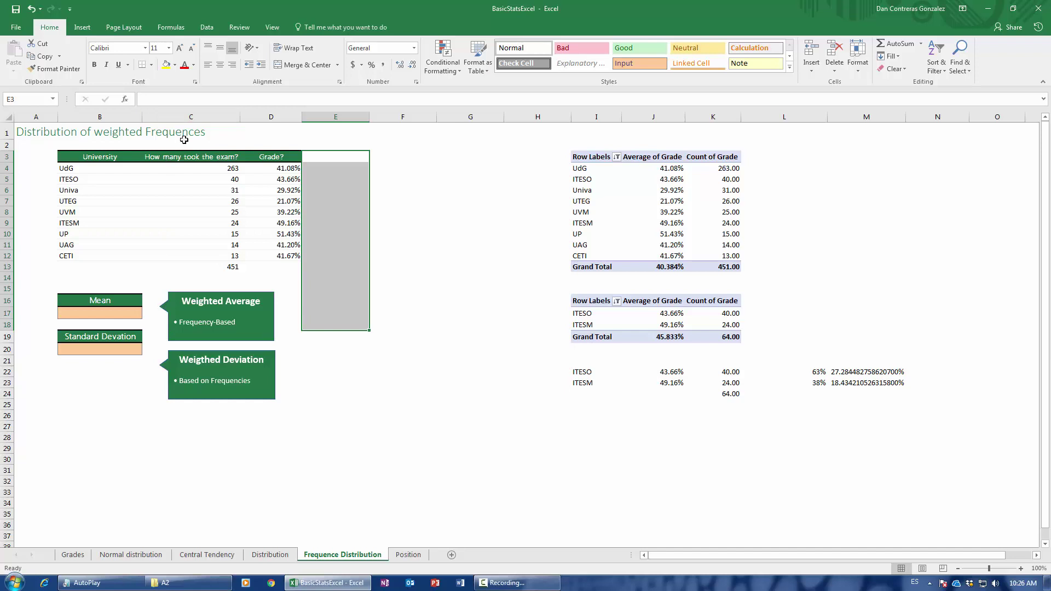
left_click_drag(219, 168, 212, 254)
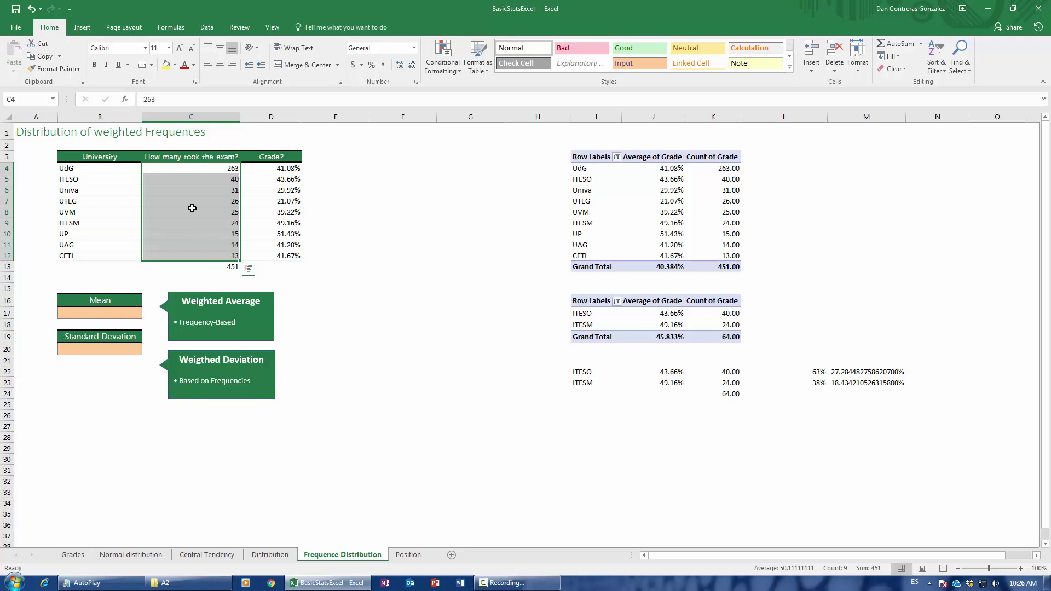
left_click(204, 267)
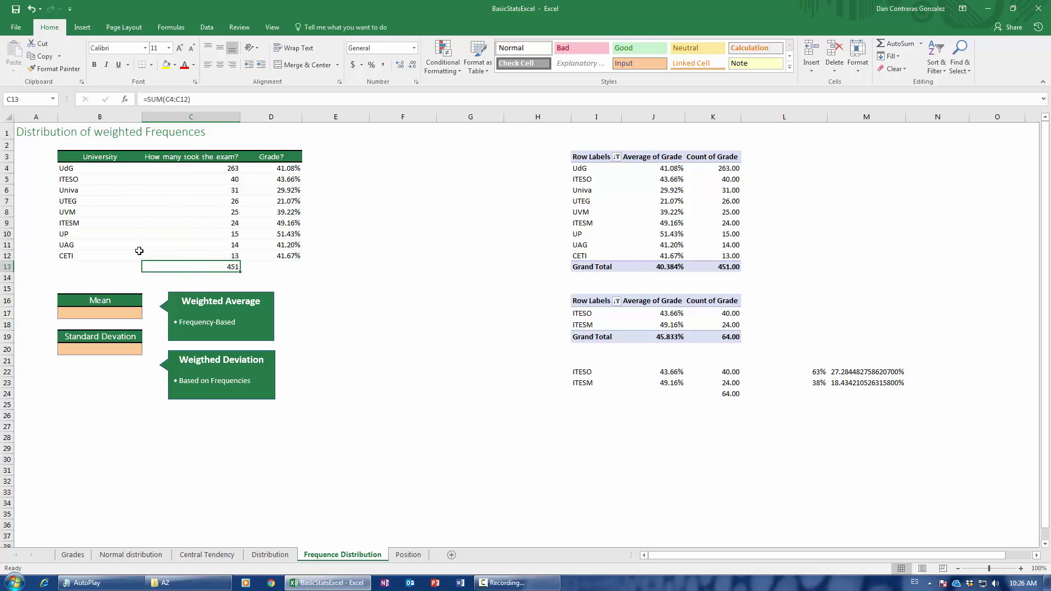
left_click(76, 555)
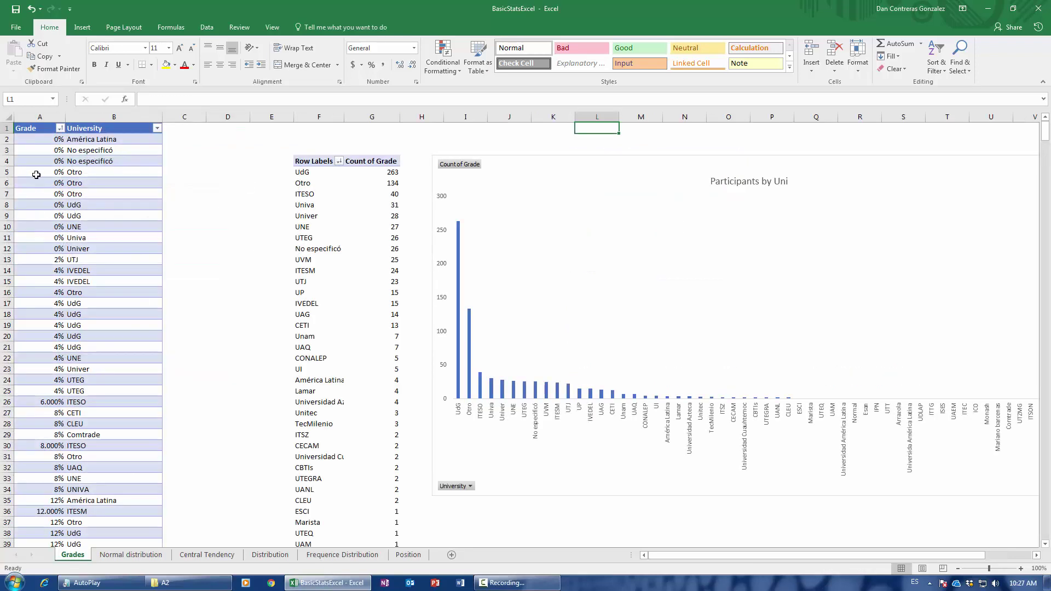
left_click(342, 554)
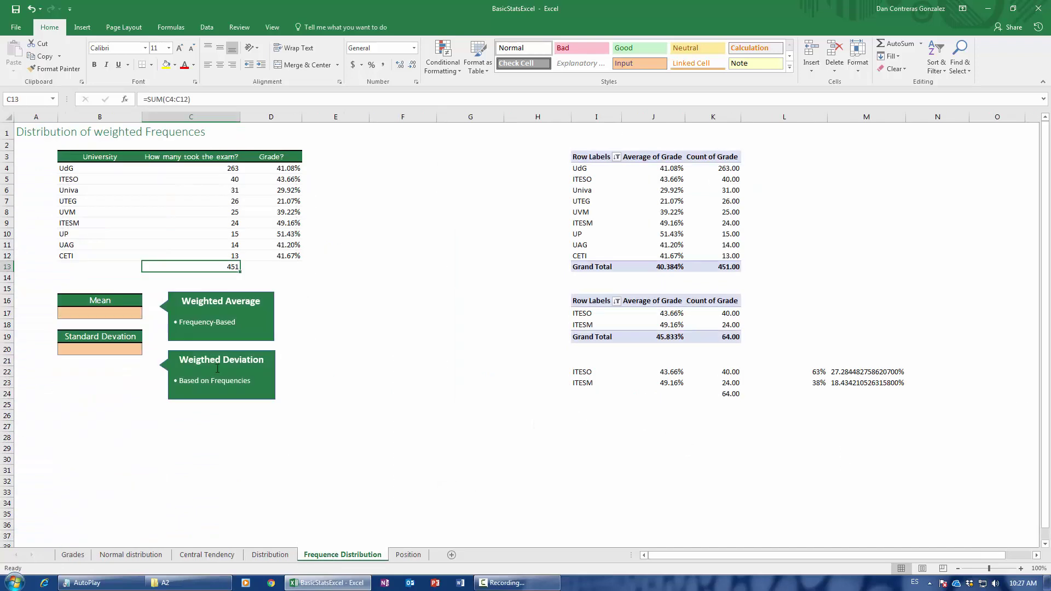
left_click_drag(62, 168, 62, 254)
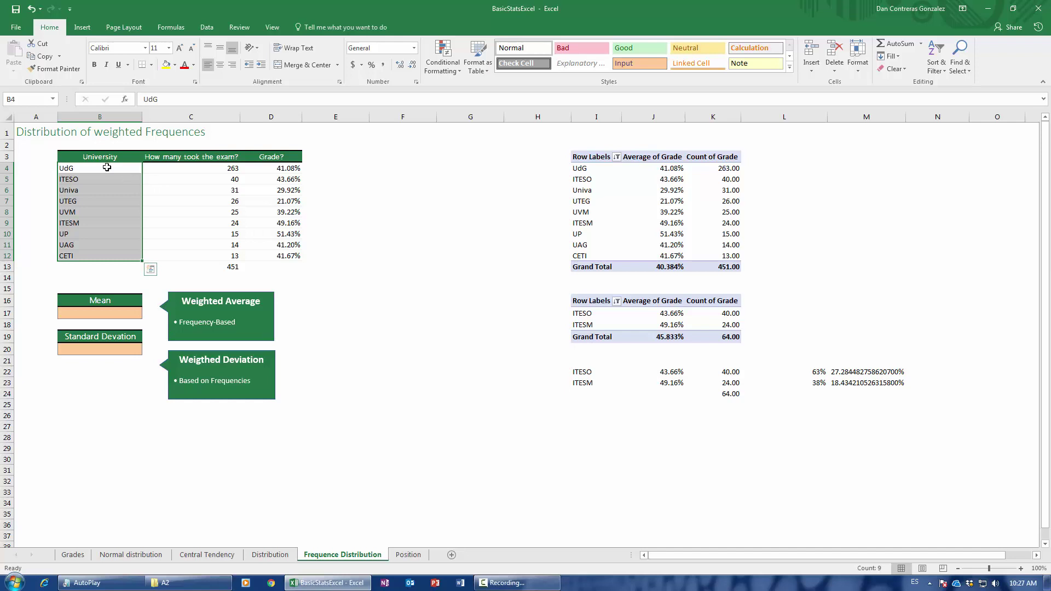
left_click_drag(227, 170, 218, 258)
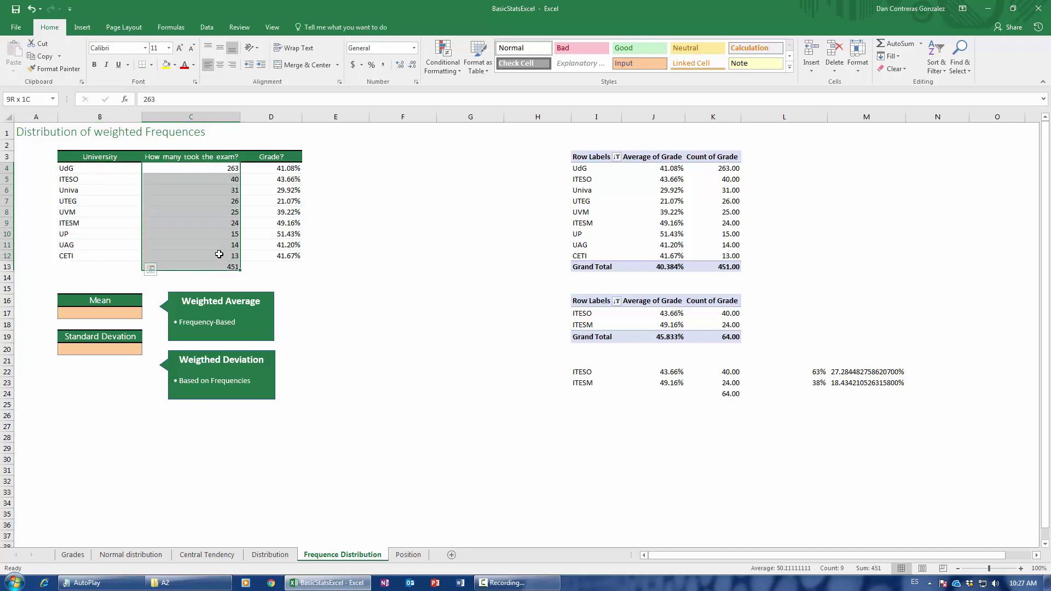
left_click(192, 175)
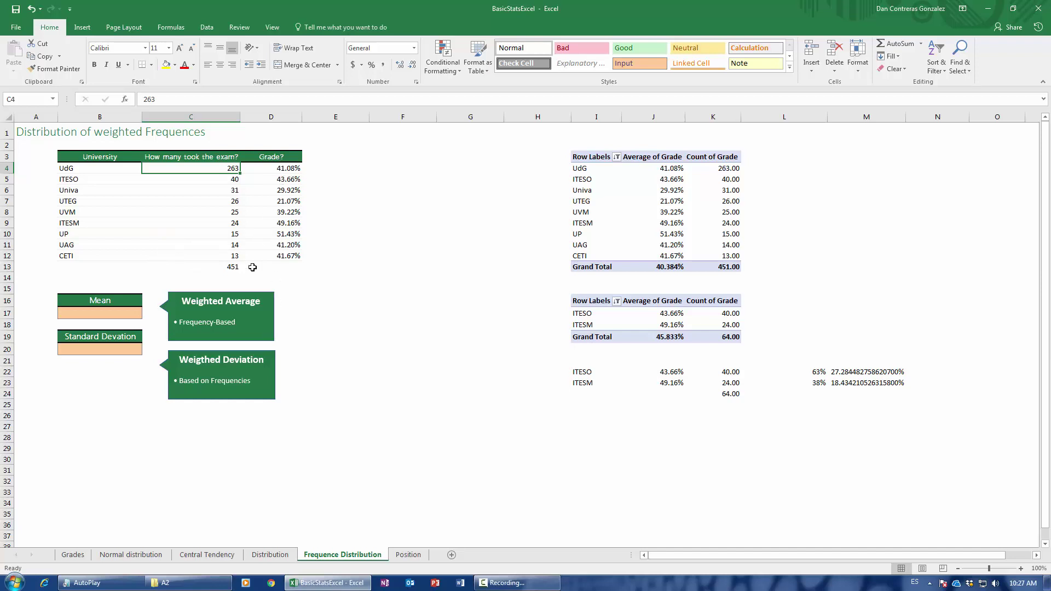
left_click_drag(76, 169, 282, 171)
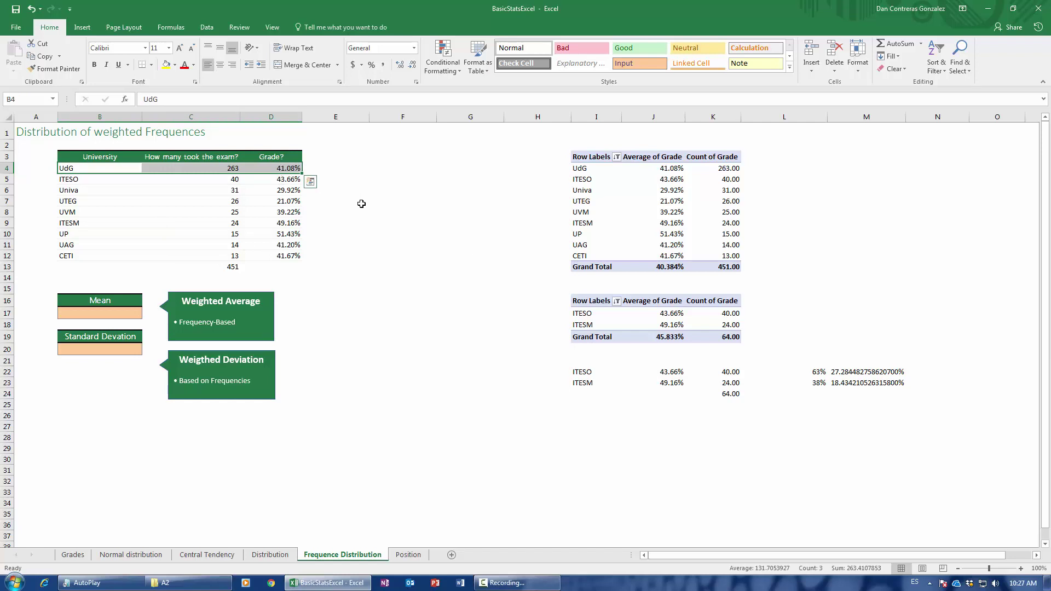
left_click(293, 171)
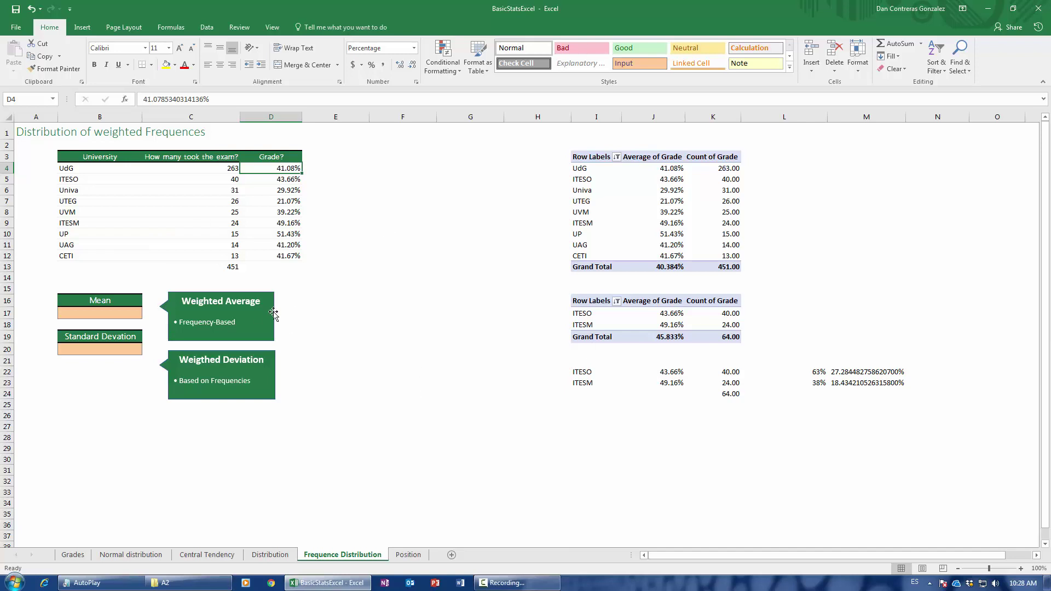
- Calculate the simple average of the grades in D4:D12 in cell D13
left_click(280, 267)
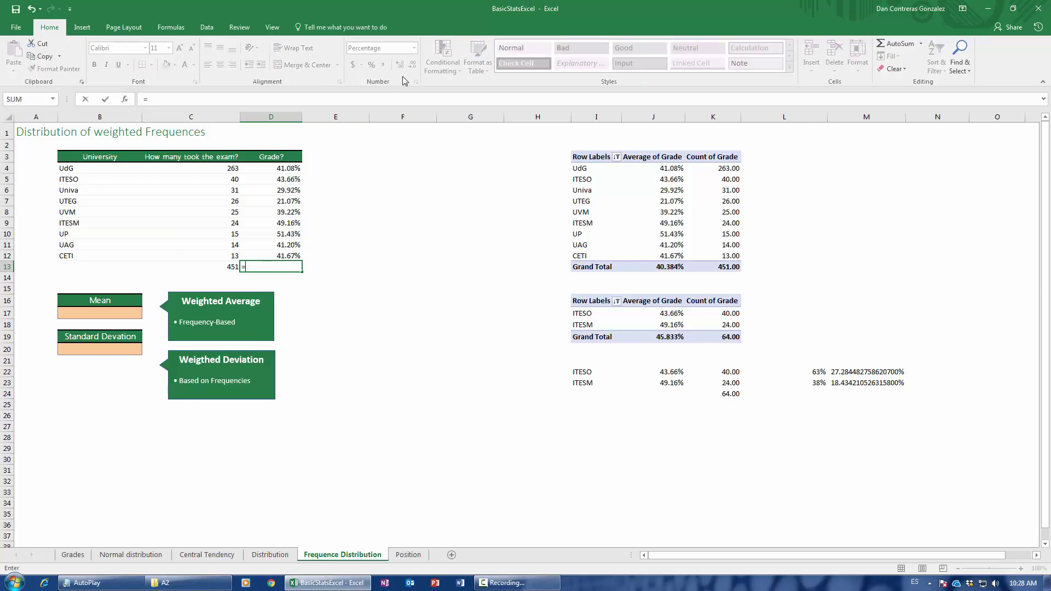
type("=average(")
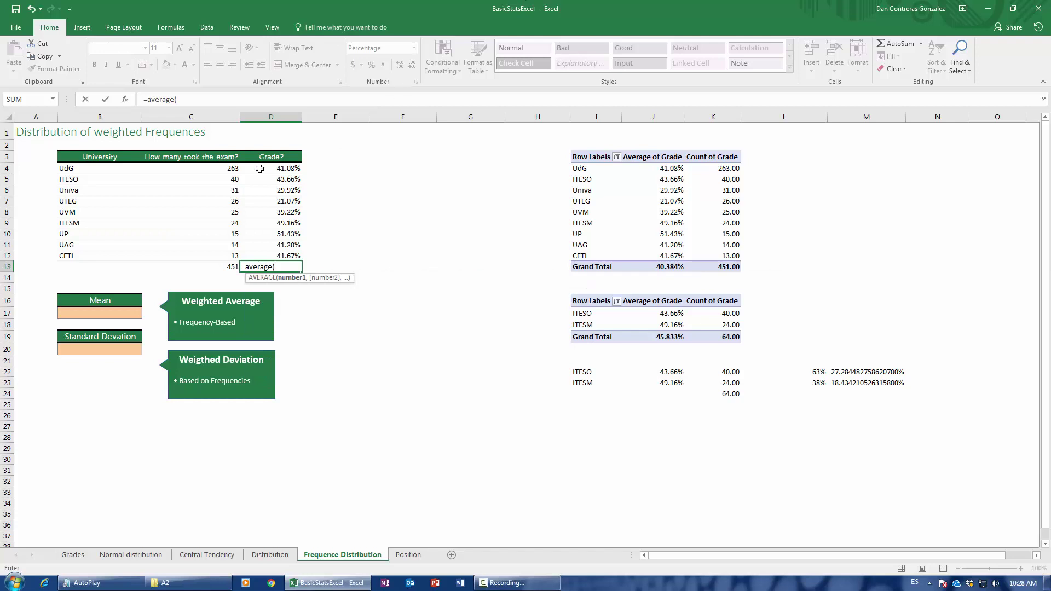
left_click_drag(260, 169, 274, 255)
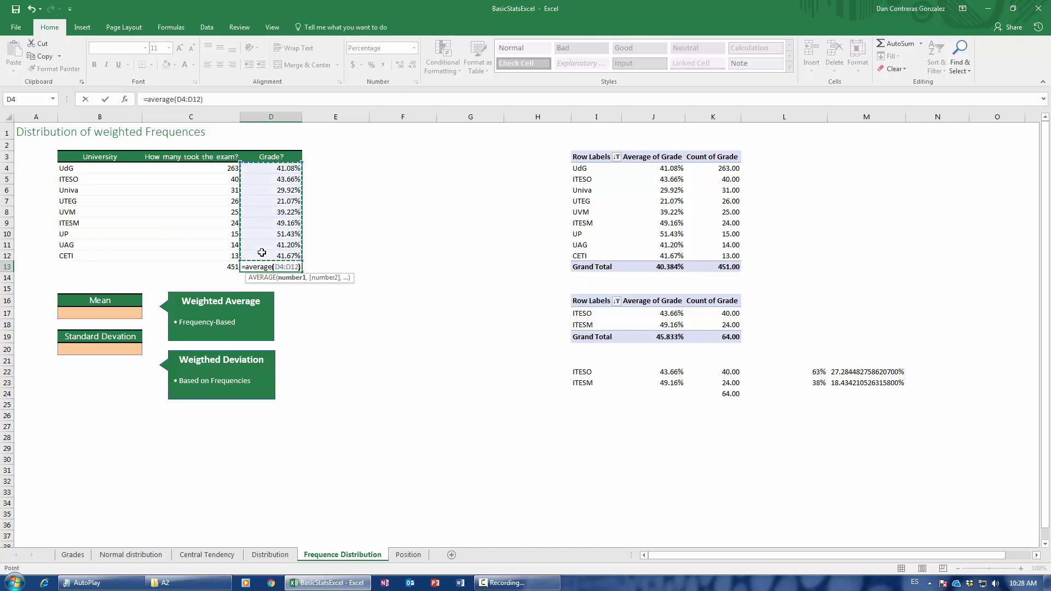
key("Return")
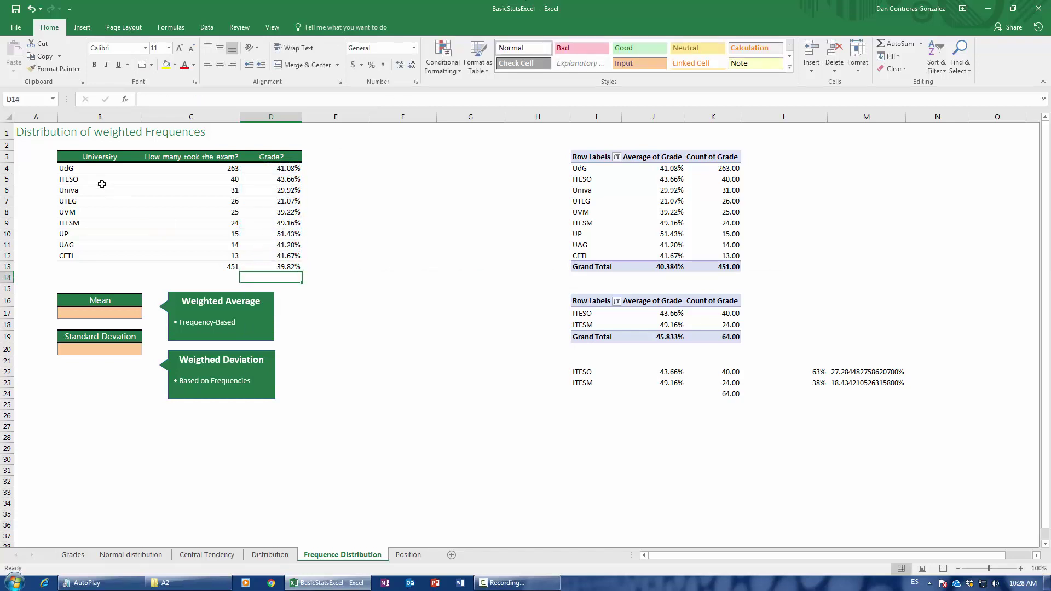
- Clear the simple average formula from cell D13
left_click_drag(76, 170, 73, 256)
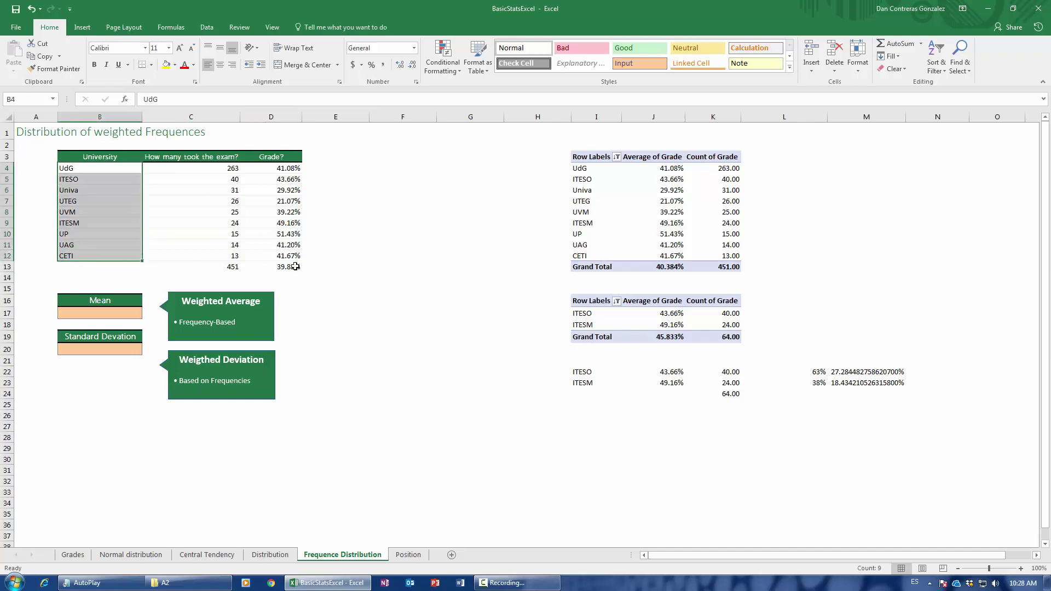
left_click(295, 267)
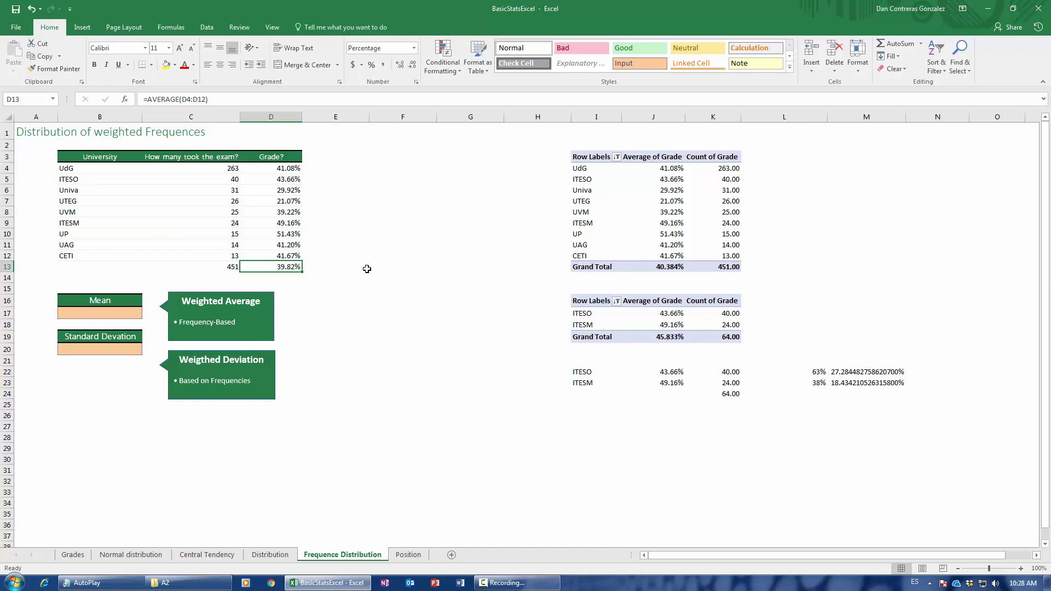
left_click(125, 318)
left_click(283, 269)
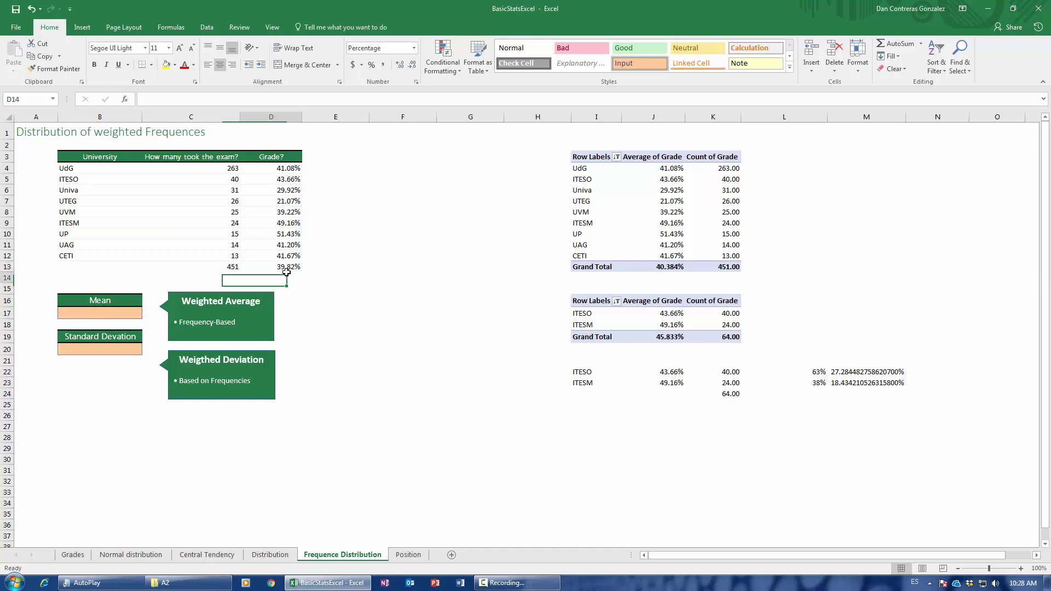
key("Delete")
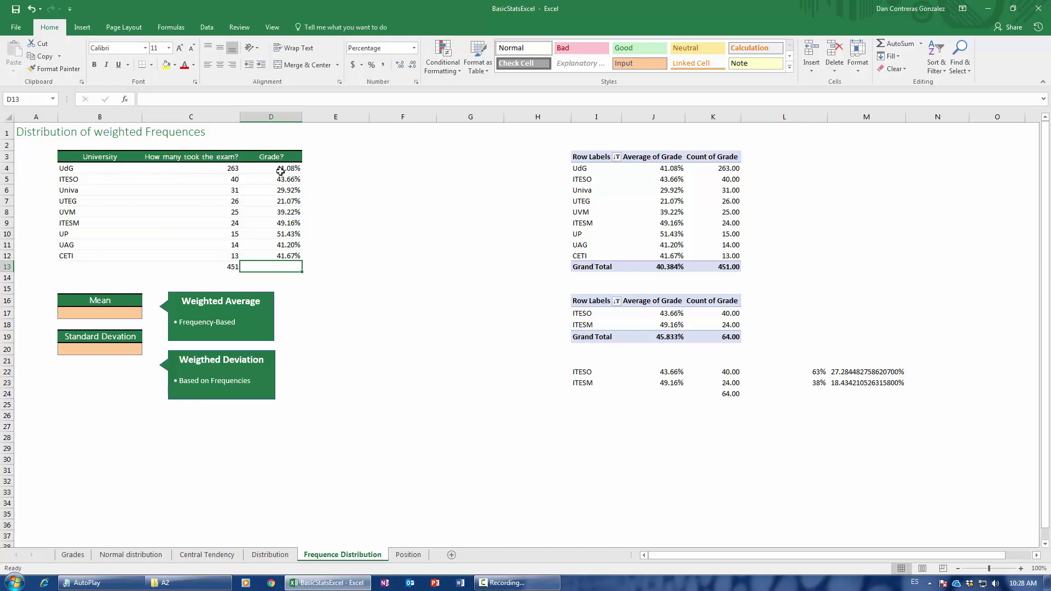
left_click_drag(282, 171, 86, 169)
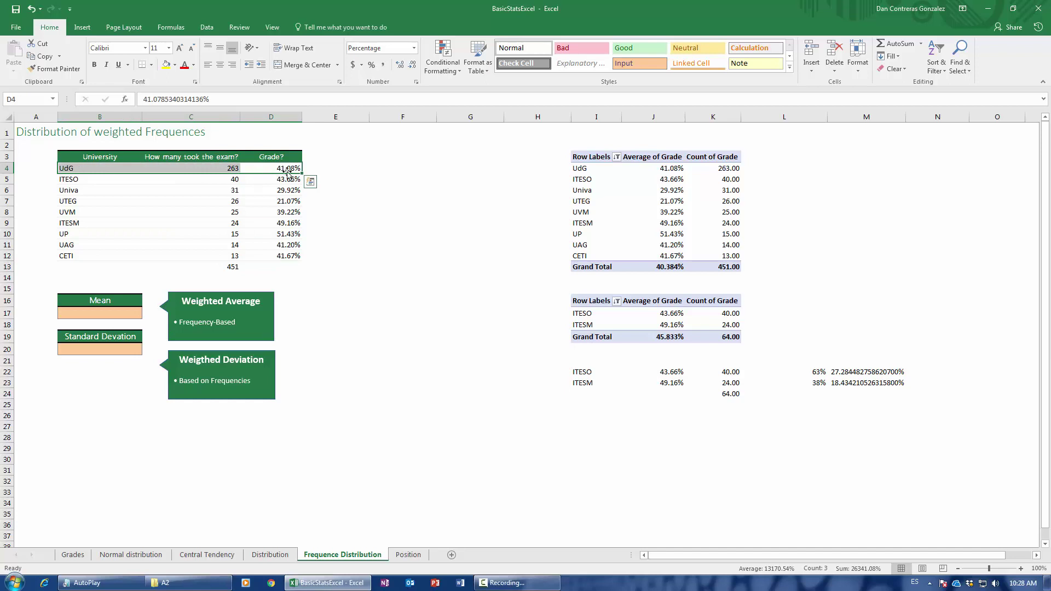
left_click(290, 169)
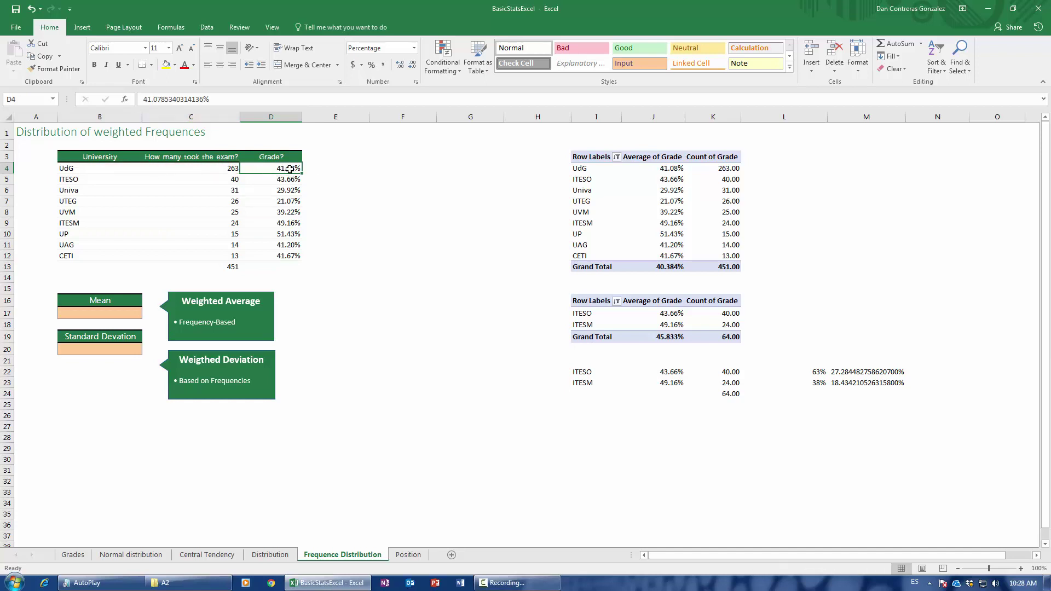
left_click(295, 257)
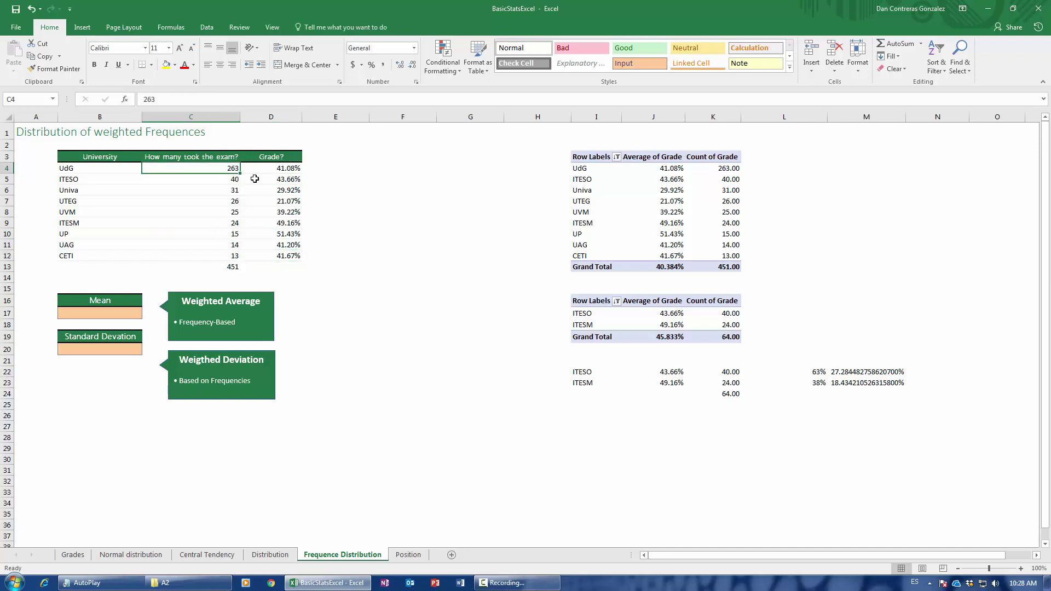
left_click(229, 258)
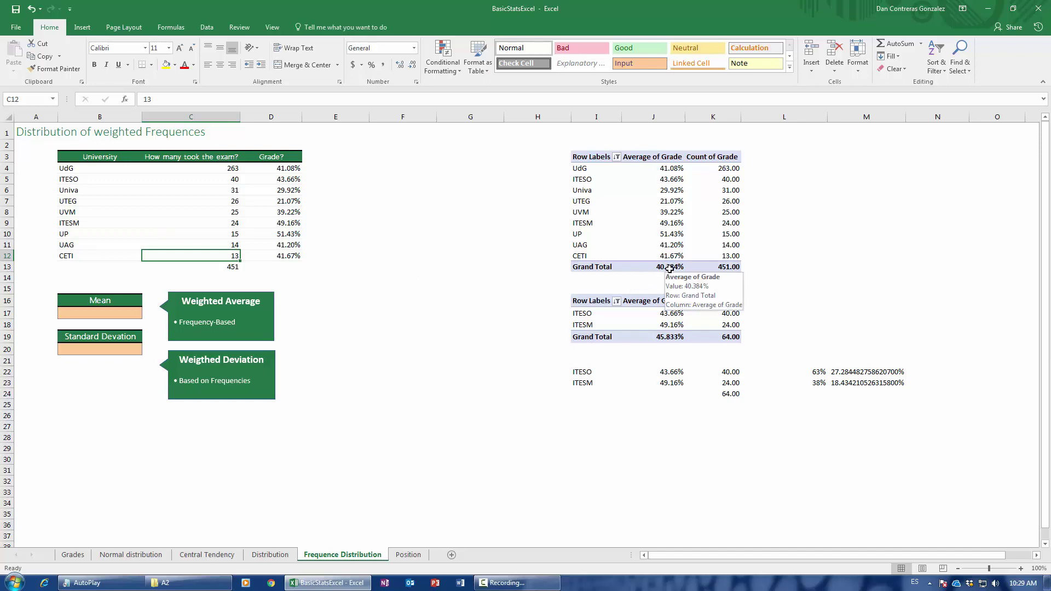
- Add the column header "Weight of Uni" in cell E3, next to the Grade? header
left_click(328, 156)
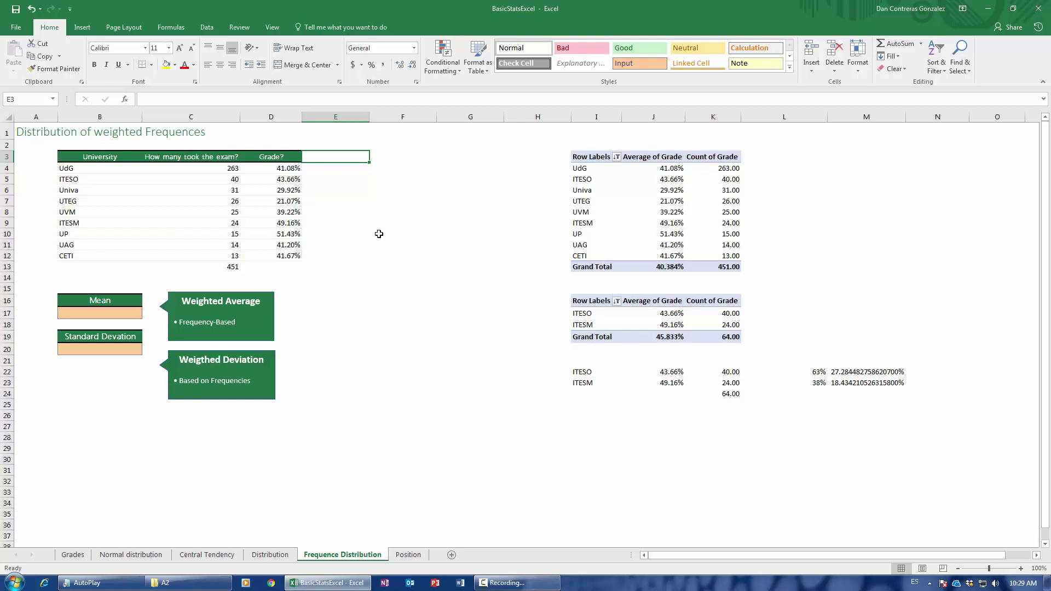
type("Weight of")
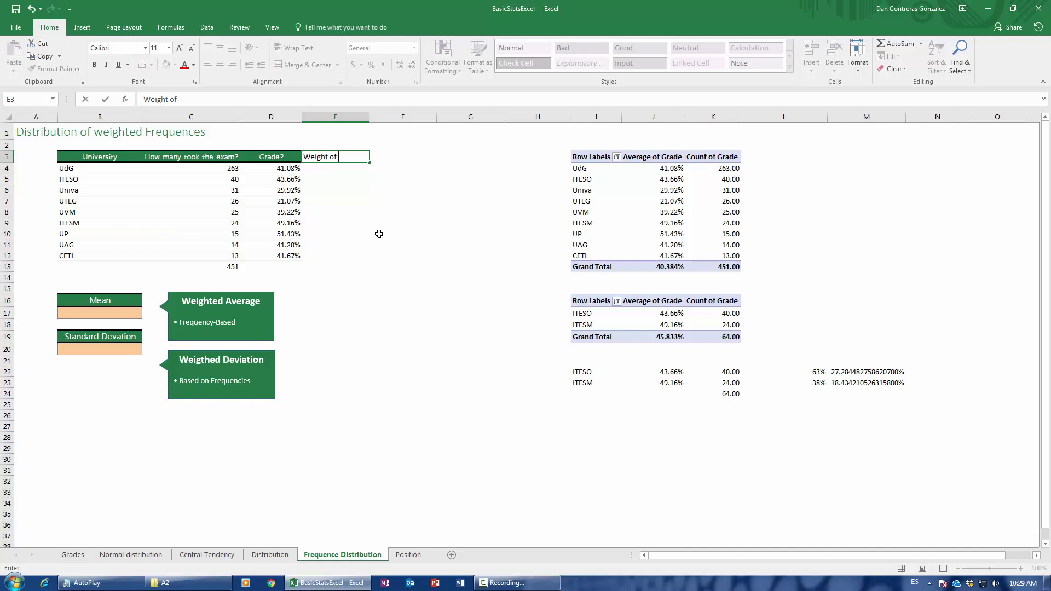
type(" Uni")
key("Return")
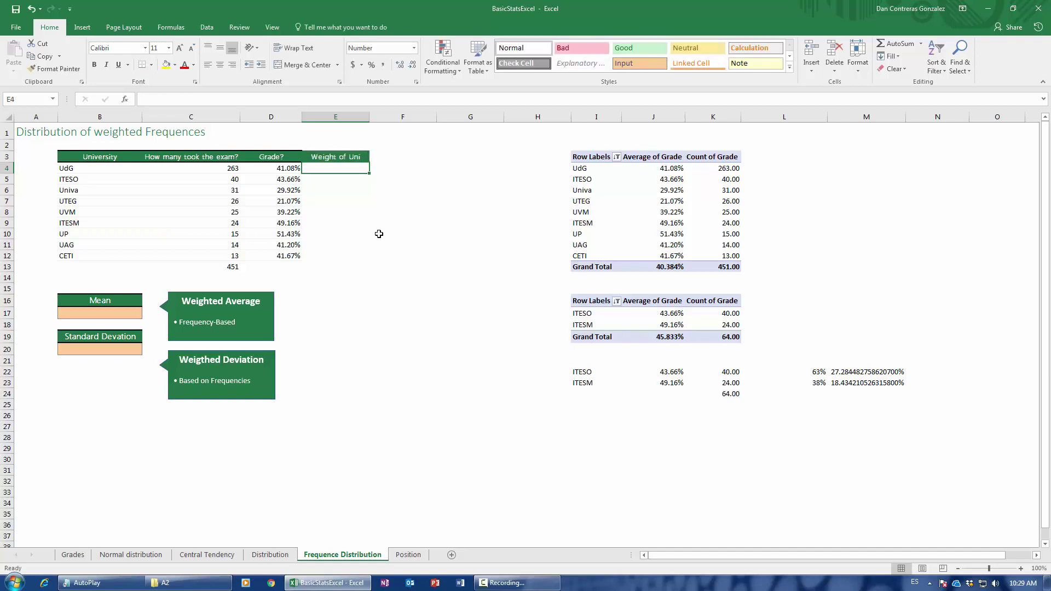
left_click(237, 169)
left_click(234, 179)
left_click(235, 190)
left_click(233, 201)
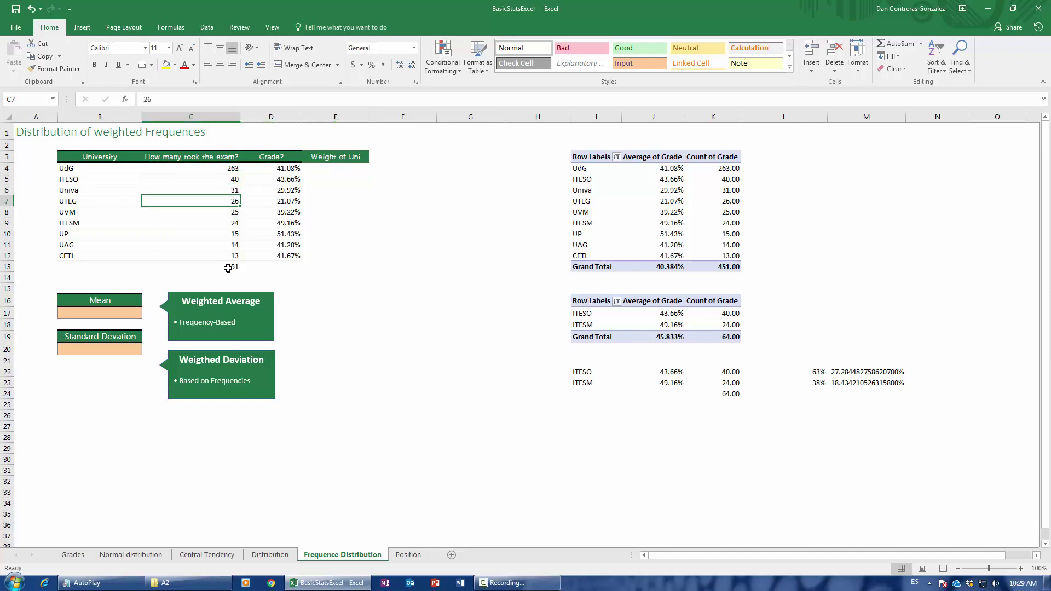
left_click(231, 245)
left_click(231, 267)
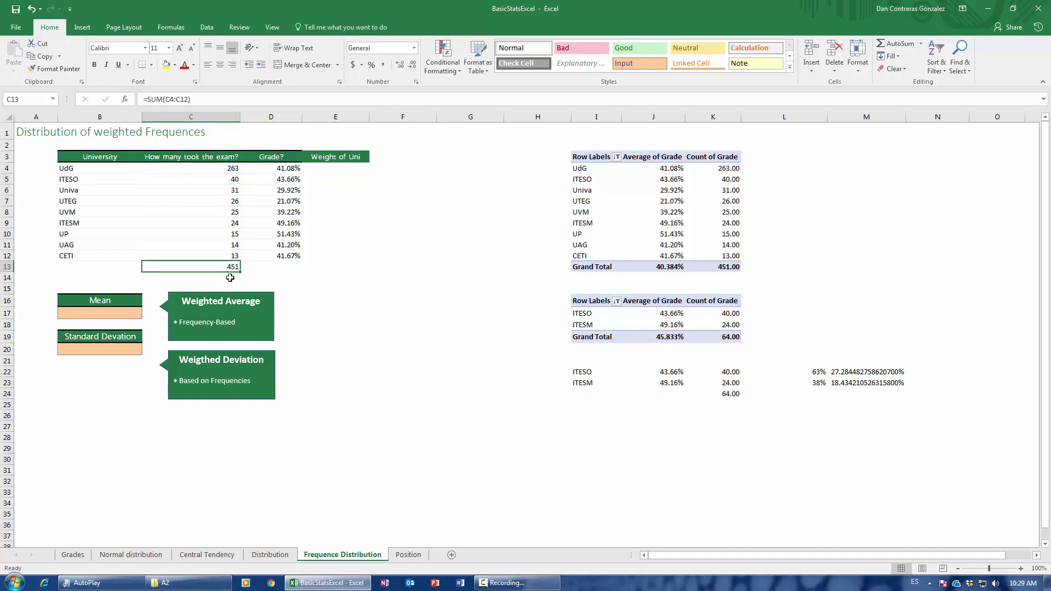
- Label cell B13 "Total" and apply the Total cell style to the row B13:E13
left_click(83, 269)
type("Total")
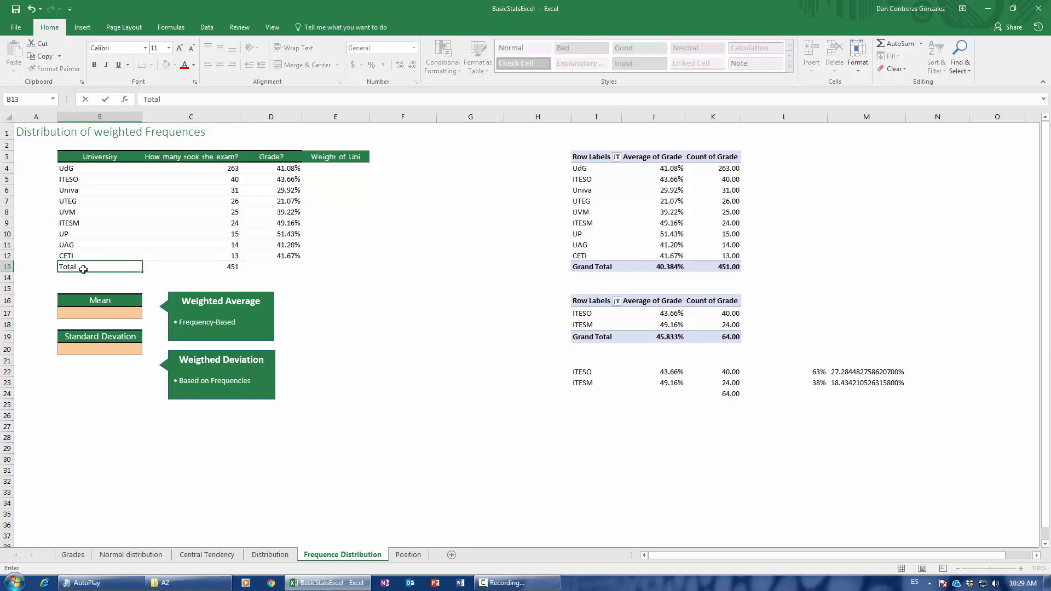
key("Return")
left_click_drag(84, 270, 351, 266)
left_click(790, 67)
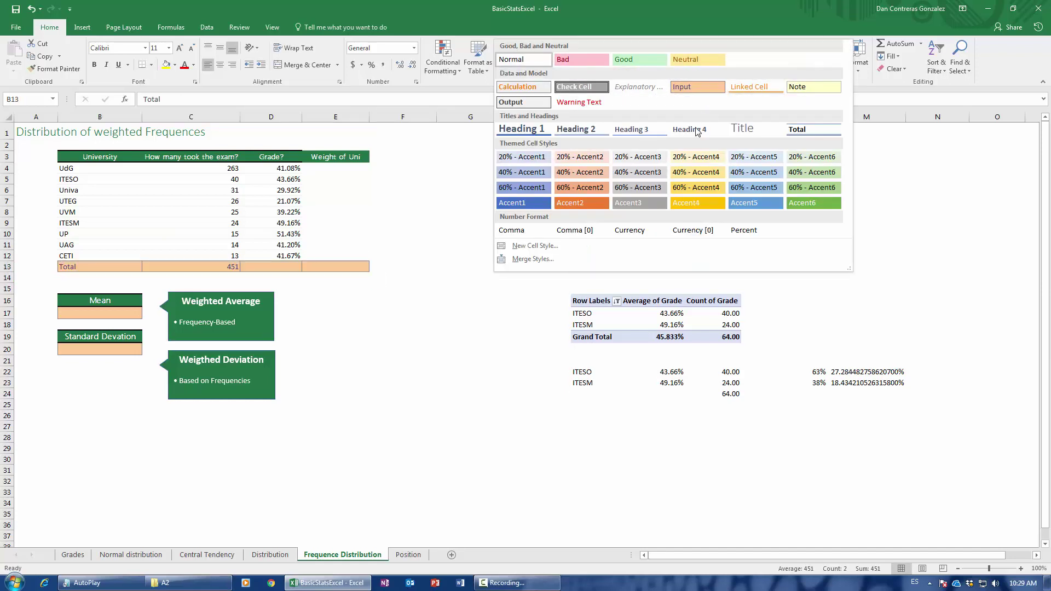
left_click(797, 131)
left_click(368, 283)
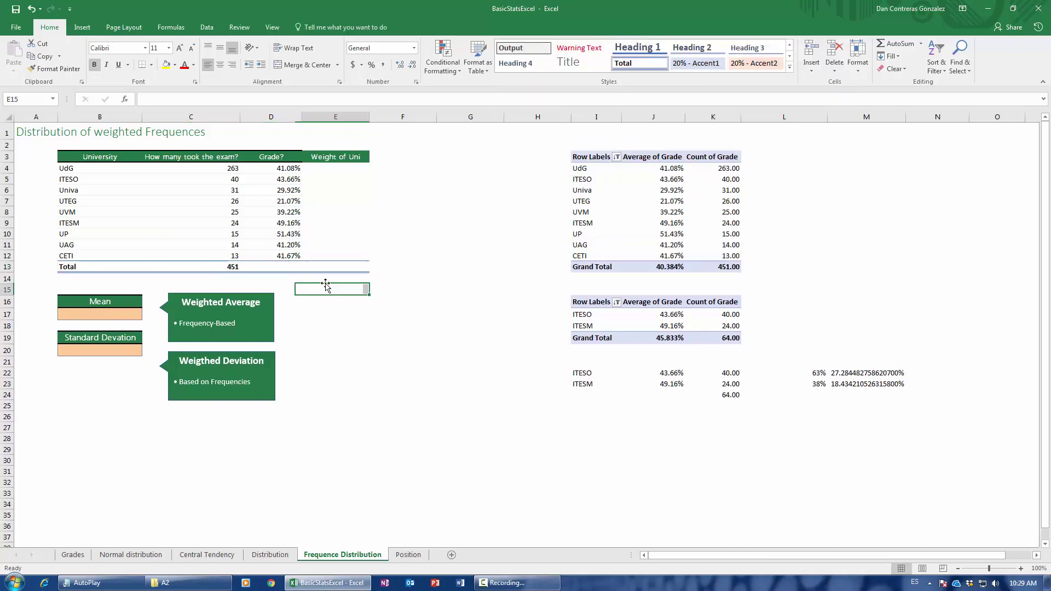
- Calculate UdG's weight in cell E4 by dividing its exam count by the total with the formula =C4/C13
left_click(233, 266)
left_click(323, 171)
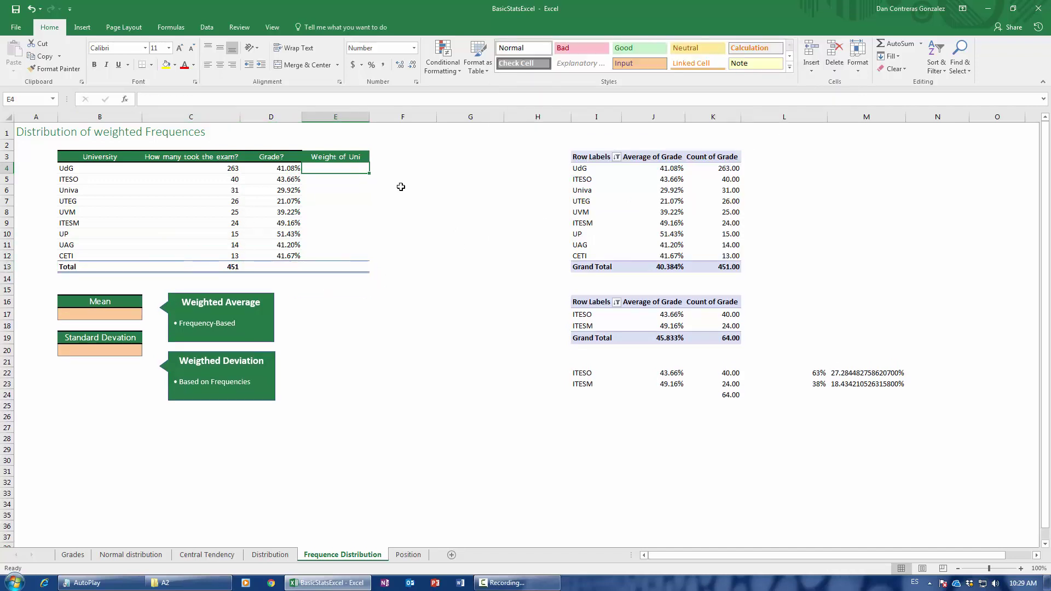
type("=")
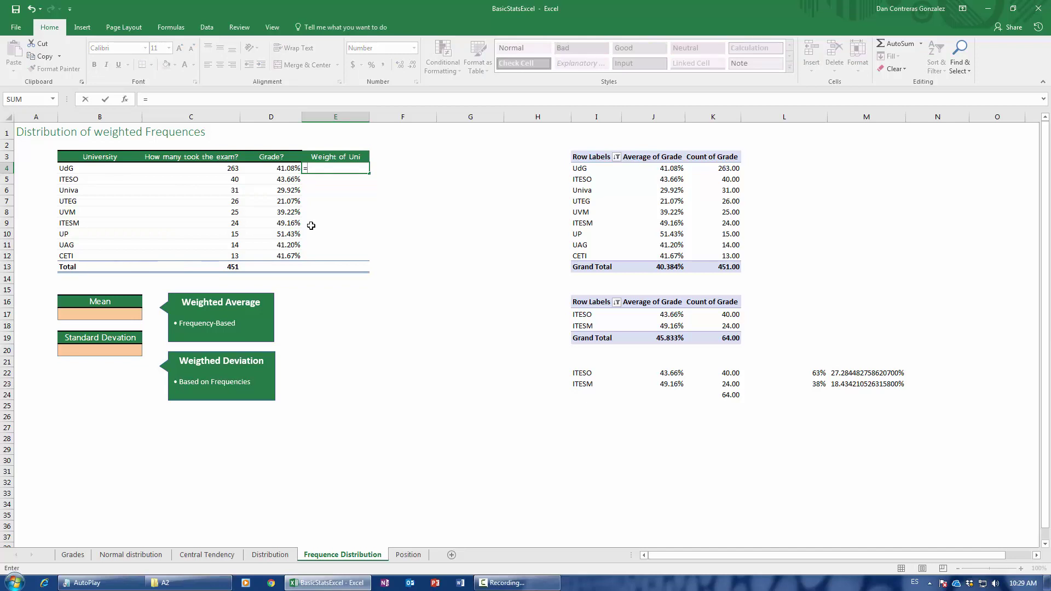
key("Left")
key("Left")
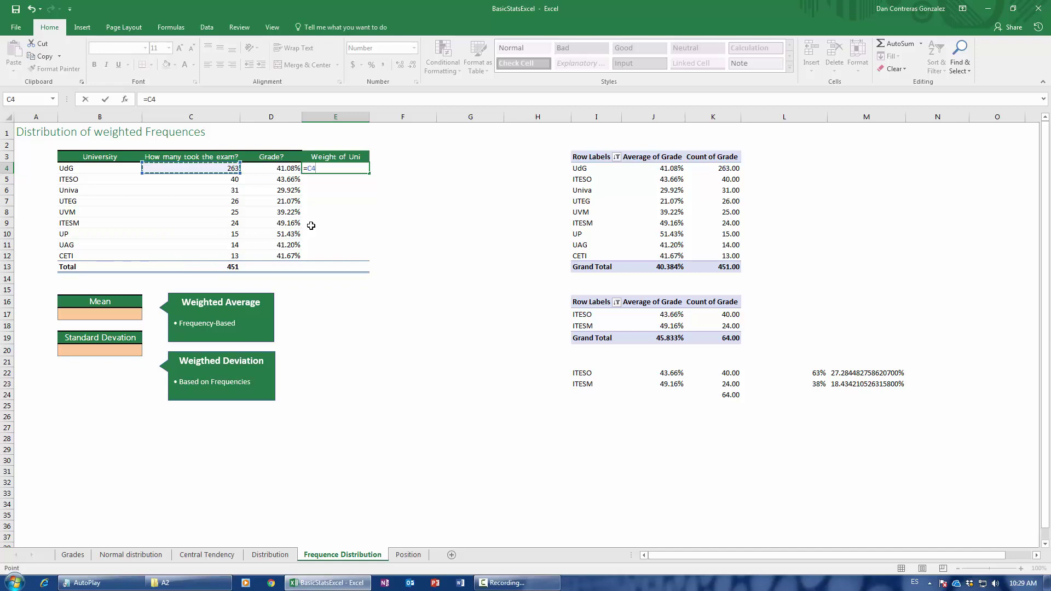
type("/")
left_click(235, 268)
key("Return")
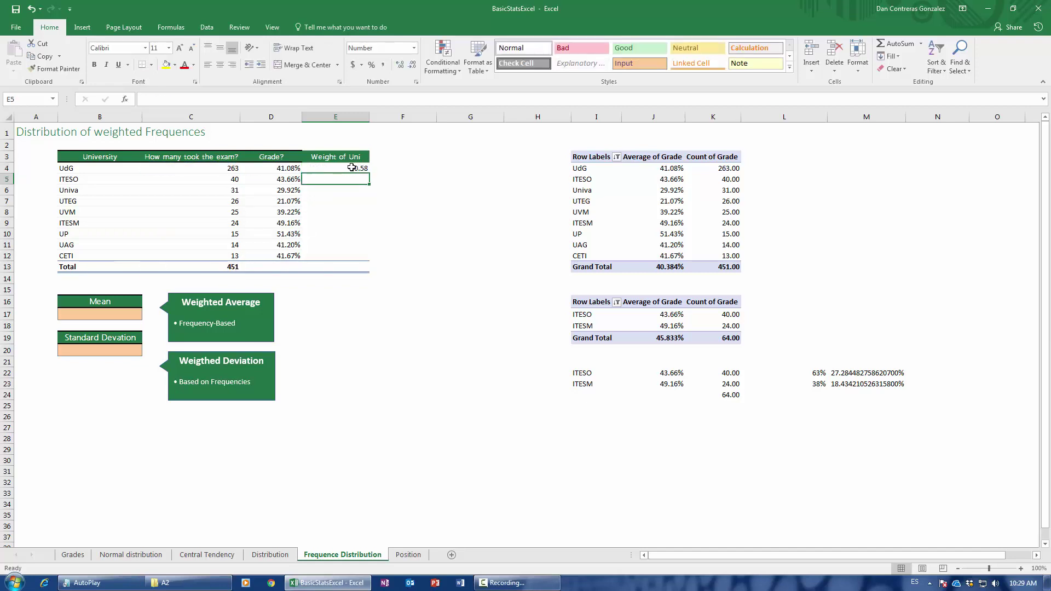
- Format the UdG weight in cell E4 as a percentage with two decimal places
left_click(349, 168)
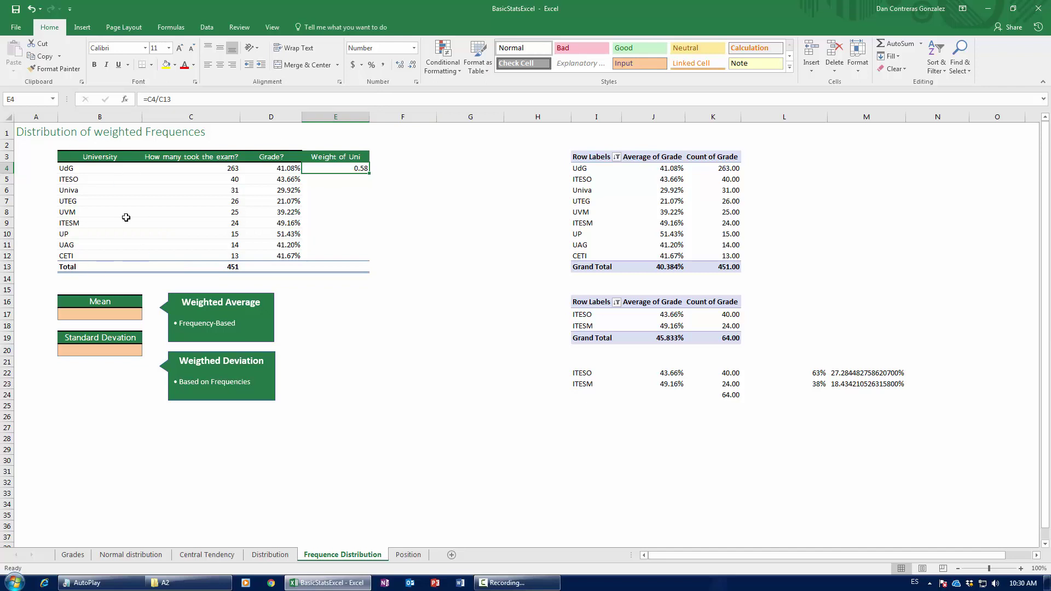
left_click(371, 65)
left_click(403, 67)
left_click(403, 67)
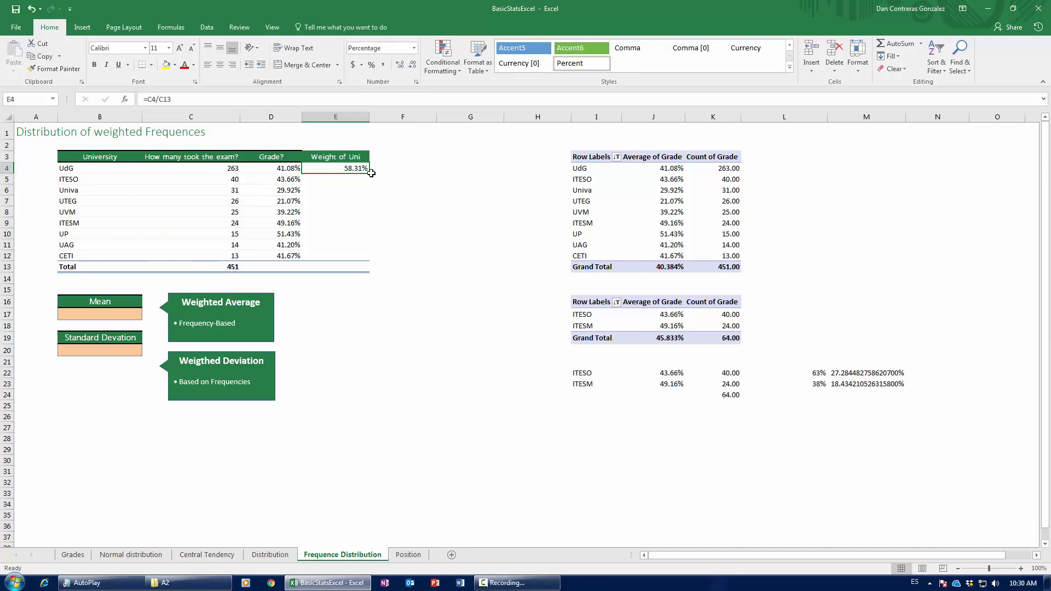
- Make the total reference absolute in E4 (=C4/$C$13) and fill the weight formula down through E12
left_click_drag(371, 174, 368, 261)
left_click(353, 171)
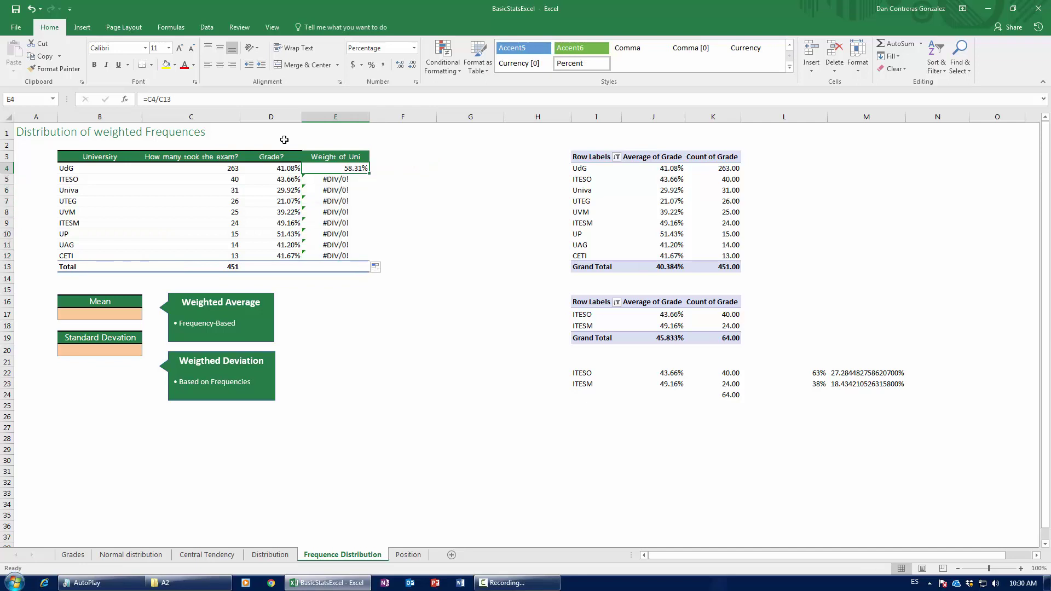
left_click(189, 99)
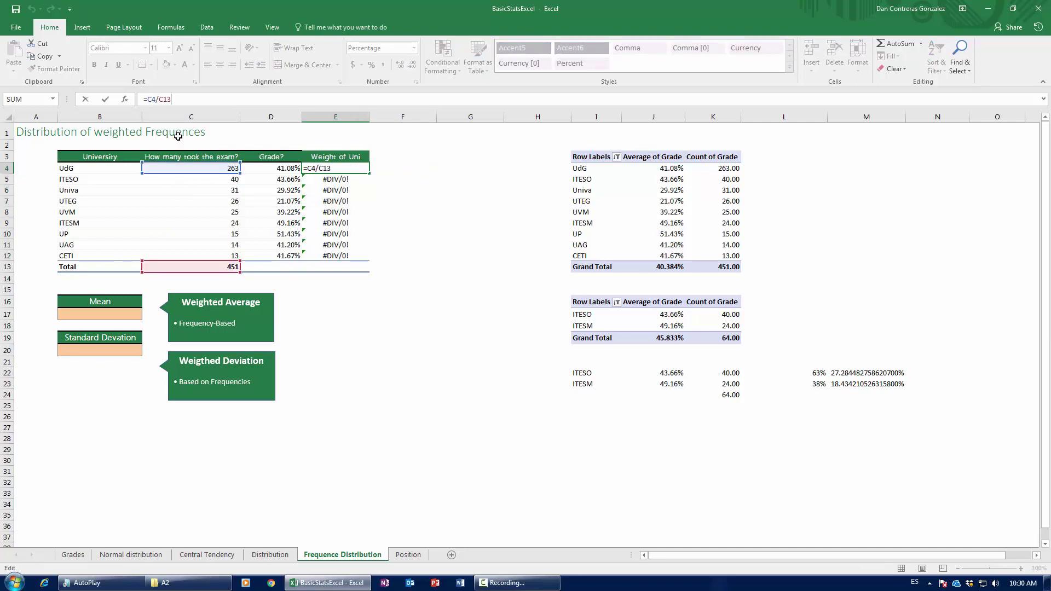
key("F4")
key("Return")
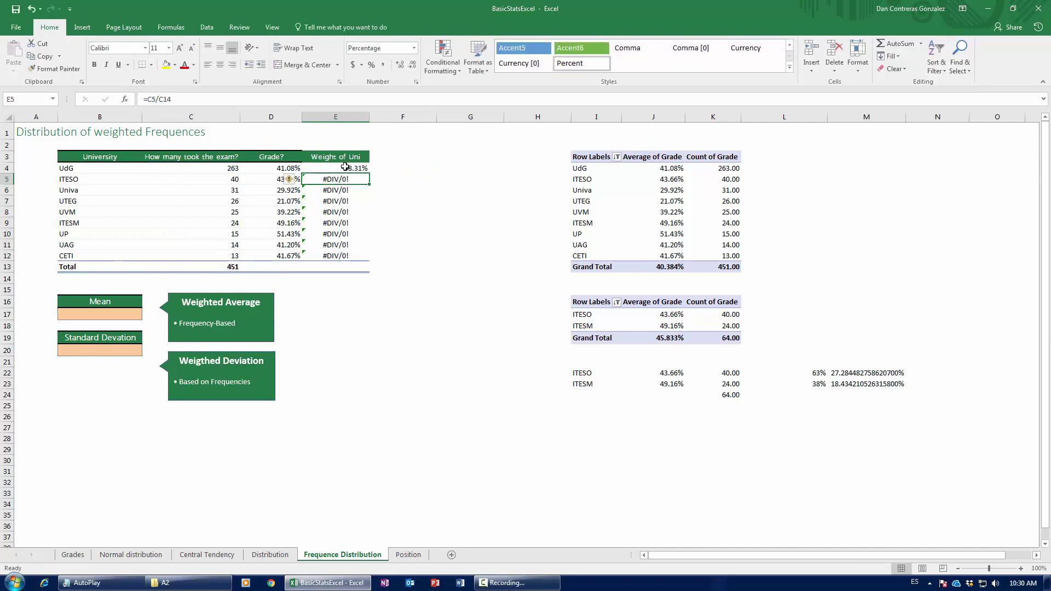
left_click(364, 170)
left_click_drag(369, 171, 350, 256)
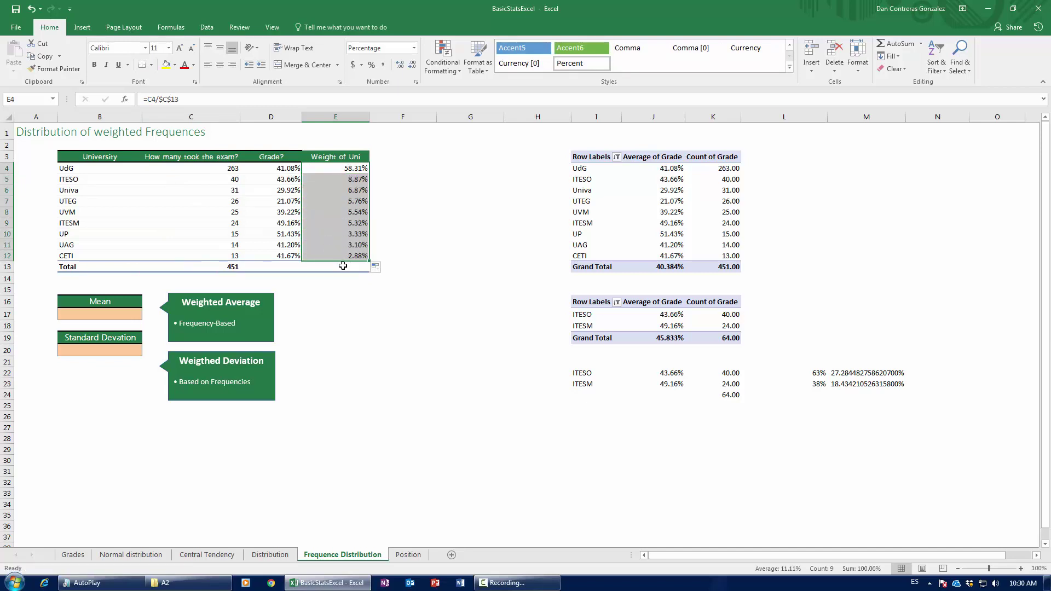
- Sum the university weights E4:E12 in the Total row, cell E13
left_click(342, 265)
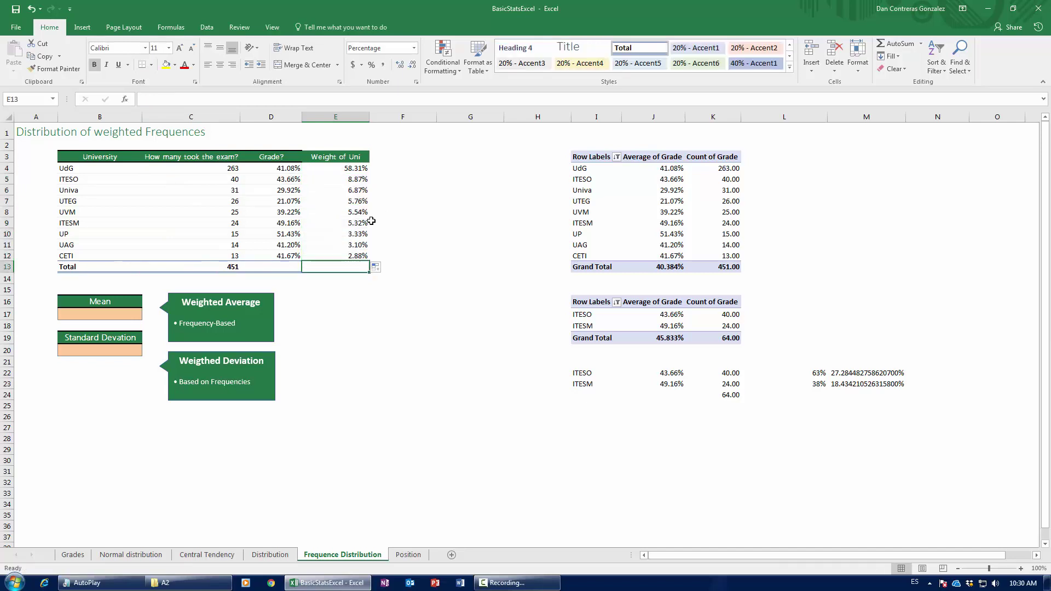
key("alt+equal")
key("Return")
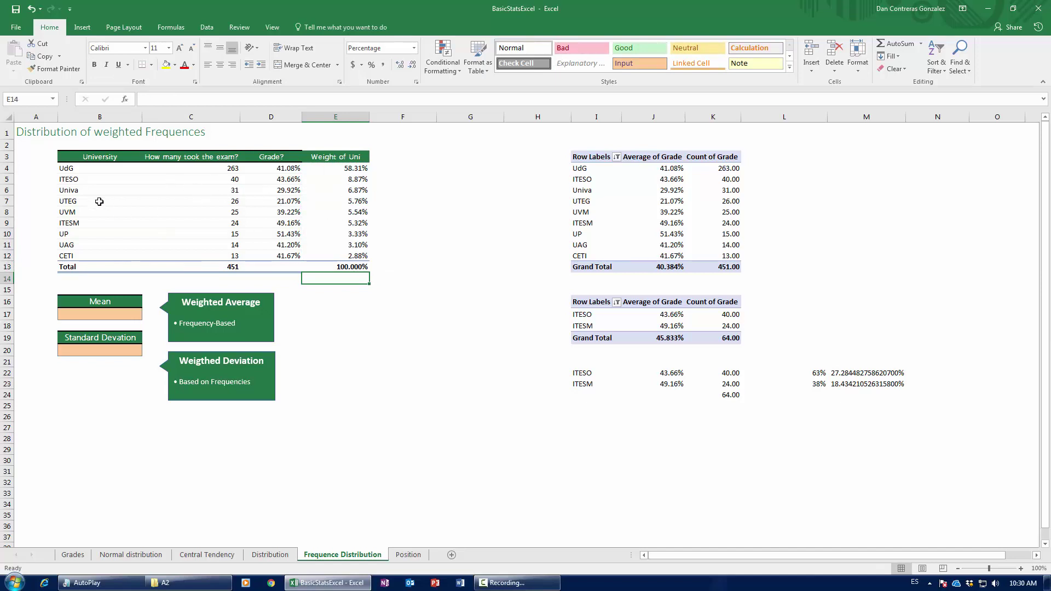
left_click(78, 180)
left_click(75, 191)
left_click(73, 202)
left_click(75, 170)
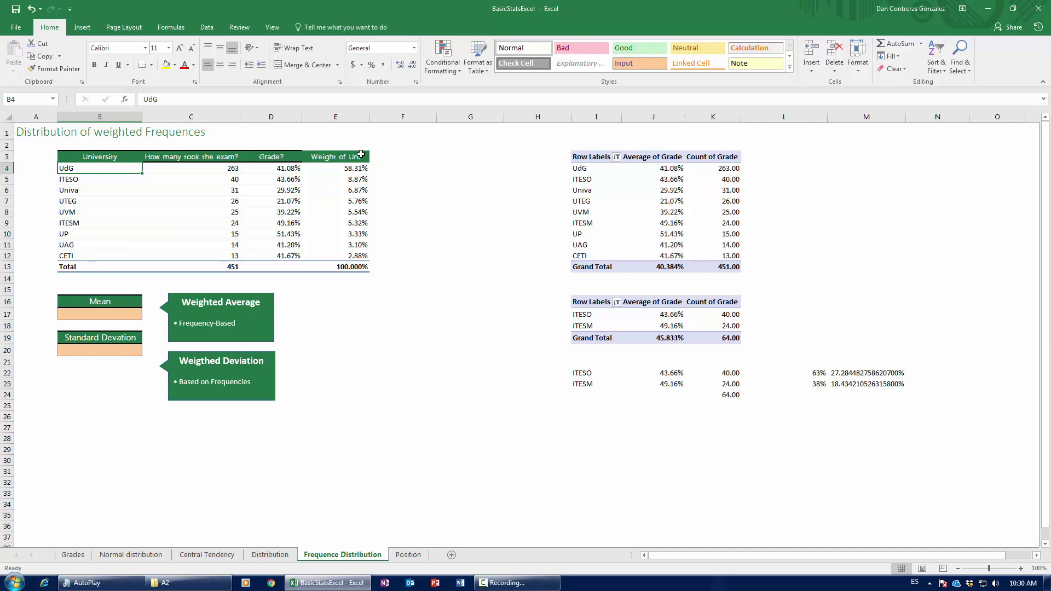
- Add the column header "Weighted Grade" in cell F3, next to the Weight of Uni header
left_click(385, 159)
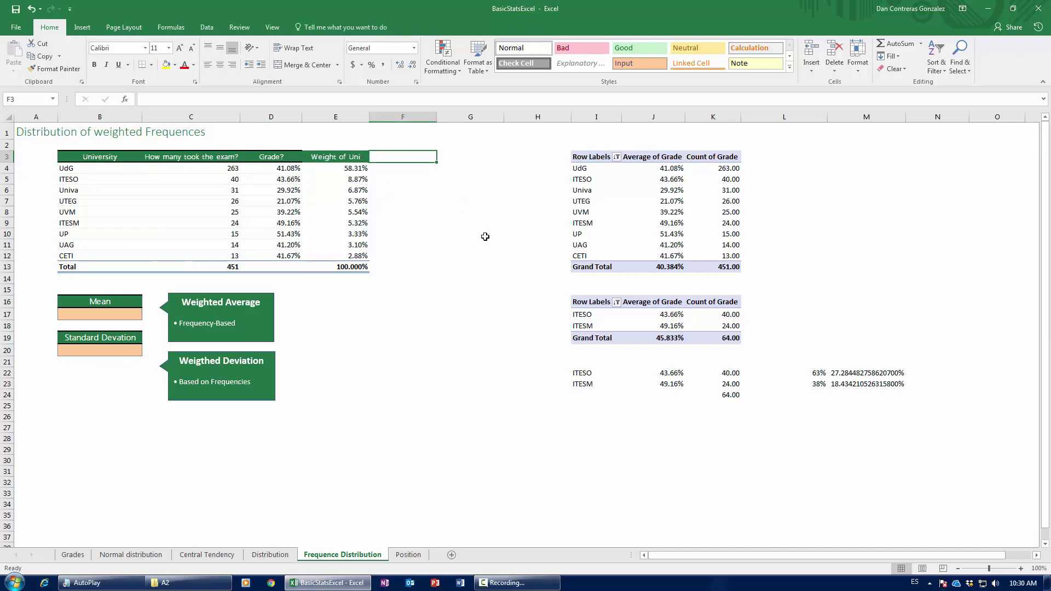
type("We")
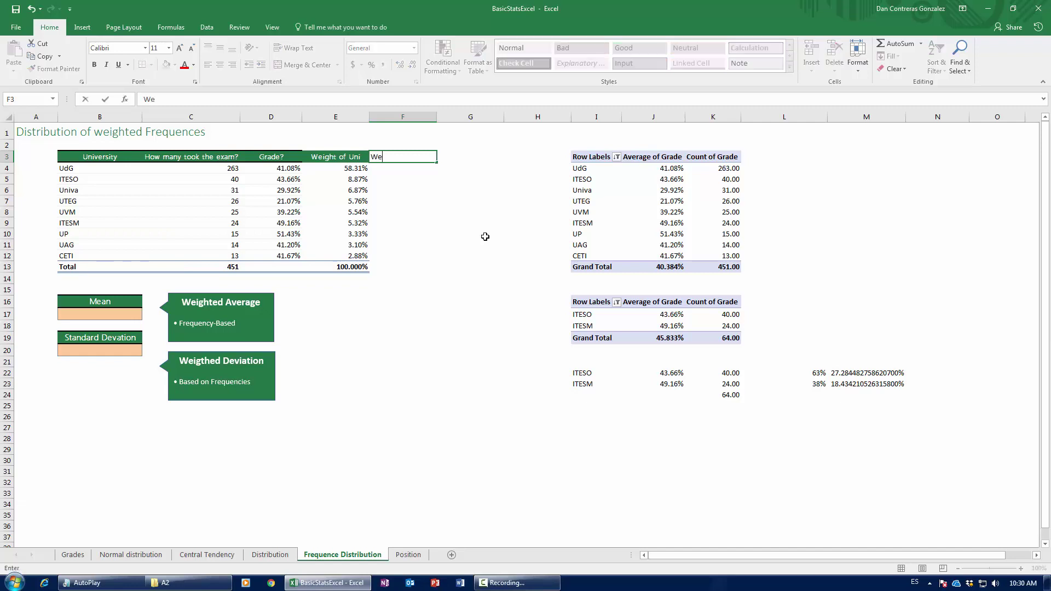
type("ighted Grade")
key("Return")
- Multiply weight by grade in F4 with =E4*D4 and fill the formula down through F12
type("=")
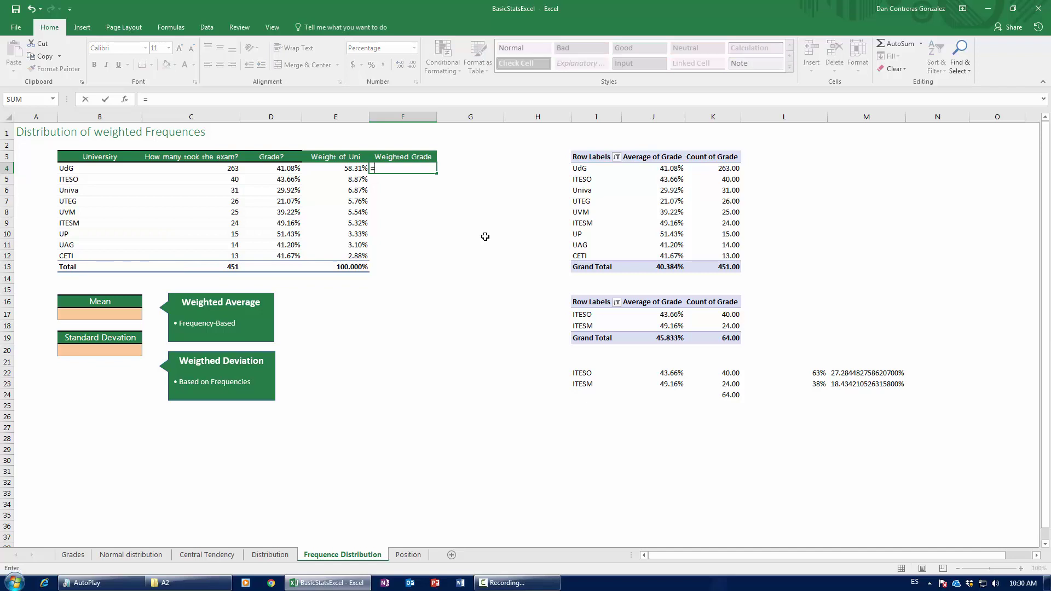
key("Left")
type("*")
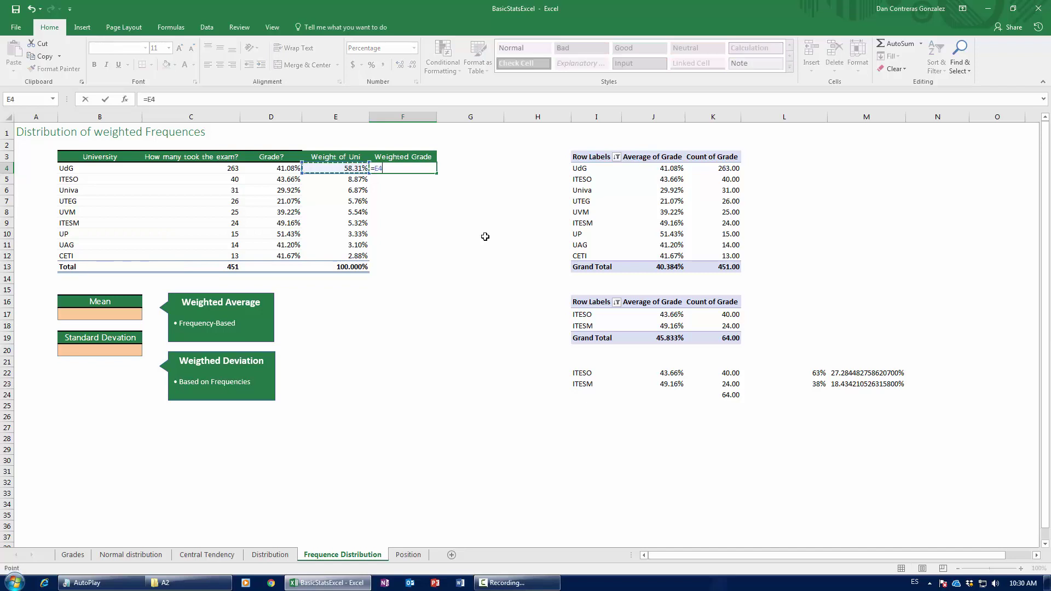
key("Left")
key("Left")
key("Return")
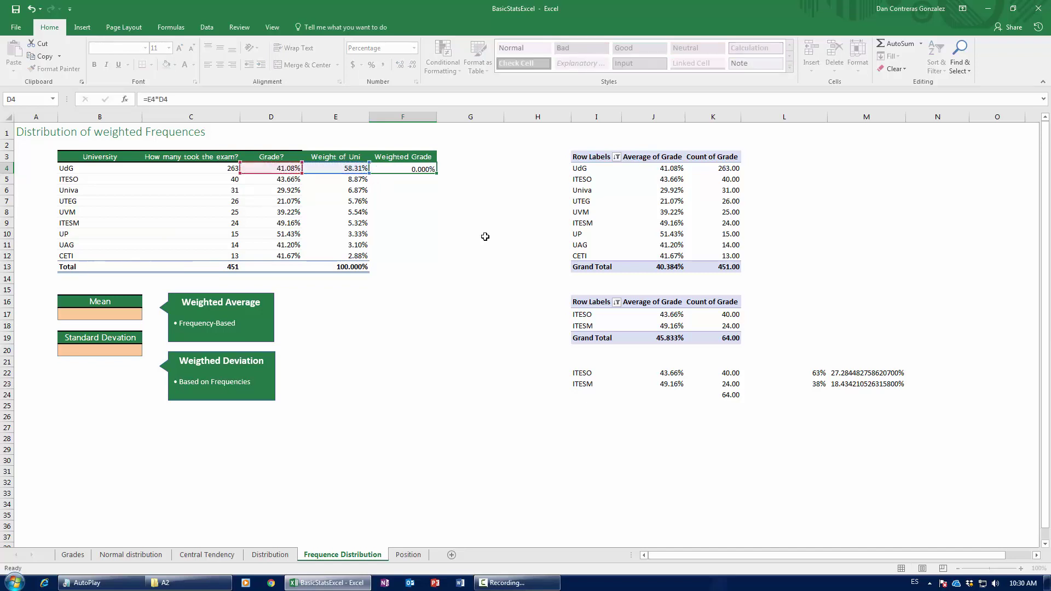
left_click(416, 168)
left_click_drag(436, 174, 416, 258)
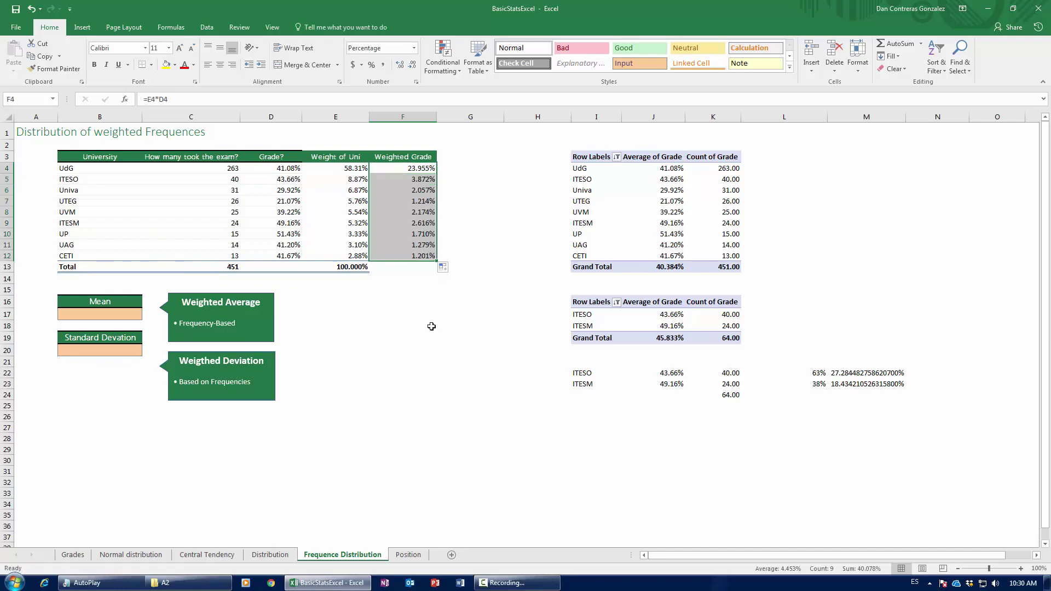
- Sum the weighted grades F4:F12 in the Total row, cell F13
left_click(401, 267)
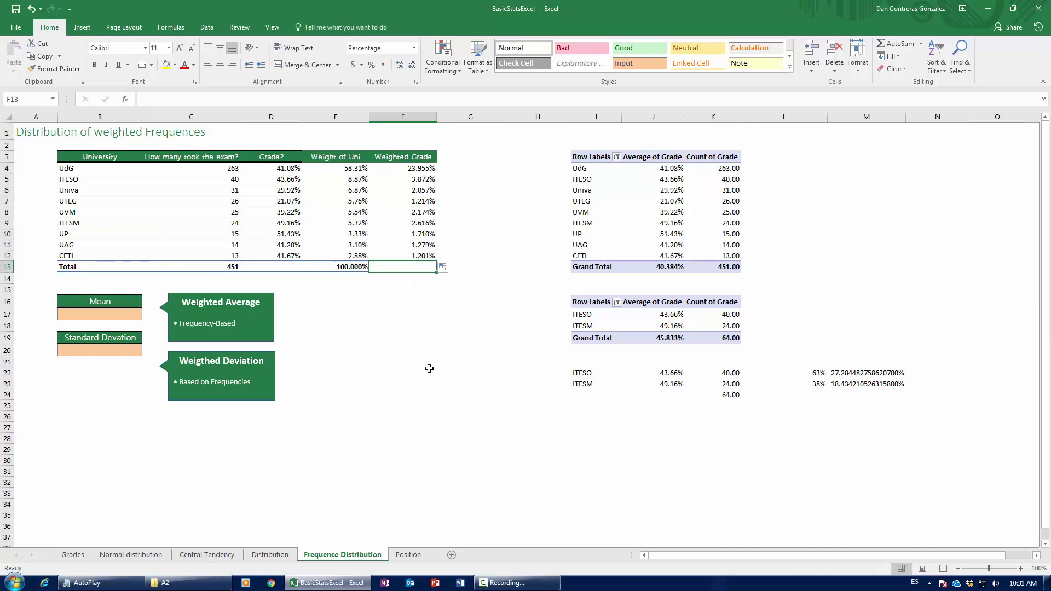
key("alt+equal")
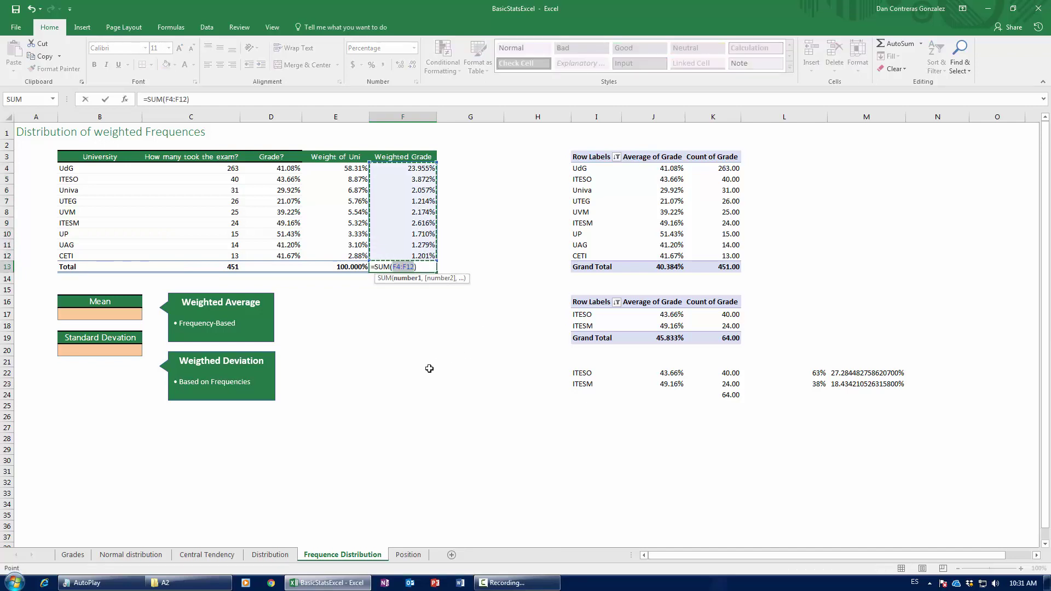
key("Return")
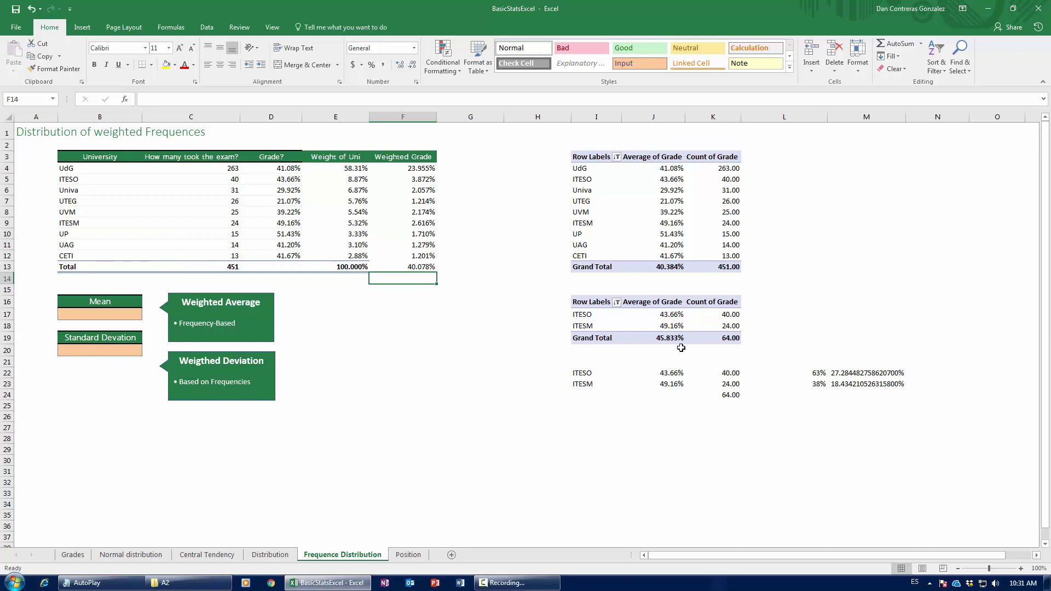
- Delete the two-university pivot table and the side calculations below it in the range H16:O33
left_click_drag(568, 301, 1012, 491)
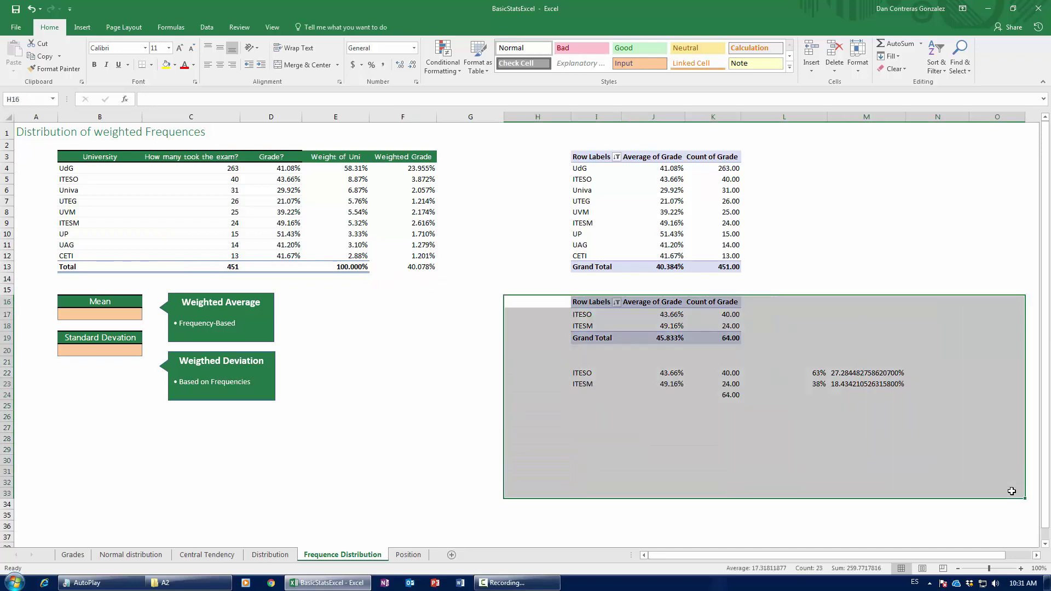
key("Delete")
- Replace the remaining pivot table's value fields with a single Grade field summarized by Average
left_click(640, 209)
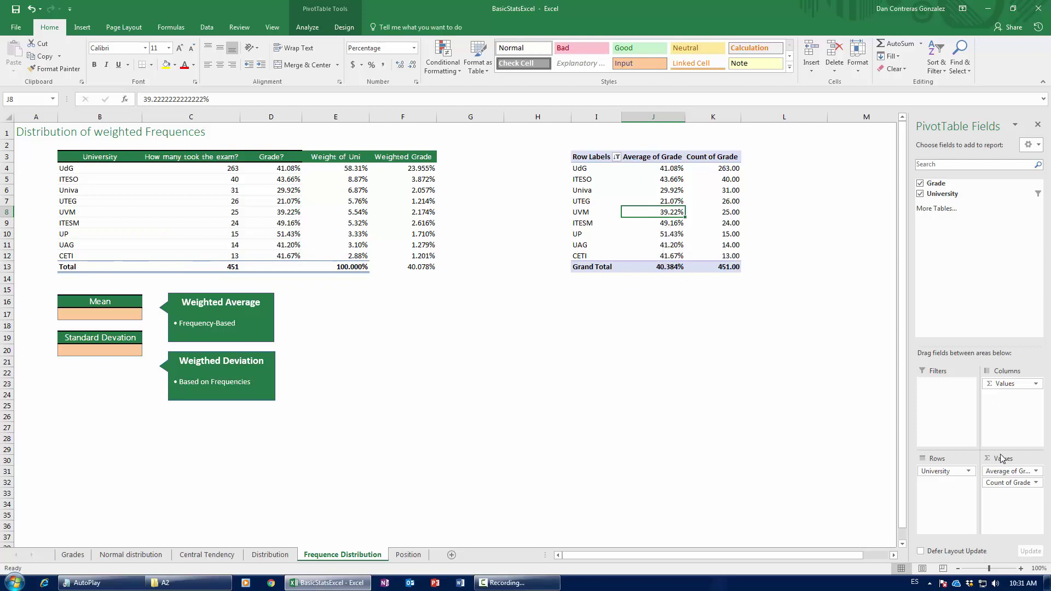
mouse_move(1007, 471)
left_mouse_down()
mouse_move(788, 408)
mouse_move(627, 163)
left_mouse_up()
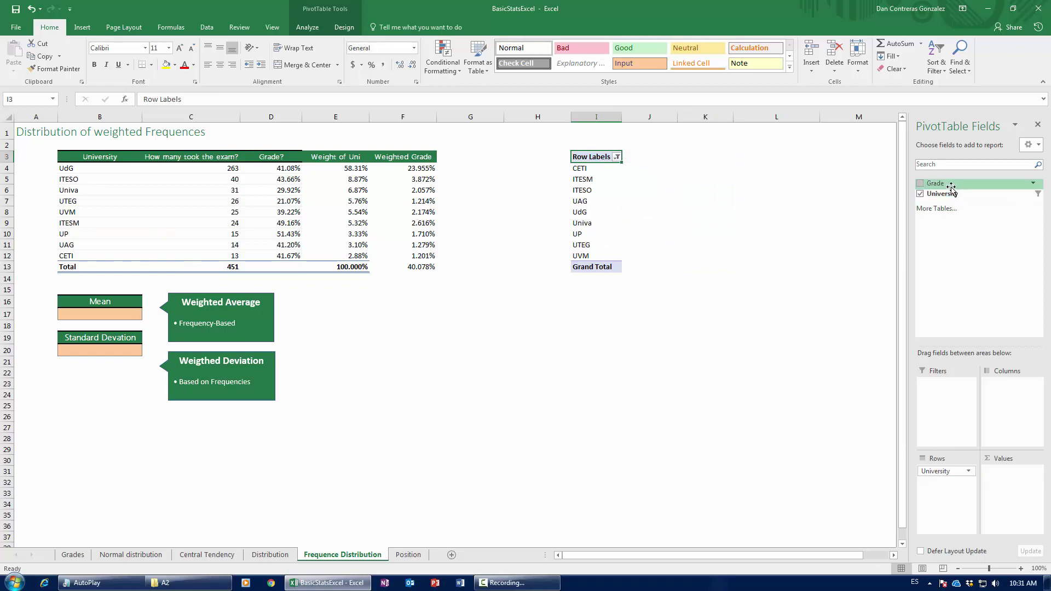
left_click_drag(943, 184, 1005, 482)
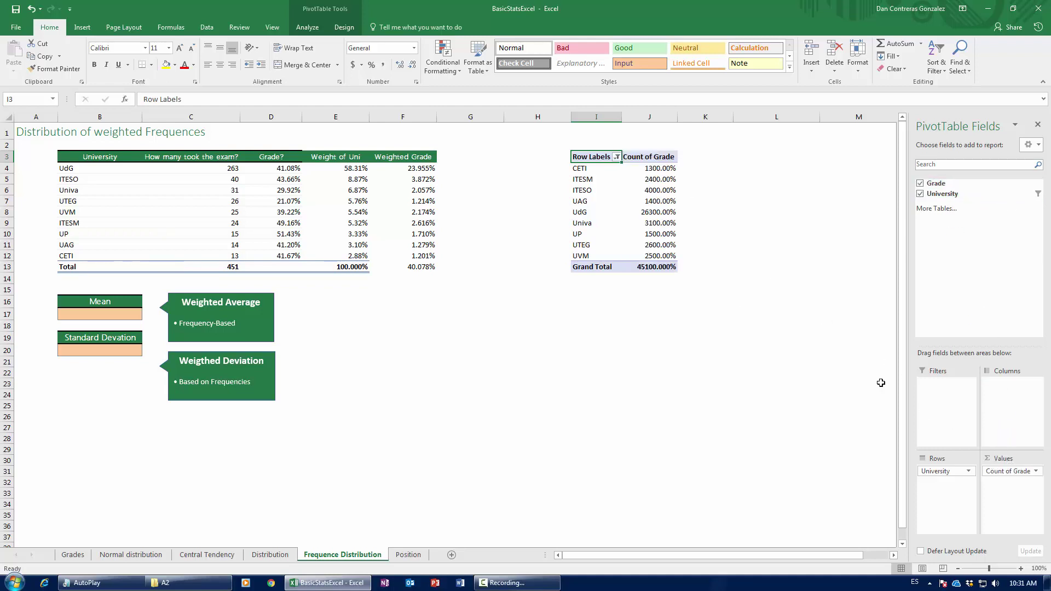
left_click(1010, 472)
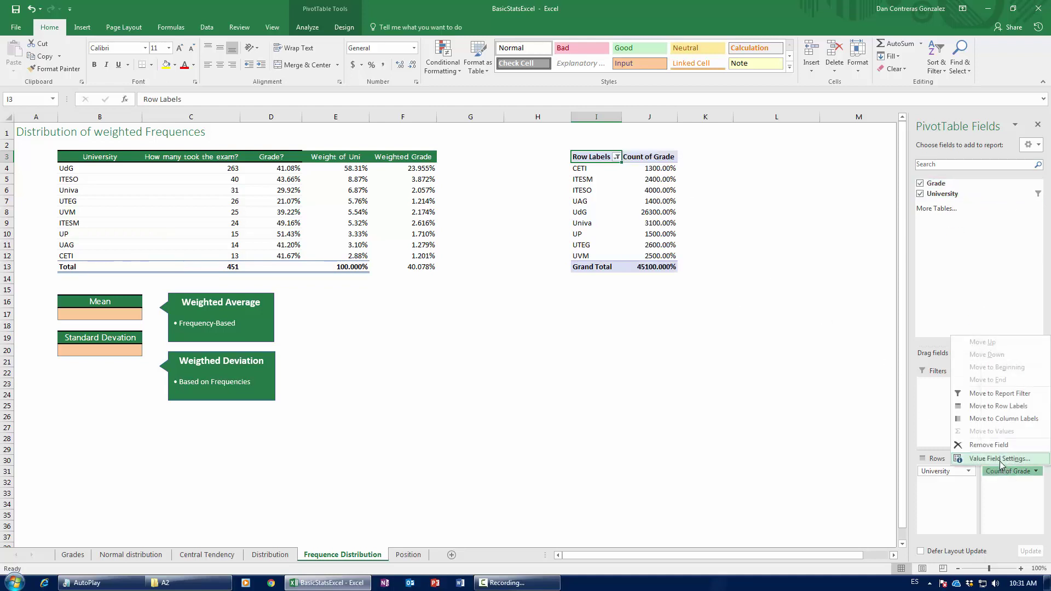
left_click(1000, 460)
left_click(219, 379)
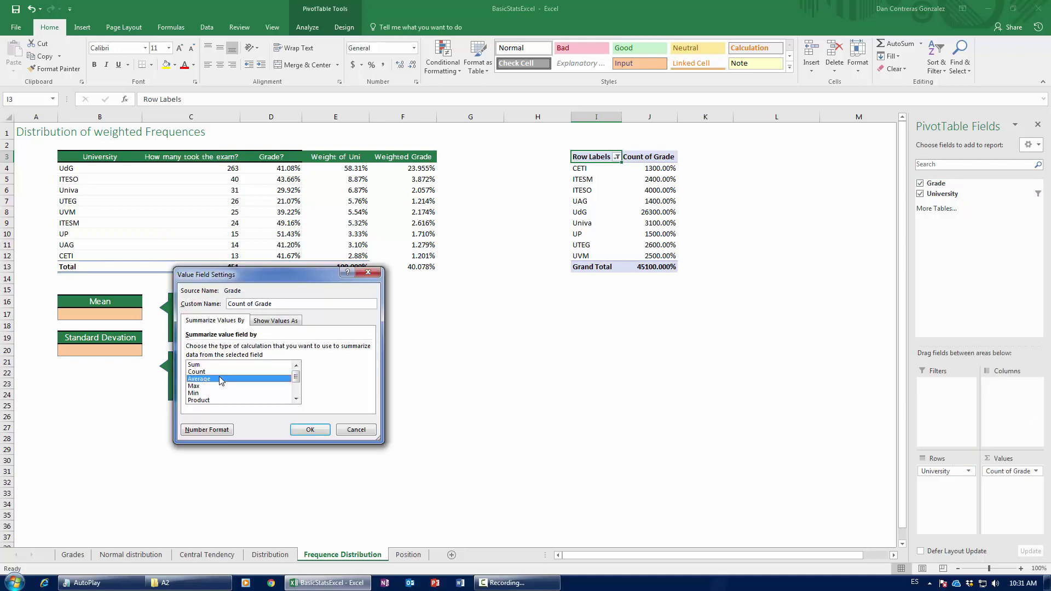
left_click(308, 430)
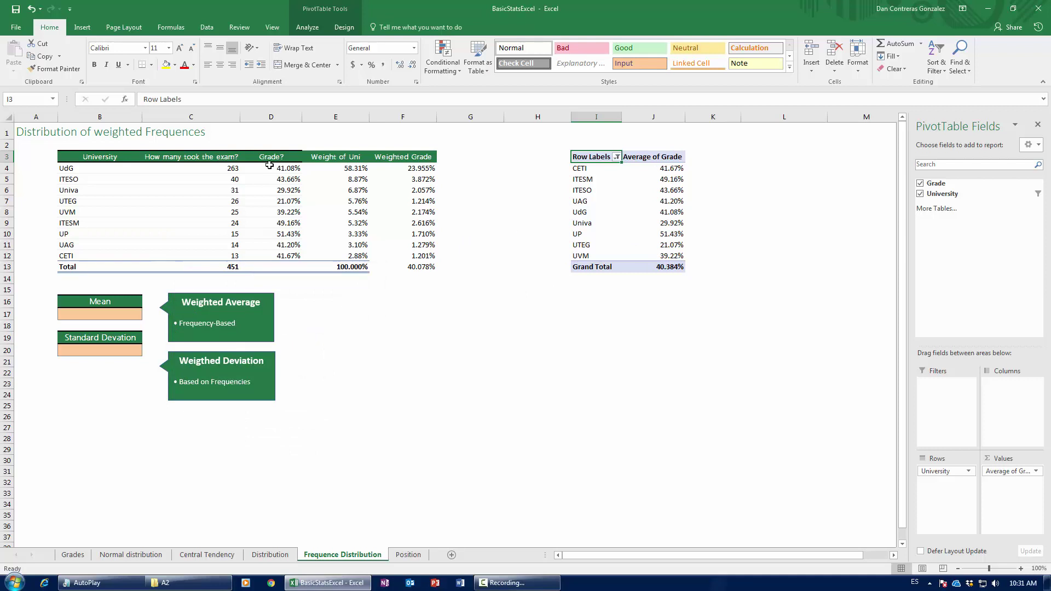
- Compare the pivot table's average grade per university with the values in the Grade? column
left_click(673, 171)
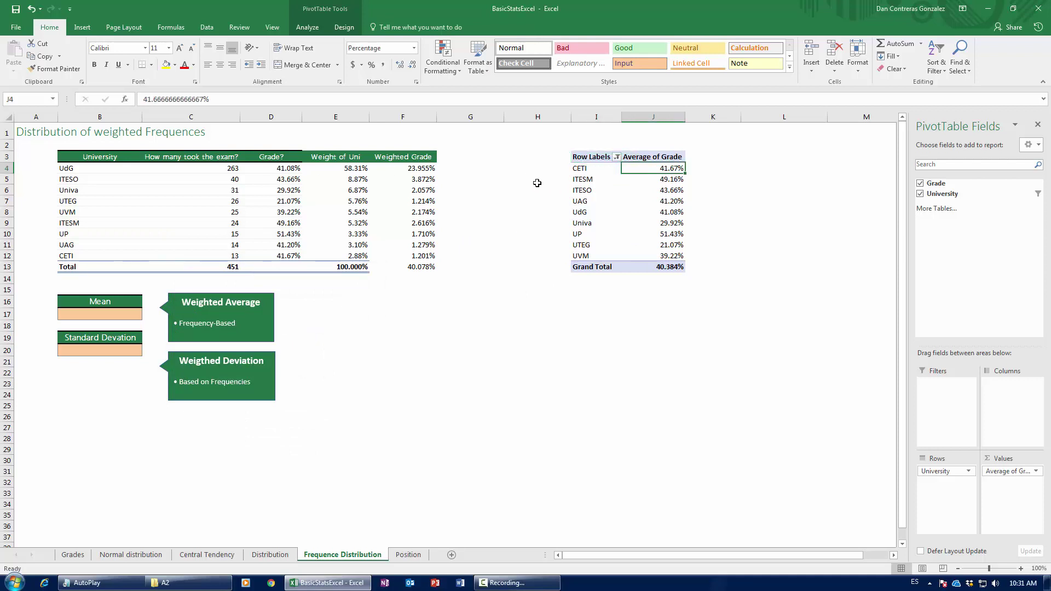
left_click(574, 213)
left_click(673, 213)
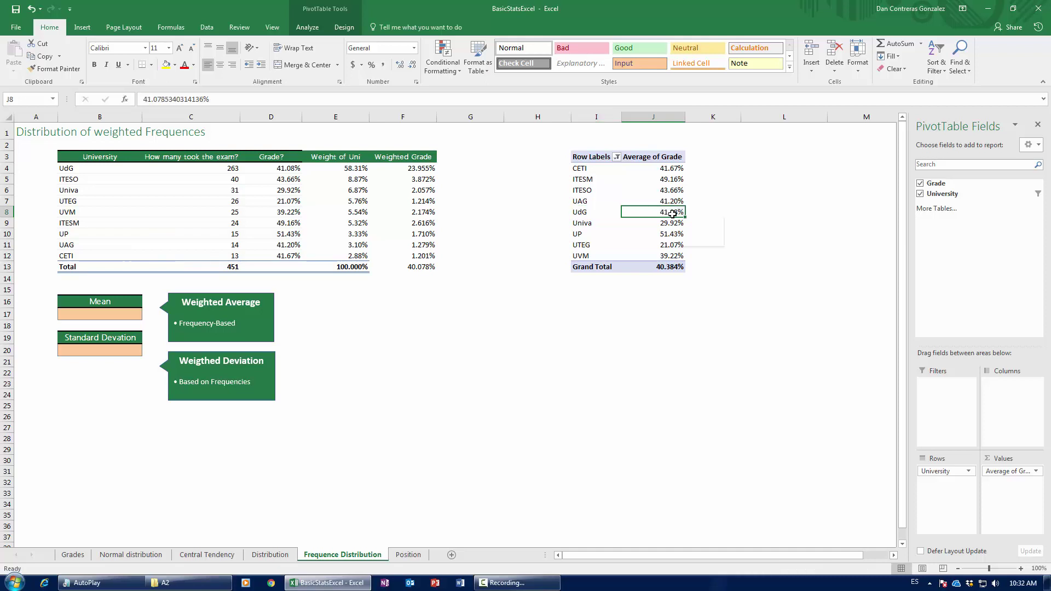
left_click(290, 171)
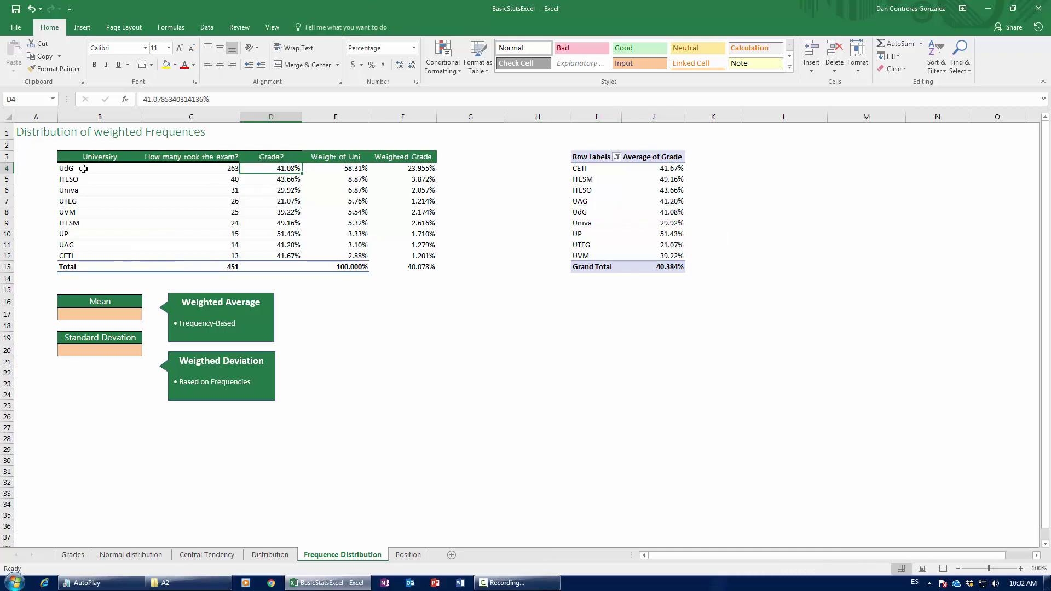
left_click(684, 192)
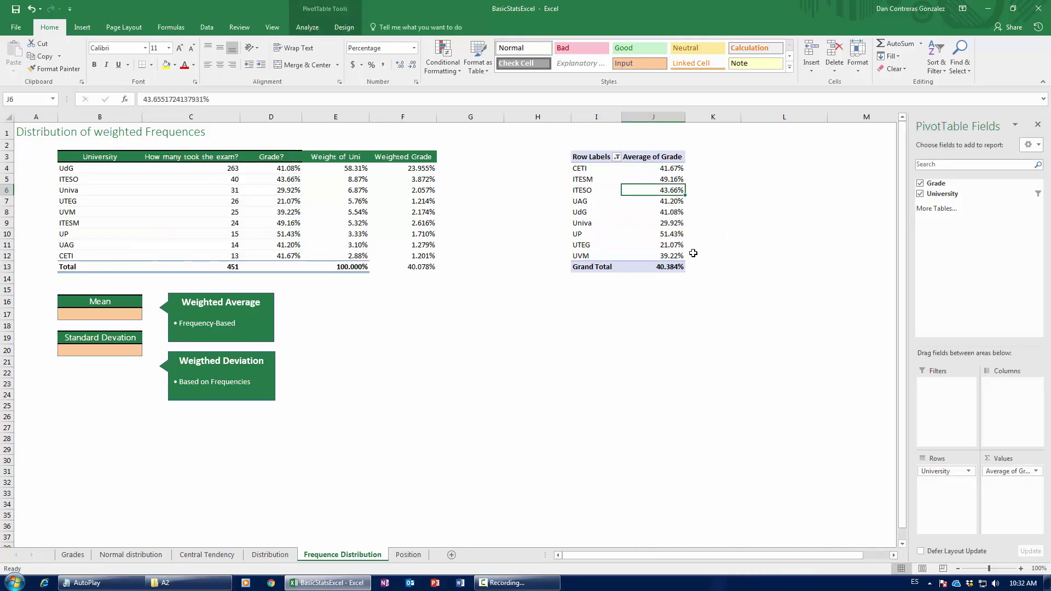
left_click(275, 180)
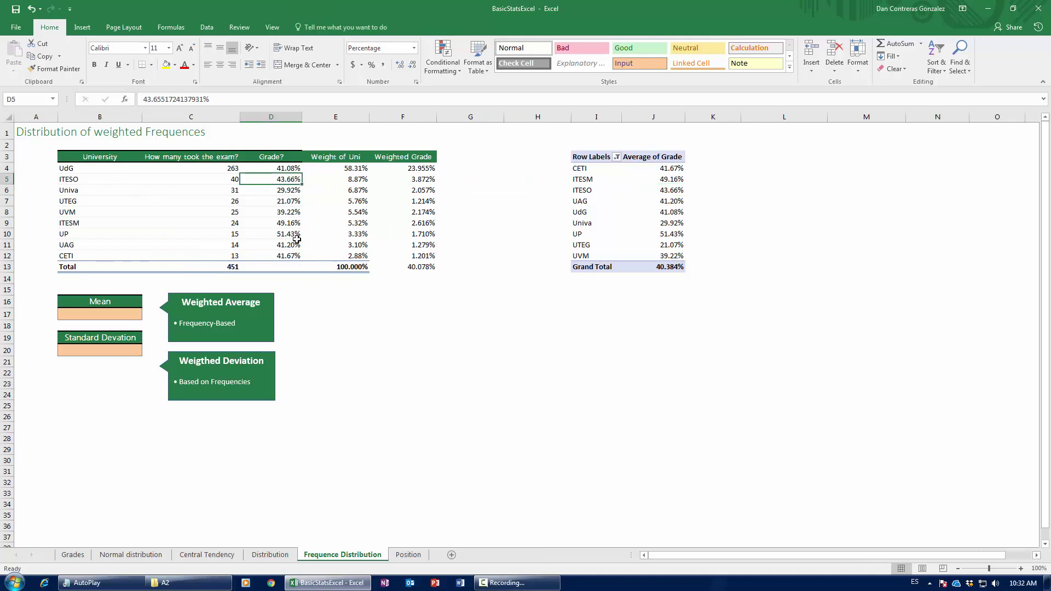
left_click_drag(668, 171, 669, 251)
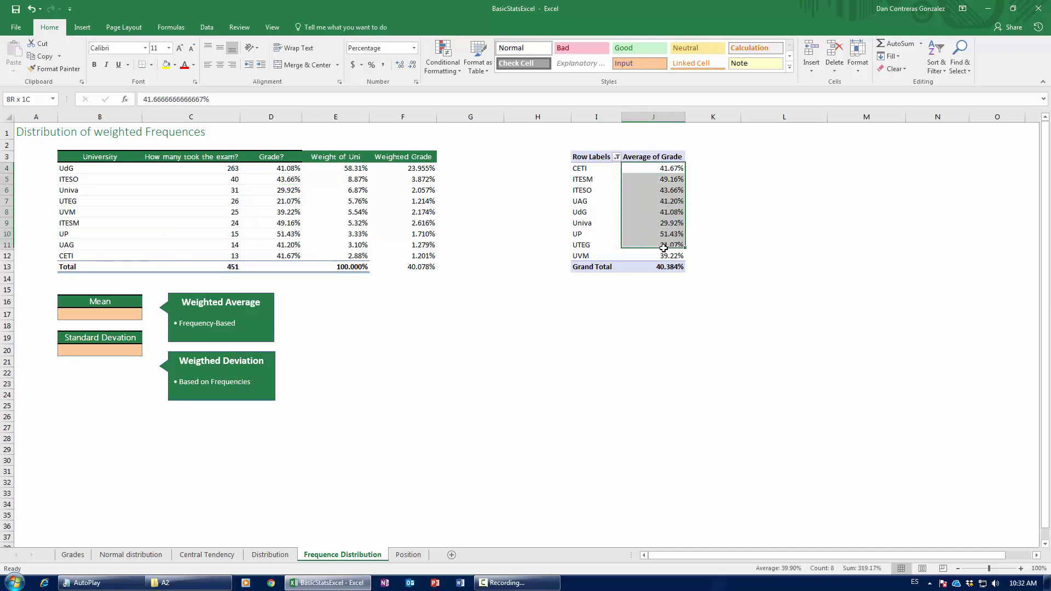
- Add the Grade field to the pivot table's values again, as a Count of Grade column
left_click(667, 222)
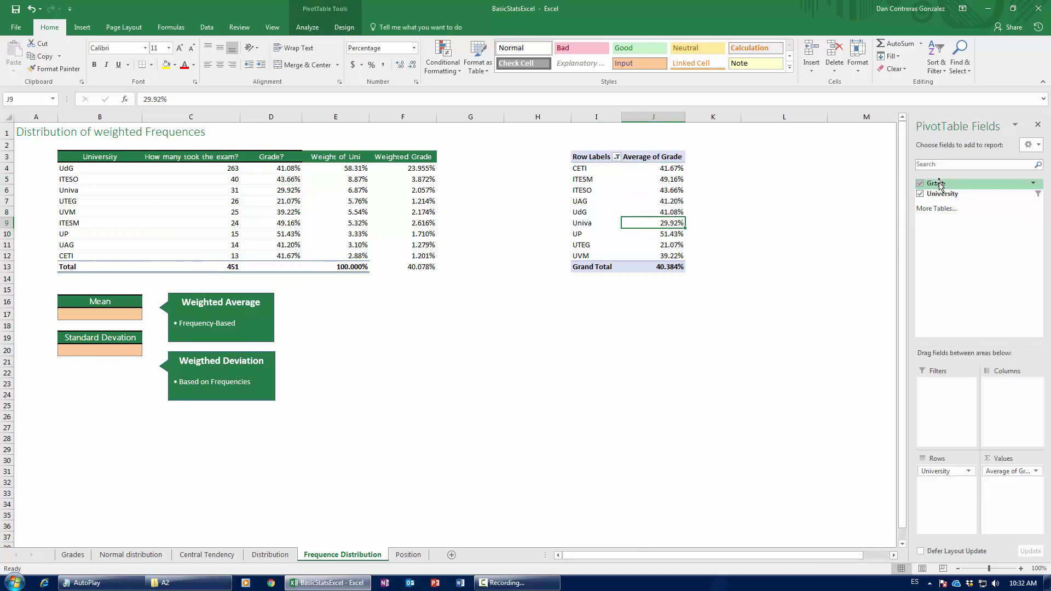
left_click_drag(940, 184, 1005, 486)
left_click(1005, 486)
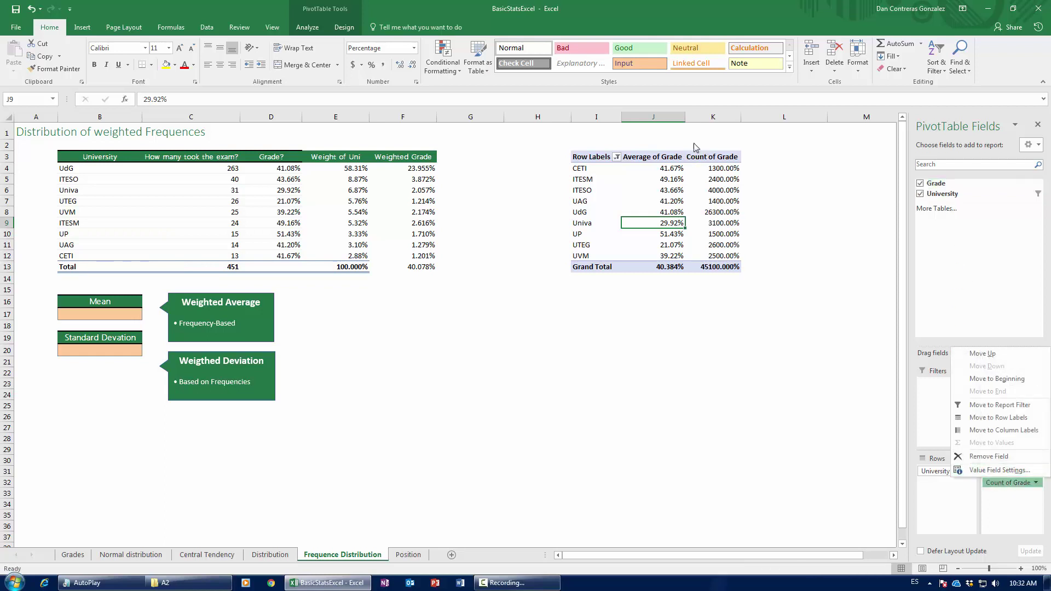
- Format the Count of Grade values K4:K13 as numbers without decimals
left_click(719, 169)
left_click(714, 266, "shift")
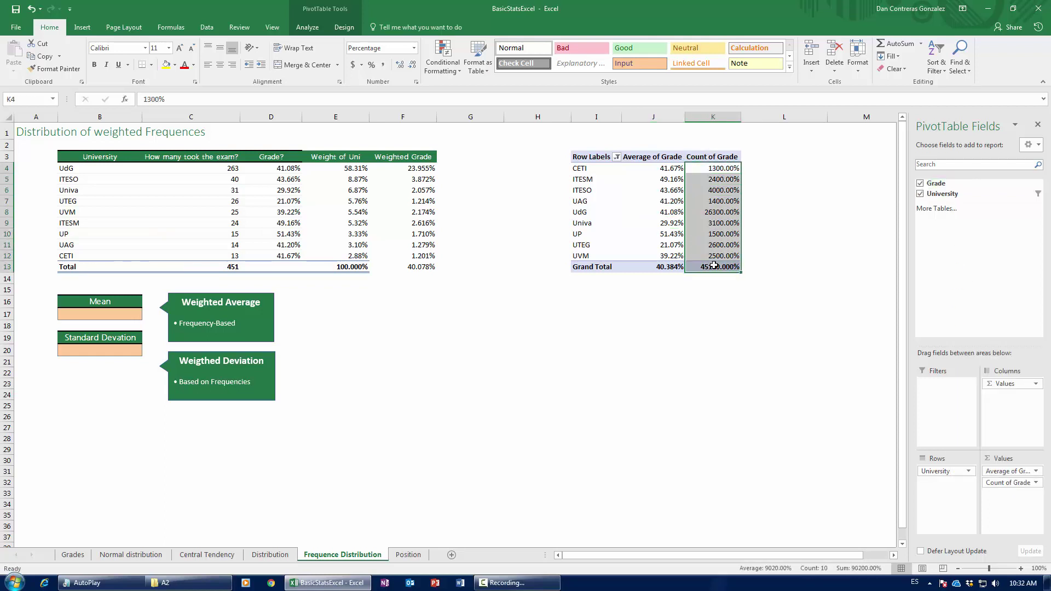
key("ctrl+shift+1")
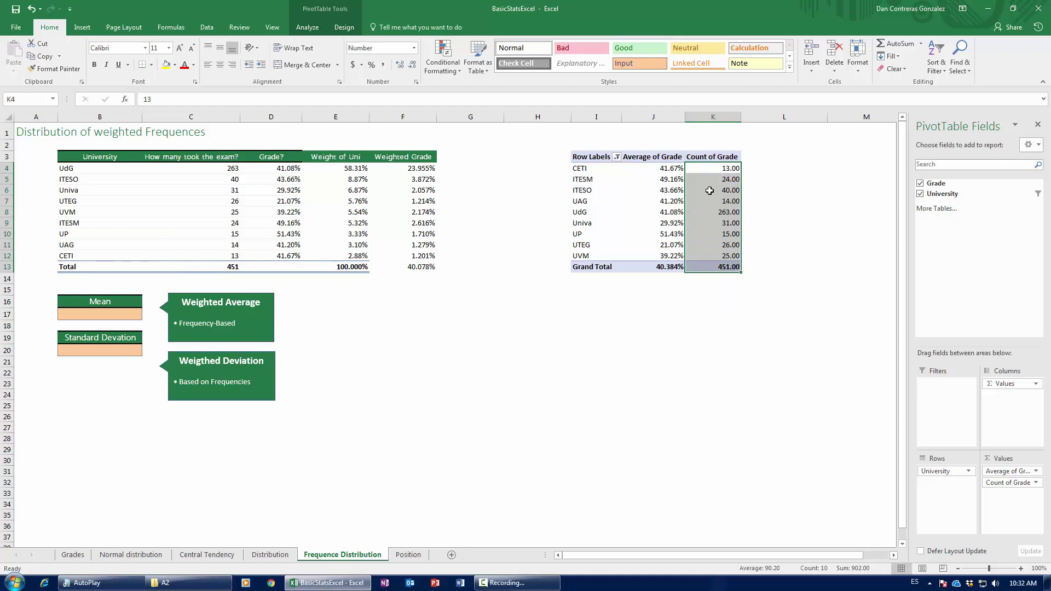
left_click(415, 64)
left_click(414, 65)
- Sort the pivot table by Count of Grade from largest to smallest
left_click(721, 173)
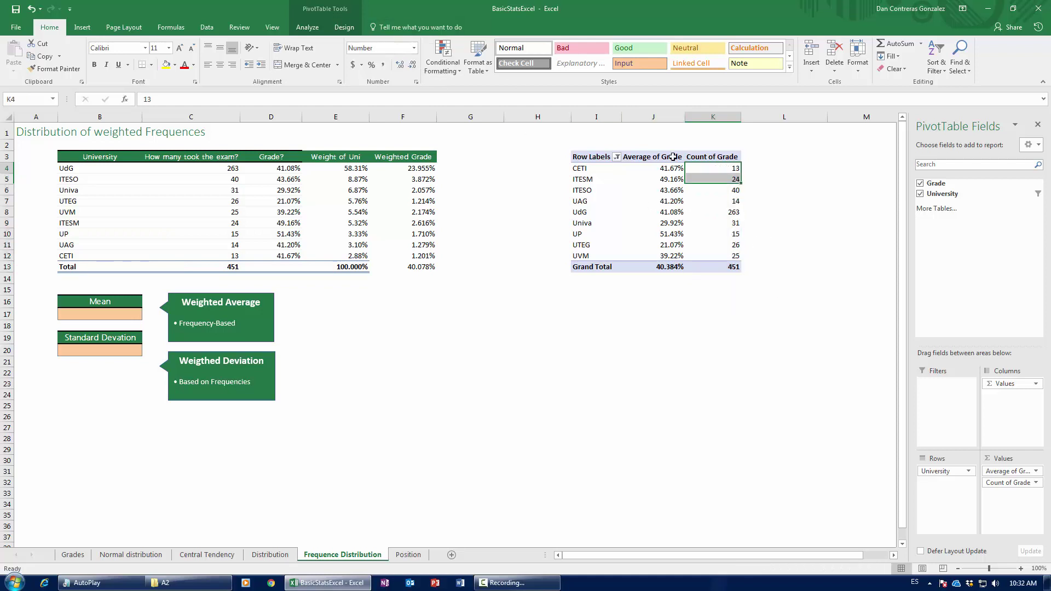
left_click(219, 28)
left_click(308, 48)
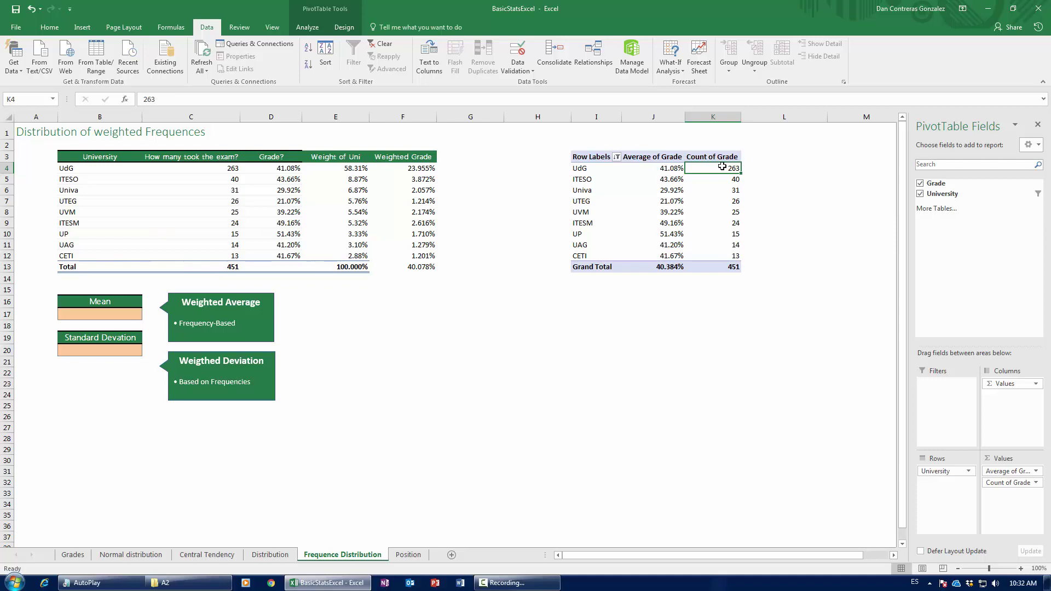
mouse_move(683, 219)
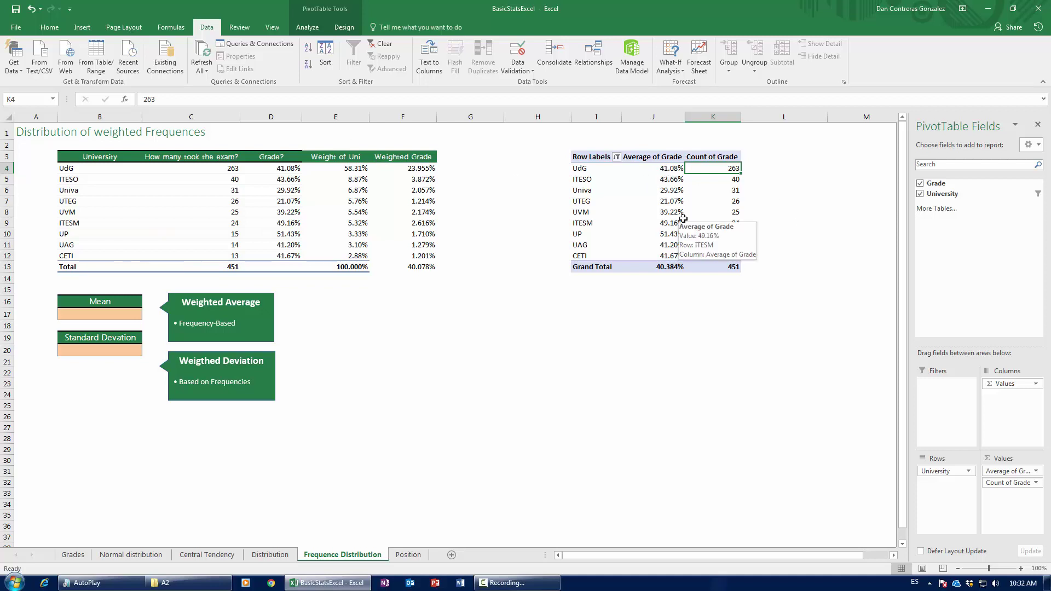
- Fill the pivot table's average Grand Total J13 and the weighted grade total F13 with yellow and compare them
left_click(682, 181)
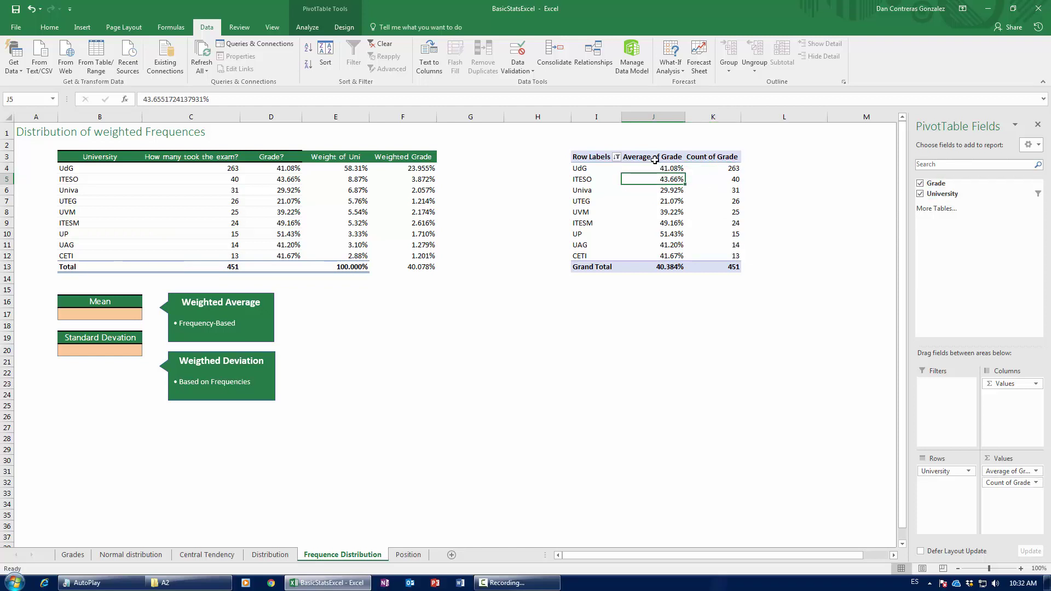
left_click(651, 267)
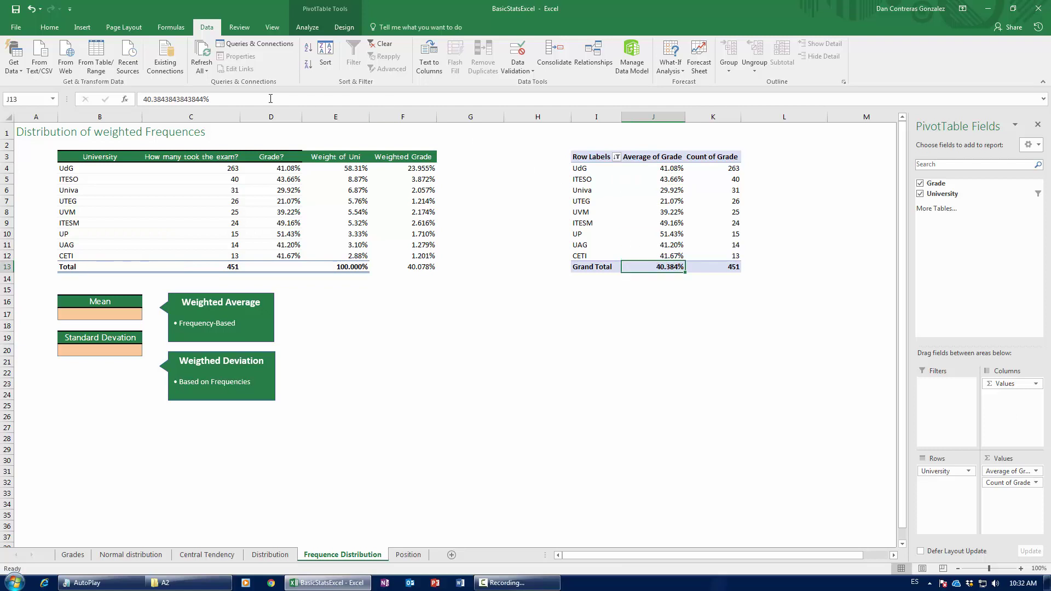
left_click(50, 27)
left_click(167, 66)
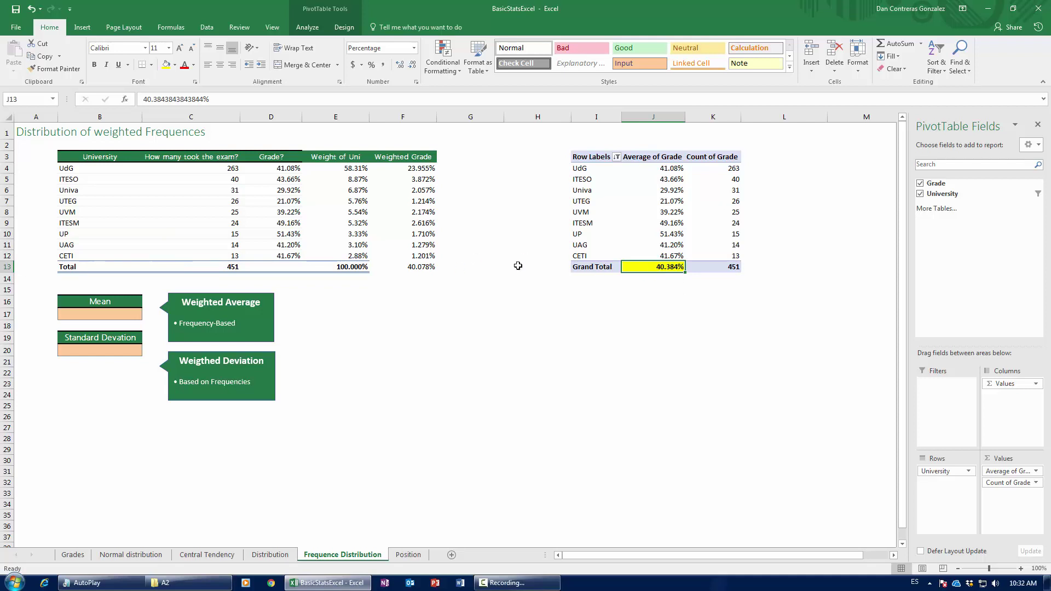
left_click(410, 265)
left_click(165, 65)
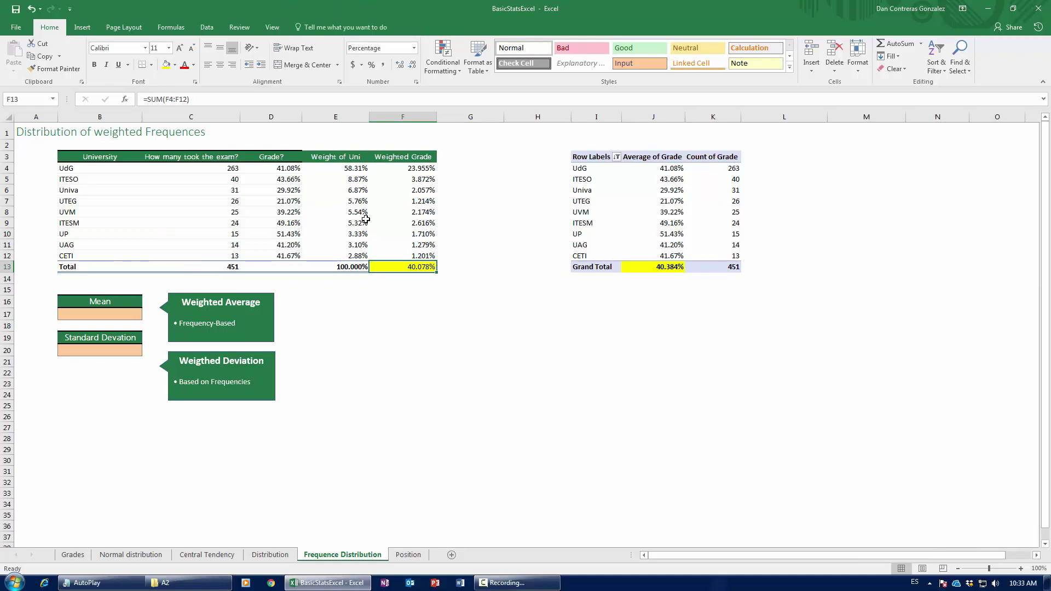
left_click(669, 267)
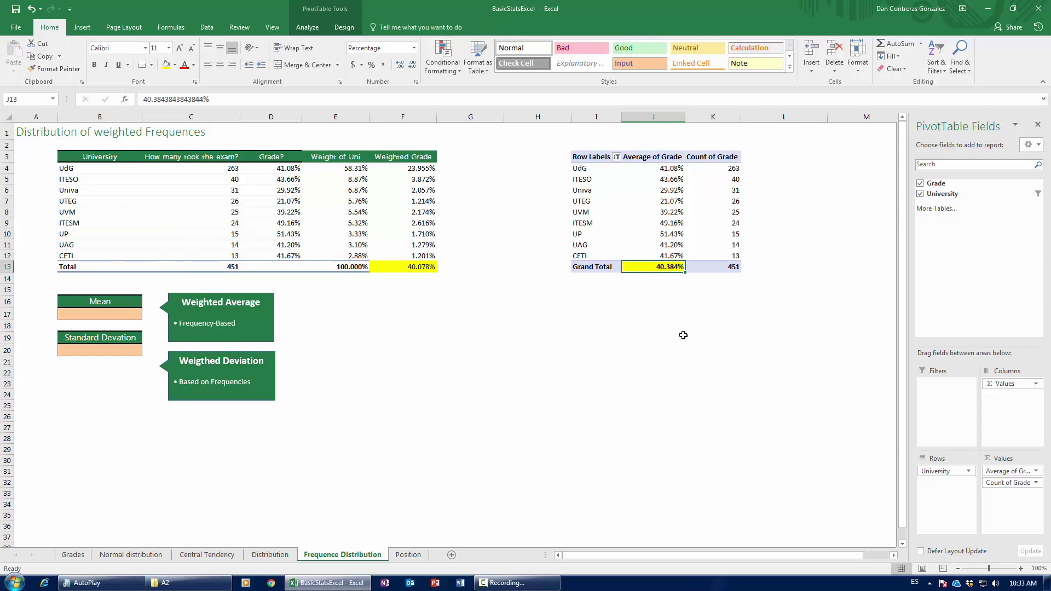
left_click(415, 264)
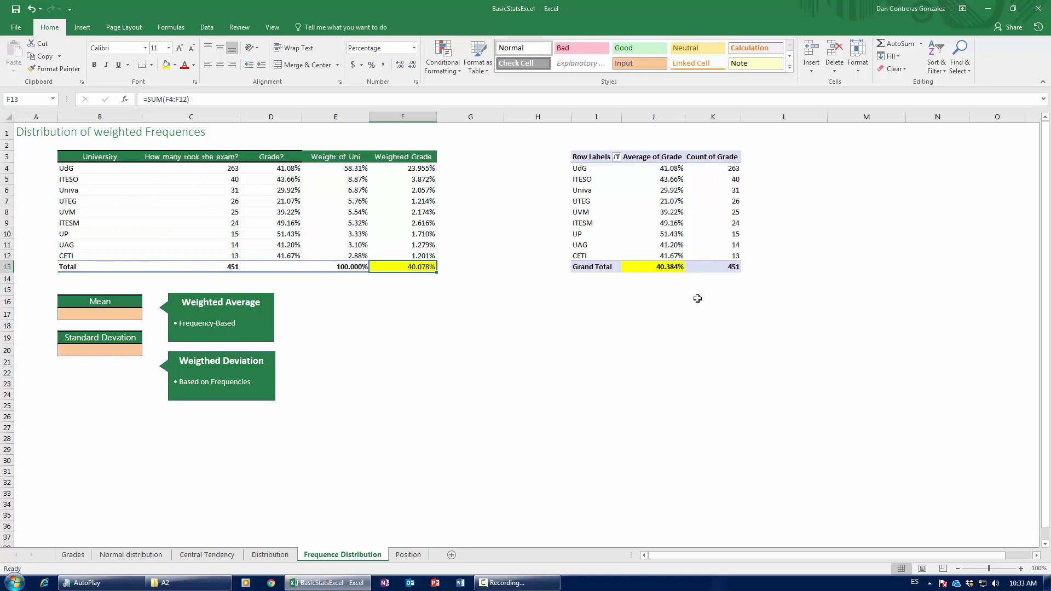
- Examine the Grade column of the Grades sheet for entries without a numeric grade, and return to the Frequence Distribution sheet
left_click(71, 555)
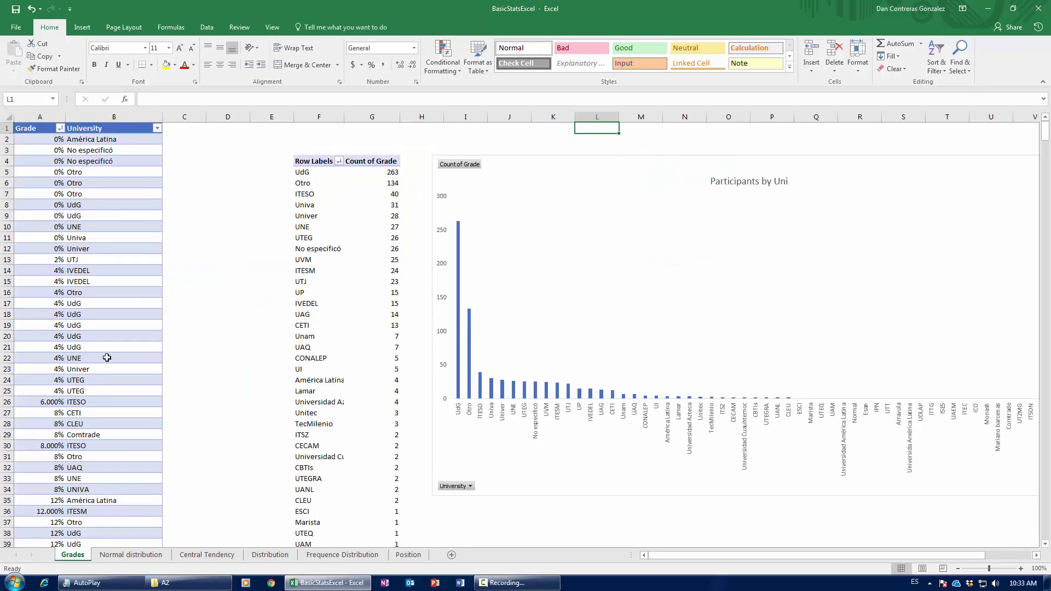
left_click(48, 278)
key("ctrl+Down")
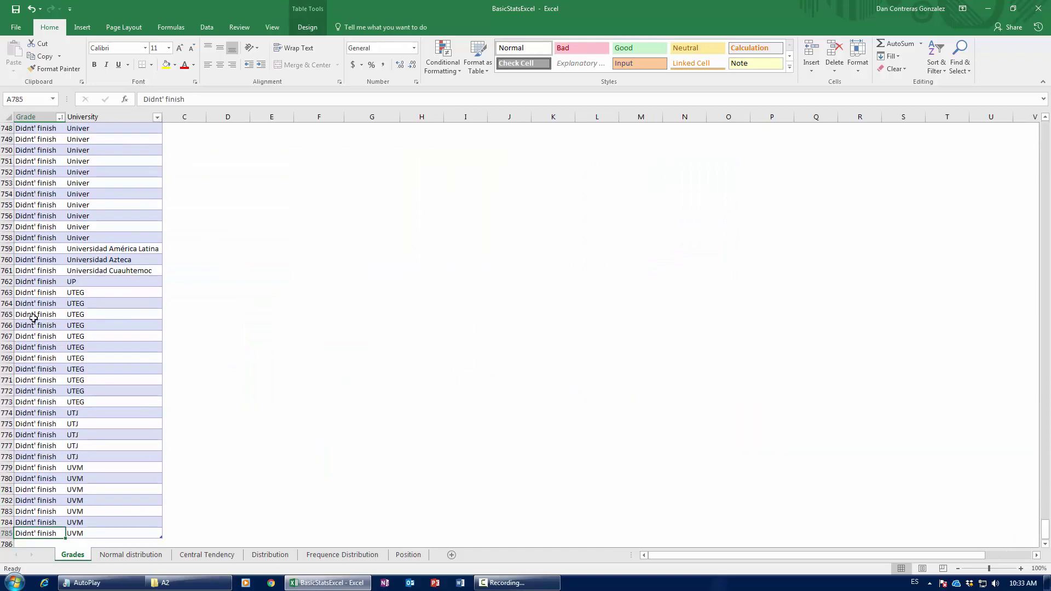
scroll(30, 460, "up", 10)
scroll(32, 469, "up", 20)
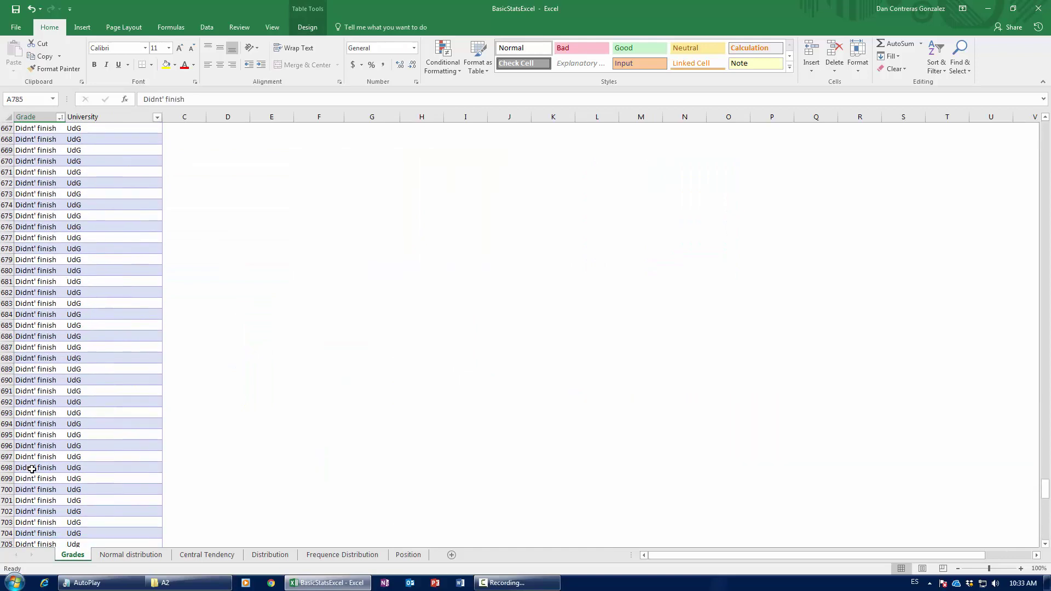
scroll(32, 469, "up", 20)
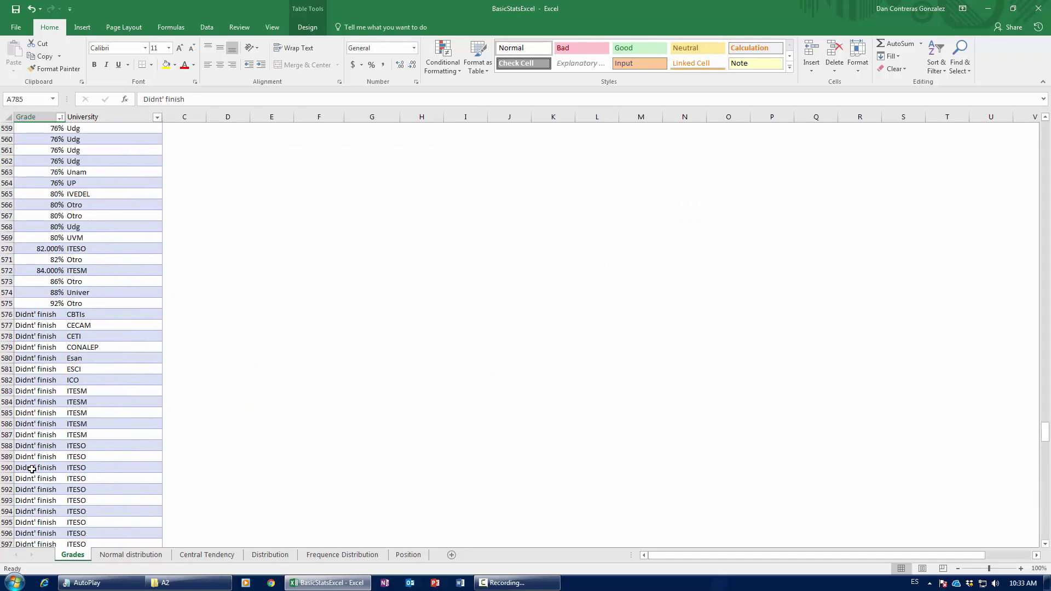
scroll(31, 469, "down", 4)
scroll(31, 469, "down", 1)
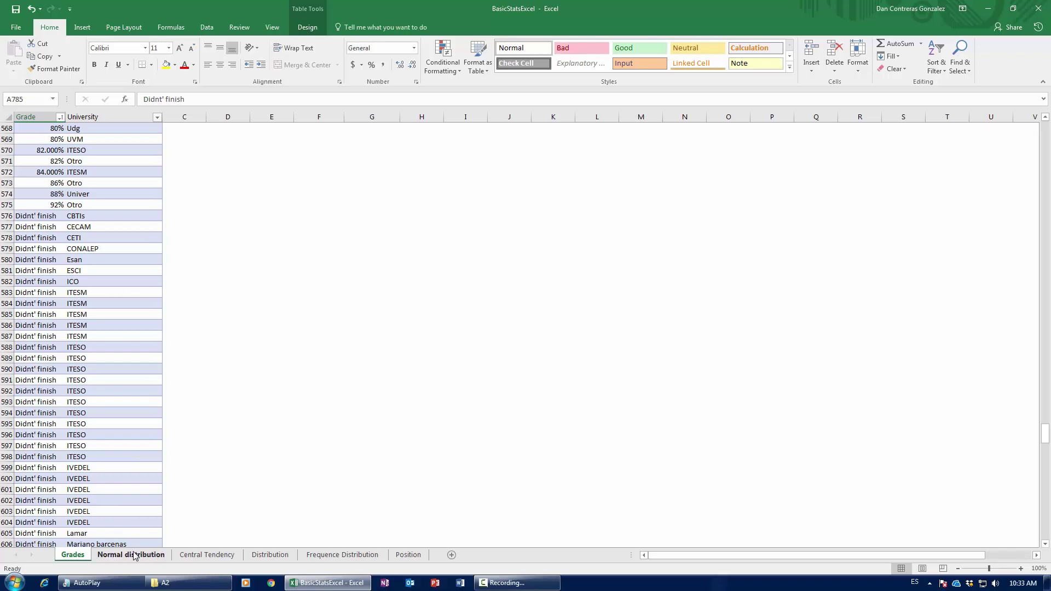
left_click(270, 555)
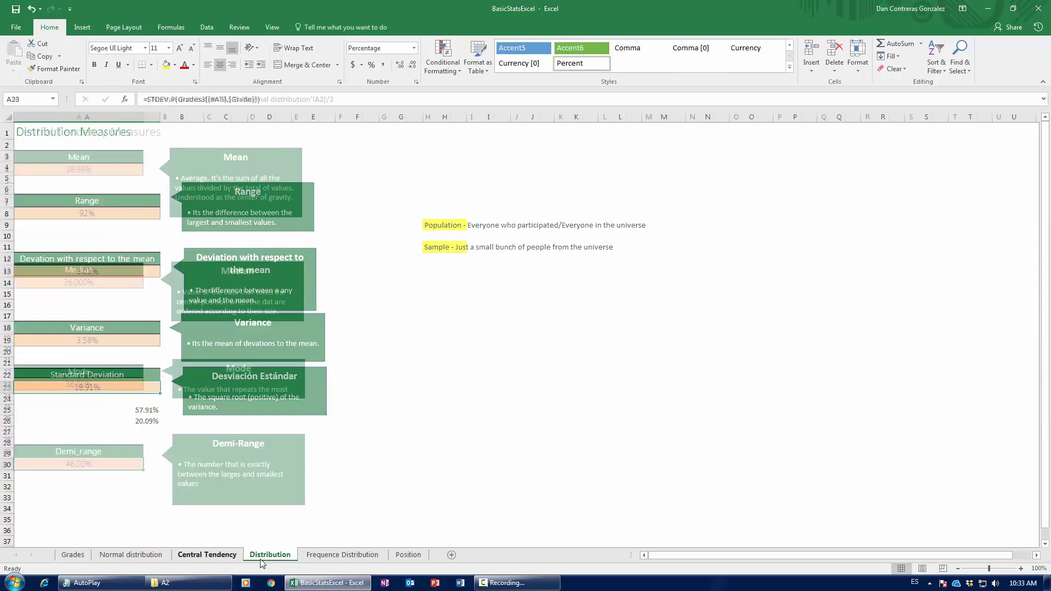
left_click(311, 557)
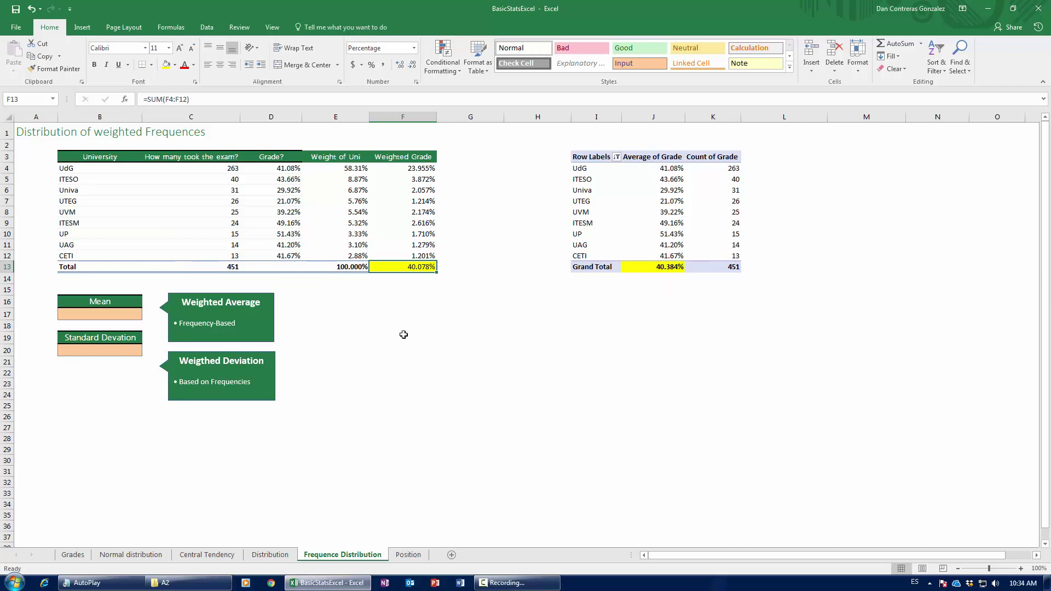
- Link the Mean cell B17 to the pivot table's average Grand Total and show it with four decimals
left_click(112, 314)
type("=")
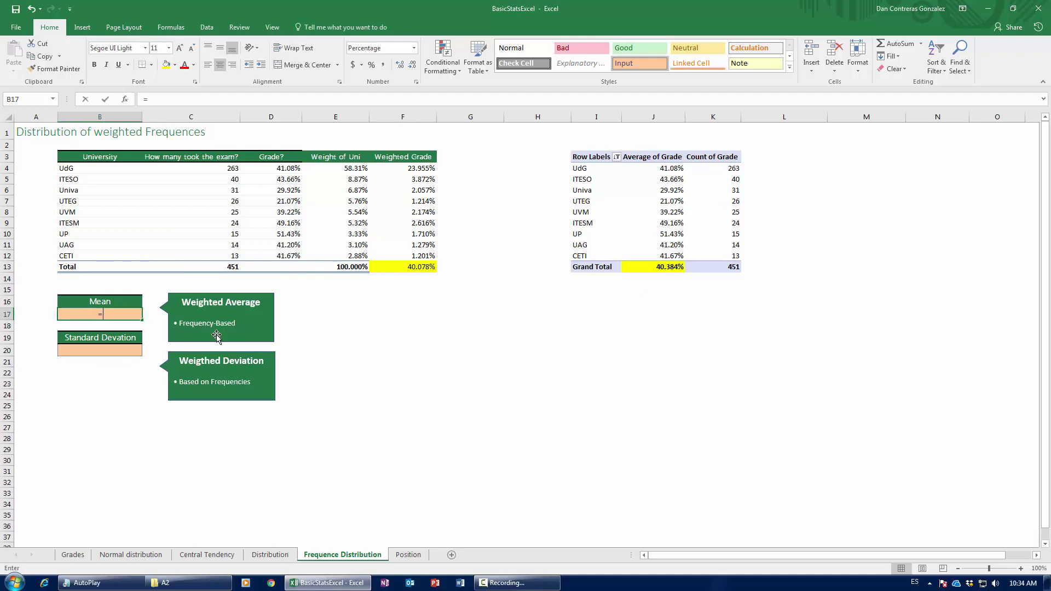
left_click(675, 268)
key("Return")
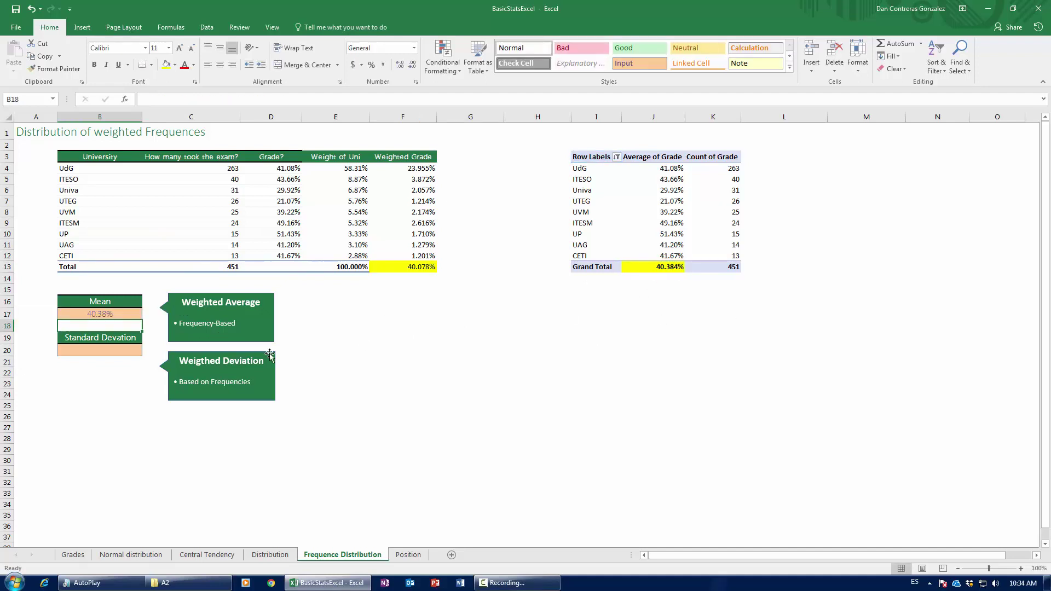
left_click(111, 315)
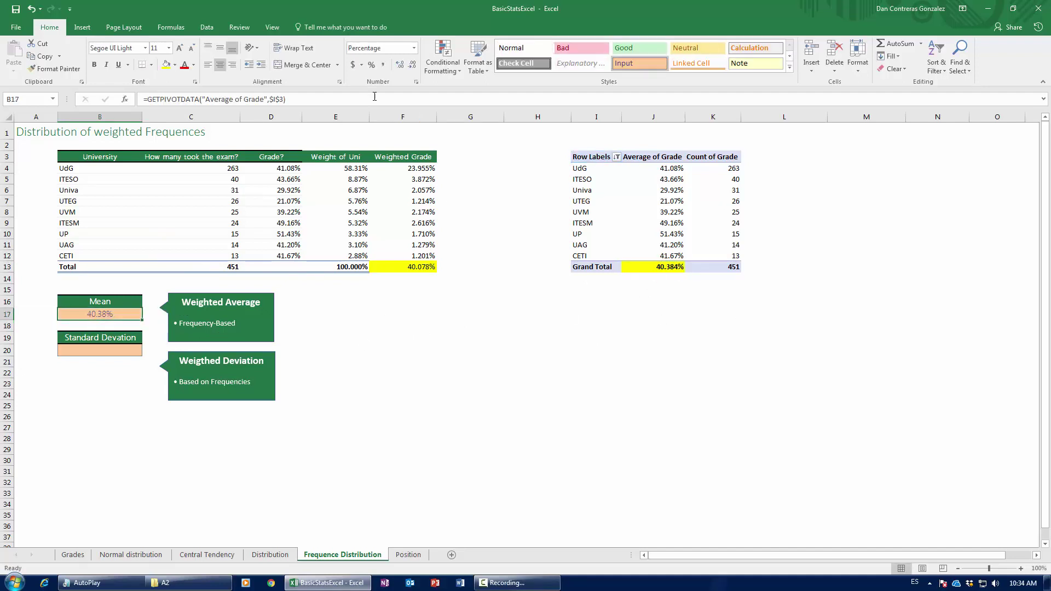
left_click(400, 65)
left_click(401, 65)
- Change the pivot table's Average of Grade value field to be summarized by StdDevp
left_click(110, 356)
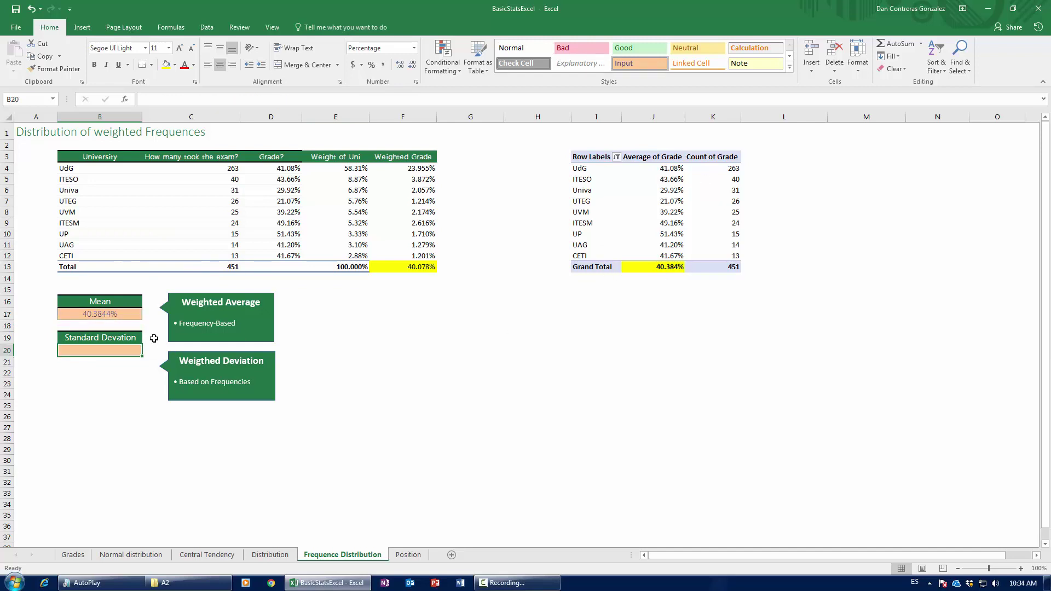
left_click(667, 213)
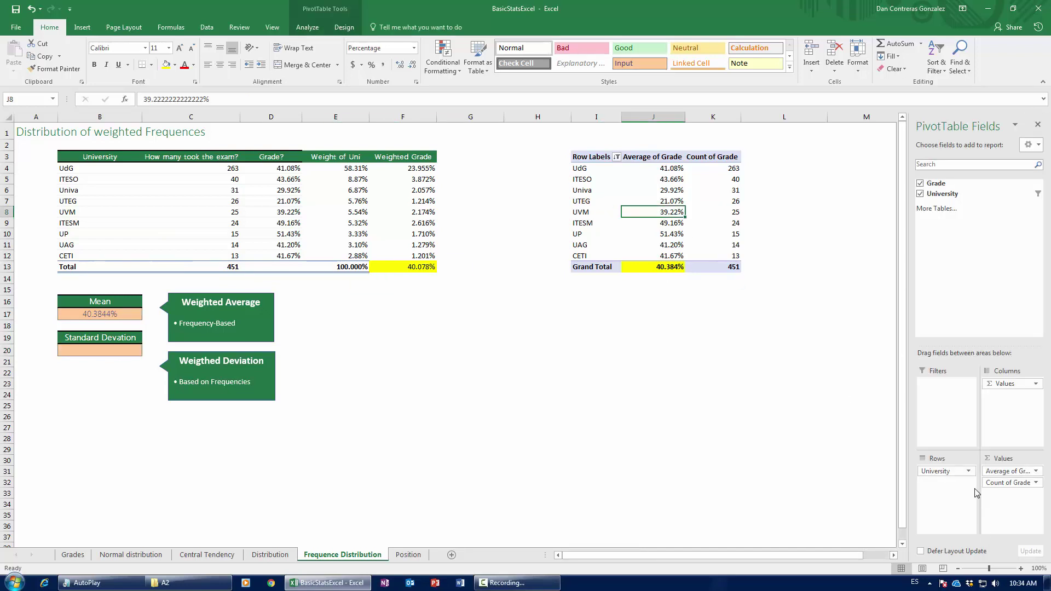
left_click(1002, 472)
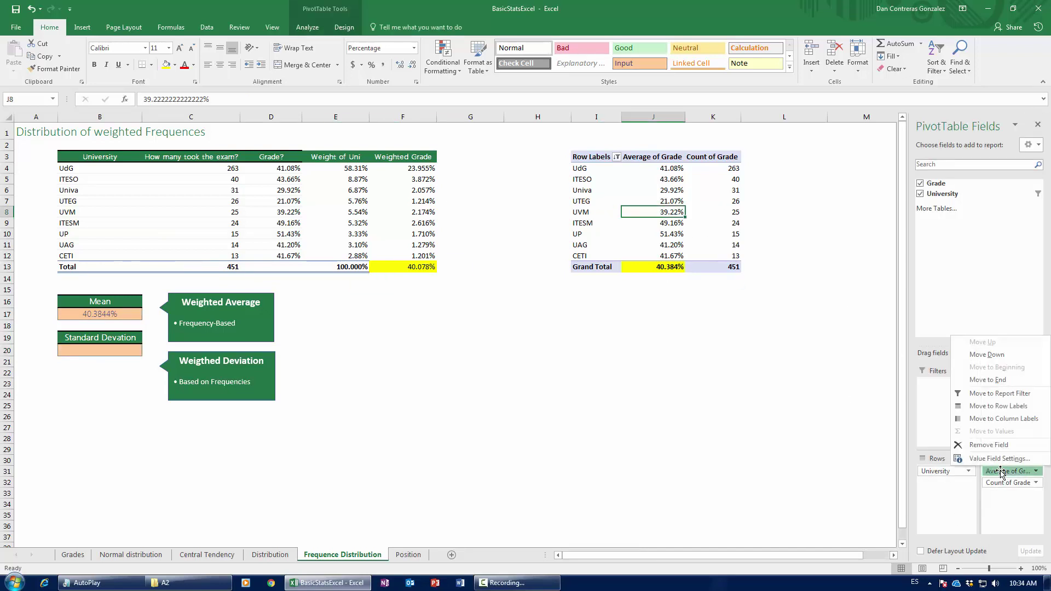
left_click(999, 459)
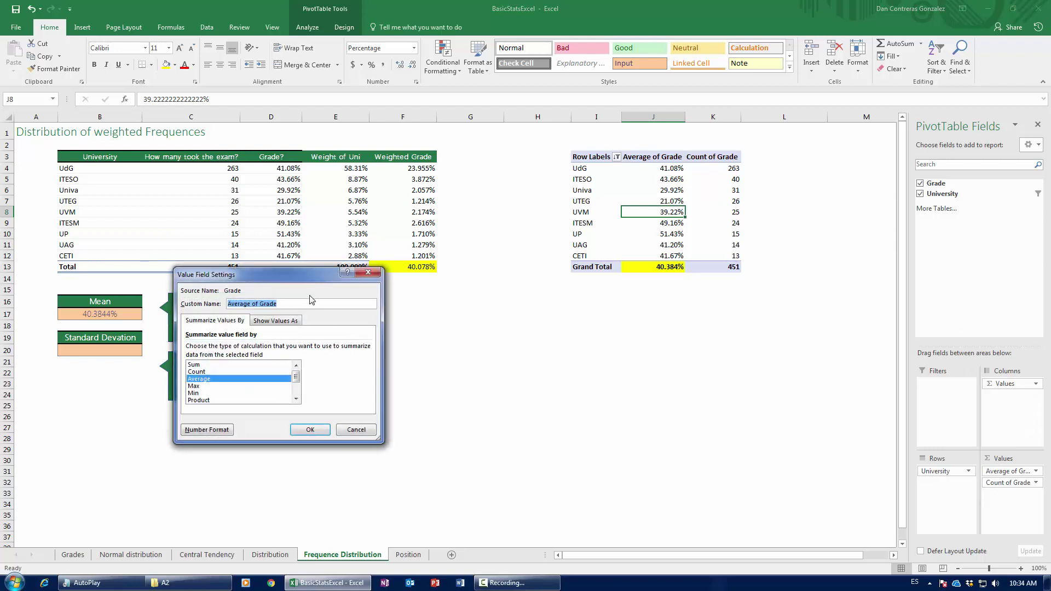
left_click_drag(475, 334, 478, 352)
left_click(398, 337)
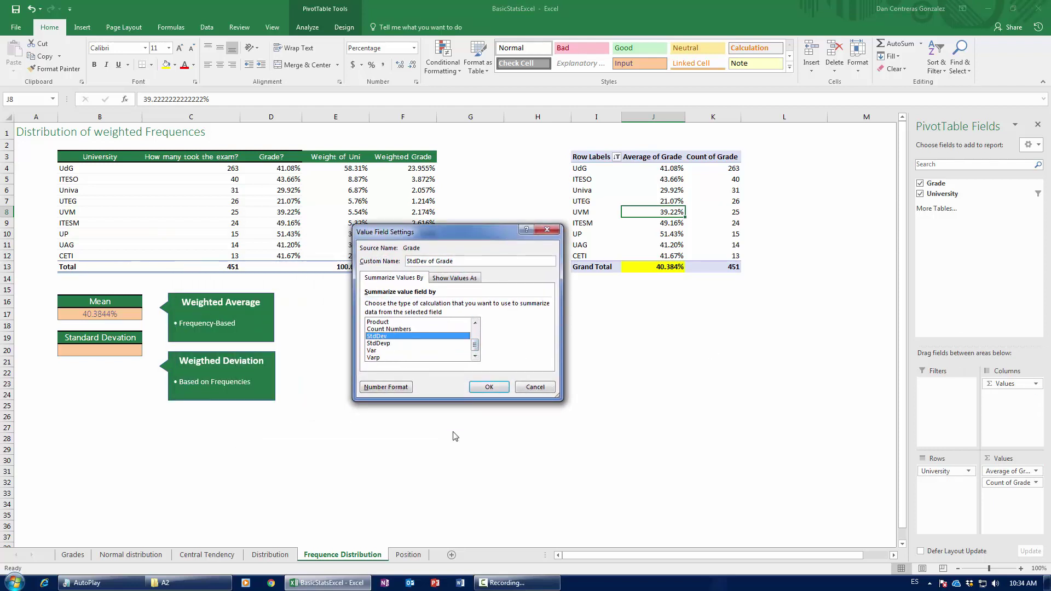
left_click(392, 343)
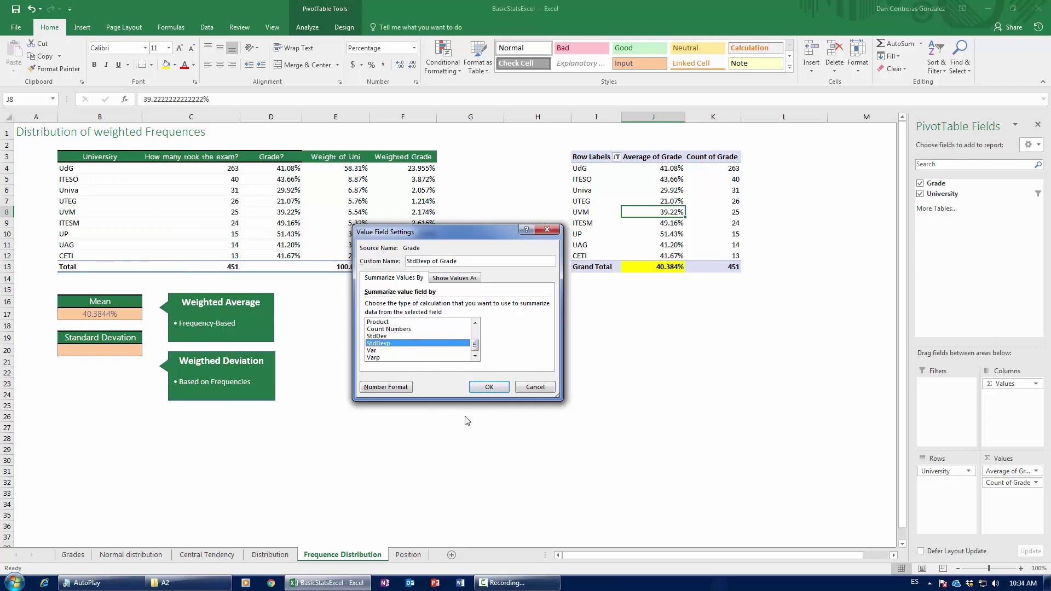
left_click(489, 387)
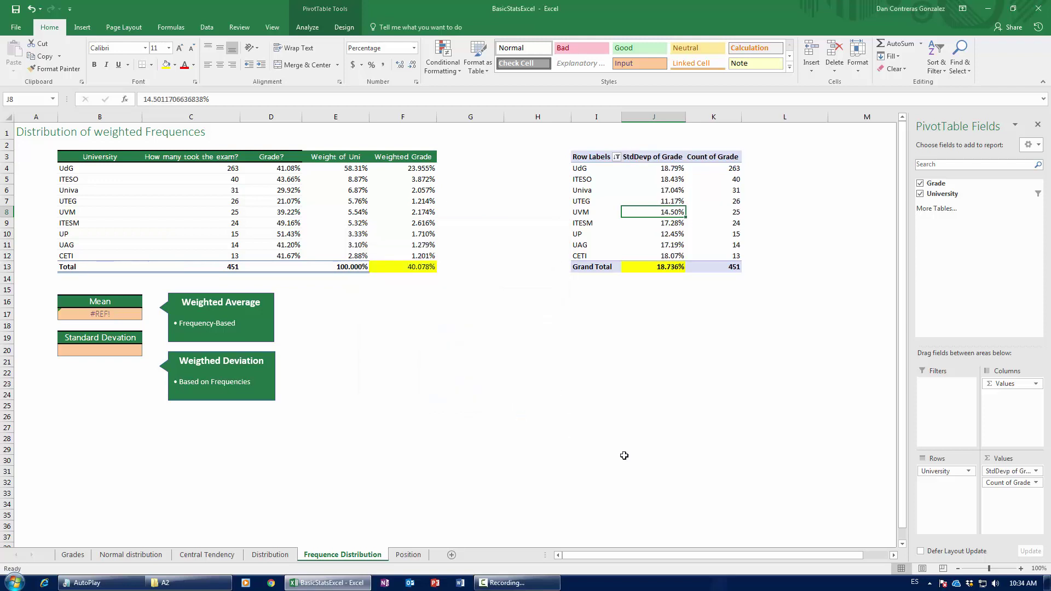
- Enter 18.736 as the Standard Deviation in cell B20
left_click(97, 350)
type("18.")
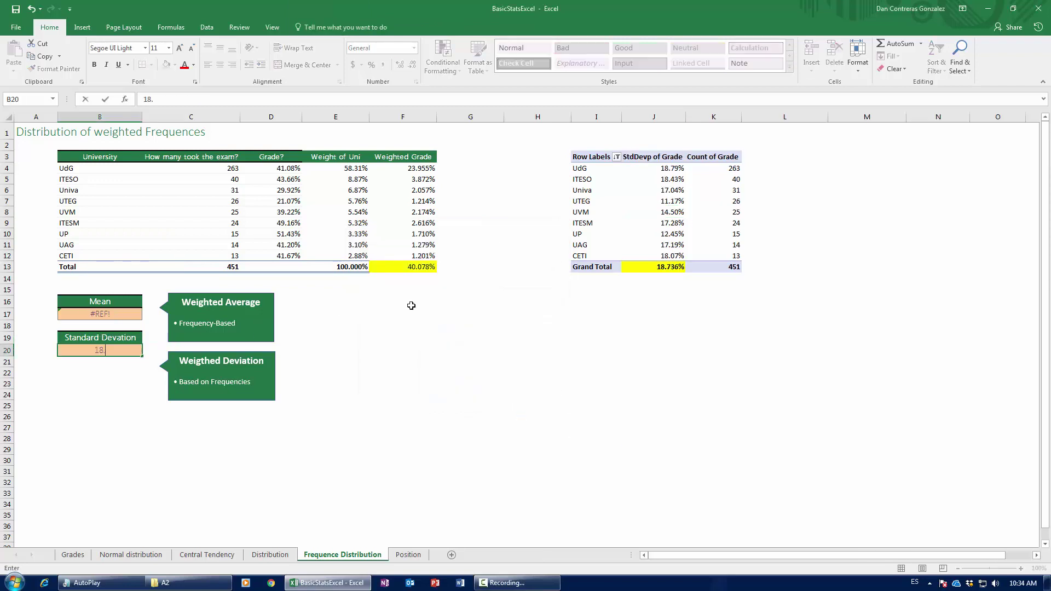
type("736")
key("Return")
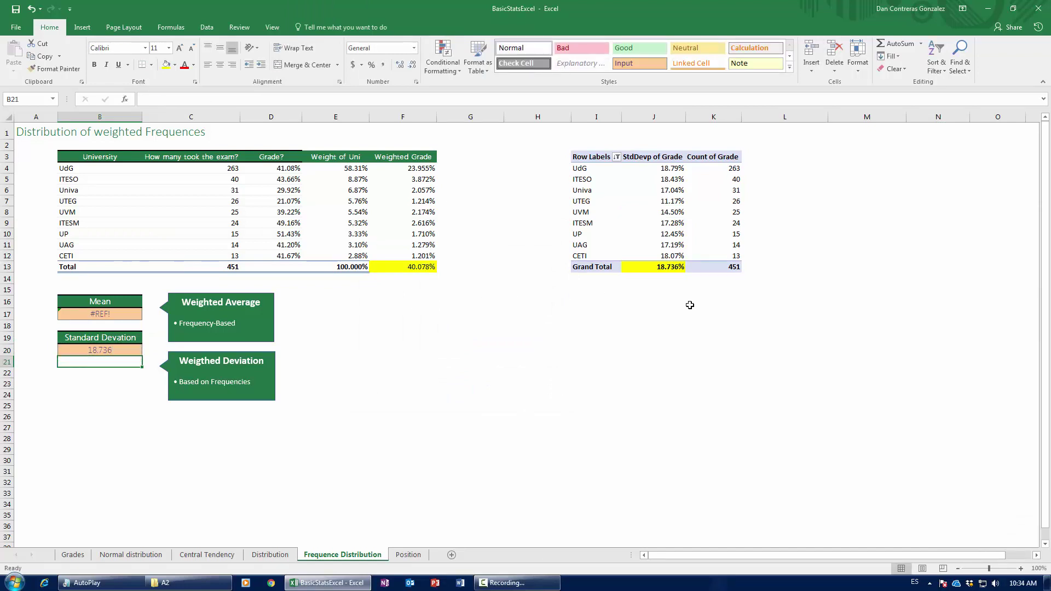
key("ctrl+z")
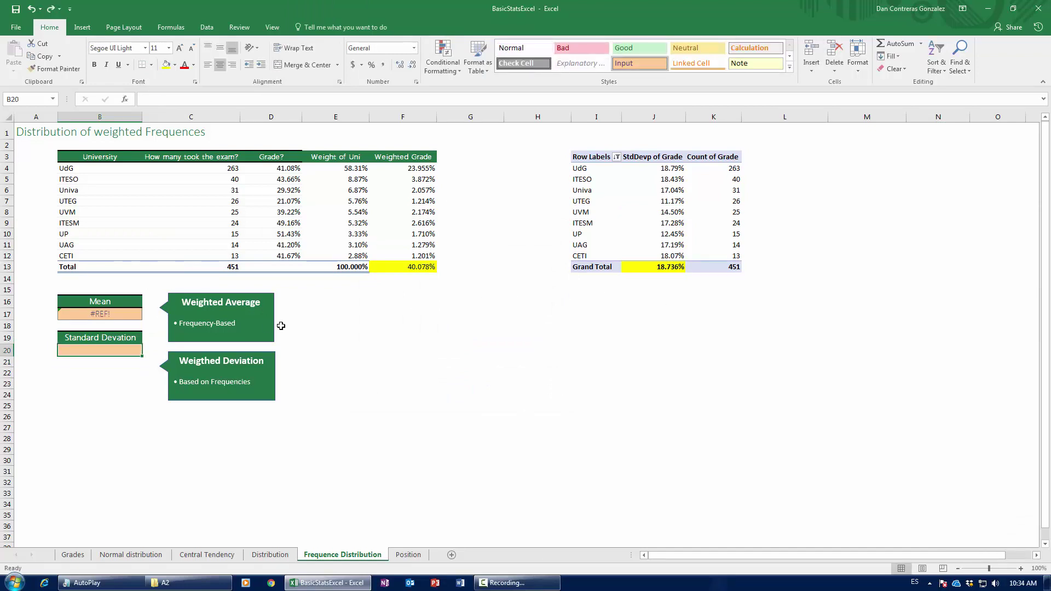
key("ctrl+y")
- Change the pivot table's StdDevp of Grade value field to be summarized by Average
left_click(655, 270)
left_click(1010, 471)
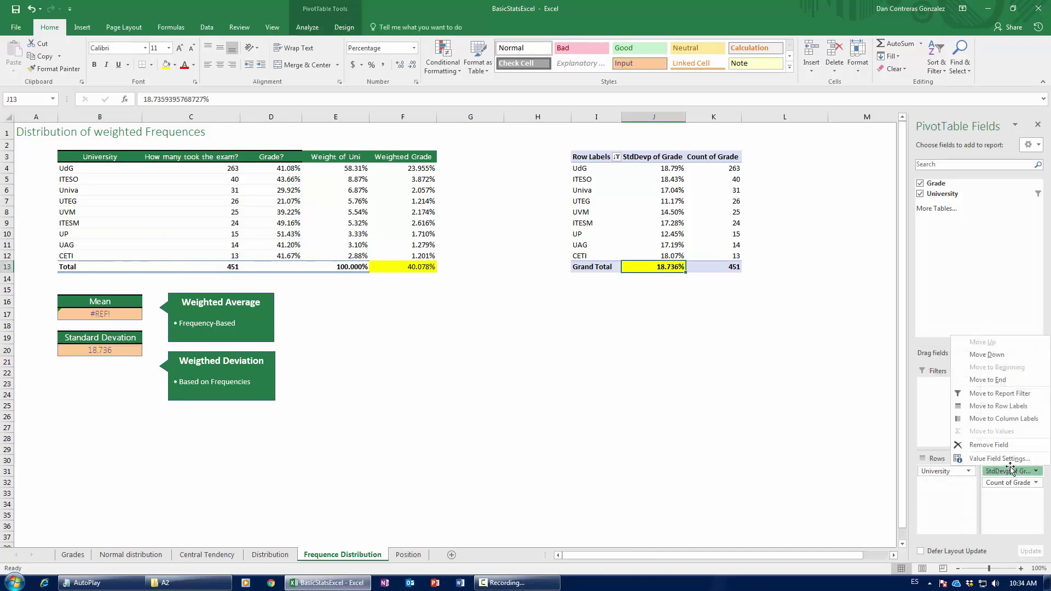
left_click(1001, 460)
scroll(470, 352, "up", 1)
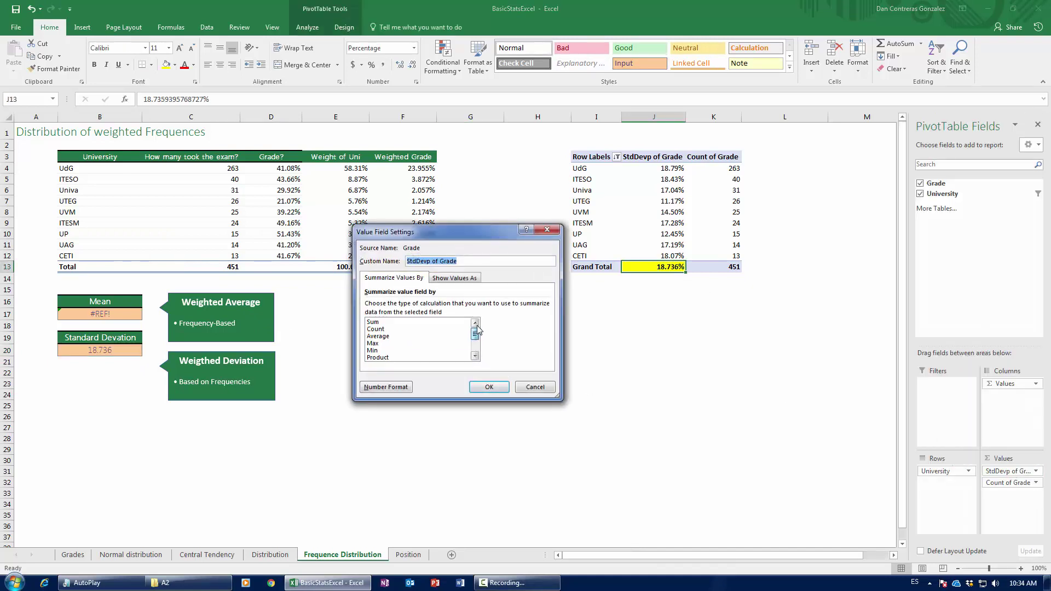
left_click(397, 336)
left_click(489, 387)
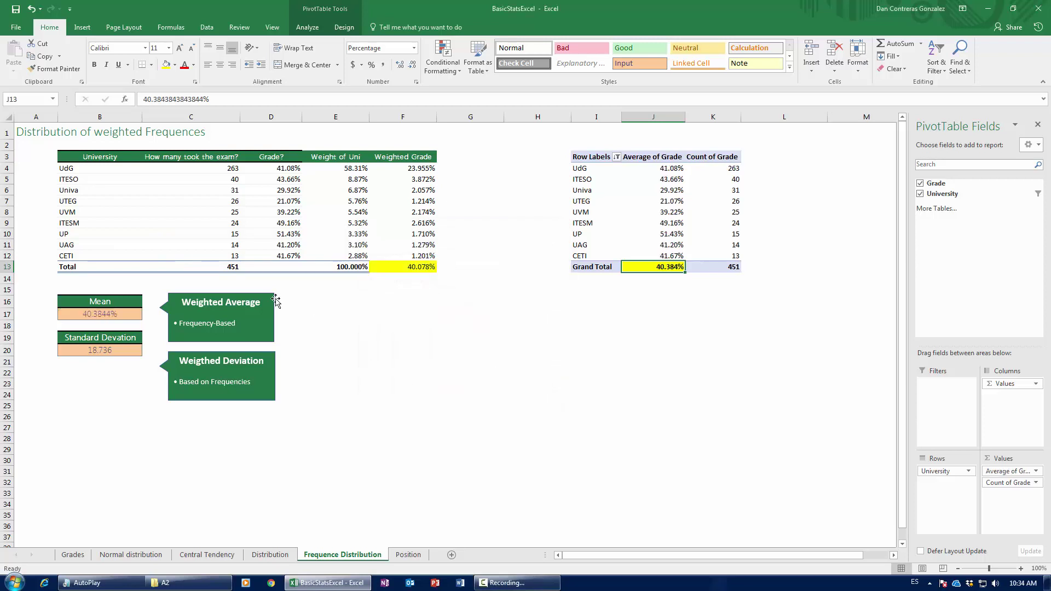
- Replace the Mean formula in cell B17 with the fixed value 40.384%
left_click(94, 313)
type("40384")
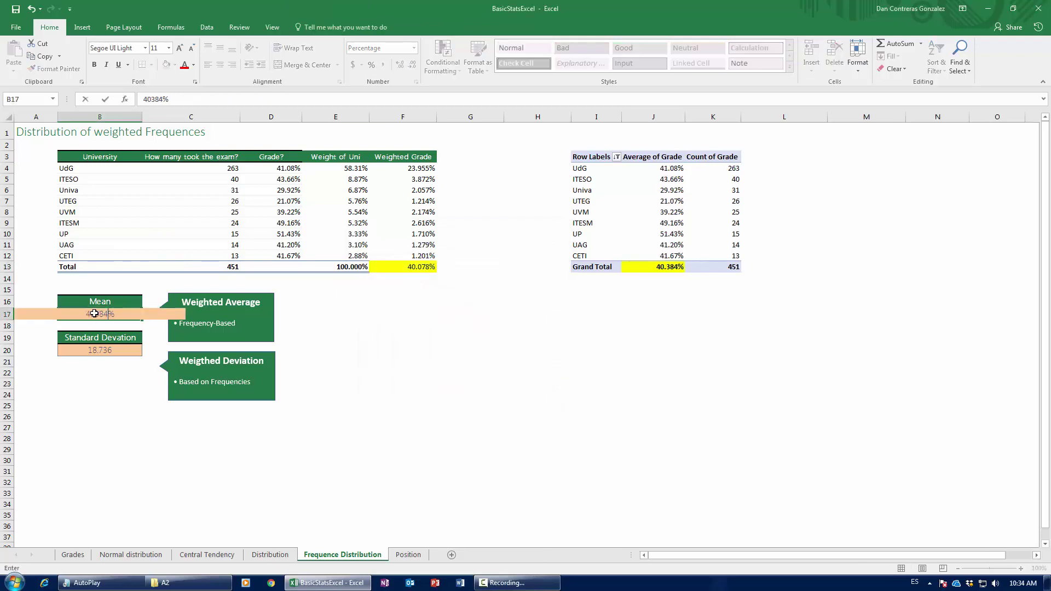
key("Return")
left_click(110, 309)
type("40.384")
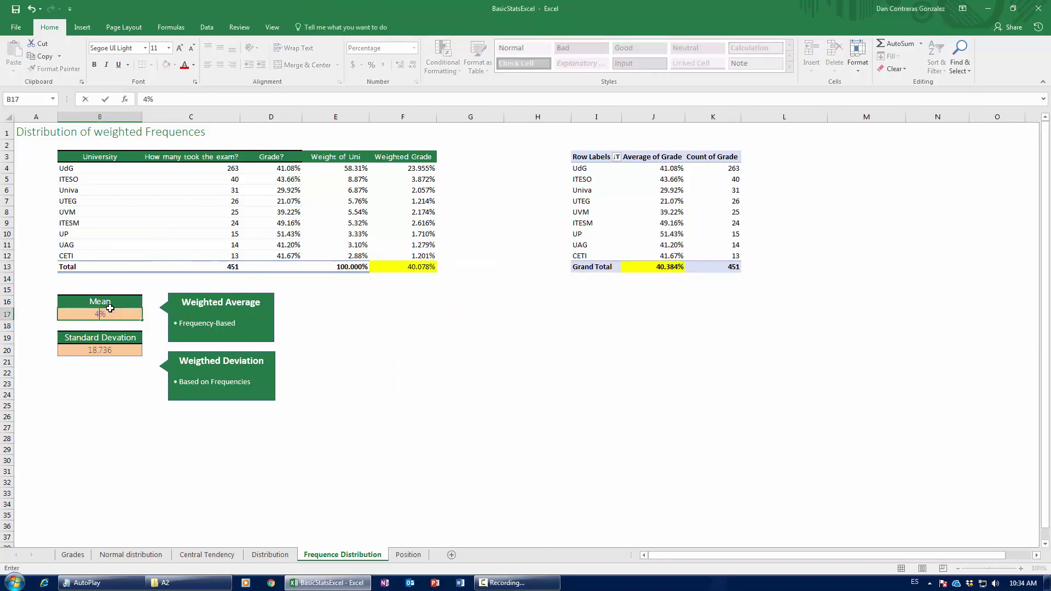
key("Return")
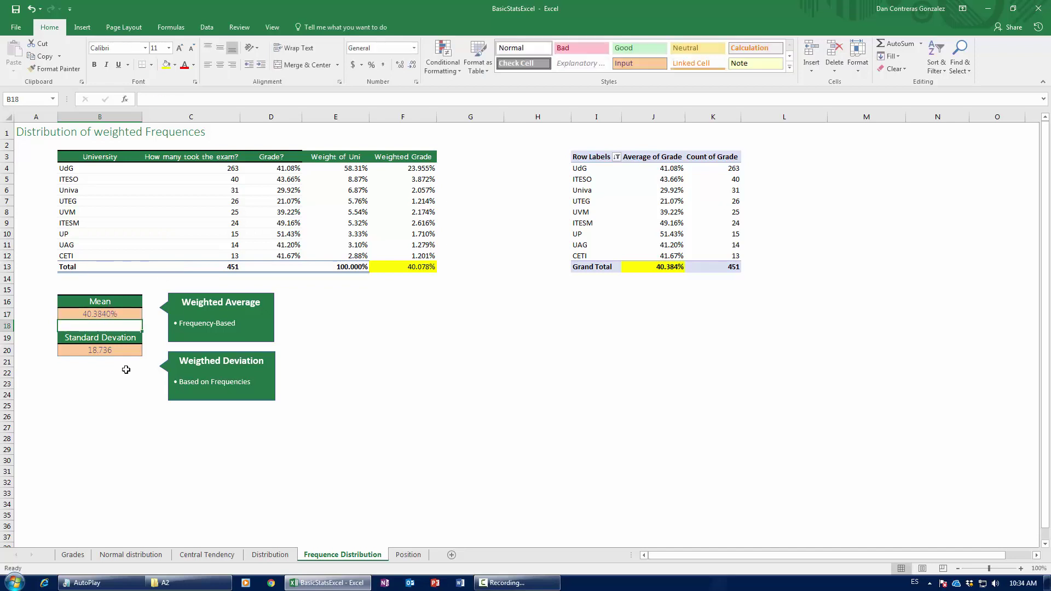
- Correct the Standard Deviation in cell B20 to 0.18736
left_click(105, 355)
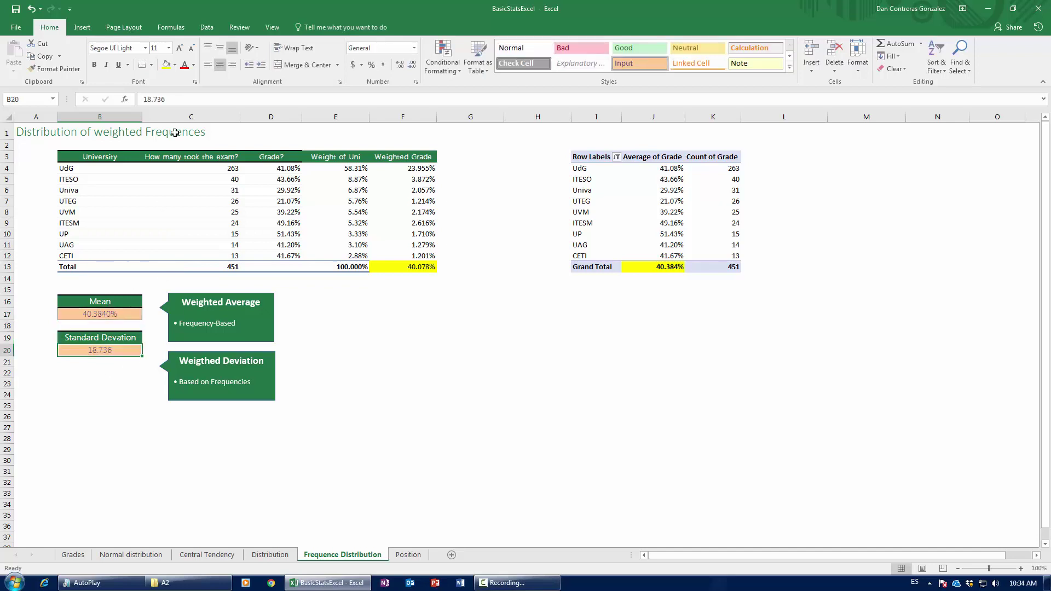
left_click(182, 100)
key("Escape")
left_click(155, 99)
key("BackSpace")
key("Left")
key("Left")
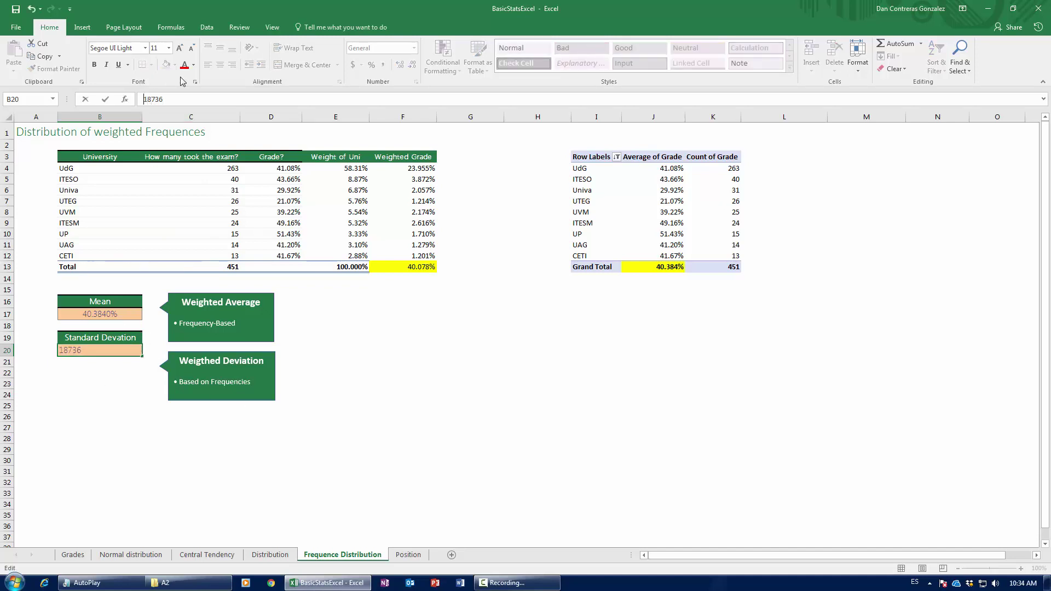
type("0.")
key("Return")
key("Up")
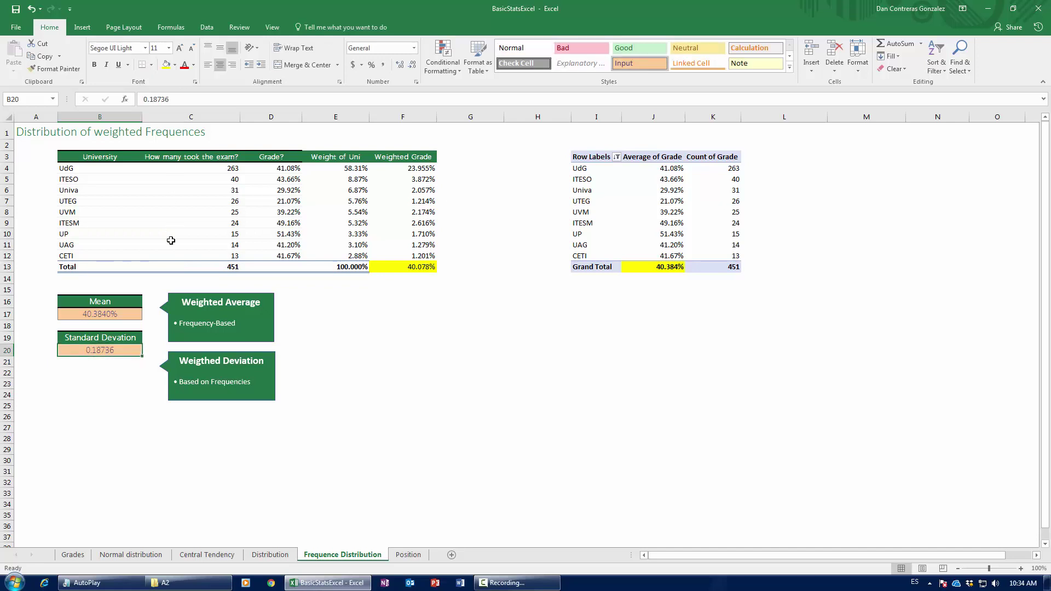
- Format the Standard Deviation cell B20 as a percentage with three decimals
key("ctrl+shift+5")
left_click(399, 67)
left_click(399, 67)
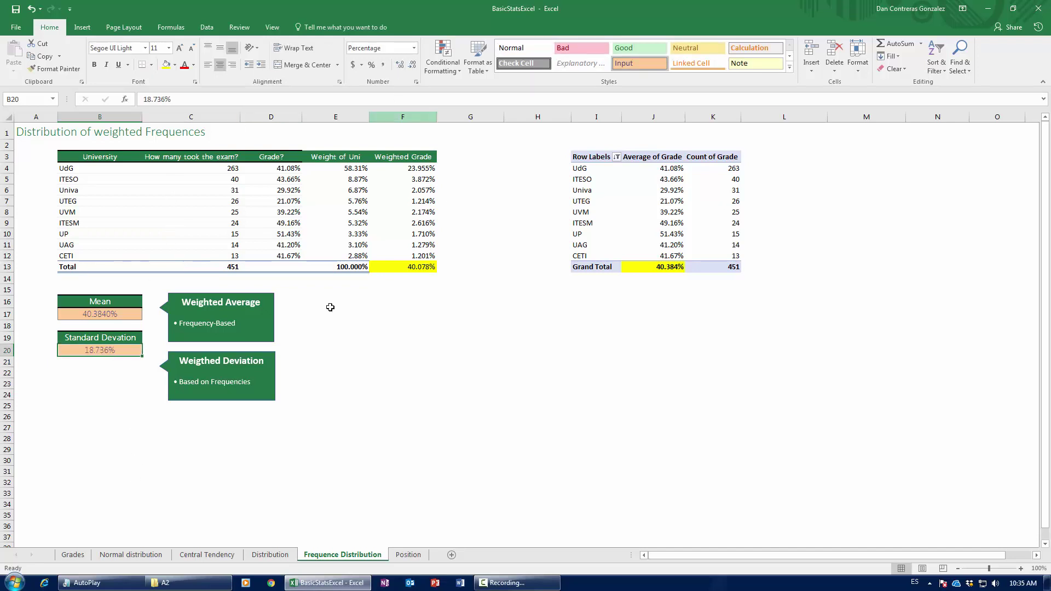
- Open the Position sheet and widen columns C and D so the Percentages header fits
left_click(409, 555)
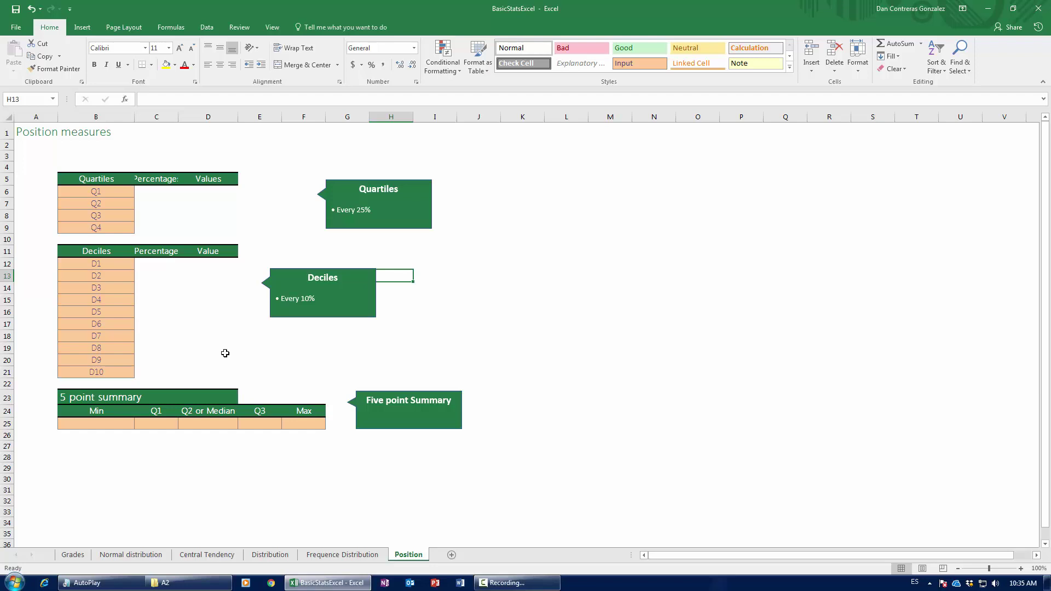
left_click_drag(178, 117, 288, 113)
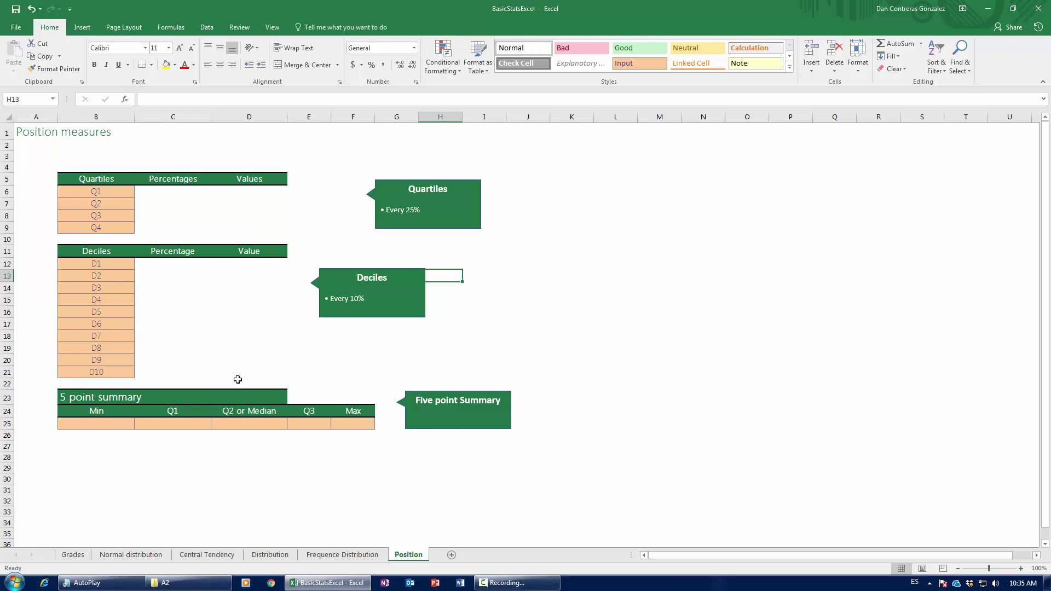
- Look at the grade distribution chart on the Normal distribution sheet and return to the Position sheet
left_click(131, 555)
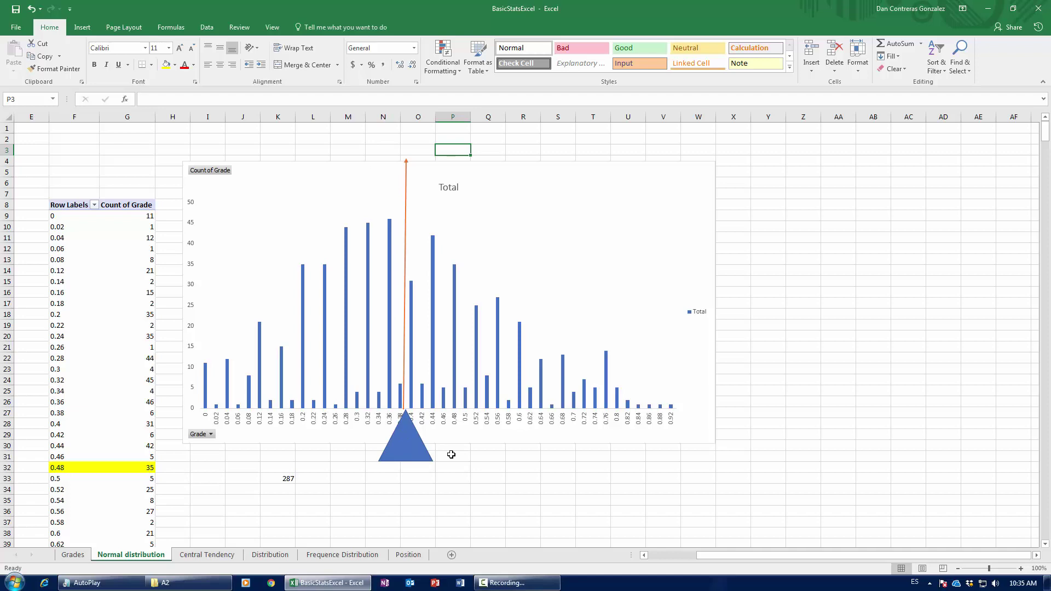
left_click(334, 557)
left_click(415, 555)
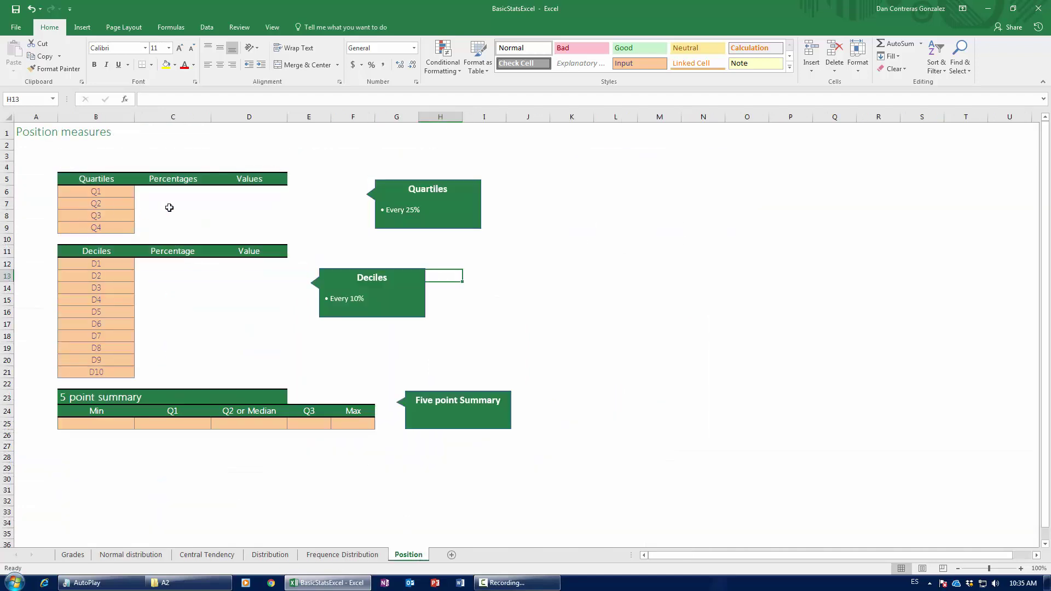
left_click(151, 196)
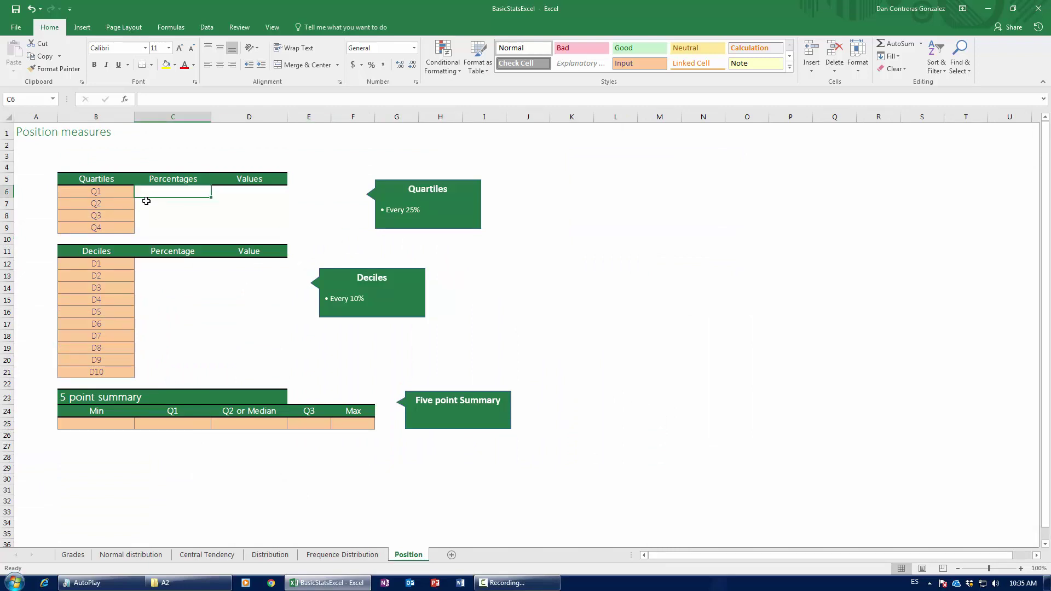
type("=")
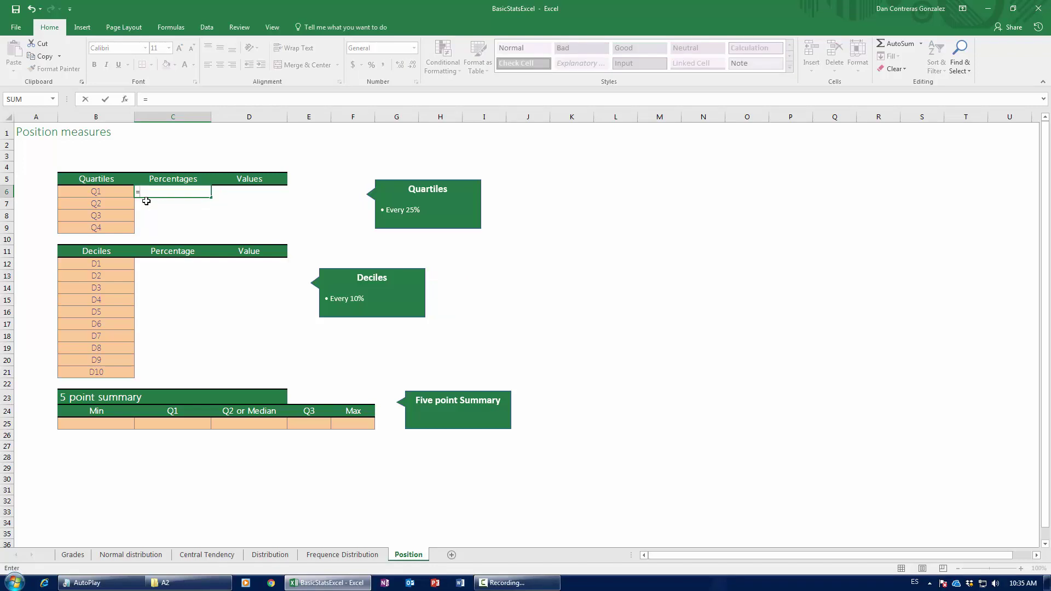
type("q")
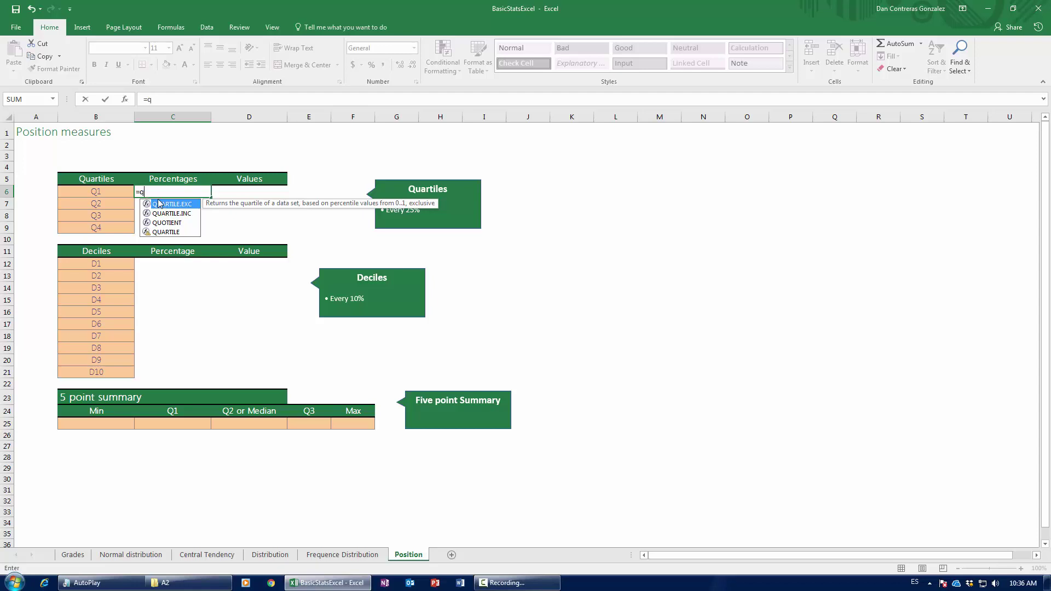
key("Escape")
key("Escape")
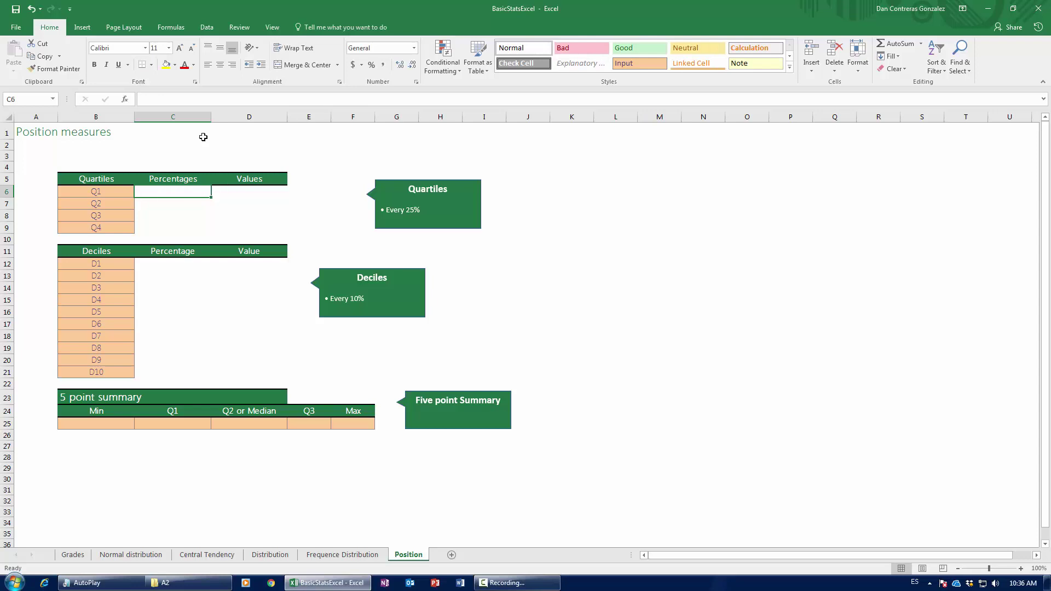
- Review the Array and Quart argument descriptions of the QUARTILE.INC function for cell C6, and discard the formula
type("=q")
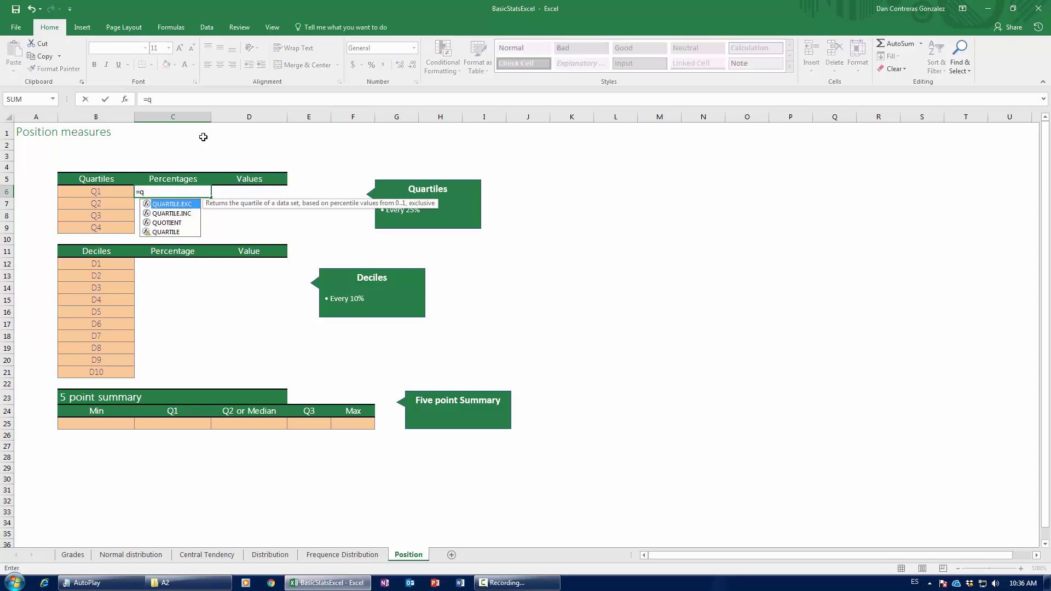
type("ua")
key("Down")
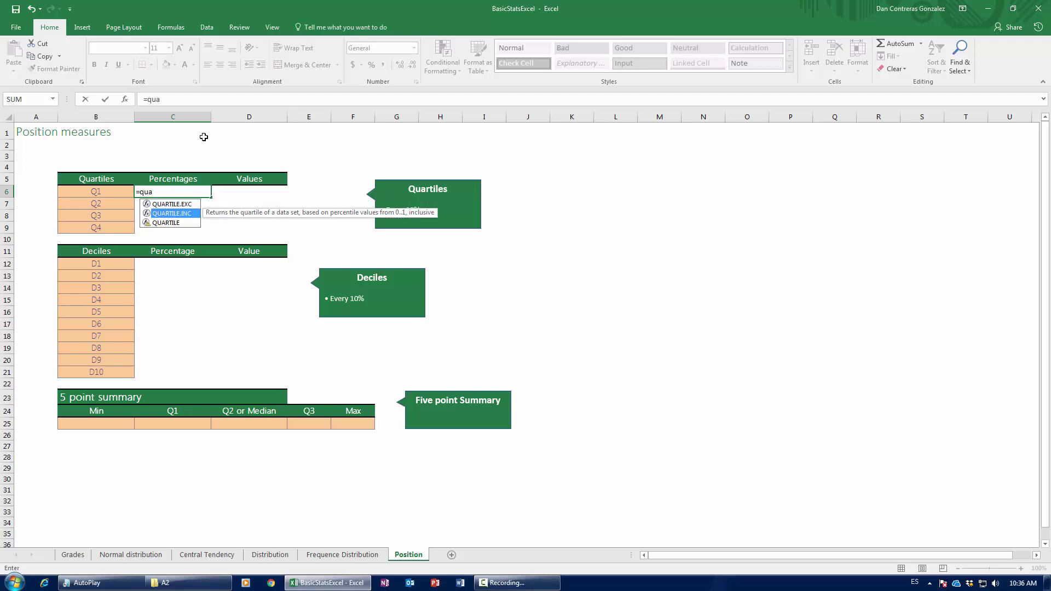
key("Tab")
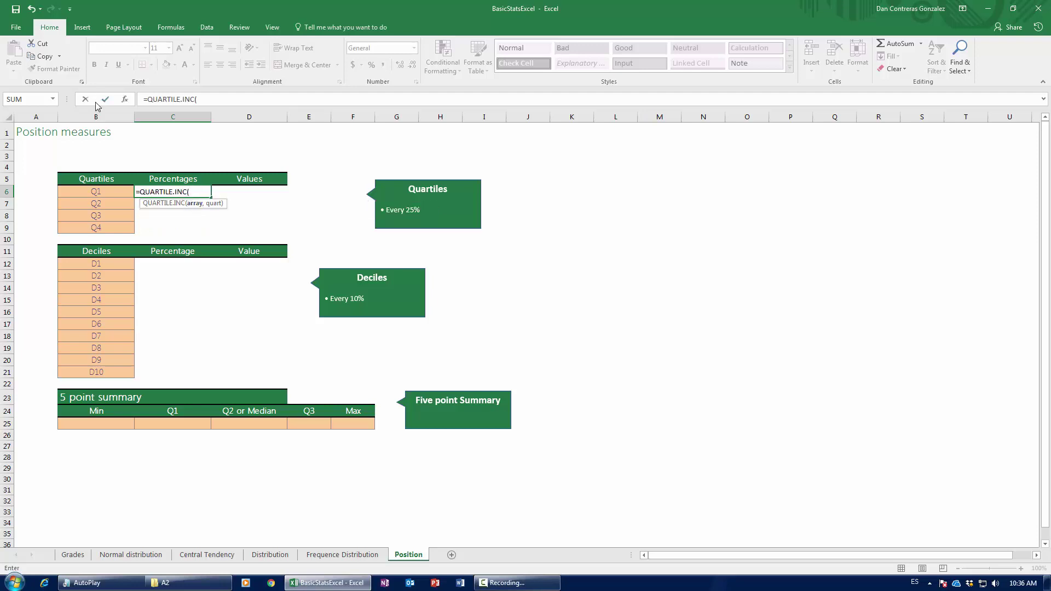
left_click(125, 99)
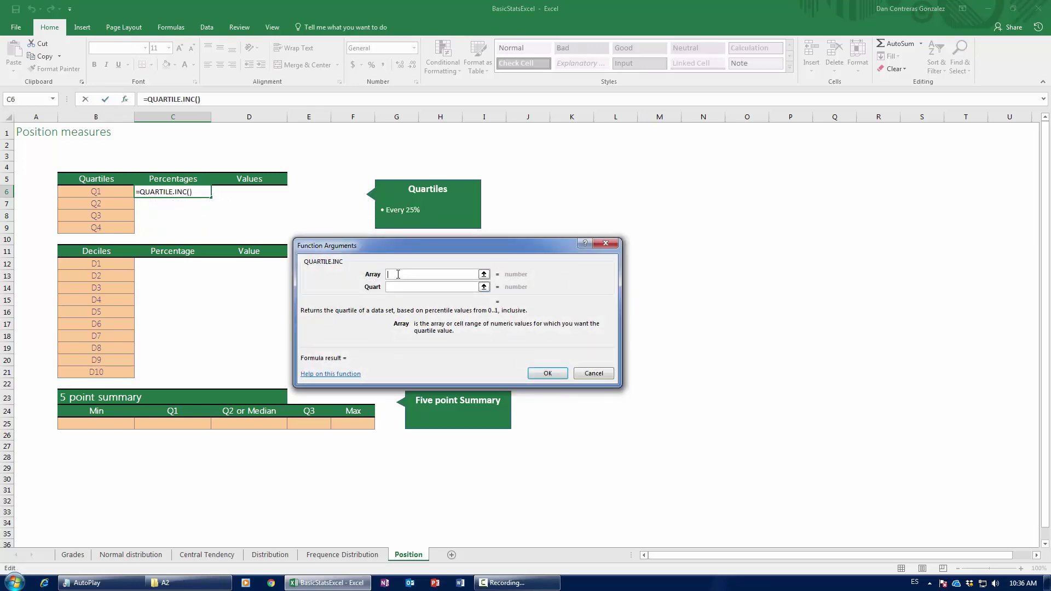
left_click(402, 287)
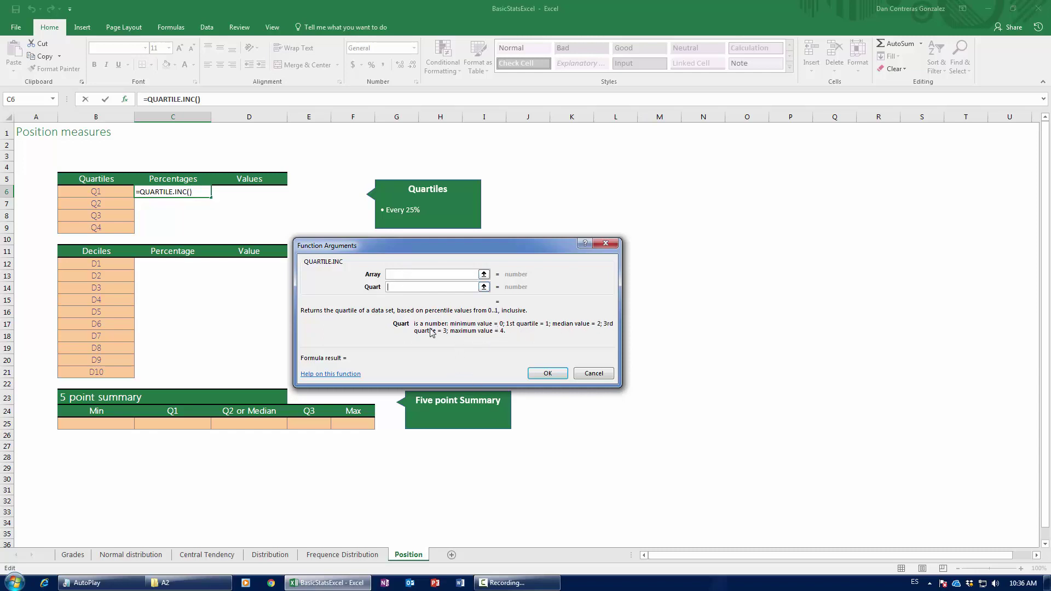
left_click(591, 374)
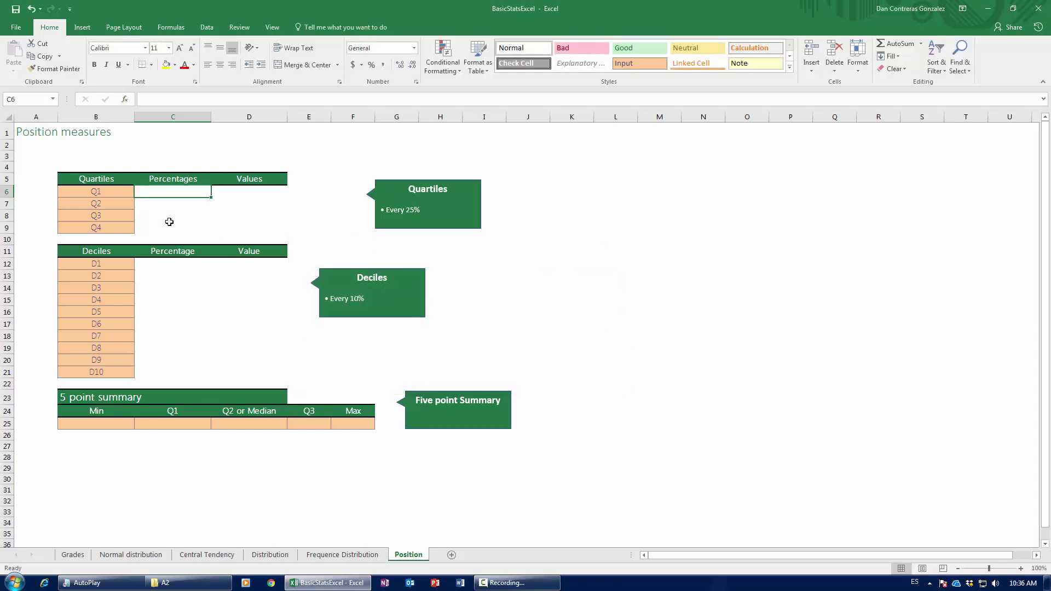
- Enter the quartile numbers 1, 2, 3 and 4 for Q1 to Q4 in cells C6 to C9
type("1")
key("Return")
type("2")
key("Return")
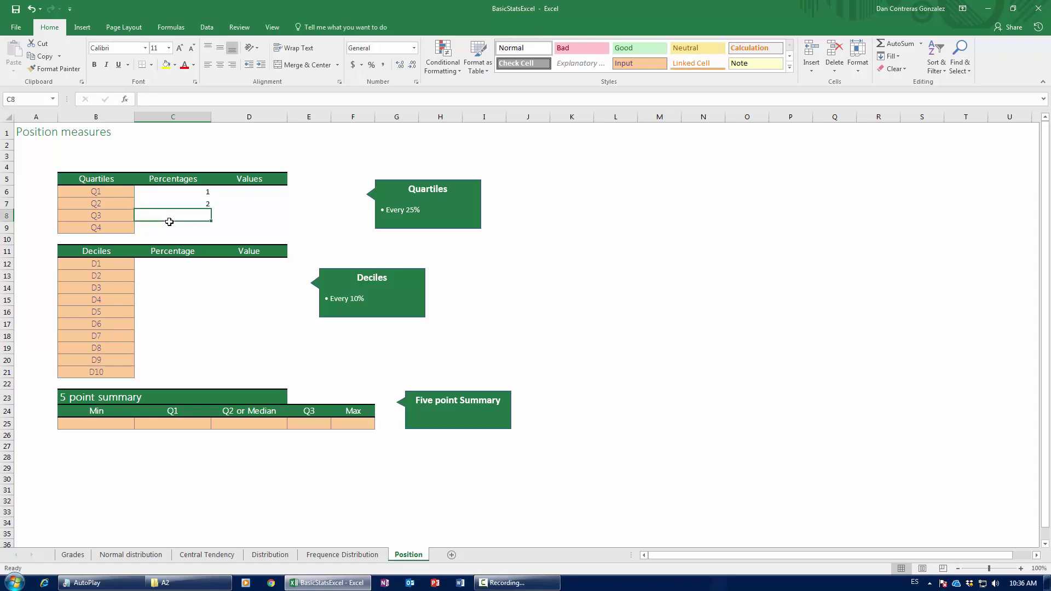
type("3")
key("Return")
type("4")
key("Return")
key("Up")
key("Up")
key("Up")
key("Up")
key("Up")
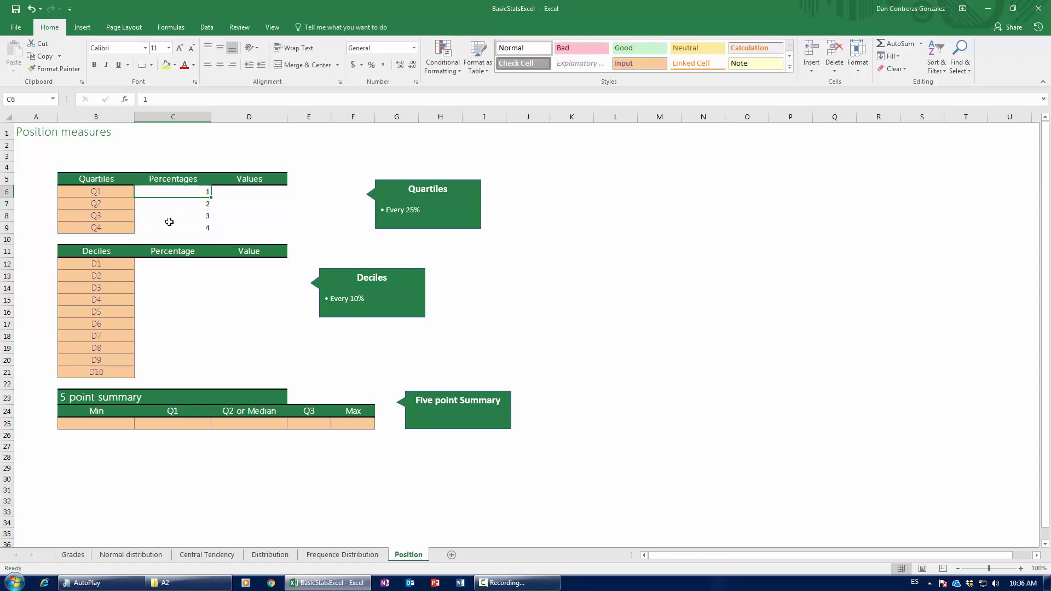
- Start a QUARTILE.INC formula for Q1 in the Values cell D6
key("Right")
key("Down")
type("=qua")
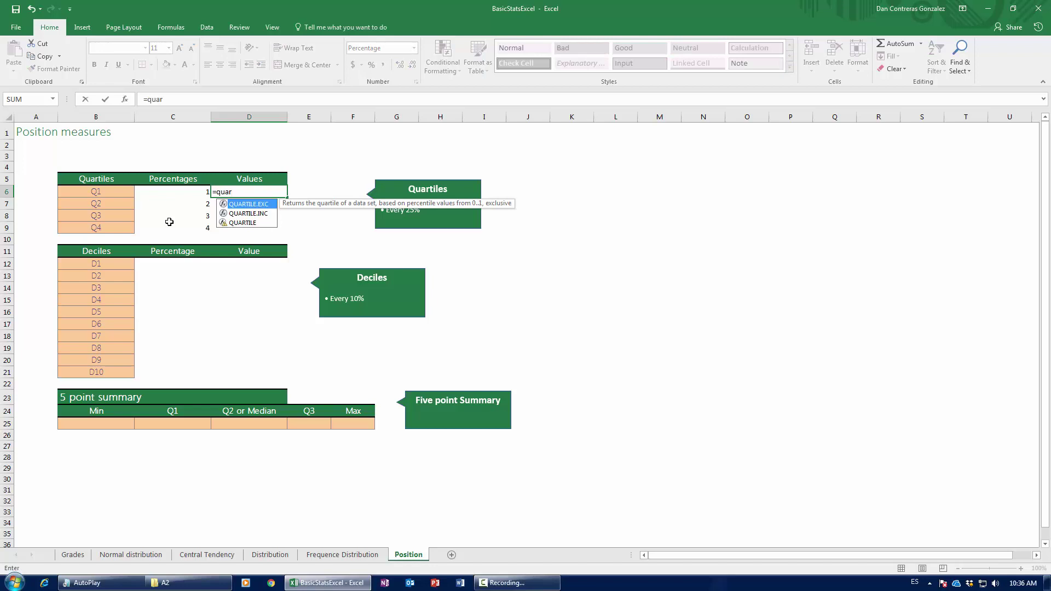
key("Down")
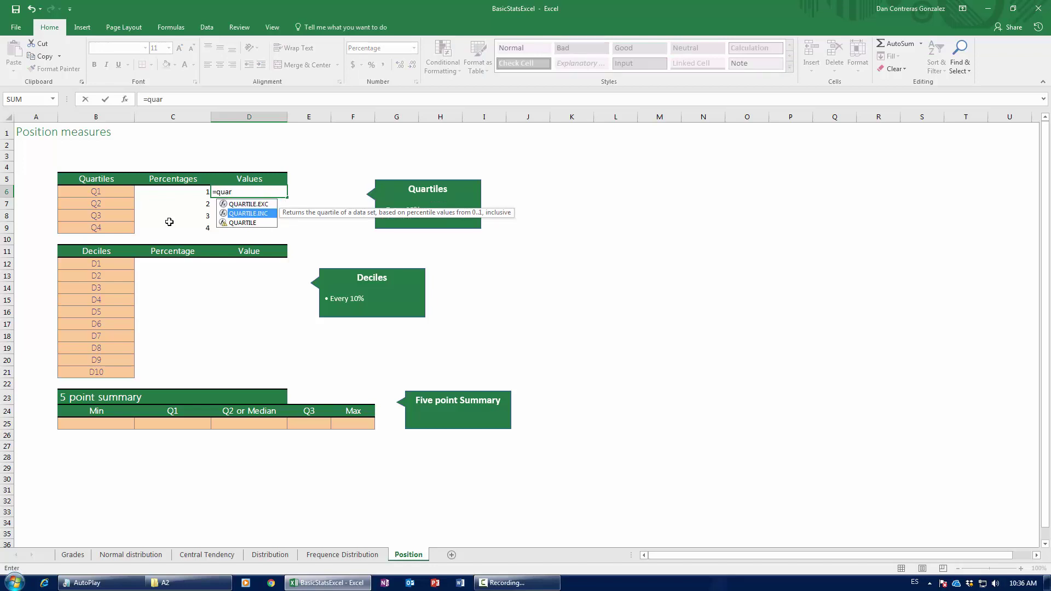
type("r")
key("Tab")
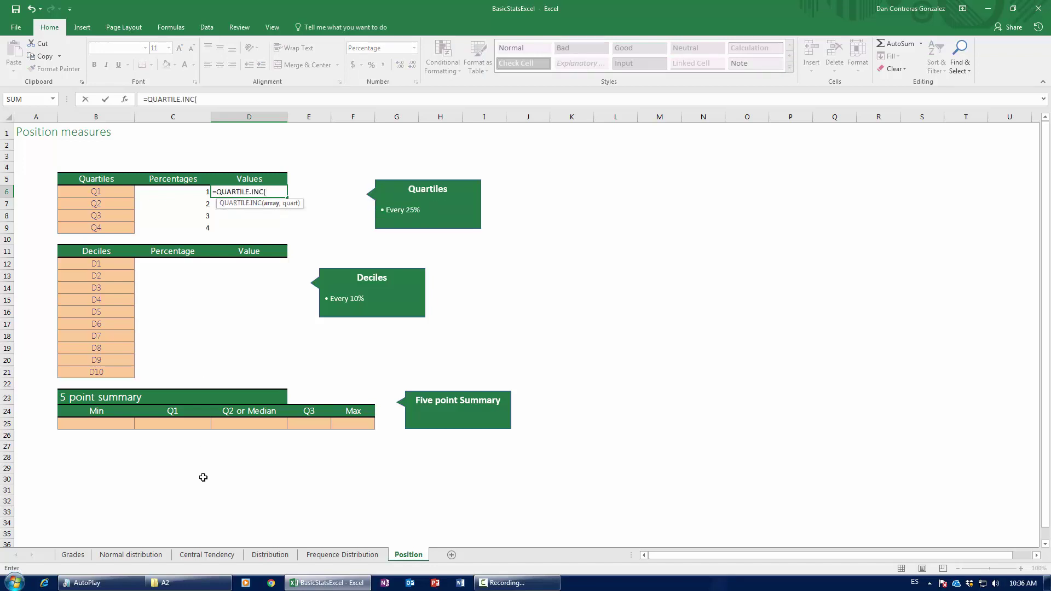
- Use the whole Grade column of the Normal distribution sheet, header included, as the QUARTILE.INC array and try to commit the formula
left_click(67, 556)
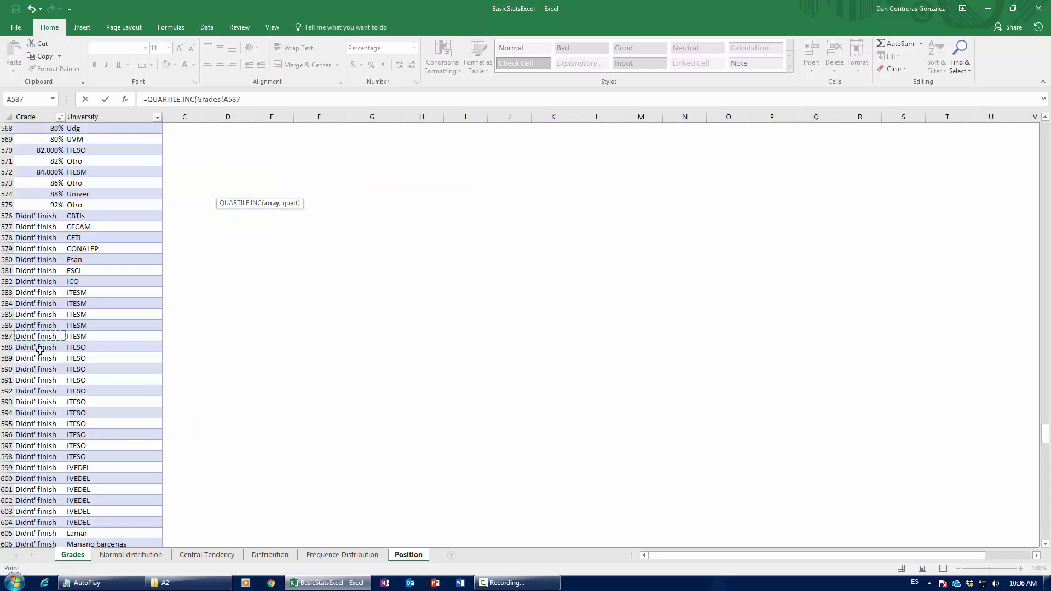
left_click(131, 554)
left_click(45, 305)
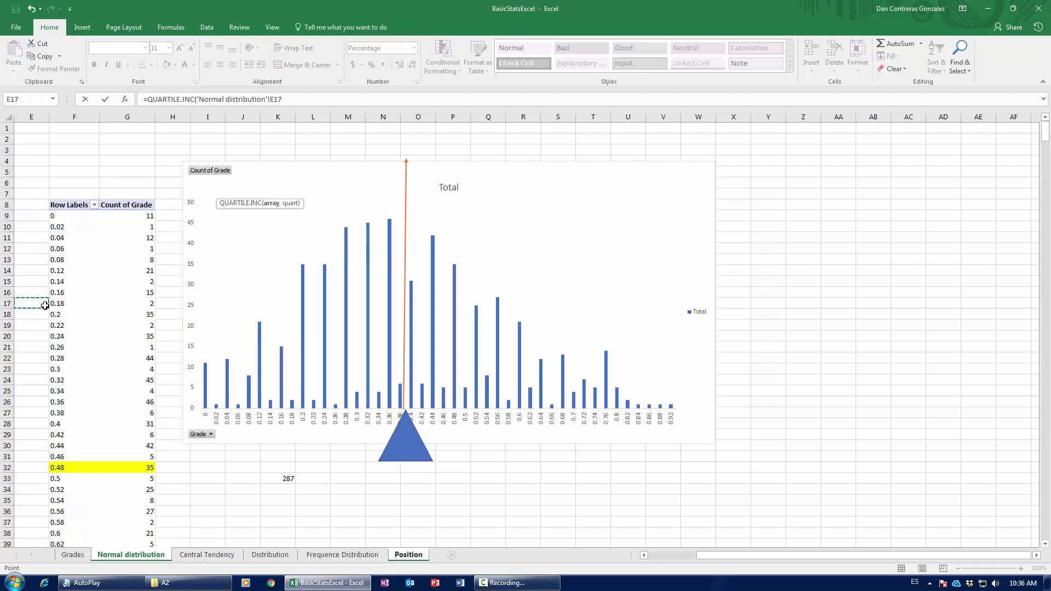
key("Left")
key("Left")
key("Left")
key("Left")
key("shift+Up")
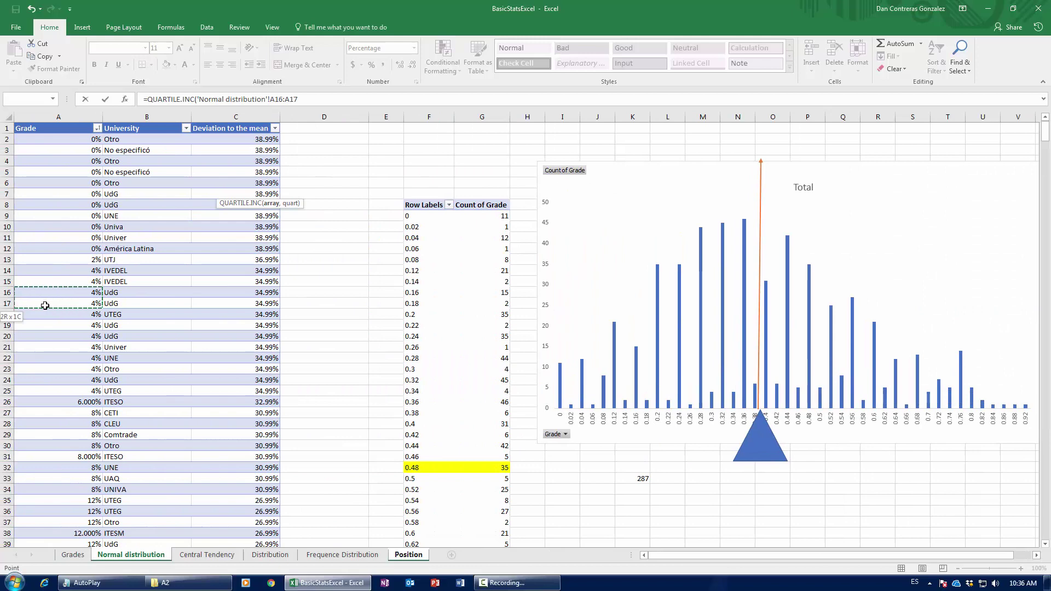
key("ctrl+Up")
key("ctrl+shift+Down")
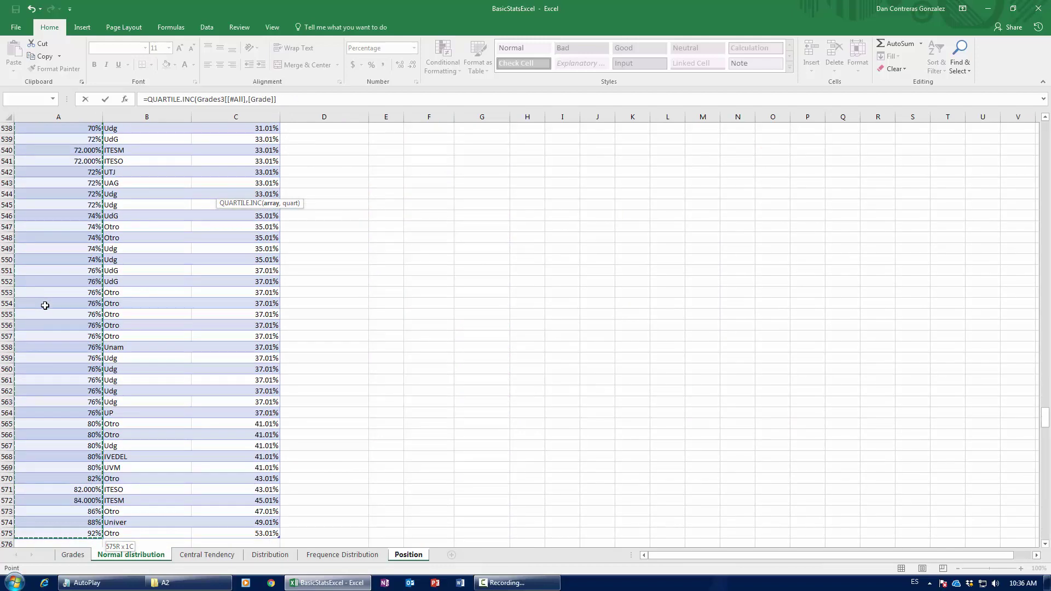
key("Return")
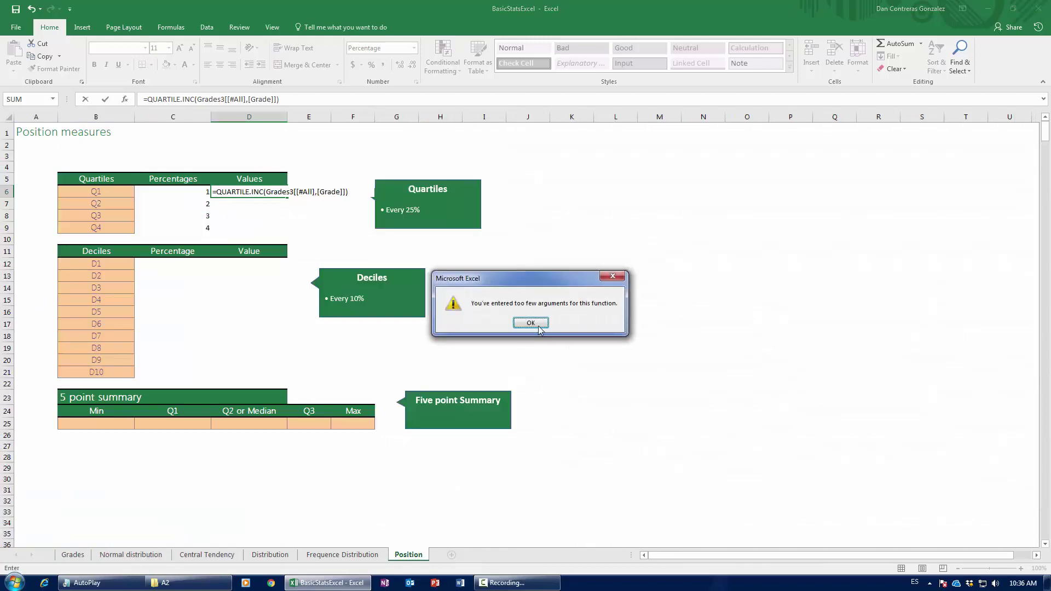
- Erase the Grades3 array argument and closing bracket from the Q1 formula in D6, back to =QUARTILE.INC(
left_click(530, 323)
left_click(295, 100)
key("BackSpace")
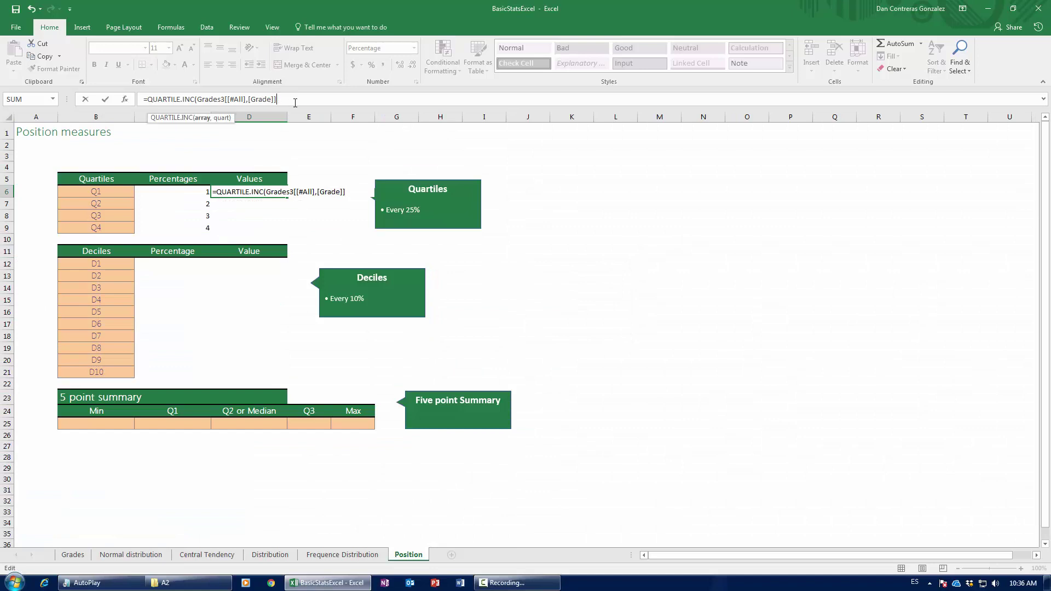
key("BackSpace")
key("BackSpace")
key("BackSpace")
key("BackSpace")
key("BackSpace")
key("BackSpace")
key("BackSpace")
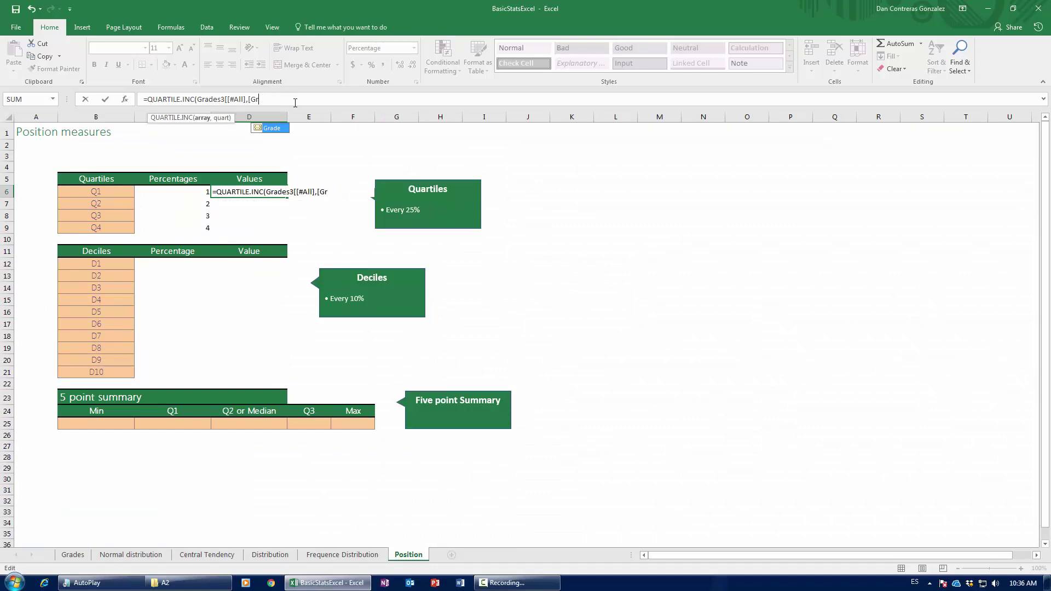
key("BackSpace")
key("BackSpace")
key("BackSpace")
key("BackSpace")
key("BackSpace")
key("BackSpace")
key("BackSpace")
key("BackSpace")
key("BackSpace")
key("BackSpace")
key("BackSpace")
key("BackSpace")
key("BackSpace")
key("BackSpace")
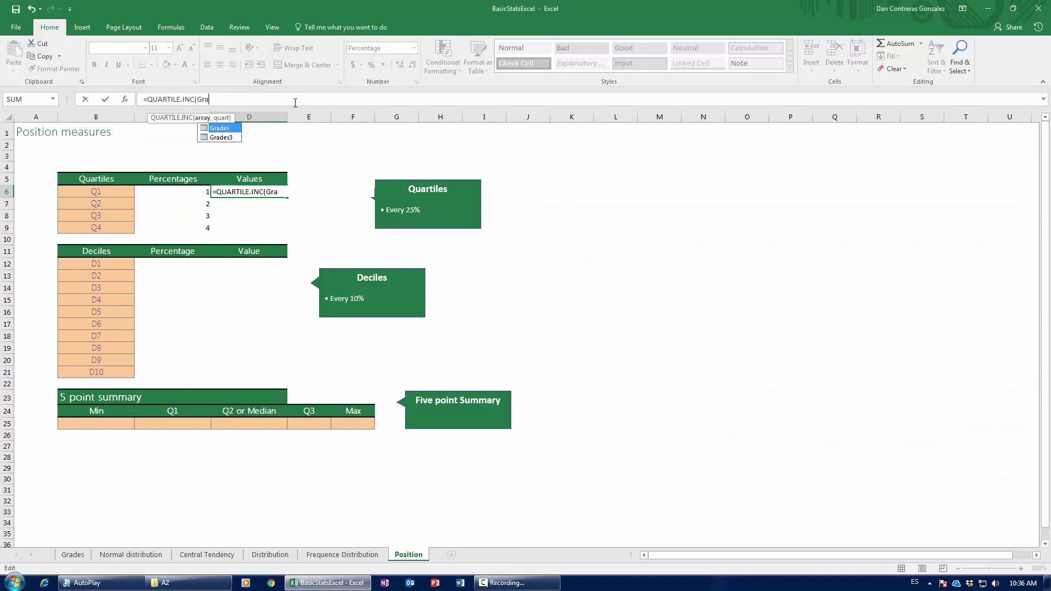
- Use the entire Grade column of the Normal distribution sheet, header included, as the array argument and begin the quart argument
left_click(131, 555)
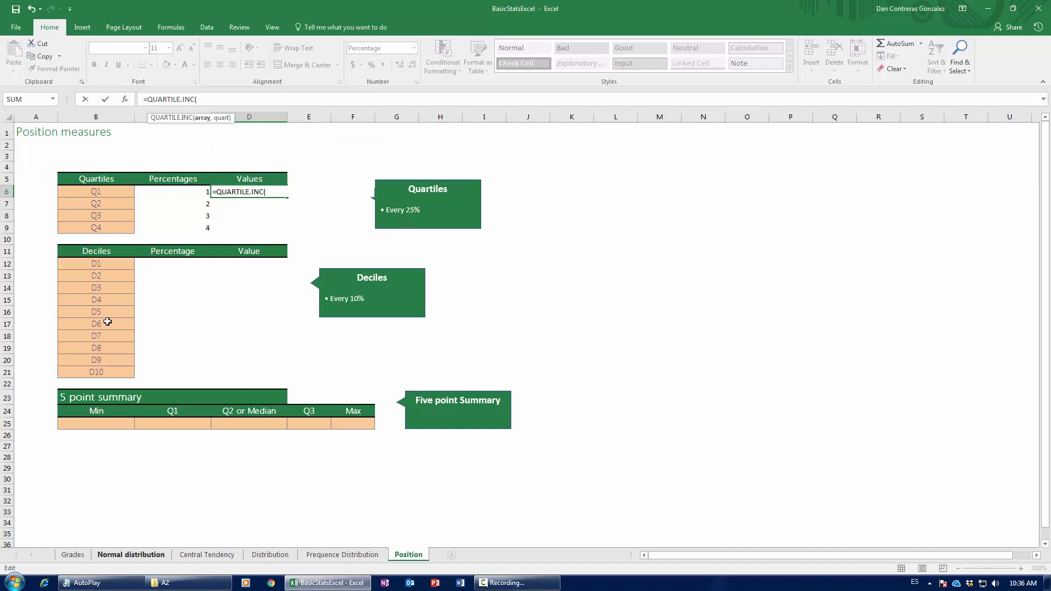
left_click(41, 160)
key("ctrl+shift+Up")
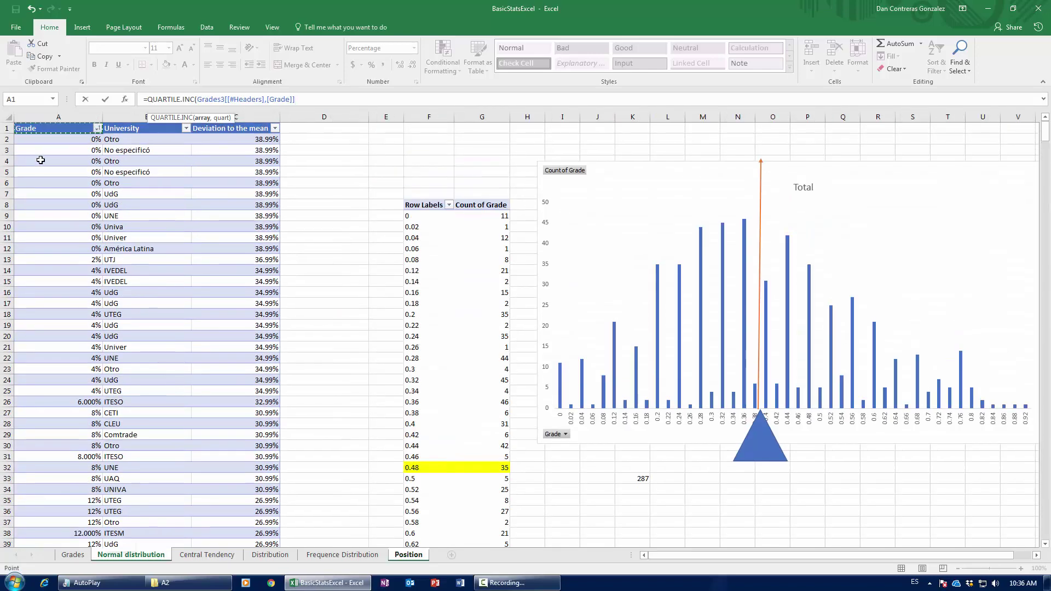
key("ctrl+shift+Down")
type(",")
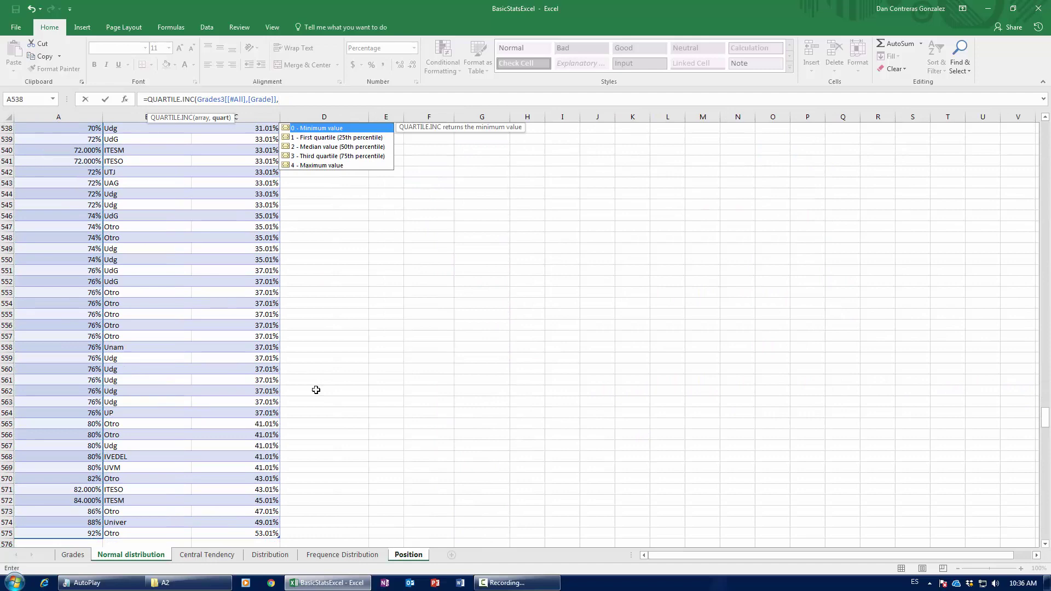
- Reference the quartile number in cell C6 of the Position sheet as the quart argument and commit the Q1 formula
left_click(343, 555)
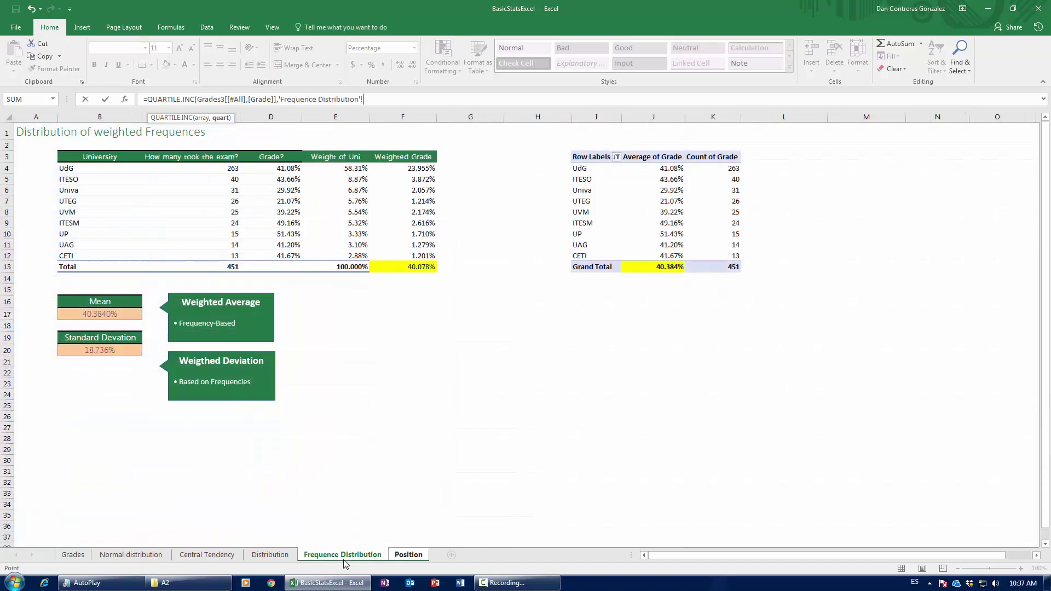
left_click(270, 556)
left_click(408, 555)
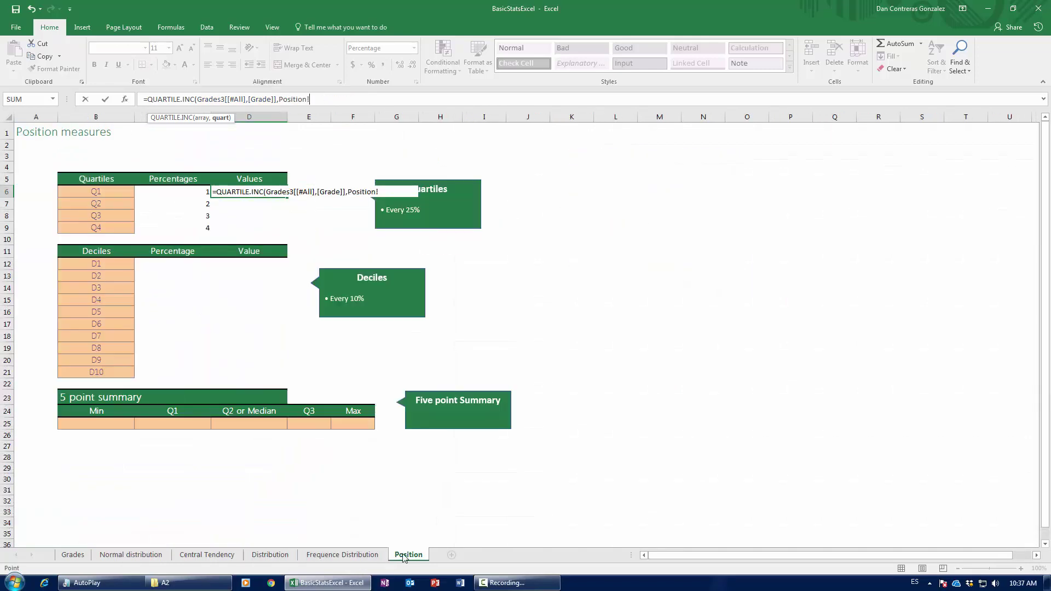
left_click(140, 190)
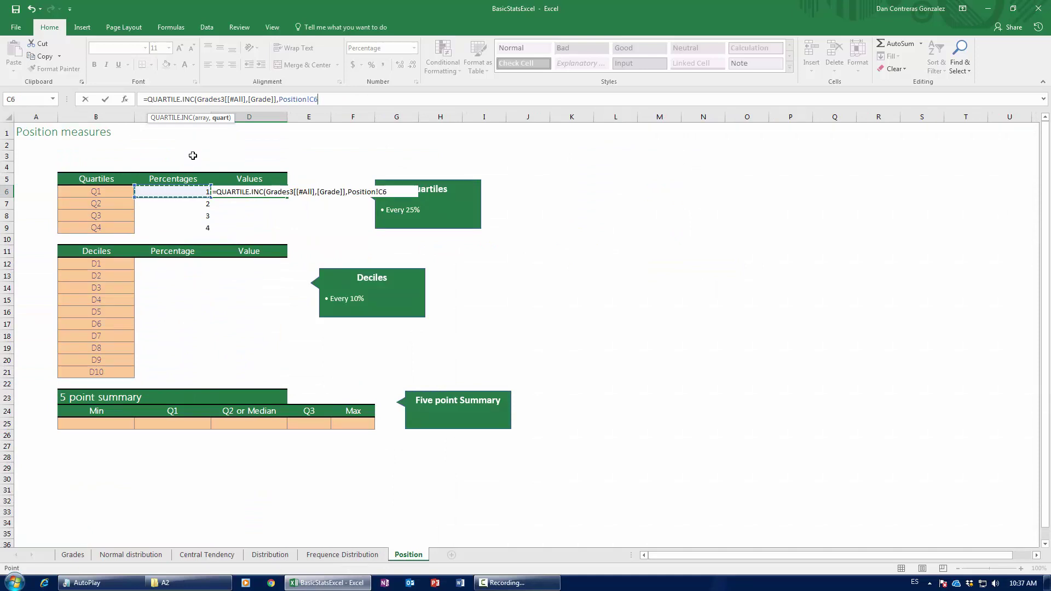
type(")")
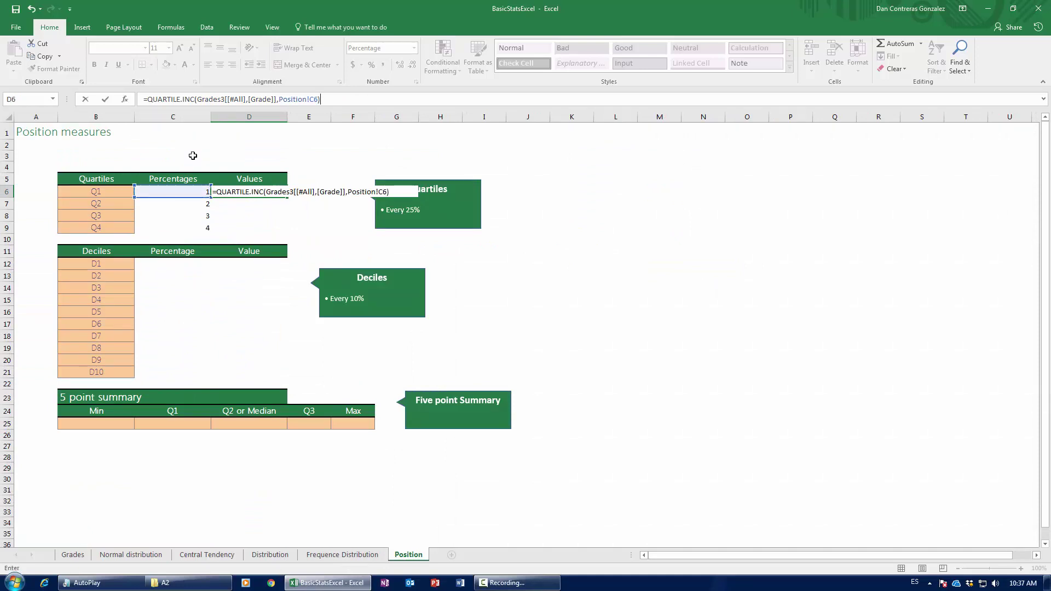
key("Return")
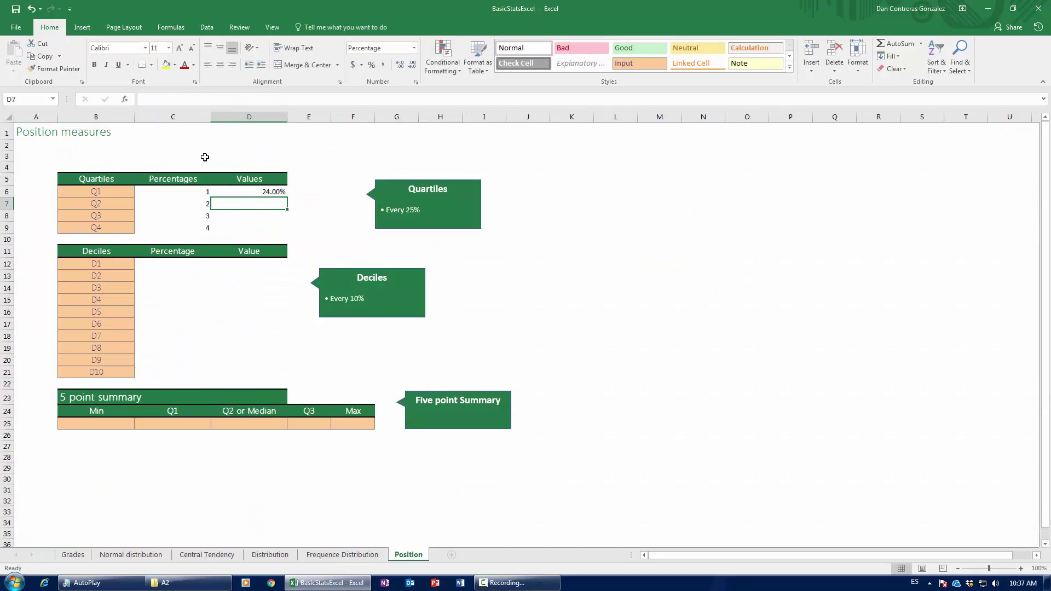
left_click(255, 192)
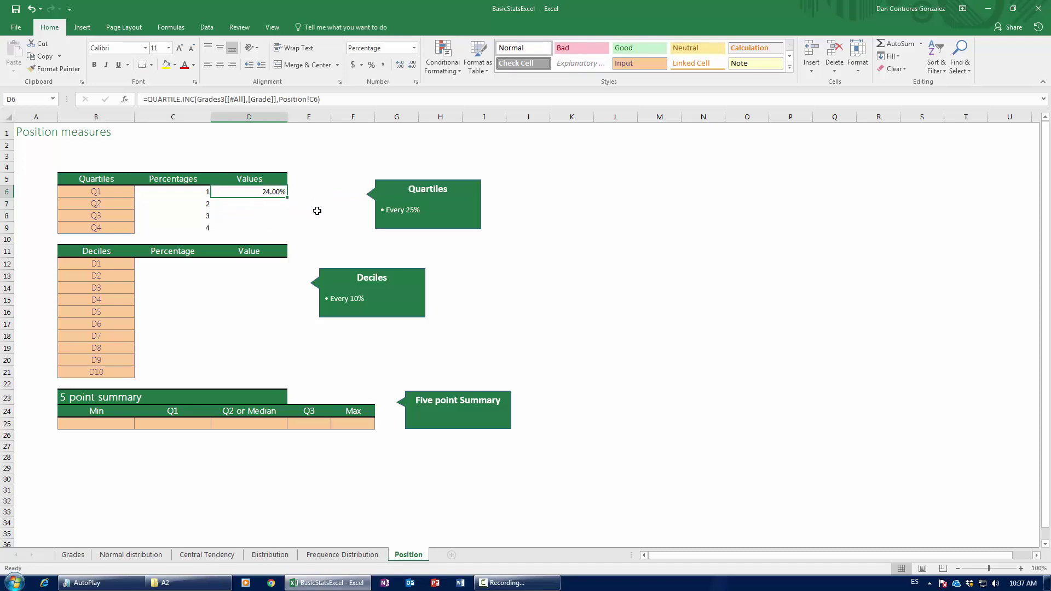
- Draw a vertical upward arrow about 4.74" tall at the 0.24 grade on the Normal distribution sheet's chart
left_click(160, 554)
left_click(351, 408)
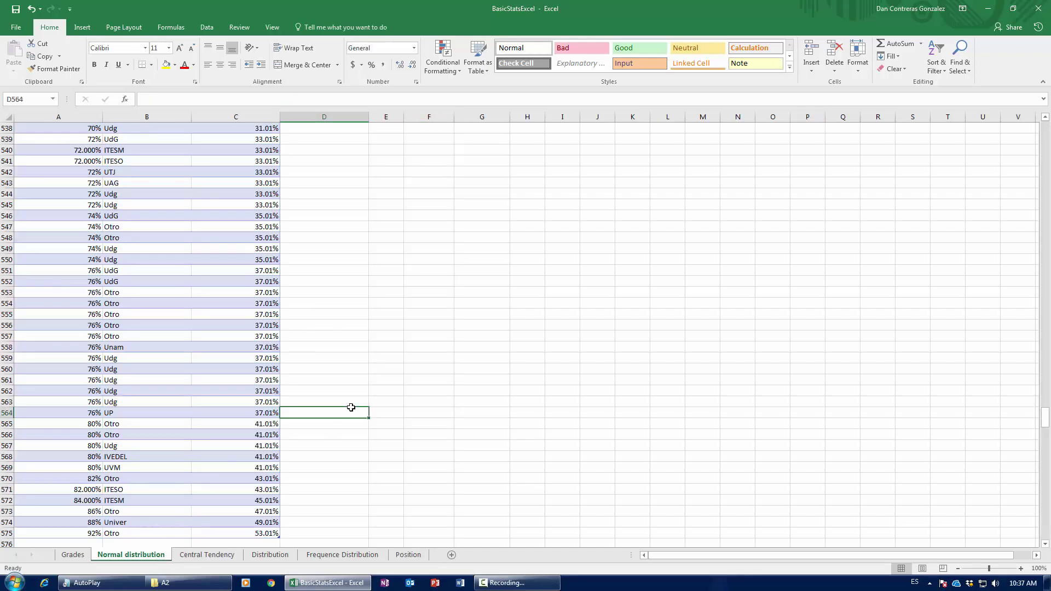
key("ctrl+Up")
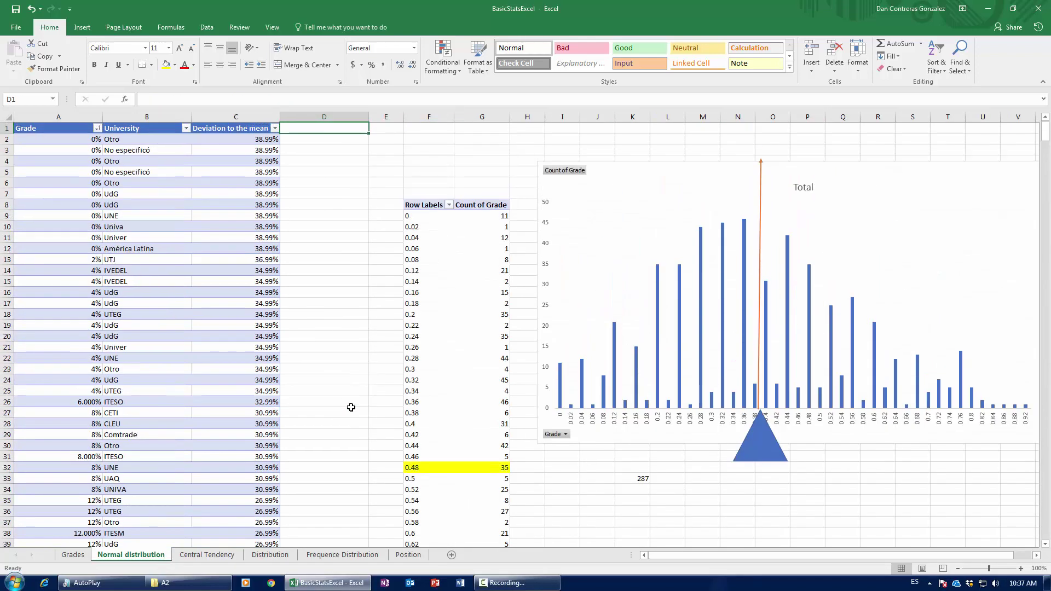
left_click(85, 29)
left_click(173, 56)
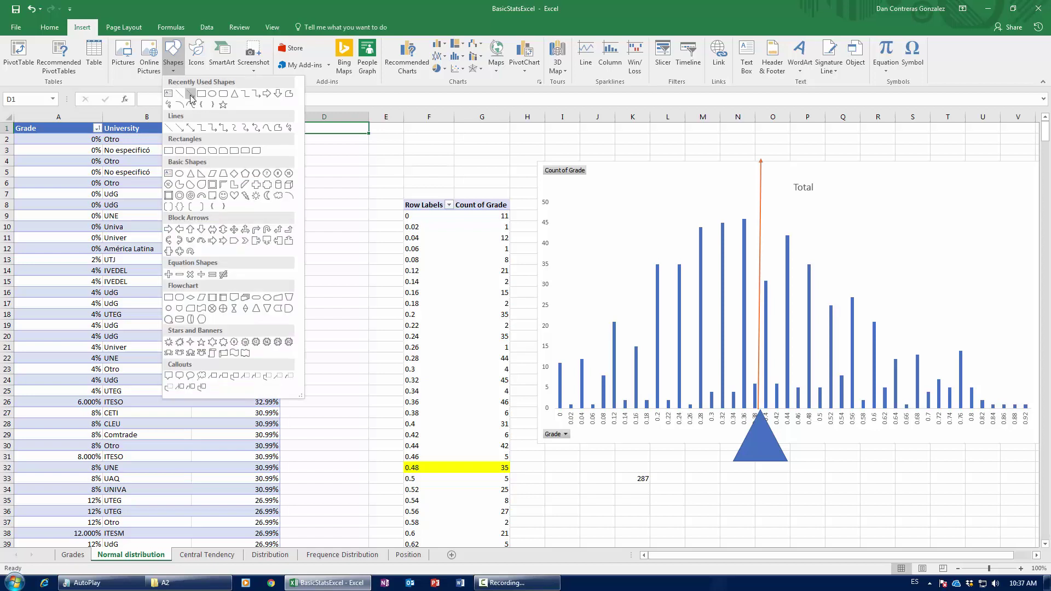
left_click(190, 96)
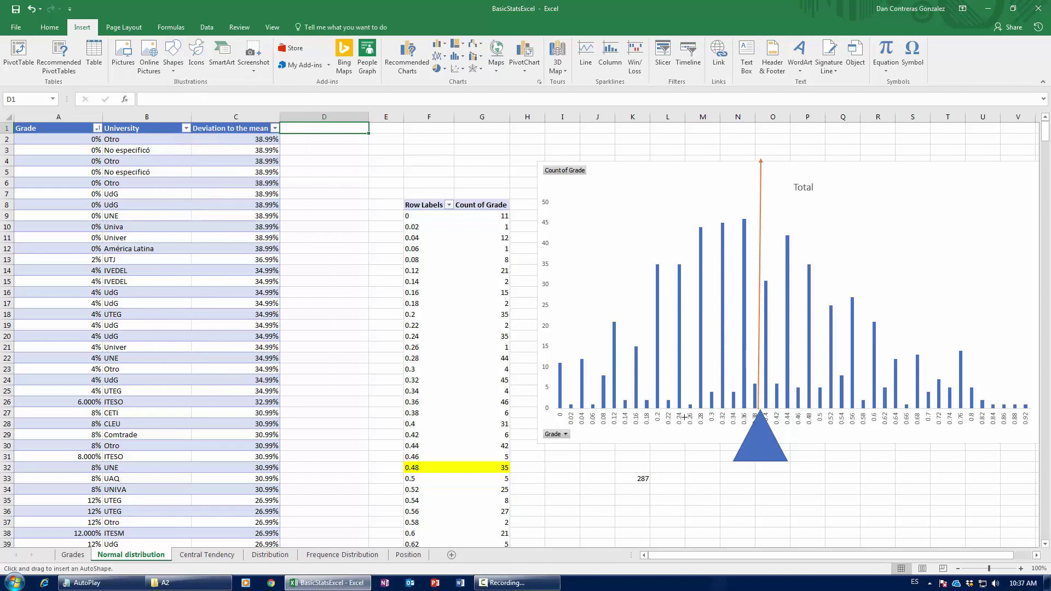
left_click_drag(680, 410, 679, 161)
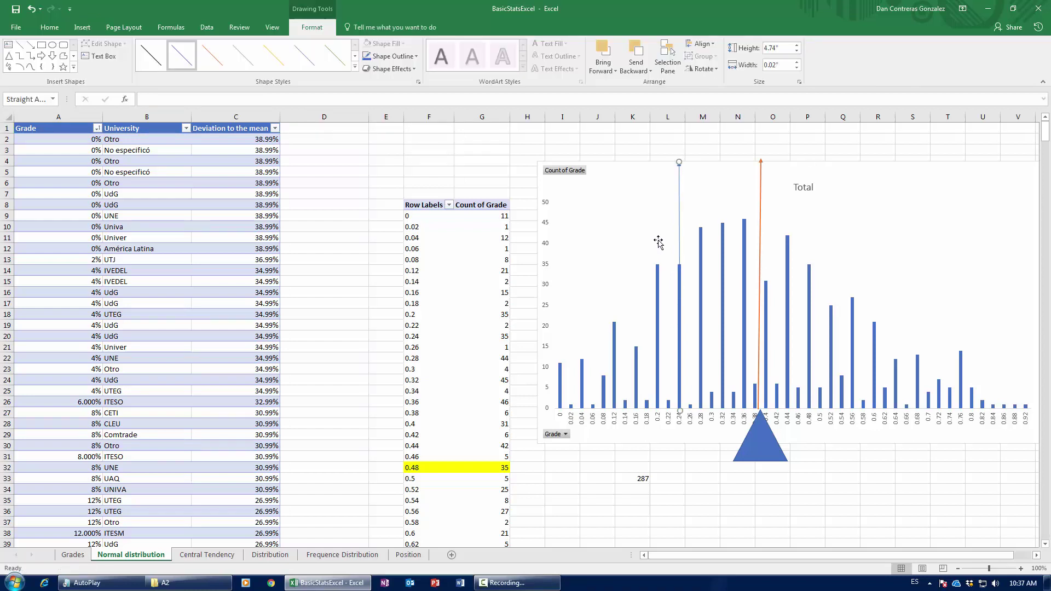
- Apply an orange preset line style to the arrow at 0.24 and deselect it
left_click(352, 71)
left_click(212, 141)
left_click(645, 148)
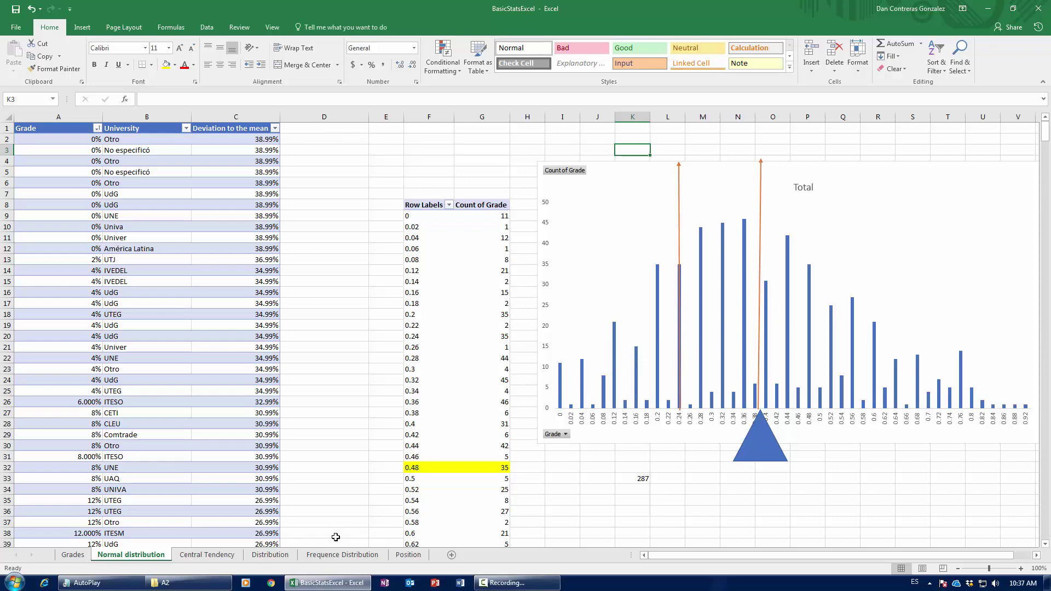
- Review the QUARTILE.EXC and QUARTILE.INC function descriptions from cell D6 of the Position sheet, and discard the retyped formula
left_click(337, 555)
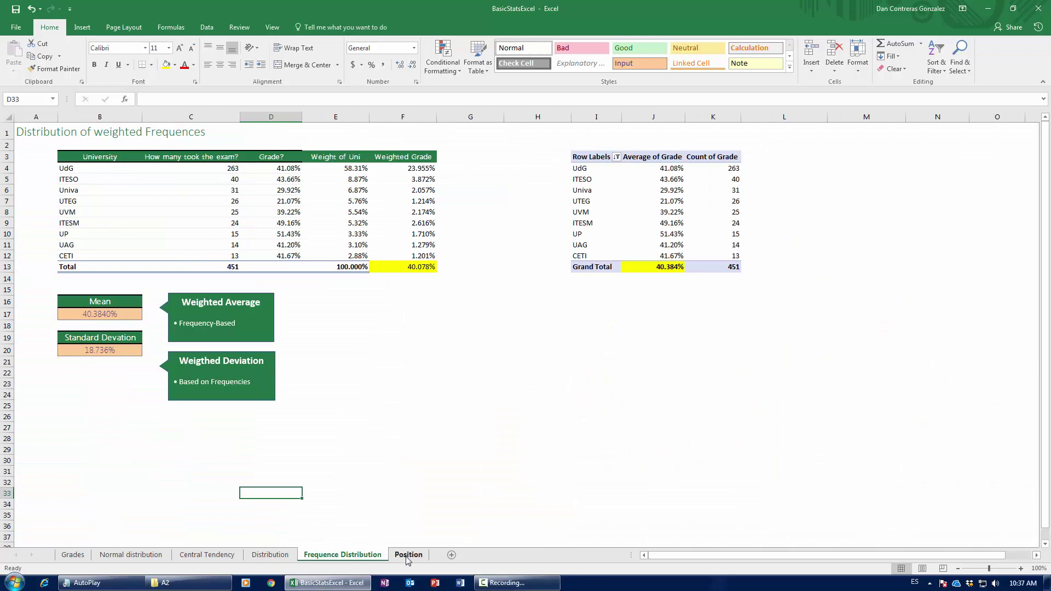
left_click(408, 555)
type("=qu")
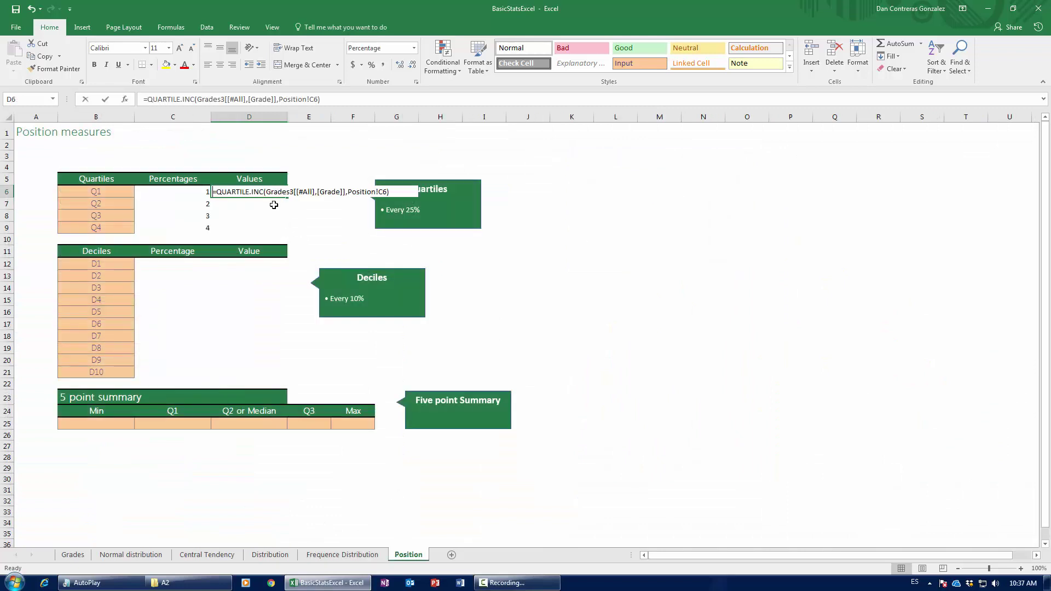
type("artile.")
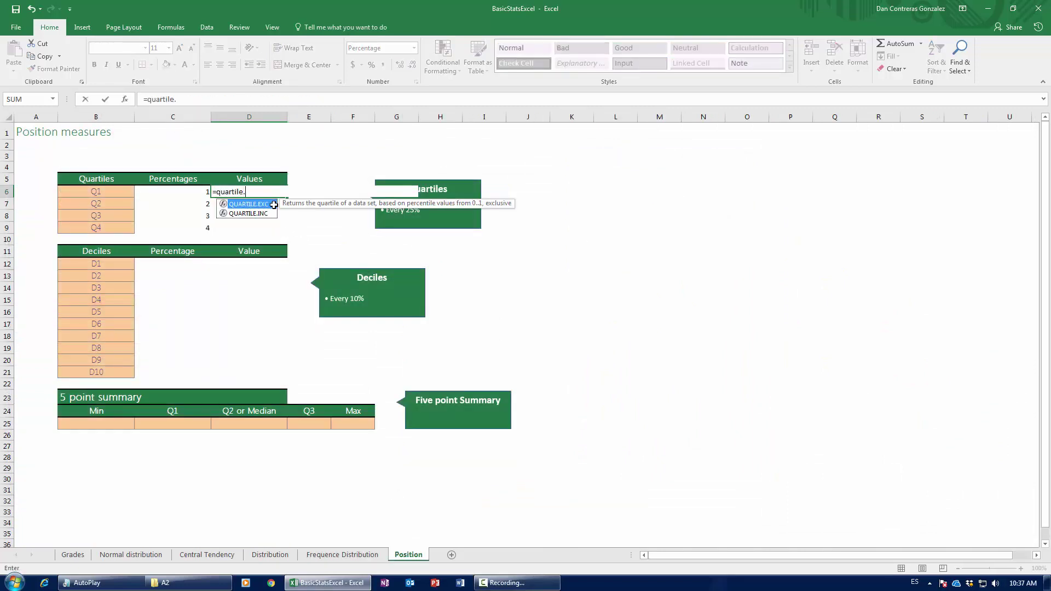
type("inc")
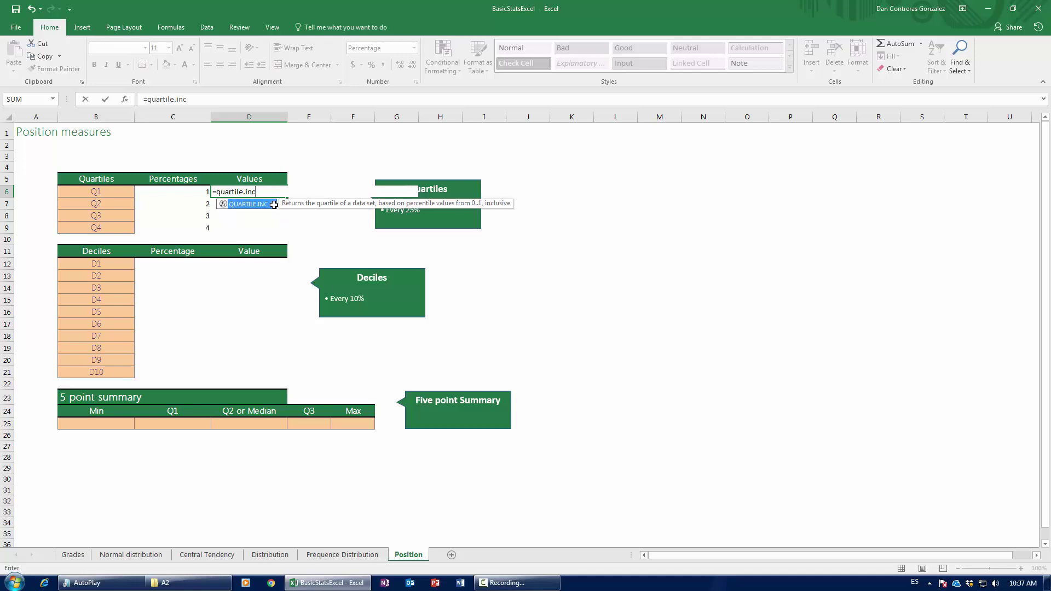
double_click(272, 203)
key("Escape")
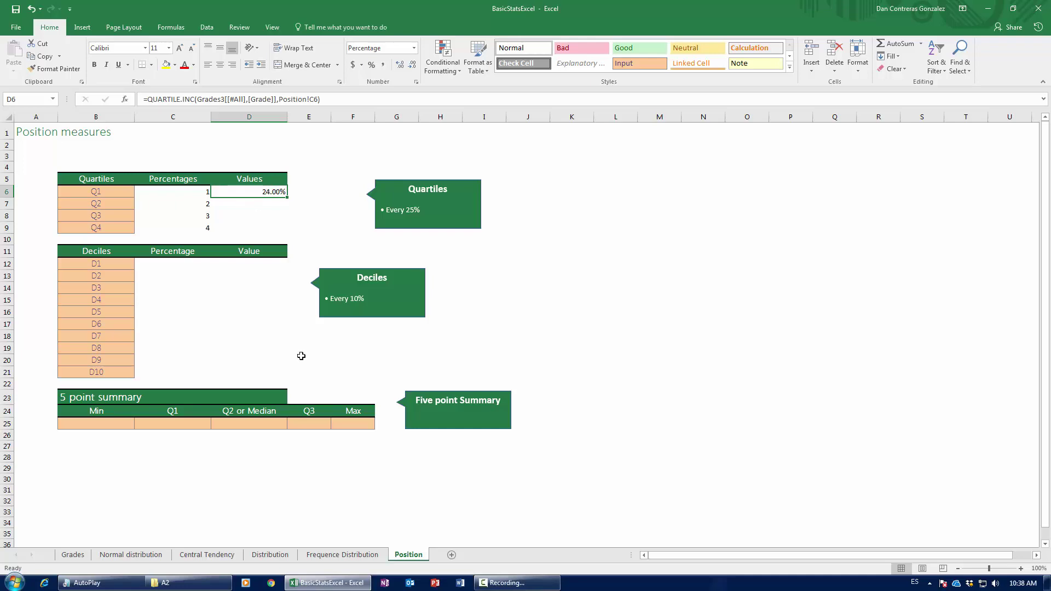
- Fill the Q1 formula in D6 of the Position sheet down to the Q2 value cell D7
left_click(207, 557)
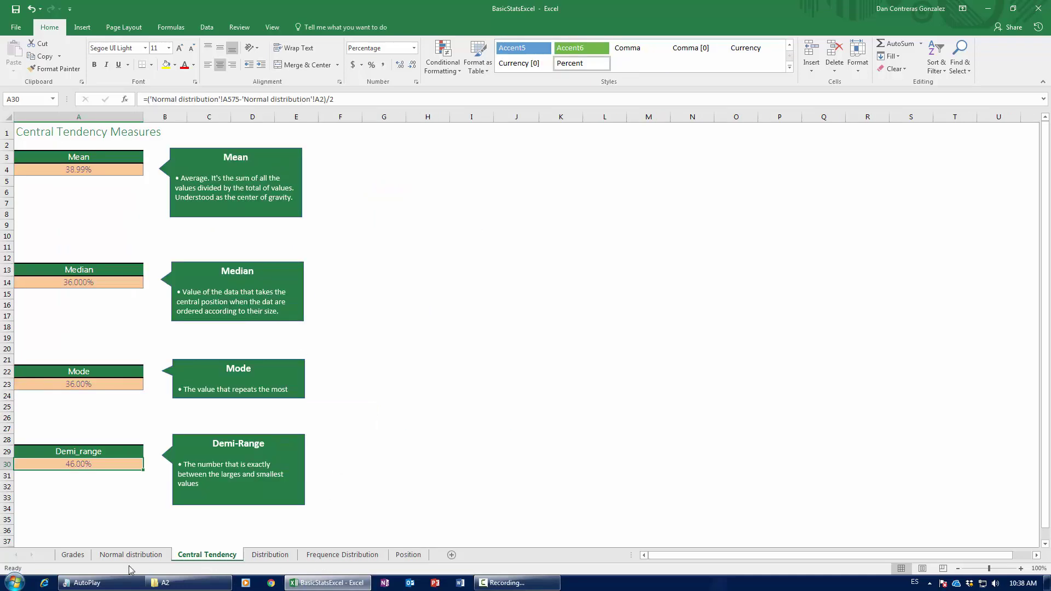
left_click(131, 555)
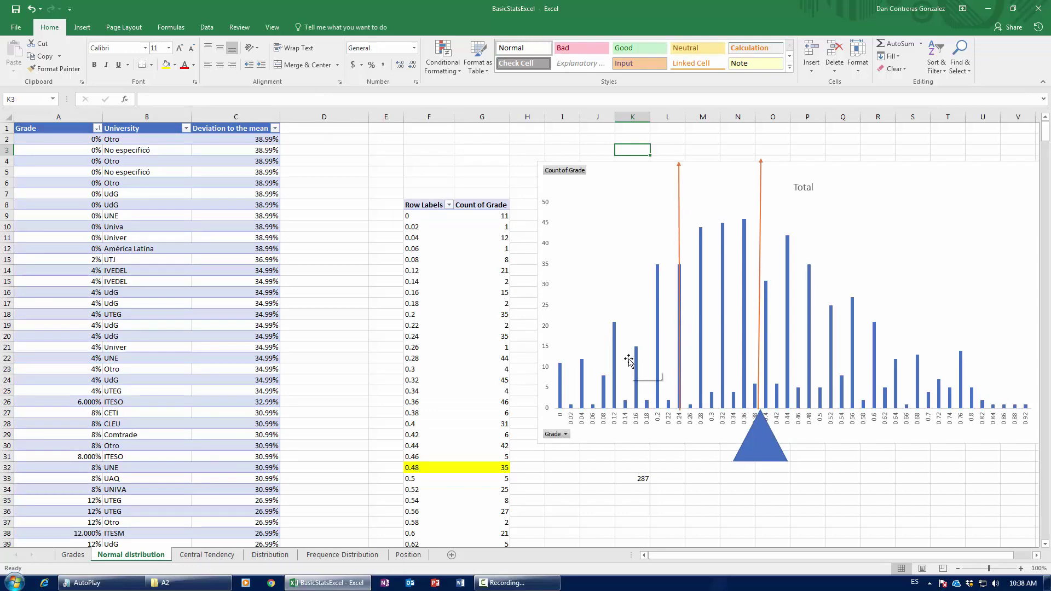
left_click(342, 555)
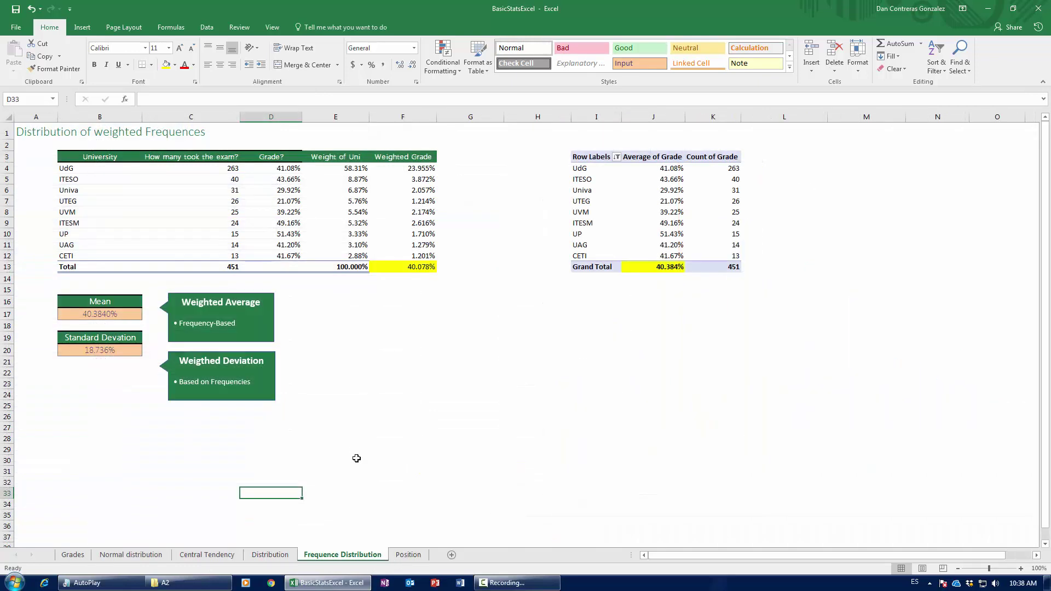
left_click(402, 558)
left_click(261, 204)
left_click(279, 193)
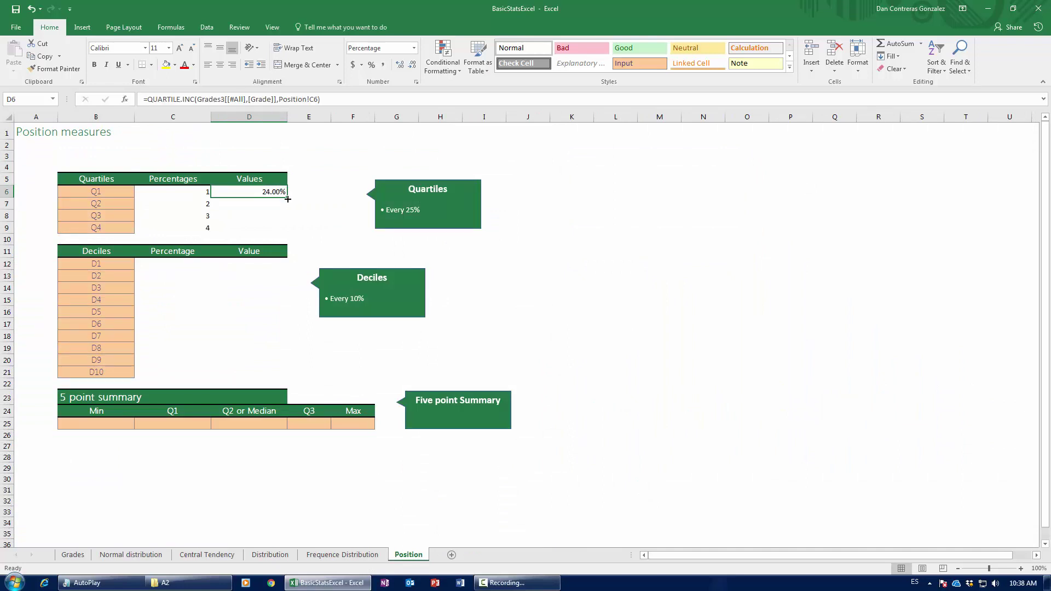
left_click_drag(288, 199, 285, 210)
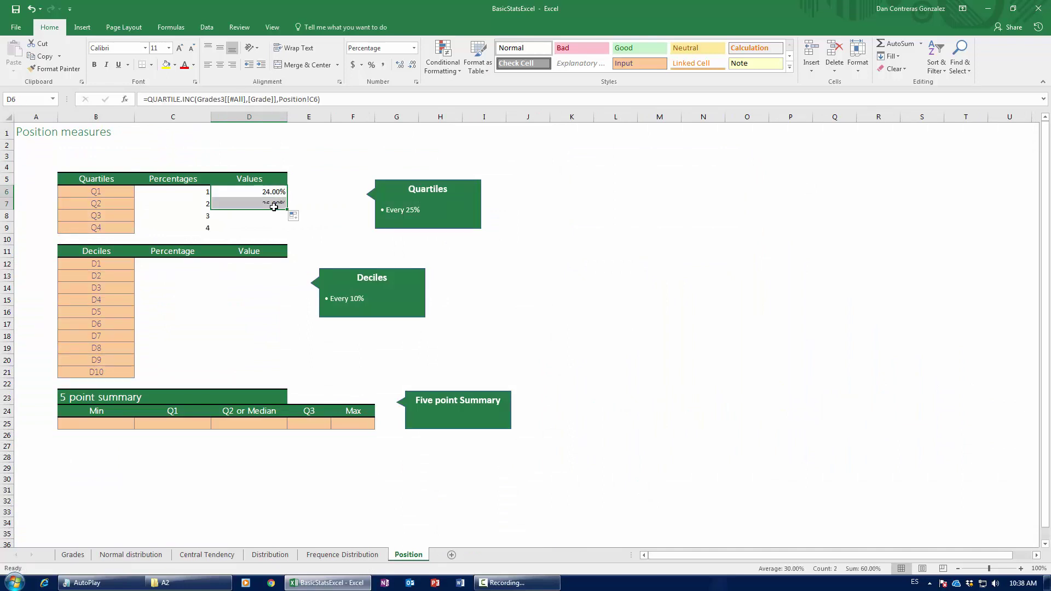
left_click(194, 204)
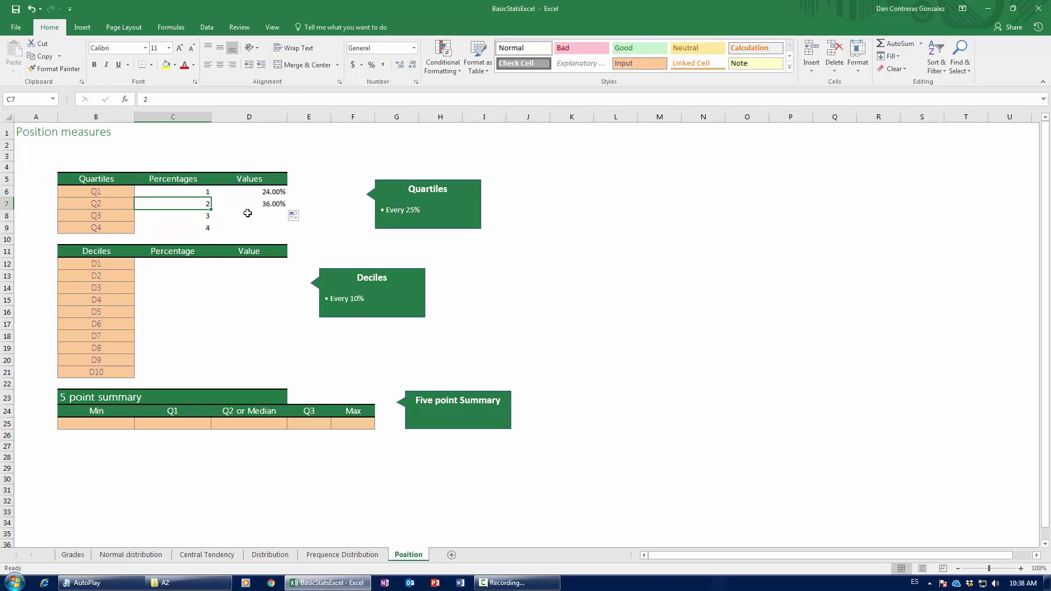
- Move the orange arrow above the triangle on the Normal distribution chart to the 0.36 grade to mark Q2
left_click(342, 555)
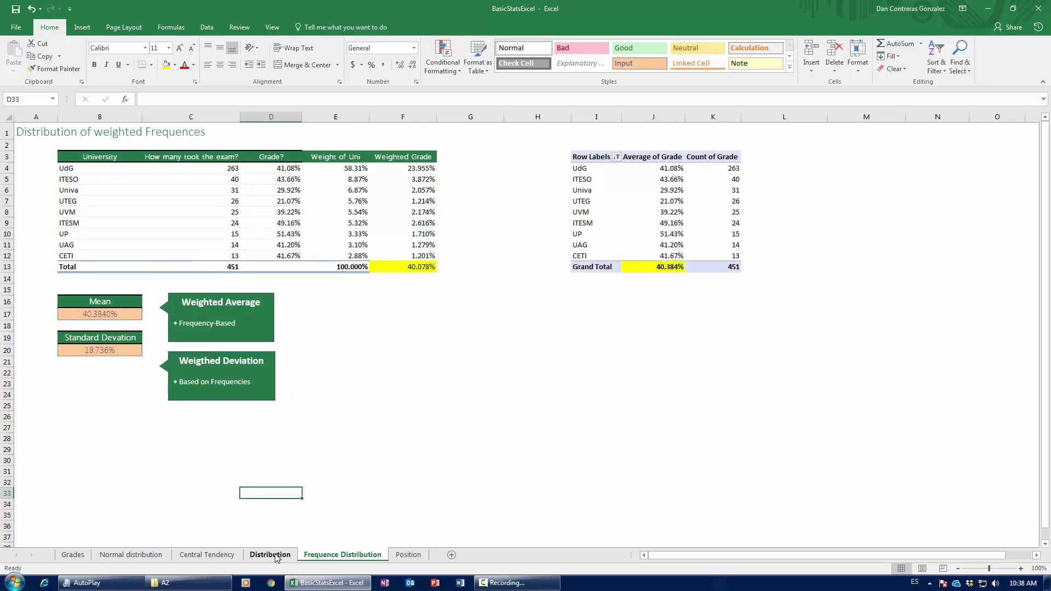
left_click(271, 554)
left_click(223, 556)
left_click(131, 554)
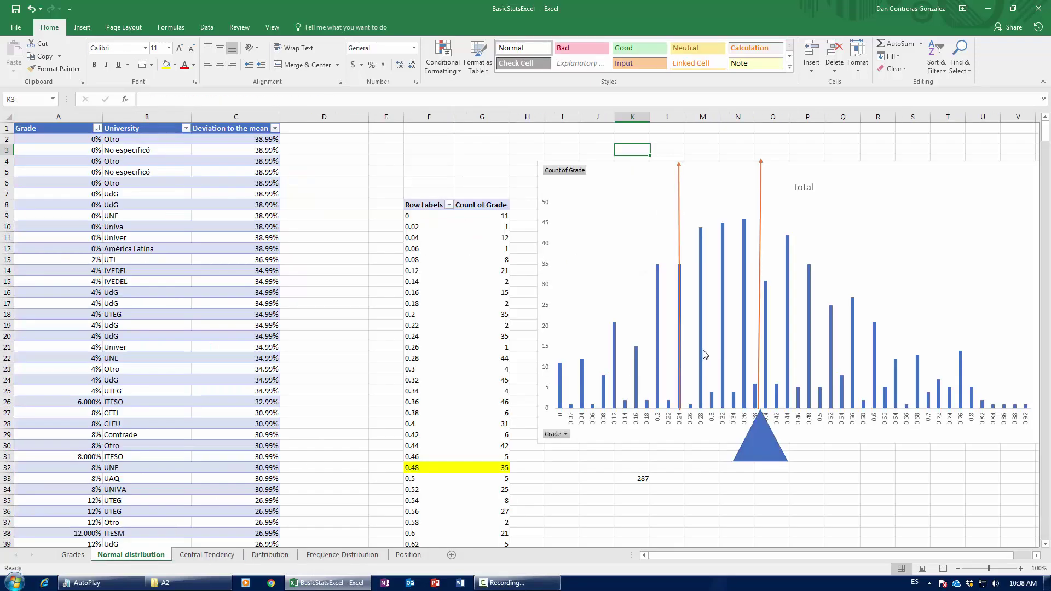
left_click(761, 190)
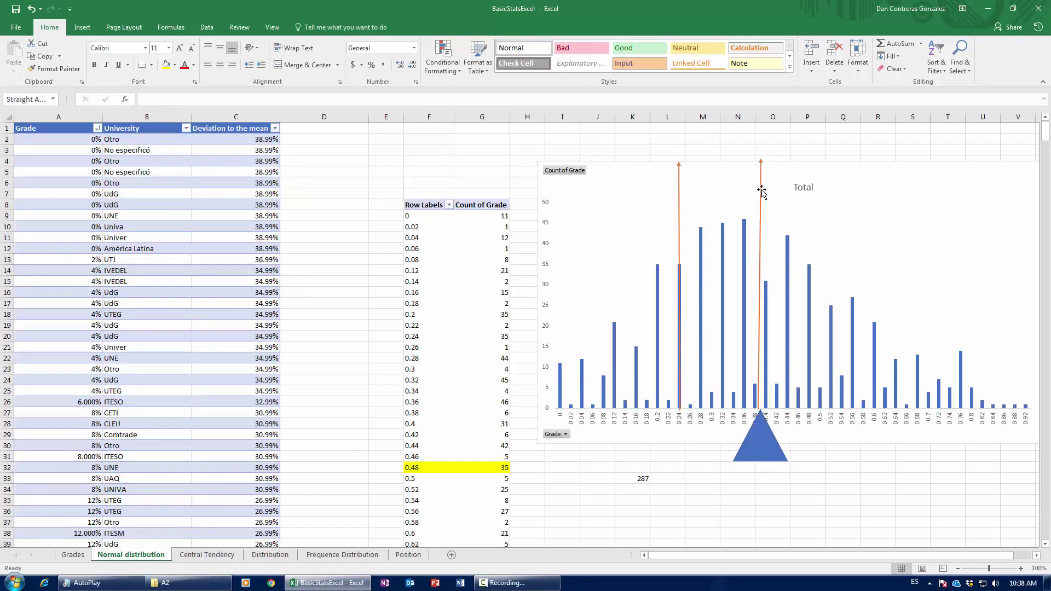
mouse_move(760, 190)
left_mouse_down()
mouse_move(746, 190)
mouse_move(745, 161)
left_mouse_up()
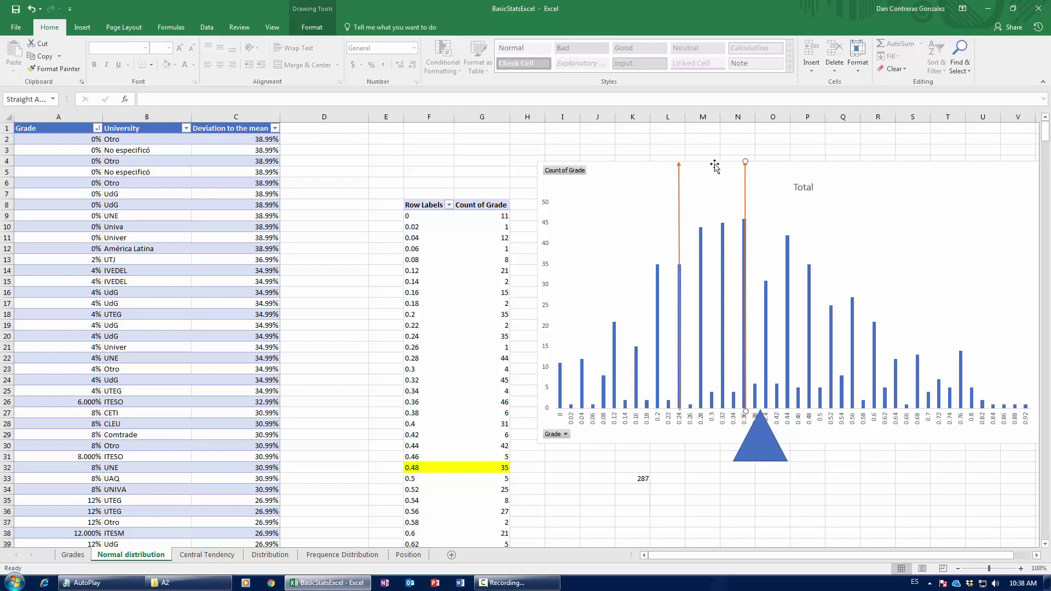
triple_click(1036, 556)
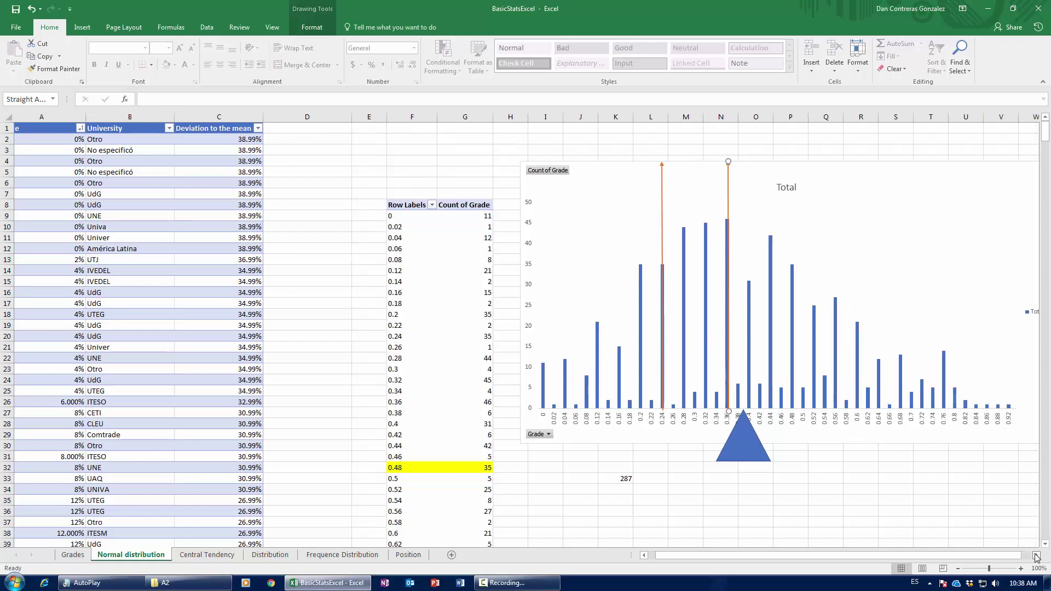
mouse_move(459, 236)
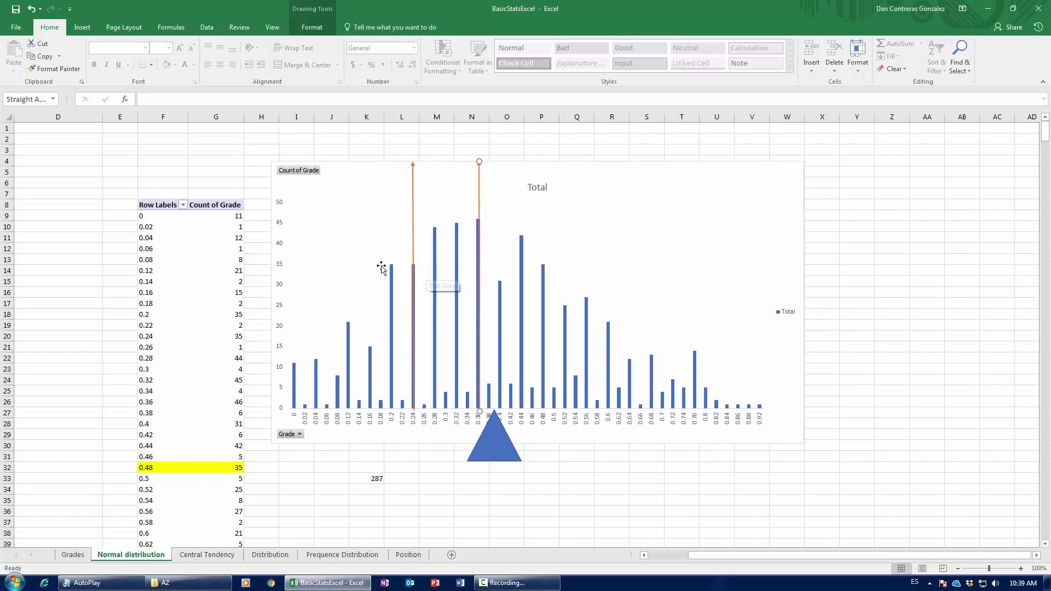
- Fill the Q2 formula in D7 of the Position sheet down to the Q3 value cell D8
left_click(305, 585)
left_click(305, 585)
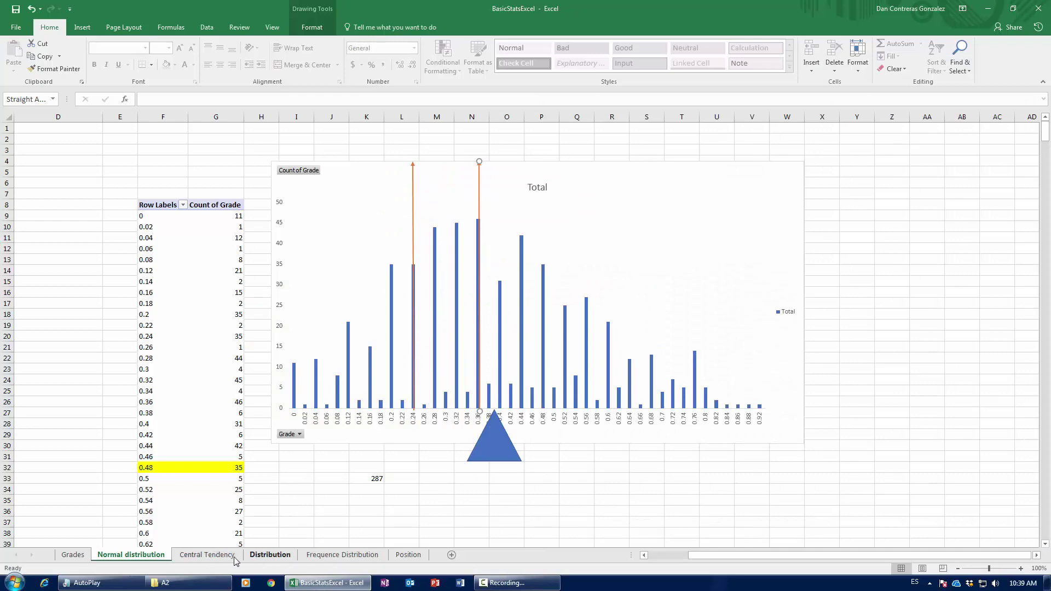
left_click(343, 555)
left_click(410, 556)
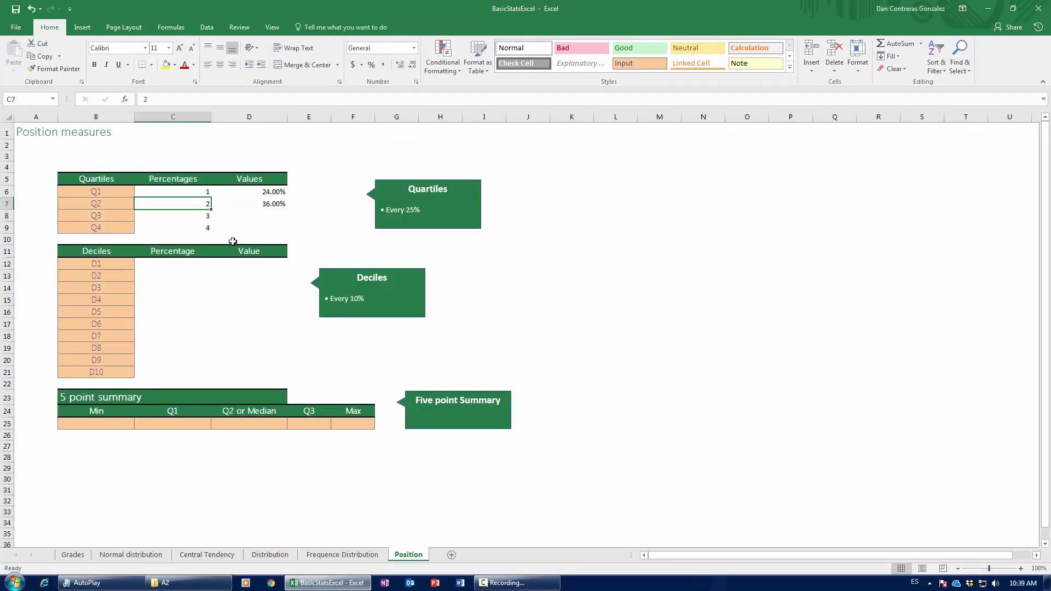
left_click(274, 204)
left_click(287, 211)
left_click(286, 207)
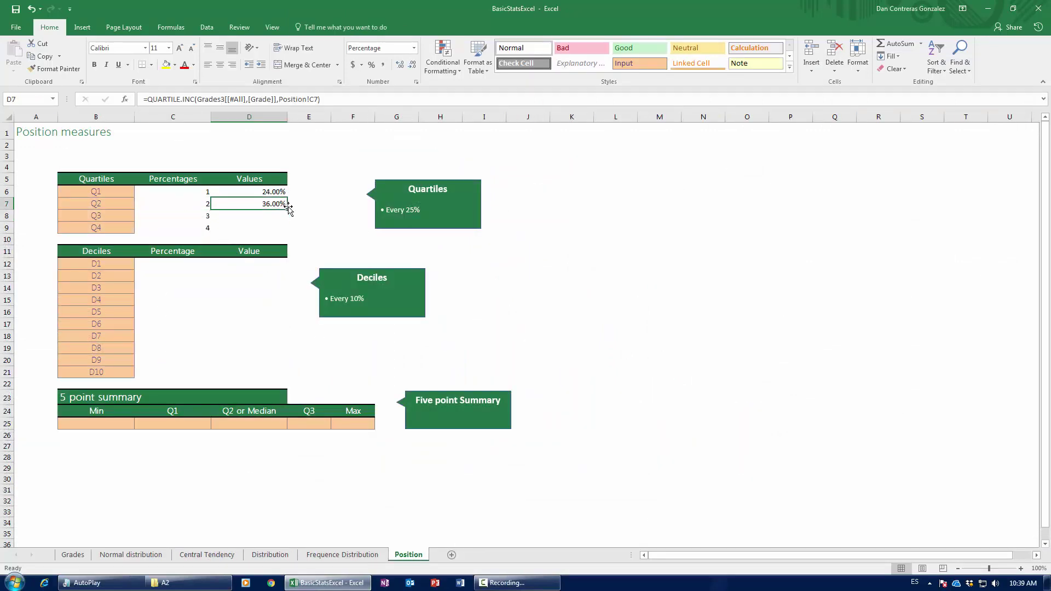
left_click_drag(287, 209, 269, 236)
left_click(269, 215)
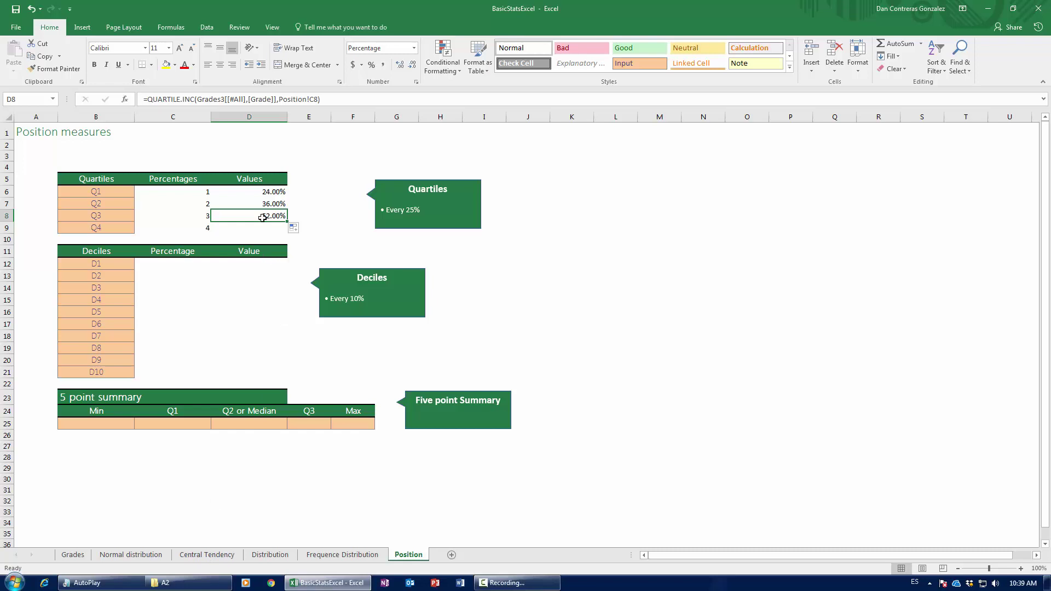
- Duplicate the orange 0.36 arrow on the Normal distribution chart and place the copy at the 0.52 grade to mark Q3
left_click(144, 554)
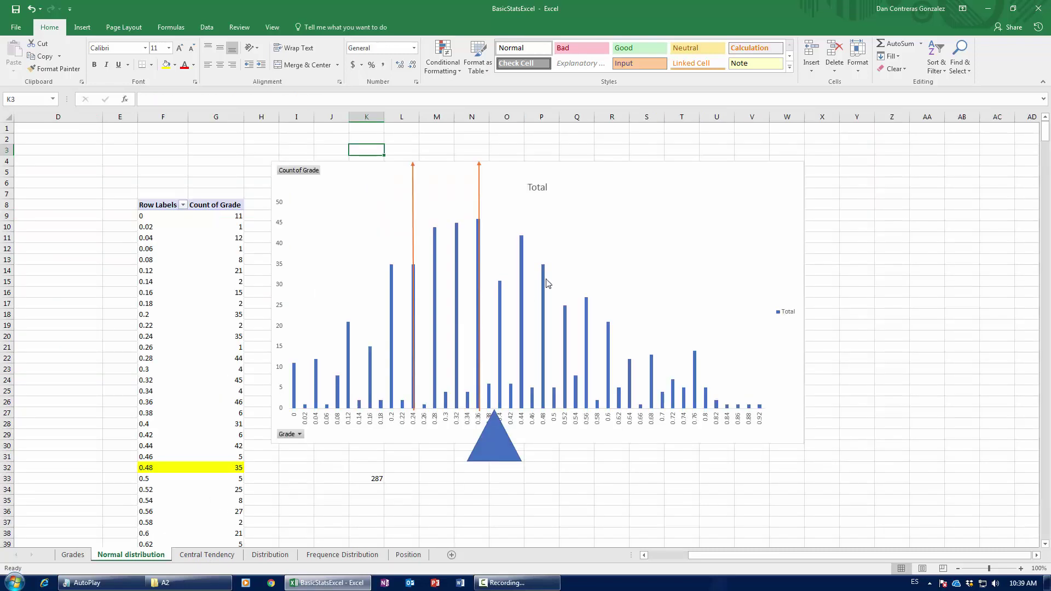
left_click(479, 184)
mouse_move(480, 186)
left_mouse_down("ctrl")
mouse_move(488, 202)
mouse_move(567, 153)
left_mouse_up("ctrl")
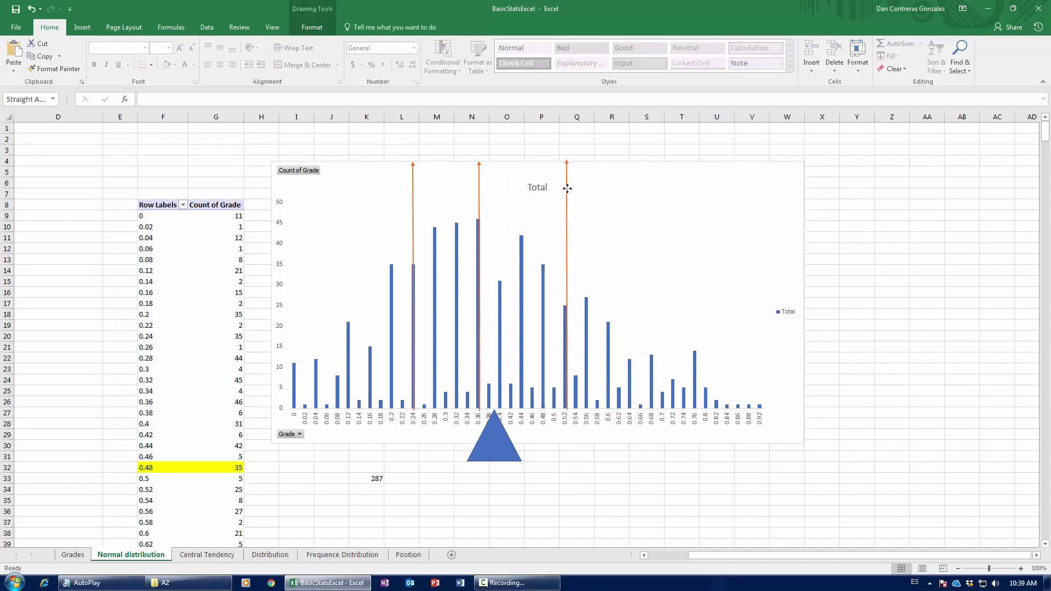
left_click_drag(568, 190, 567, 191)
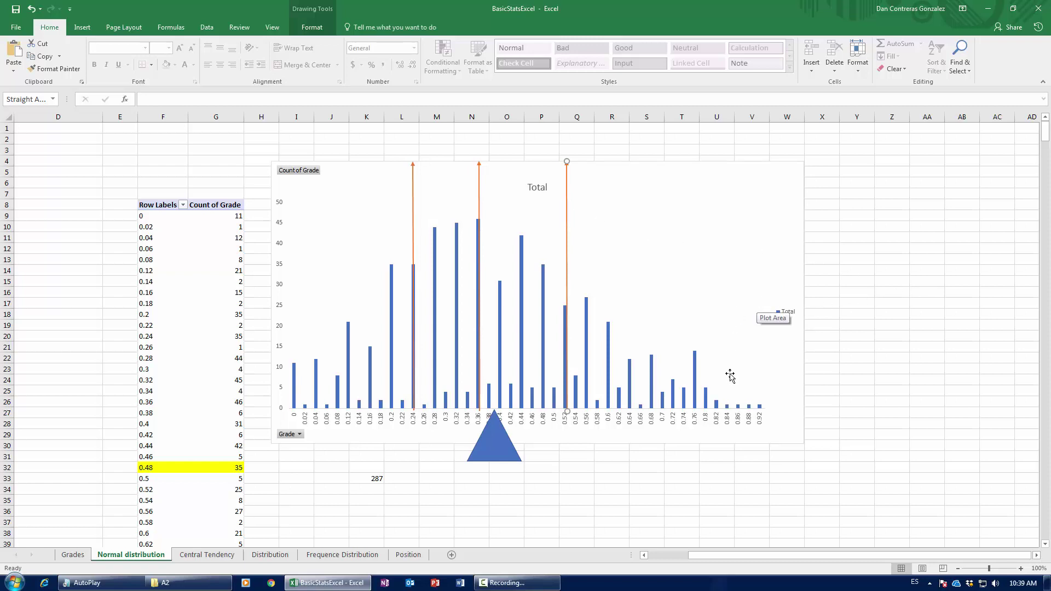
- Fill the Q3 formula down to the Q4 value cell D9 on the Position sheet, and check the value against the grade chart
mouse_move(698, 395)
left_click(406, 554)
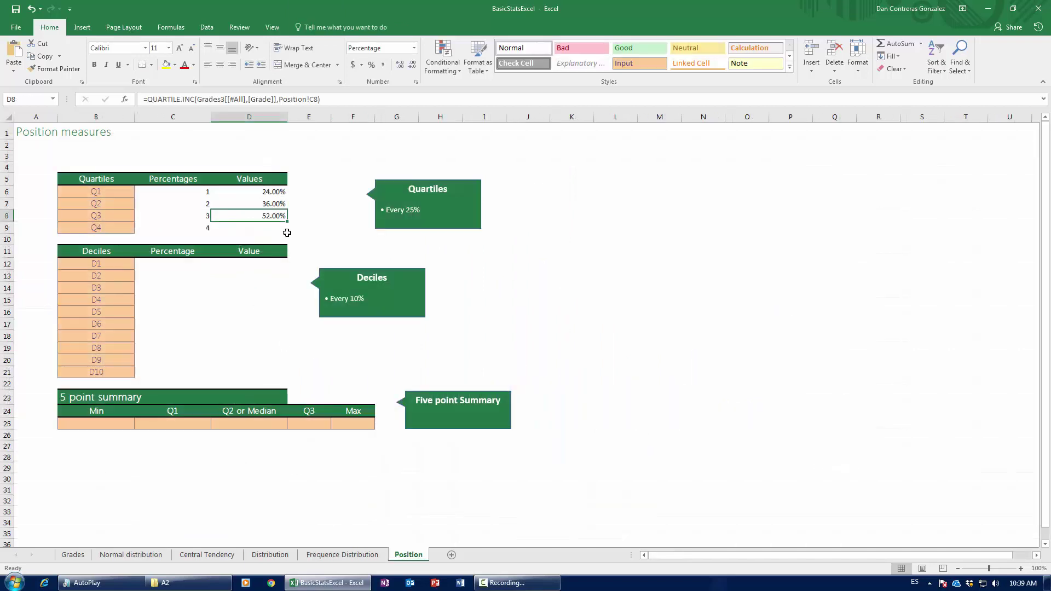
left_click_drag(286, 222, 281, 234)
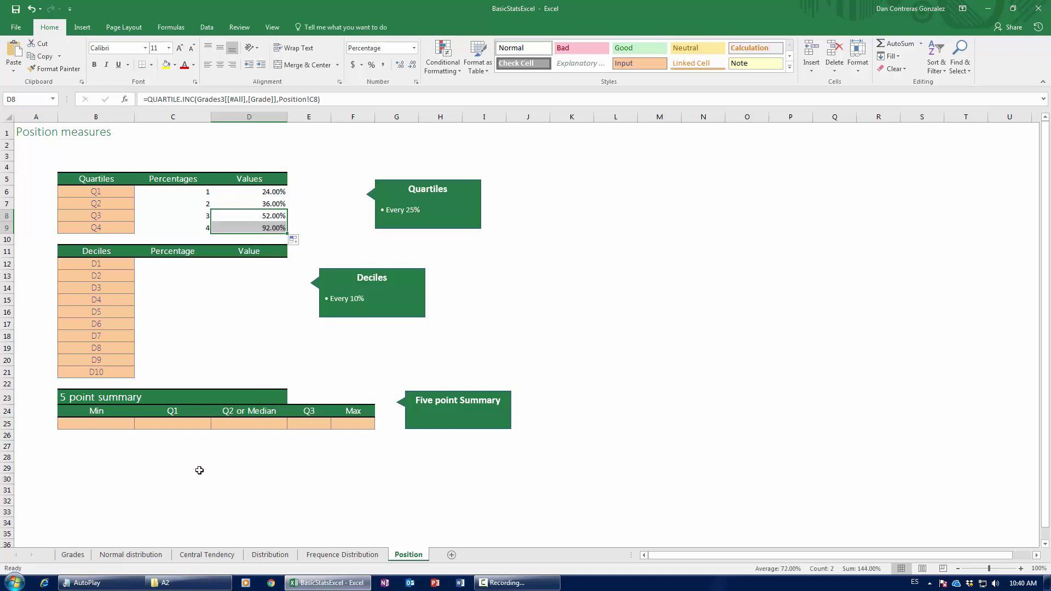
left_click(161, 555)
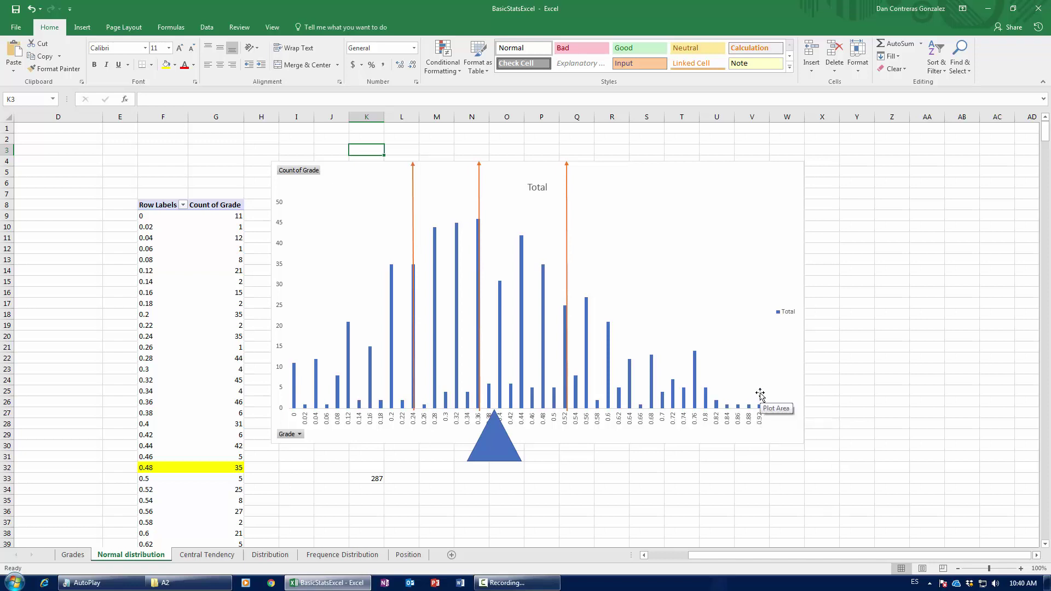
left_click(409, 554)
left_click(166, 273)
left_click(166, 264)
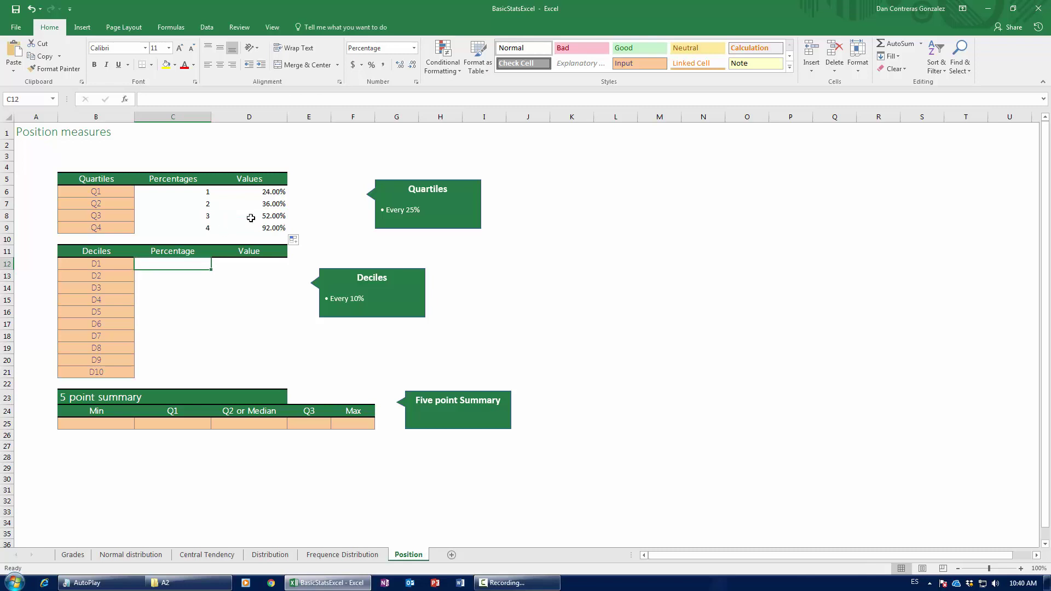
type("1")
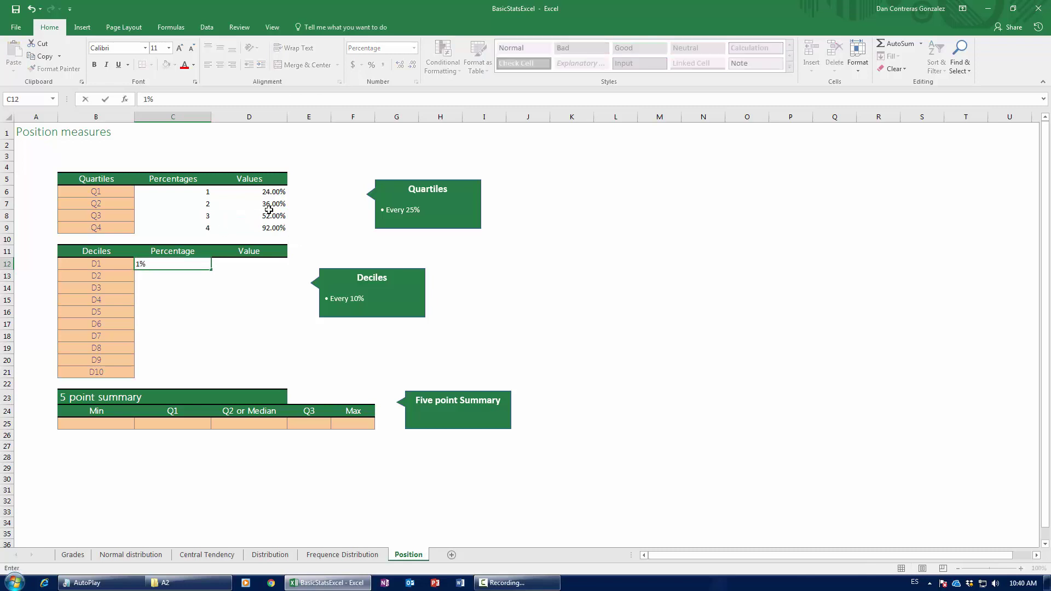
key("Escape")
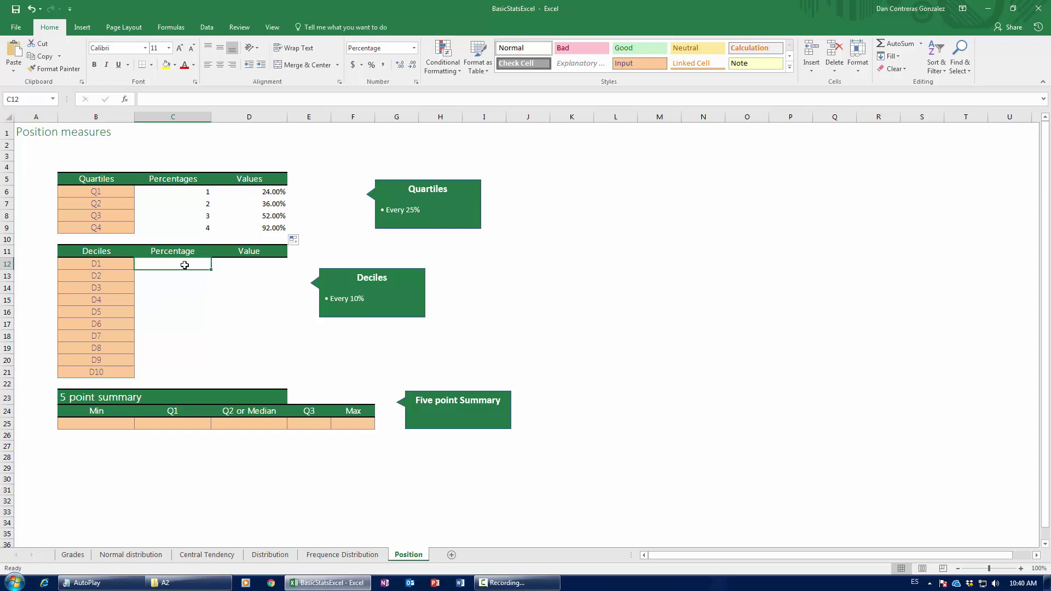
- Look for a decile function from the D1 value cell D12, and clear the partial function name
left_click(238, 265)
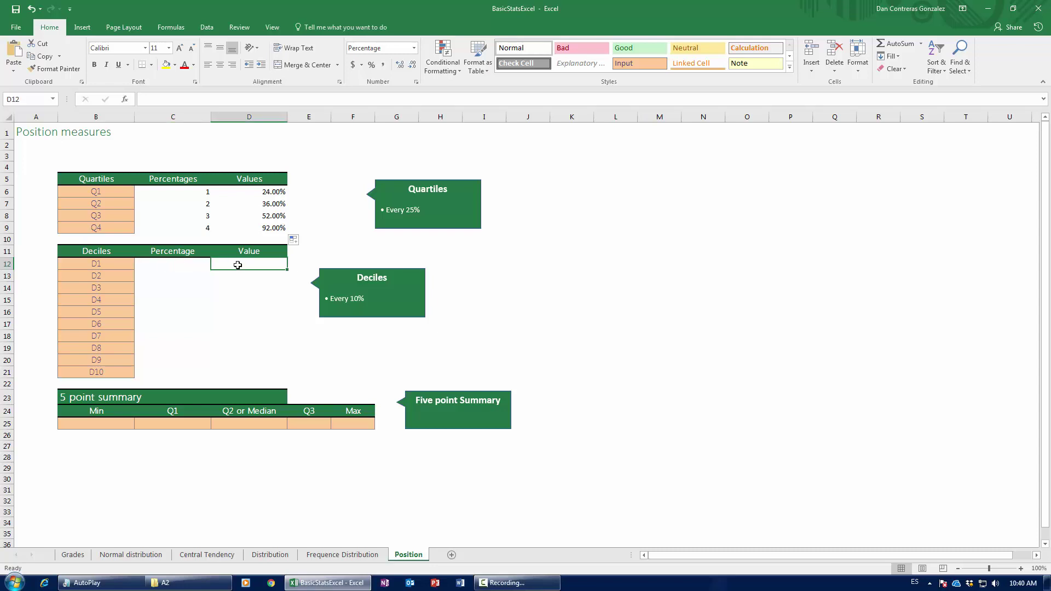
type("=deci")
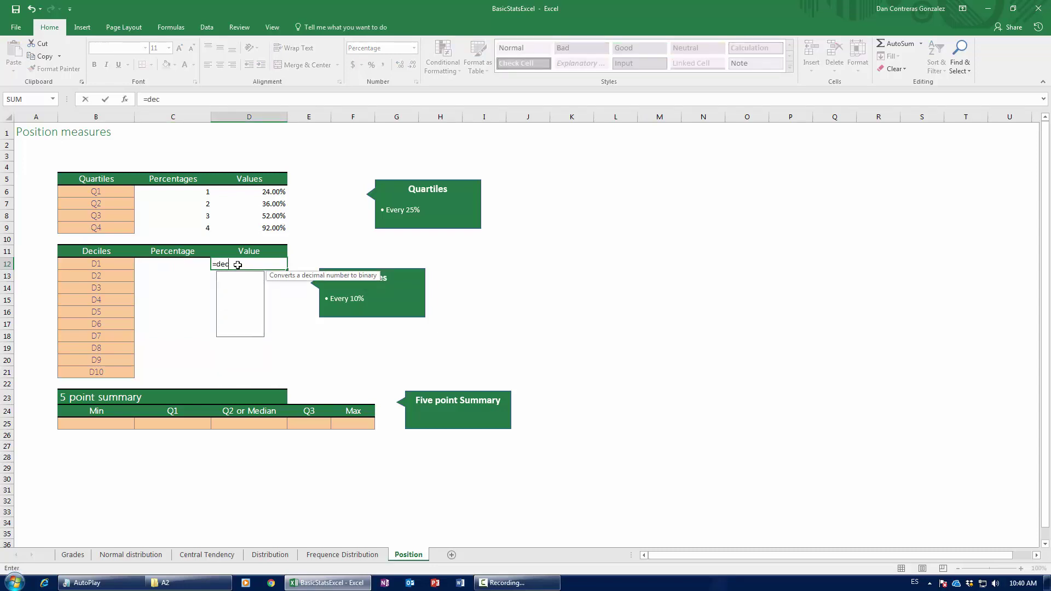
key("BackSpace")
key("BackSpace")
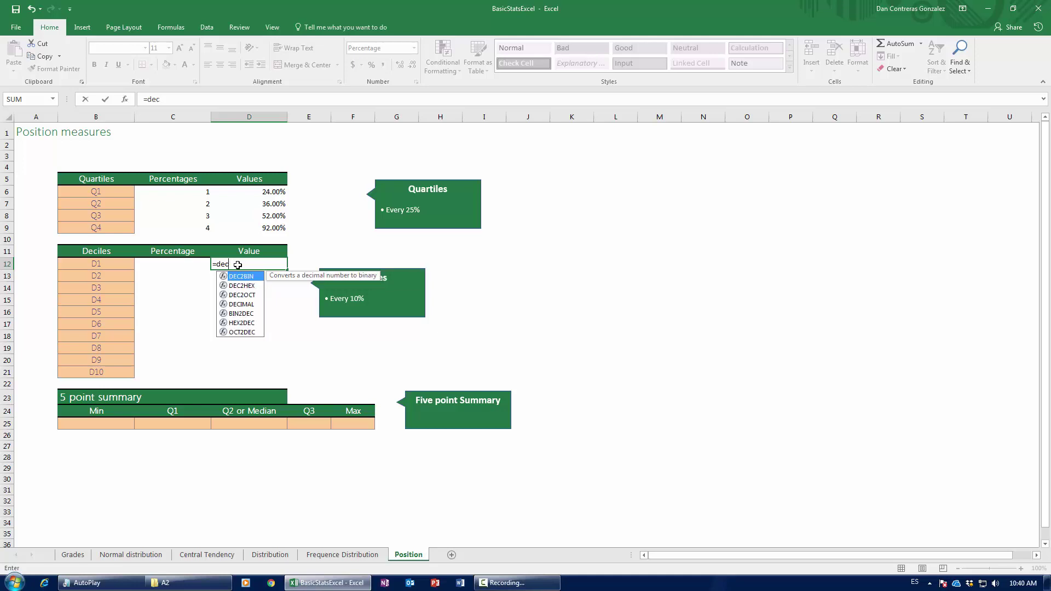
key("BackSpace")
key("BackSpace")
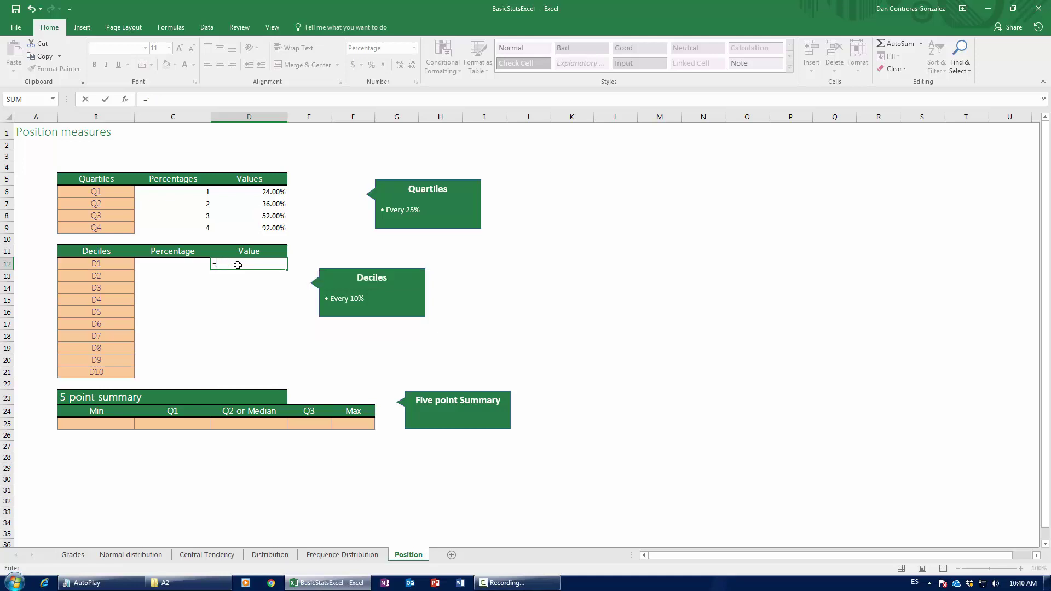
- Review the PERCENTILE.INC description and its Array and K arguments from cell D12, and discard the formula
type("pre")
key("BackSpace")
key("BackSpace")
type("er")
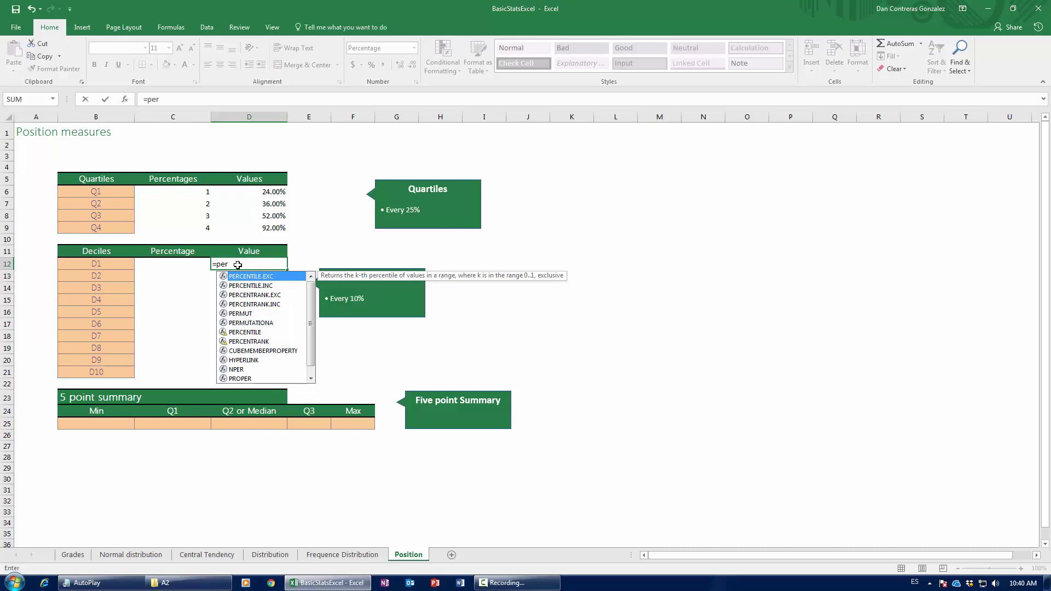
key("Down")
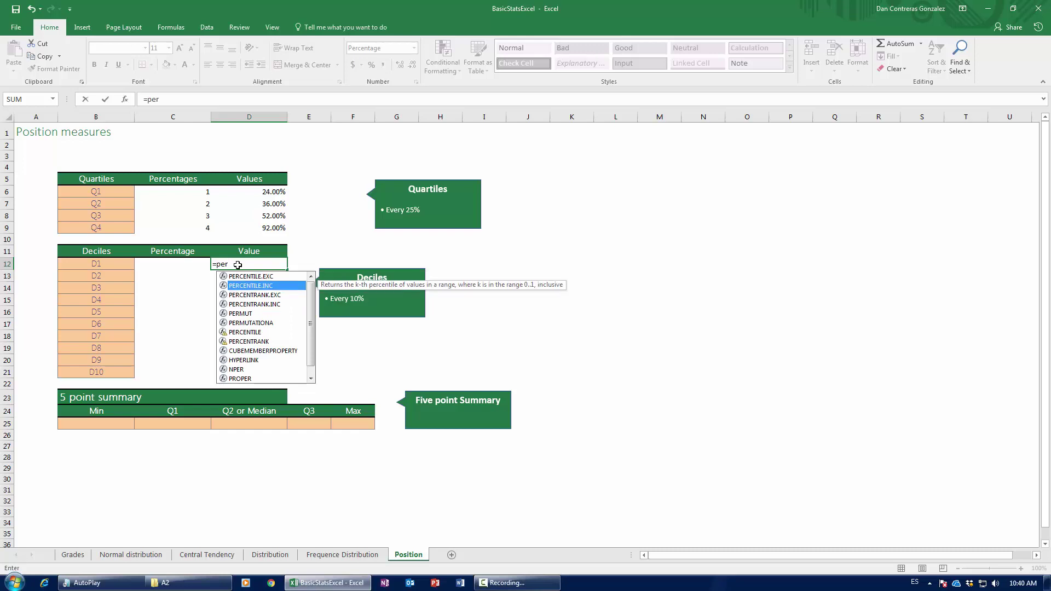
double_click(257, 286)
left_click(125, 99)
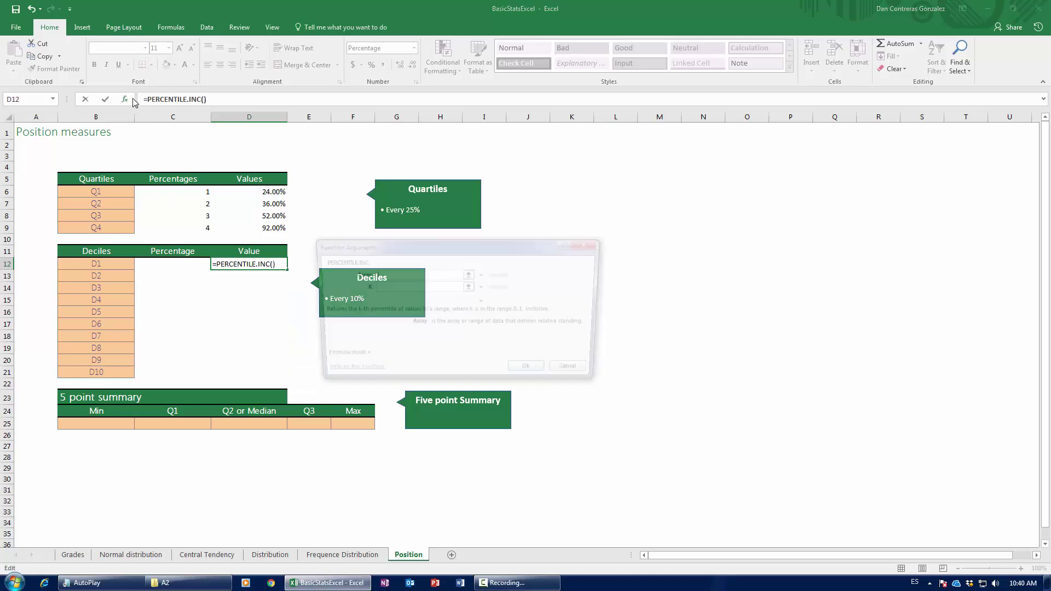
left_click_drag(361, 247, 458, 234)
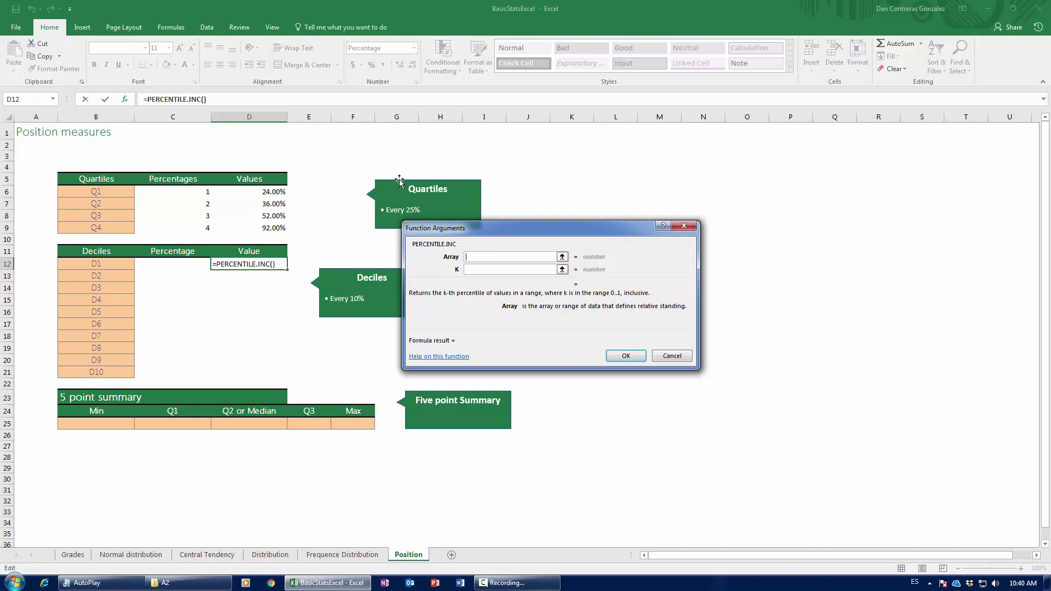
left_click(678, 229)
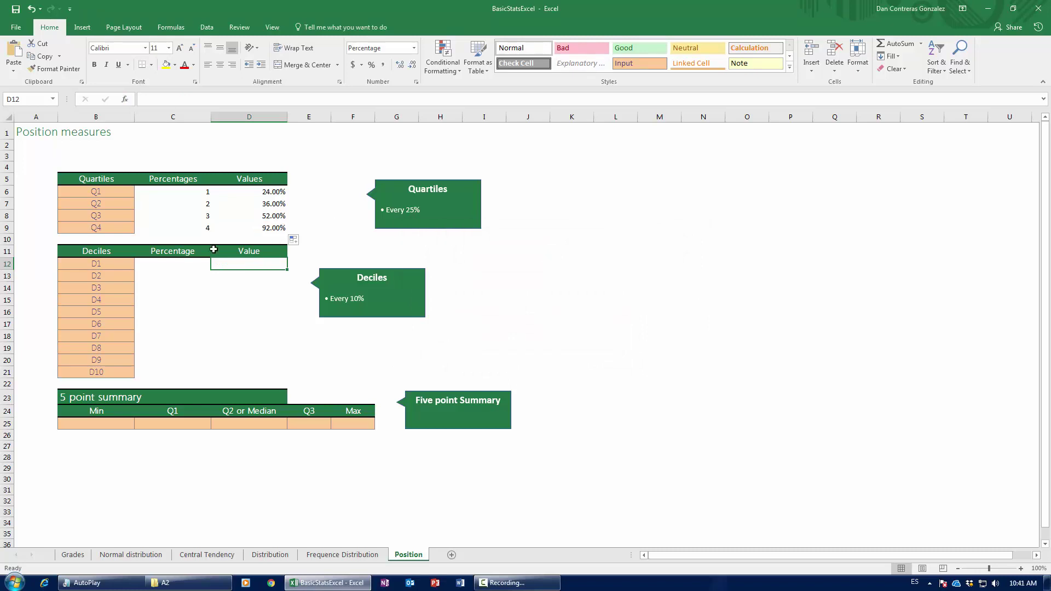
- Enter .1 and .2 as the D1 and D2 percentages in C12 and C13, and extend the series through D10 in C21
left_click(149, 265)
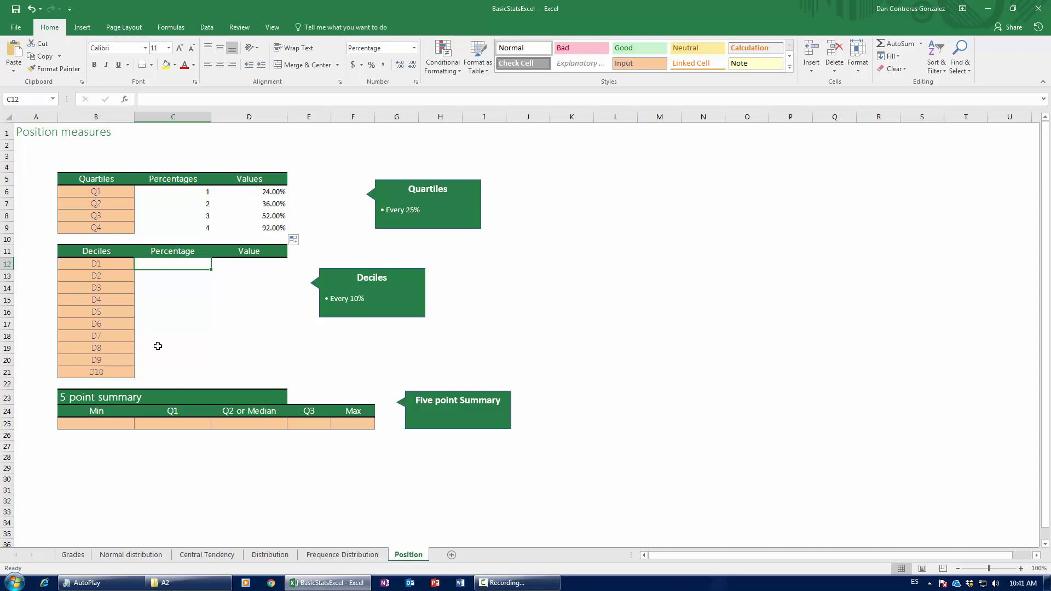
type(".1")
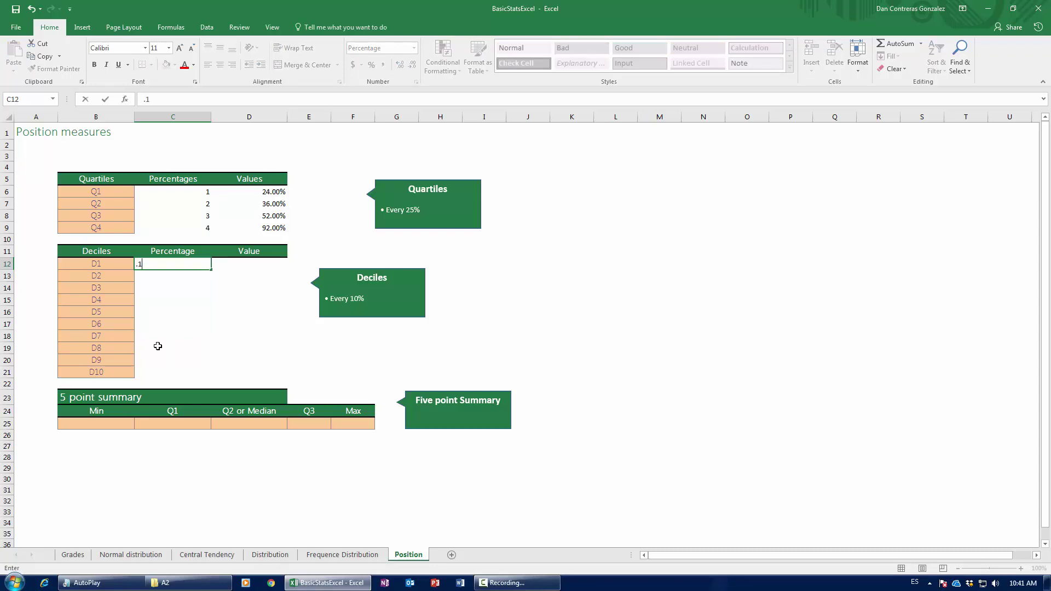
key("Return")
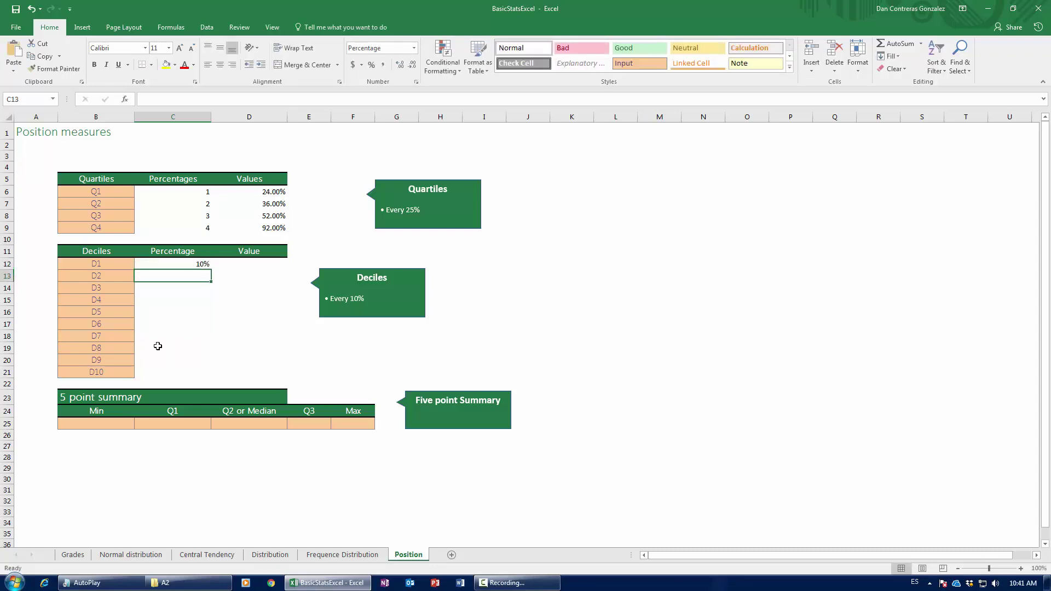
type(".2")
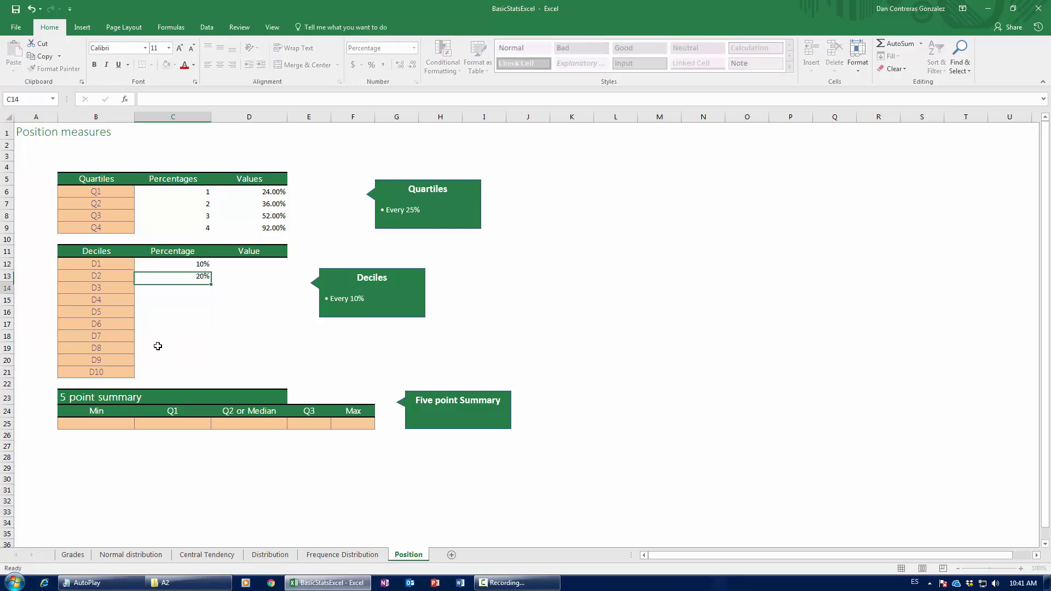
key("Return")
left_click_drag(169, 260, 183, 377)
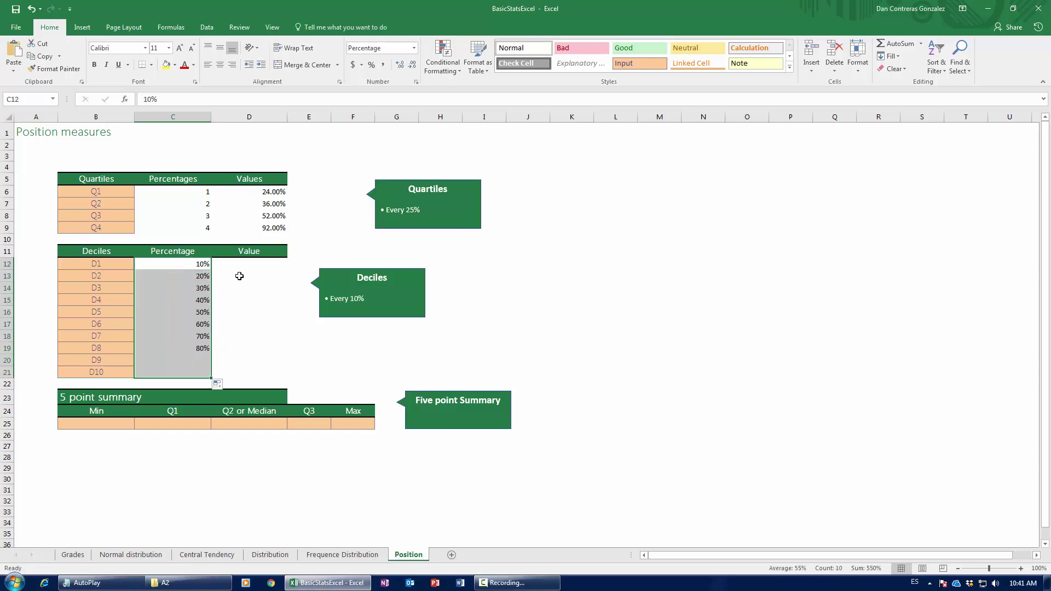
- Start a PERCENTILE.INC formula in D12 with the whole Grade column of the Normal distribution sheet as its array
left_click(244, 265)
type("=")
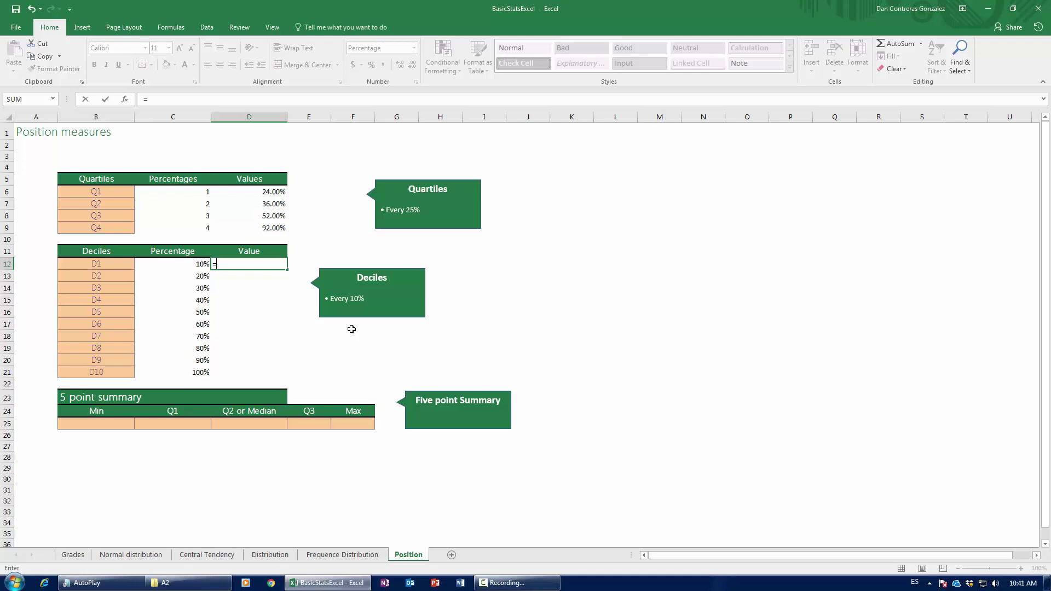
type("perc")
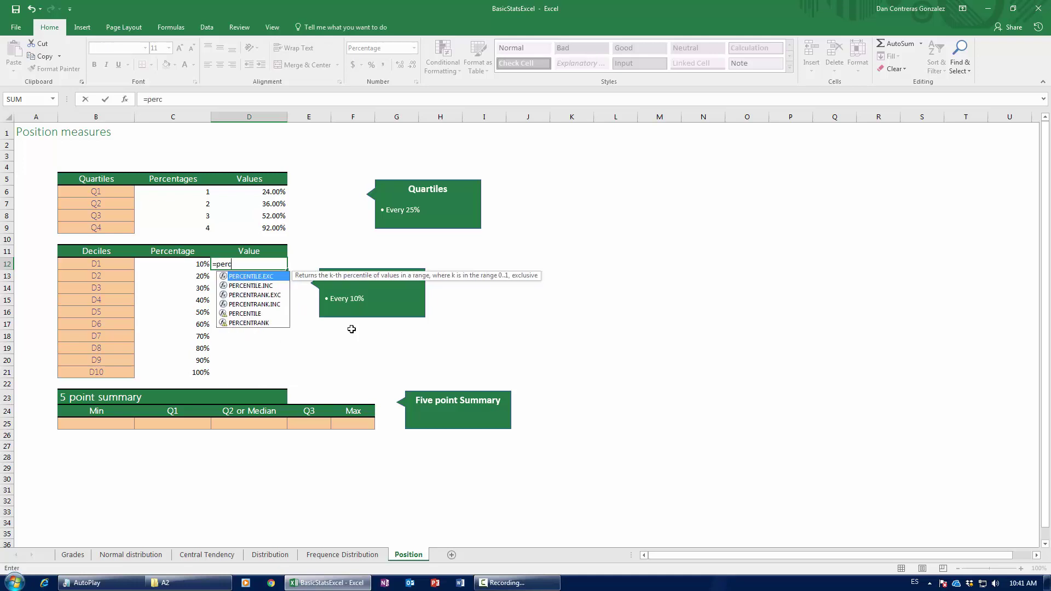
key("Down")
key("Tab")
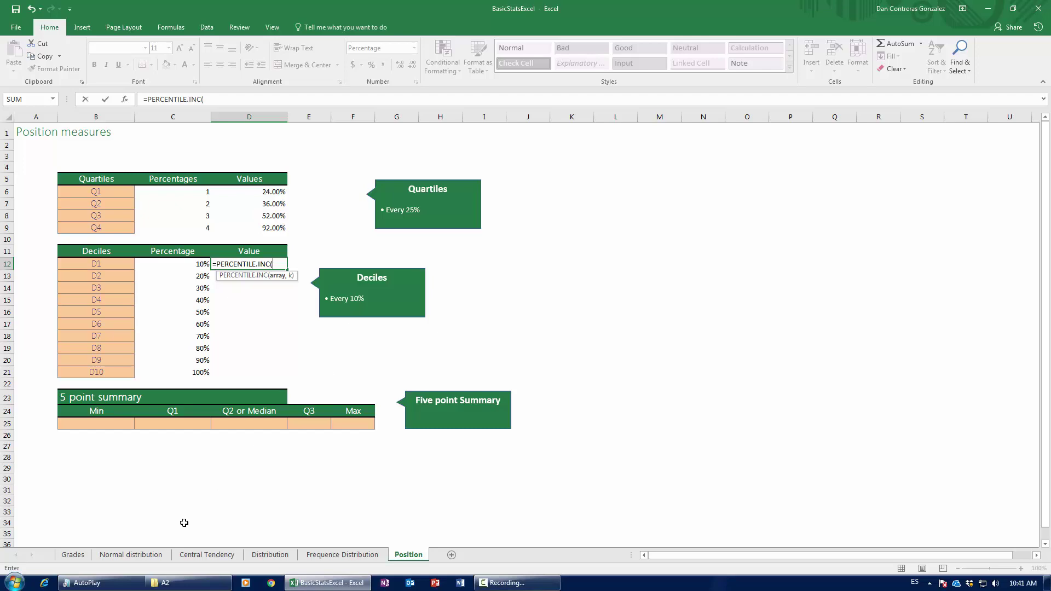
left_click(123, 556)
left_click(67, 439)
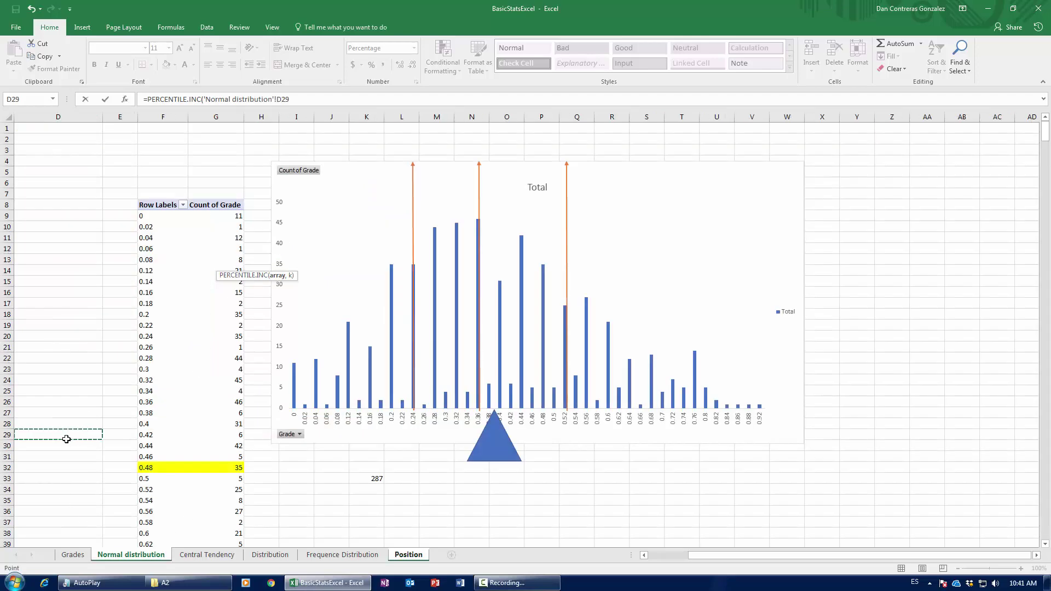
key("ctrl+Left")
key("ctrl+Left")
key("ctrl+Up")
key("ctrl+shift+Down")
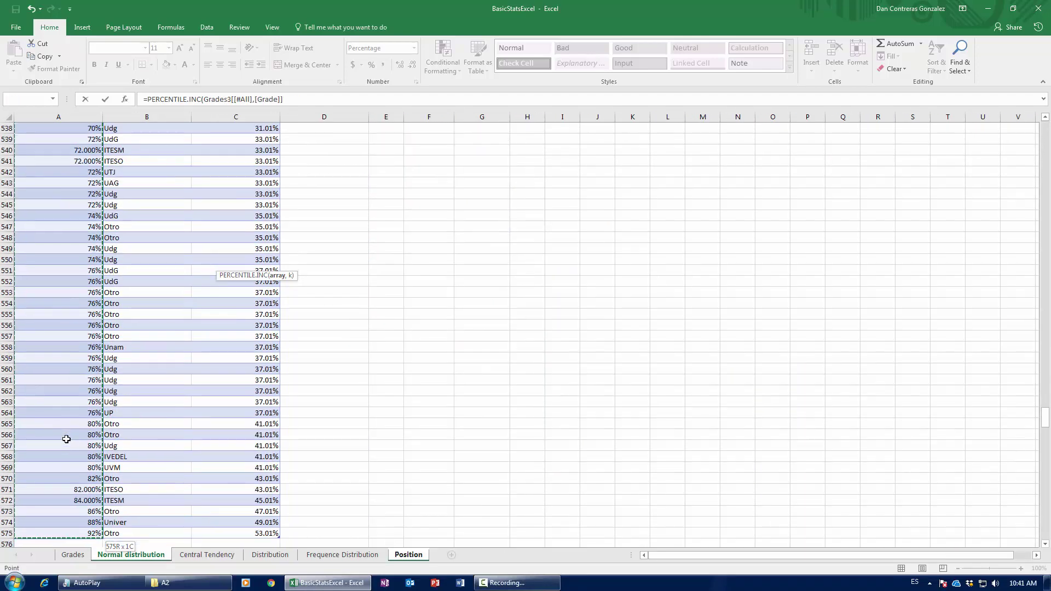
- Complete the D12 PERCENTILE.INC formula with Position cell C12 as k, and fill it down through D10 in D21
left_click(342, 555)
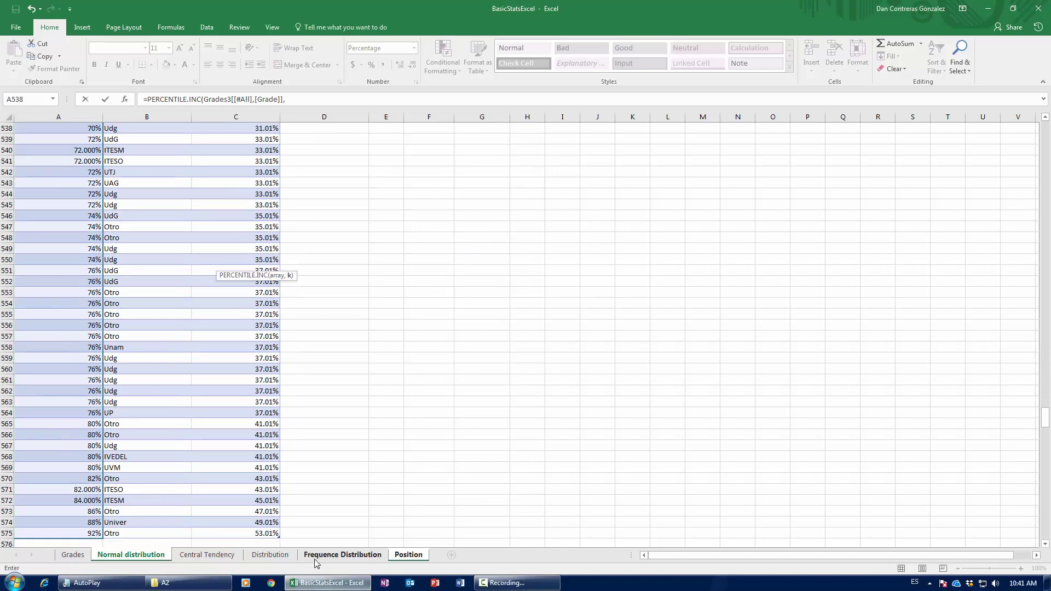
left_click(409, 555)
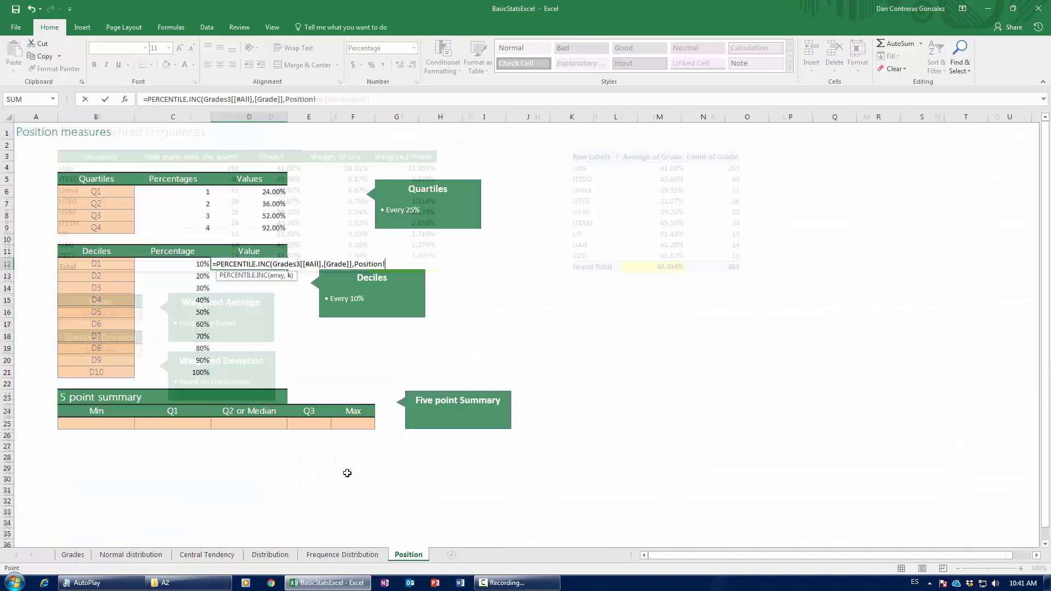
left_click(183, 266)
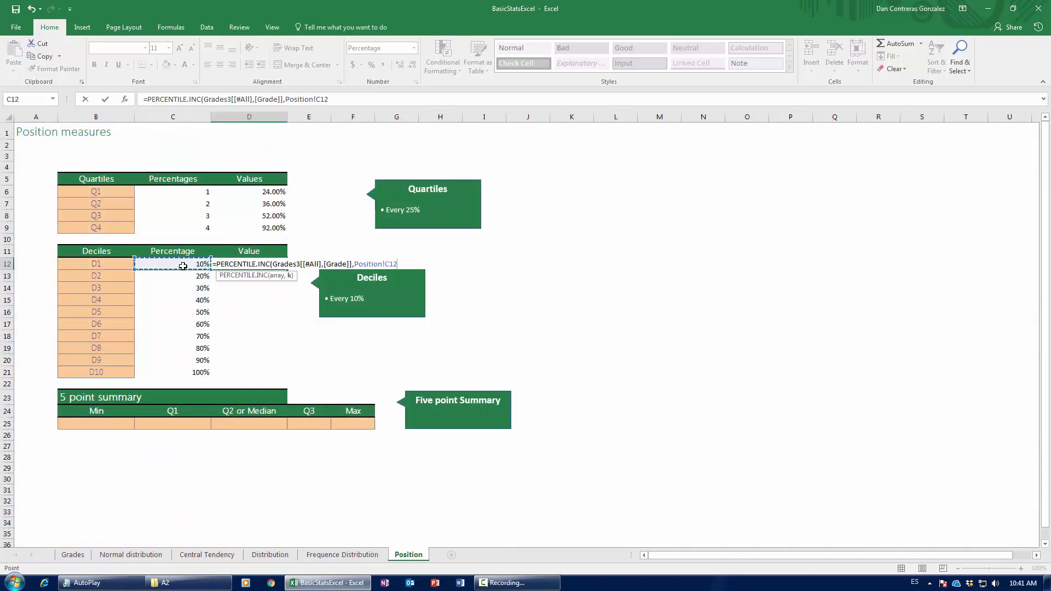
type(")")
key("Return")
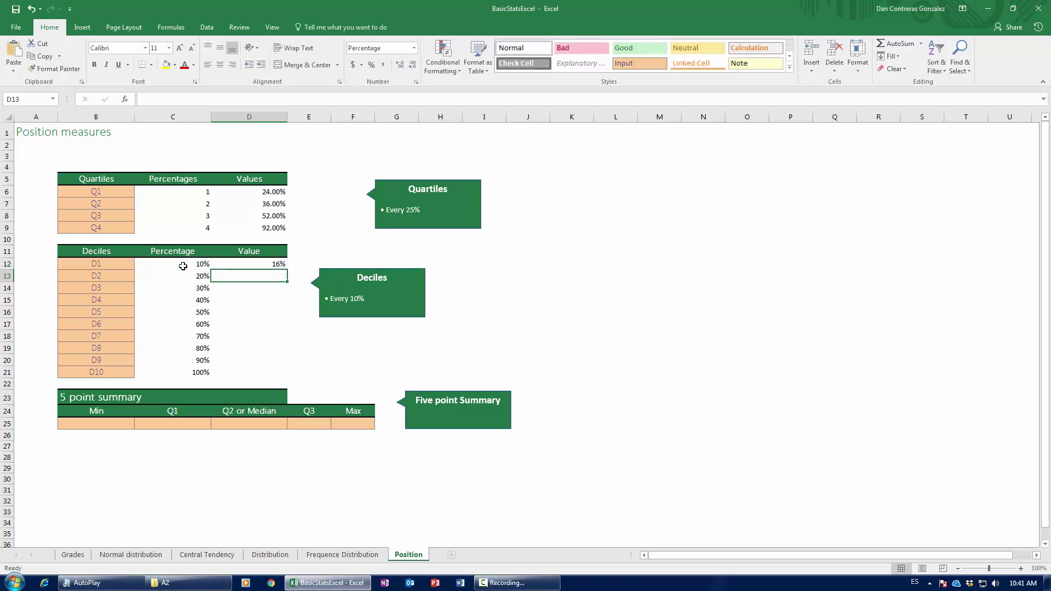
left_click(246, 266)
left_click_drag(287, 277, 286, 375)
- Inspect the D7 and D5 decile formulas, compare D5 with the Q2 quartile row, and check the D9 value
left_click_drag(242, 333, 245, 332)
left_click(245, 332)
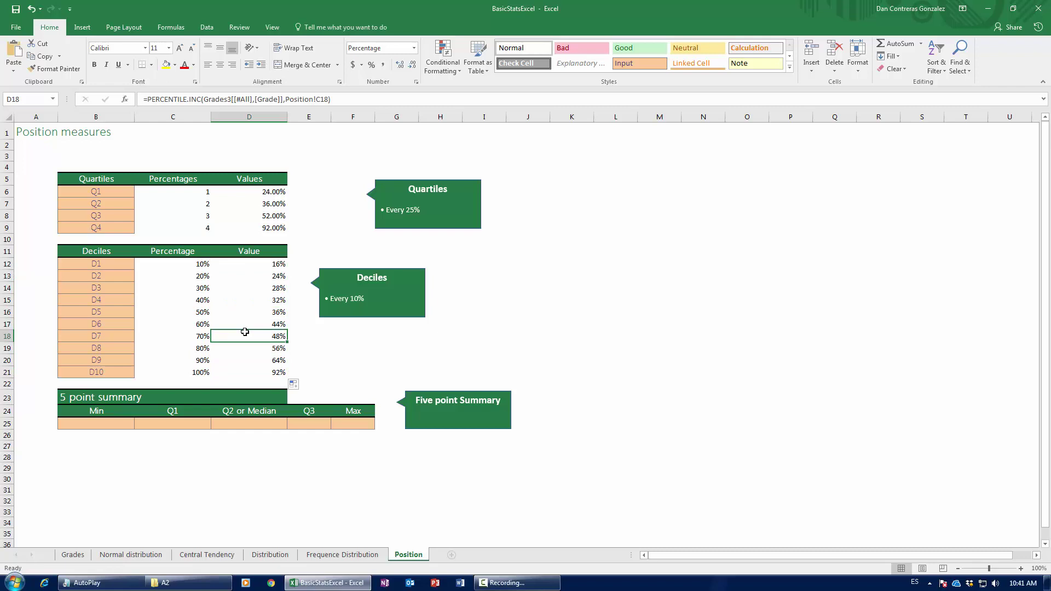
left_click(236, 311)
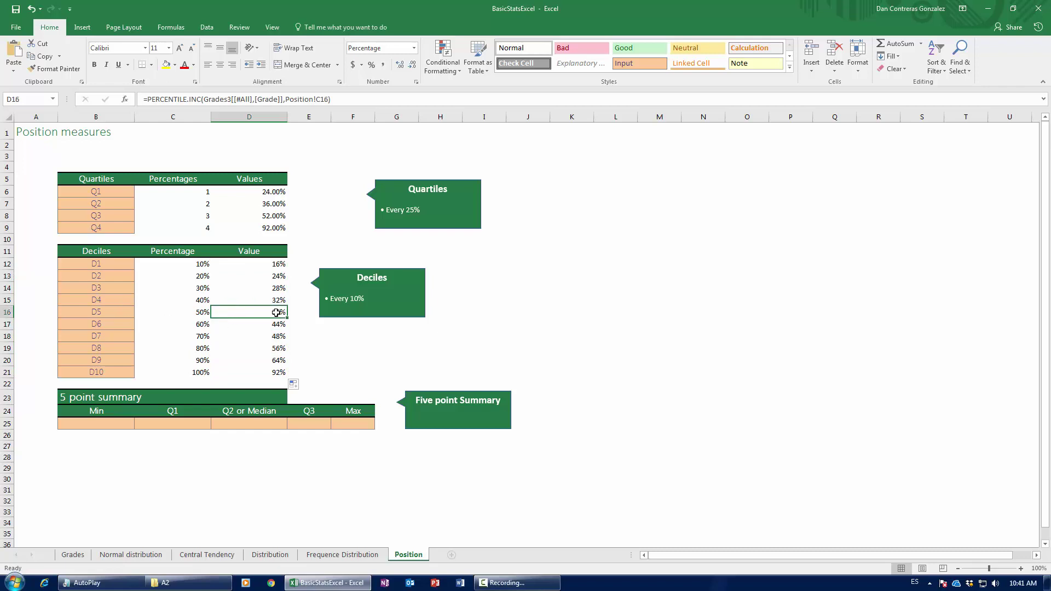
left_click(112, 208)
left_click_drag(112, 209, 286, 212)
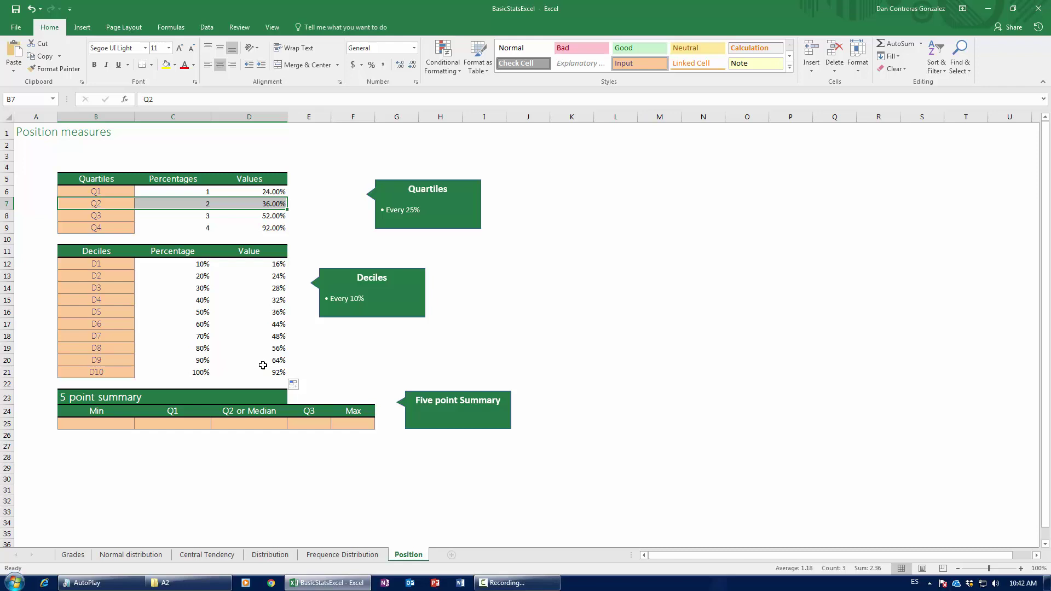
left_click(278, 362)
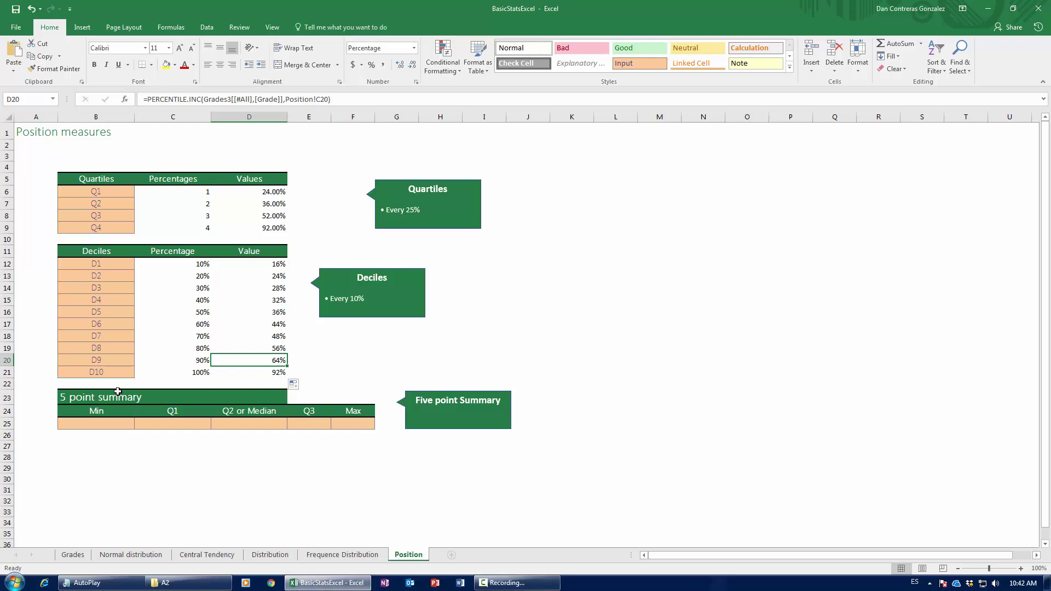
- Calculate the summary's Min in B25 with MIN over the whole Grade column of the Normal distribution sheet
left_click(112, 428)
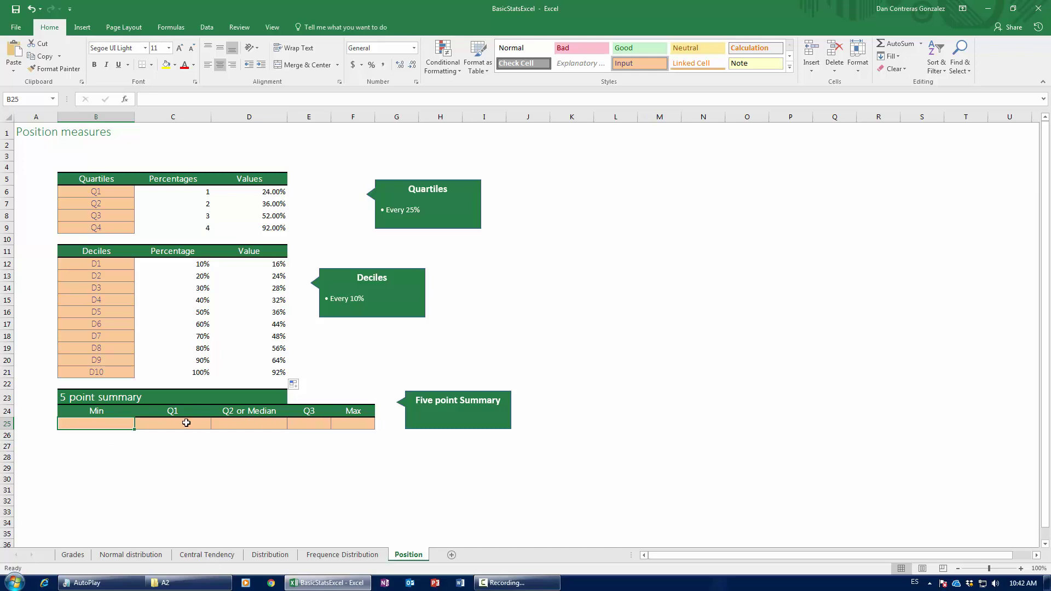
type("=min(")
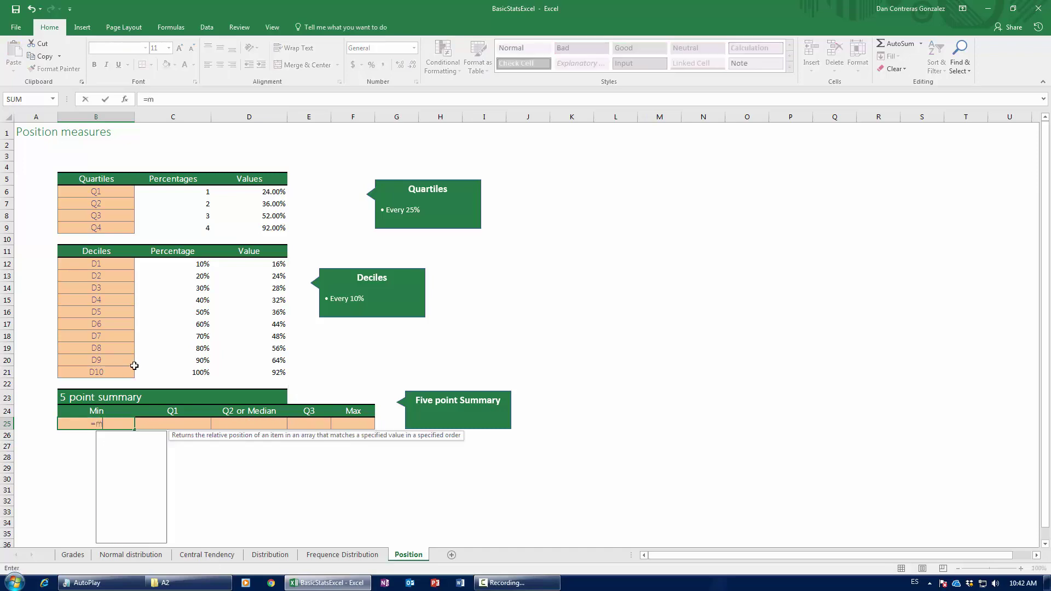
left_click(73, 555)
left_click(36, 260)
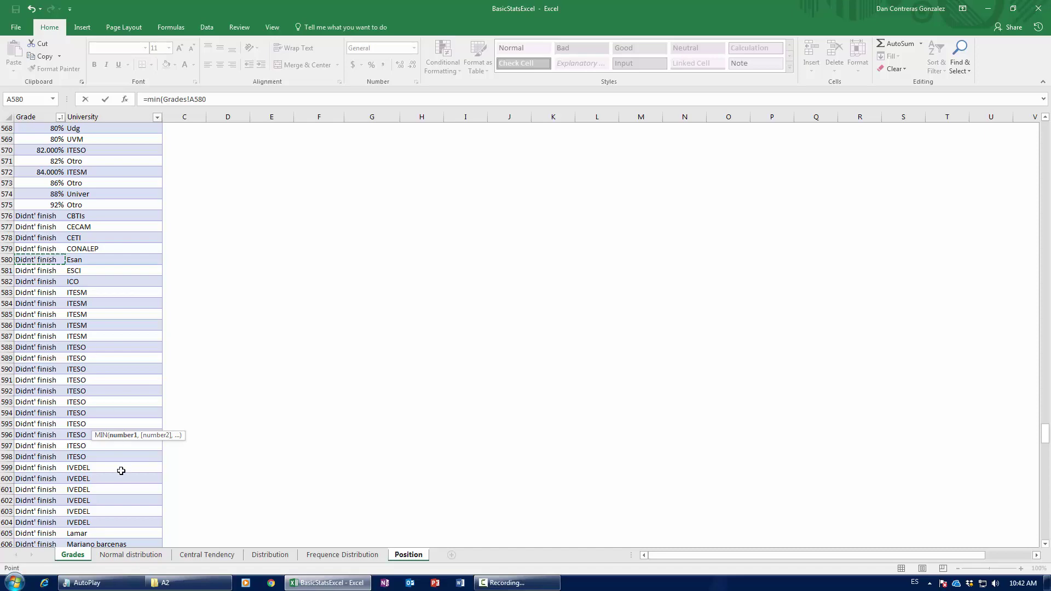
left_click(129, 557)
left_click(37, 390)
key("ctrl+Up")
key("ctrl+shift+Down")
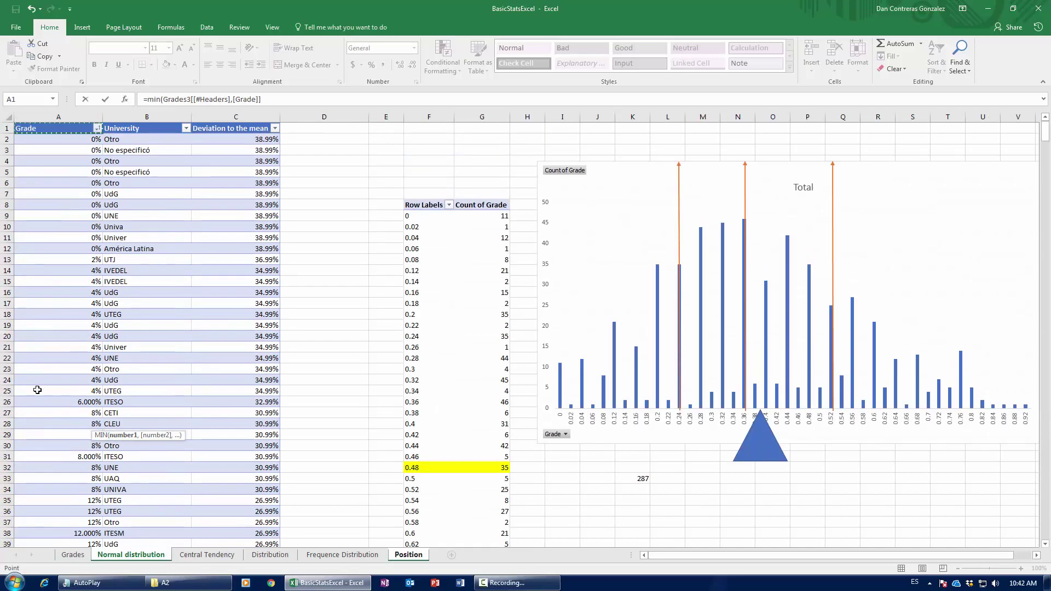
key("Return")
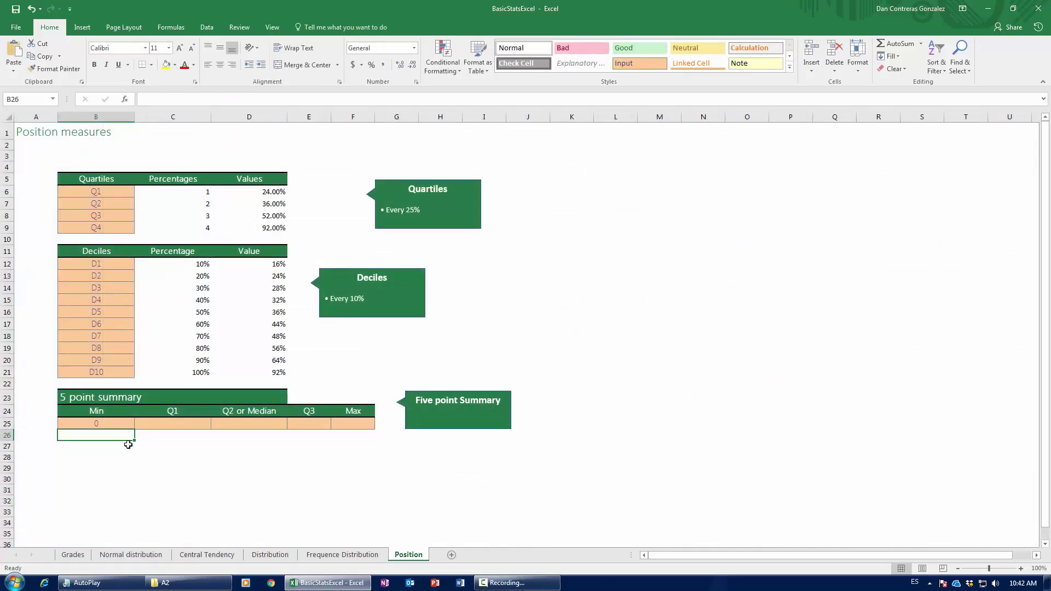
- Calculate the summary's Max in F25 with MAX over the whole Grade column of the Normal distribution sheet
left_click(361, 425)
type("=max(")
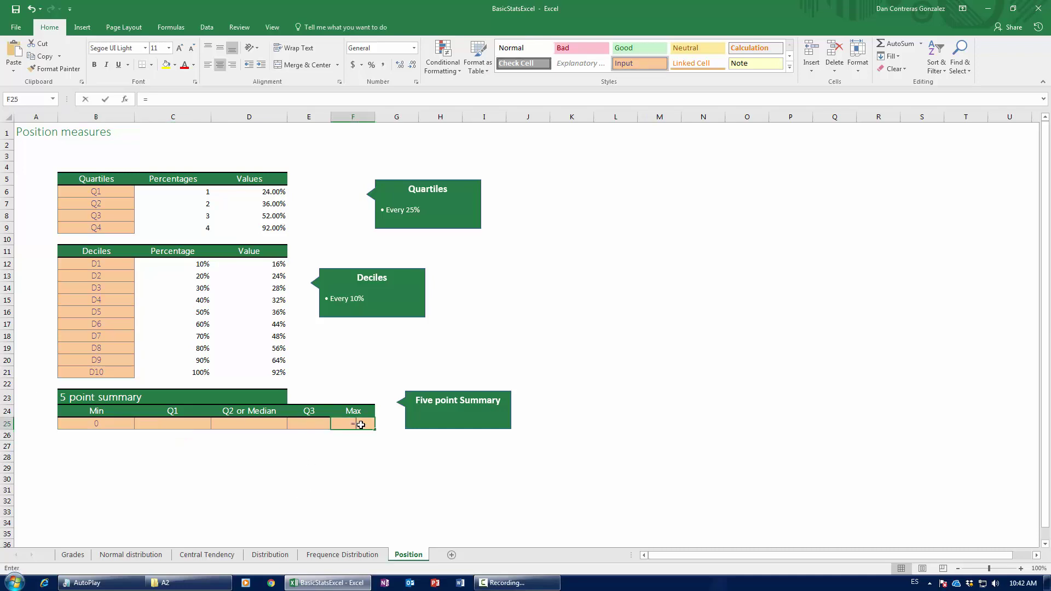
left_click(112, 556)
left_click(48, 372)
key("ctrl+Up")
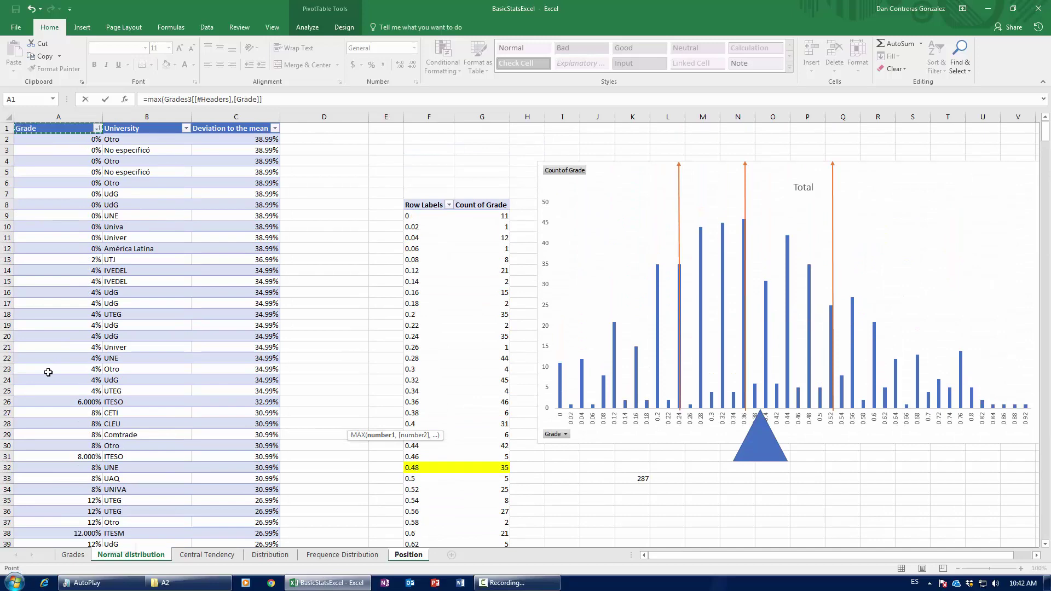
key("ctrl+shift+Down")
key("Return")
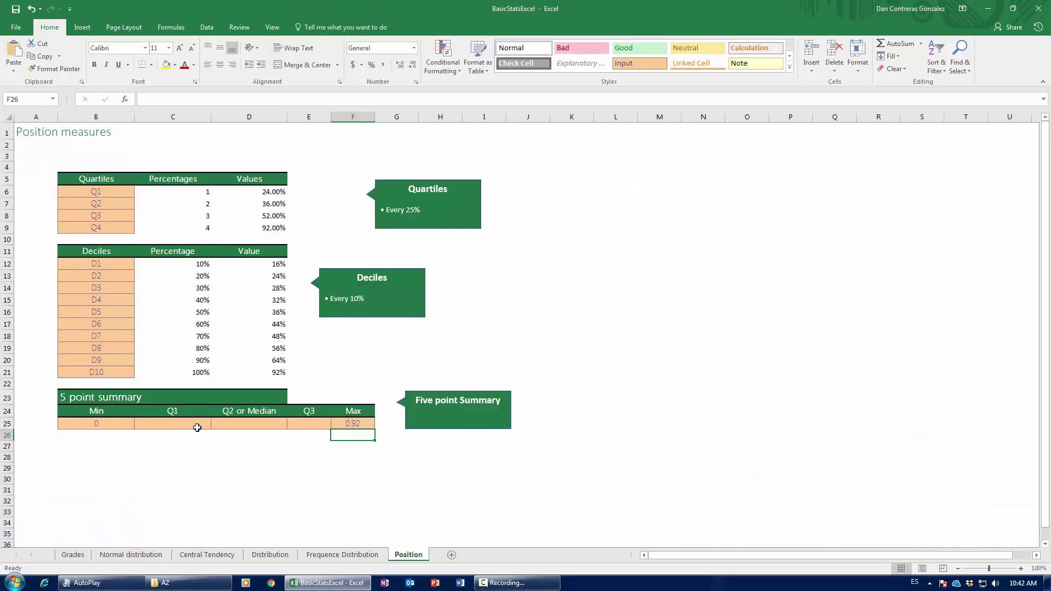
- Link the summary's Q1, Q2 or Median and Q3 cells C25, D25 and E25 to the quartile values in D6, D7 and D8
left_click(178, 427)
type("=")
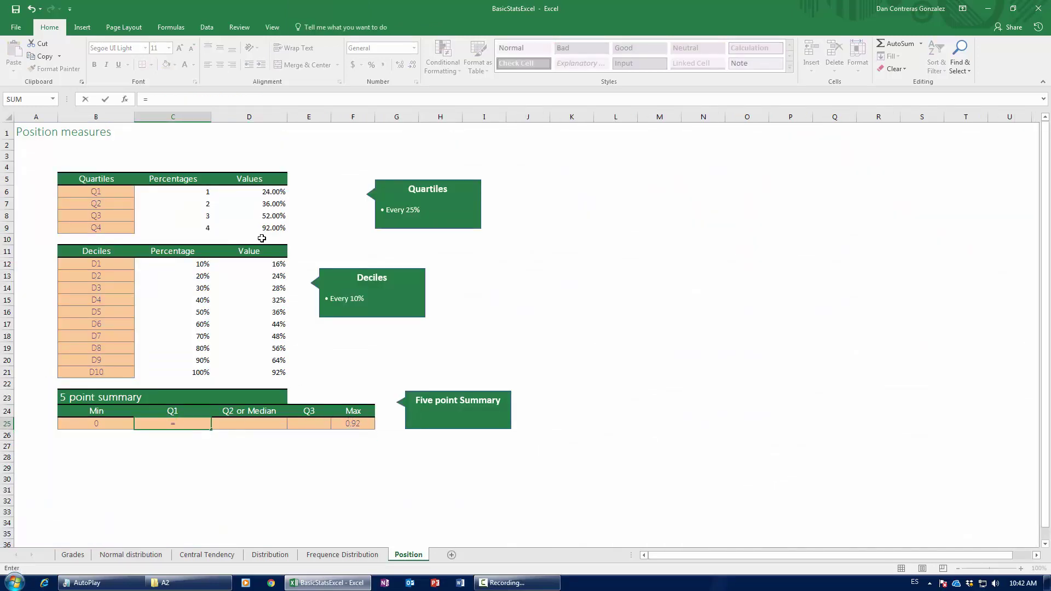
left_click(253, 192)
key("Return")
left_click(255, 423)
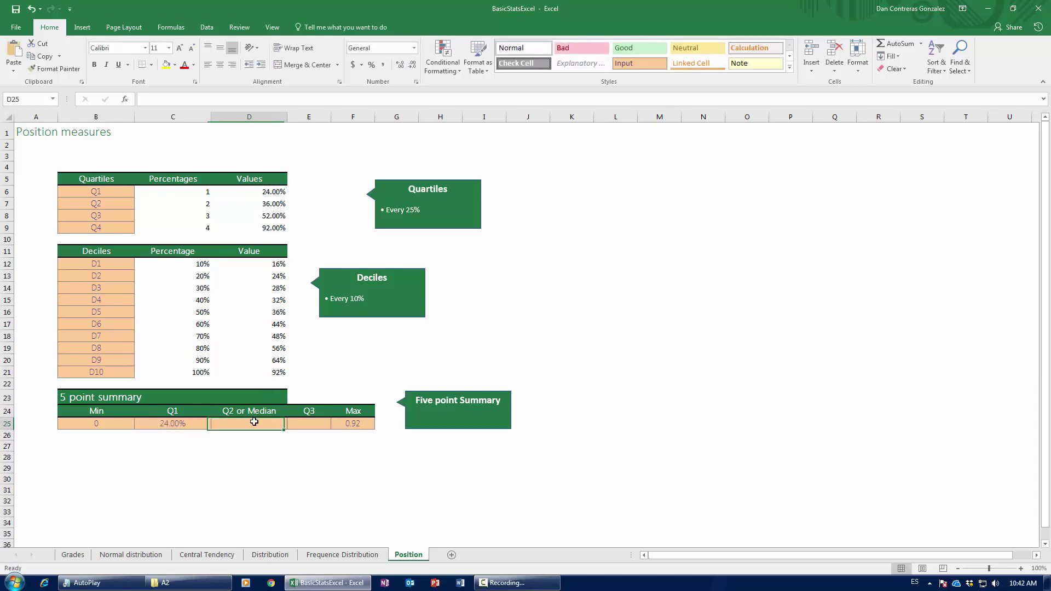
type("=")
left_click(273, 205)
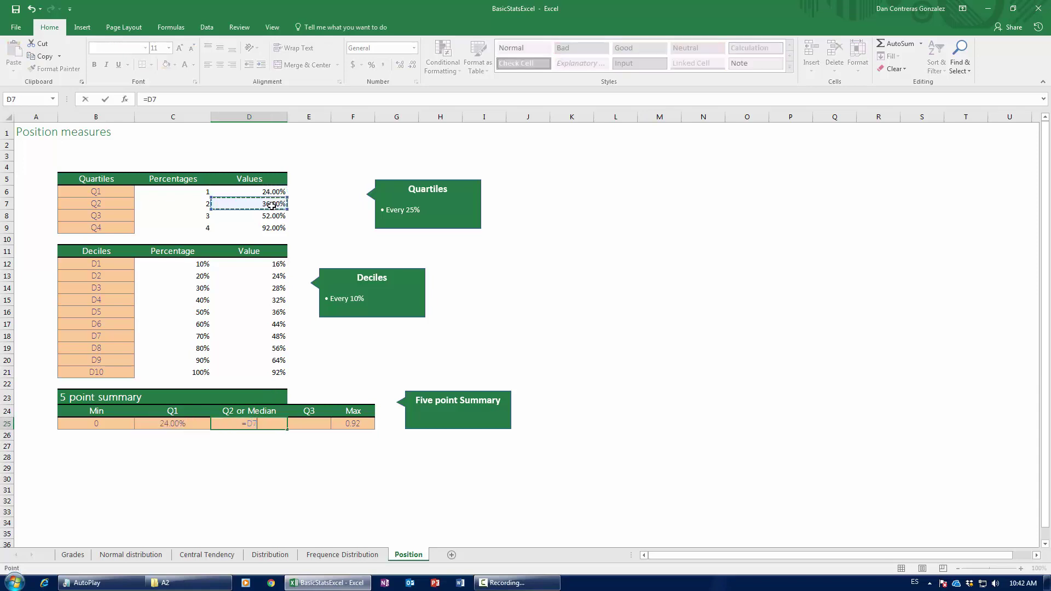
key("Return")
left_click(315, 420)
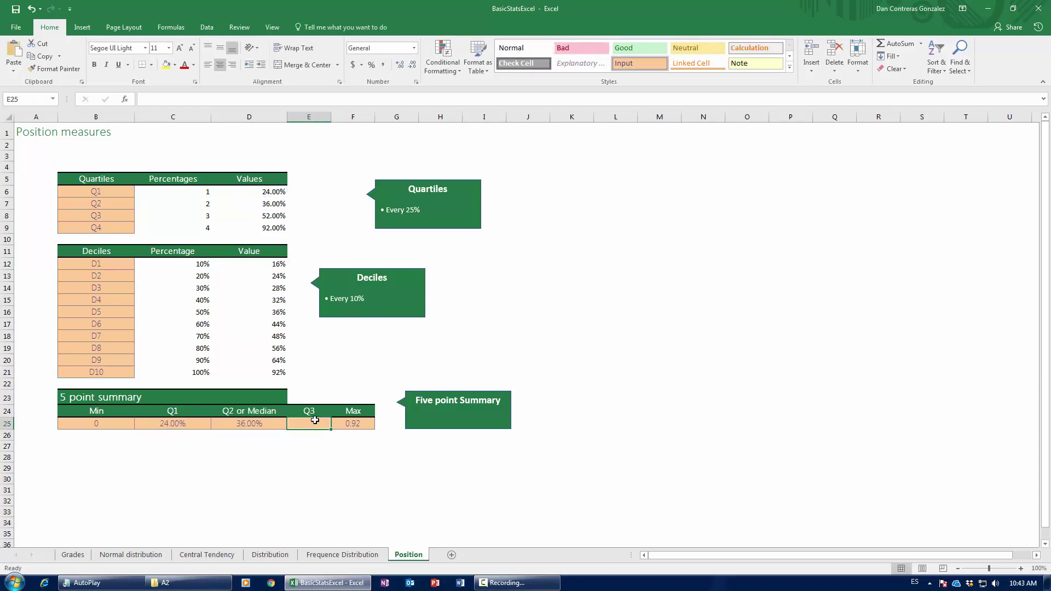
type("=")
left_click(277, 217)
key("Return")
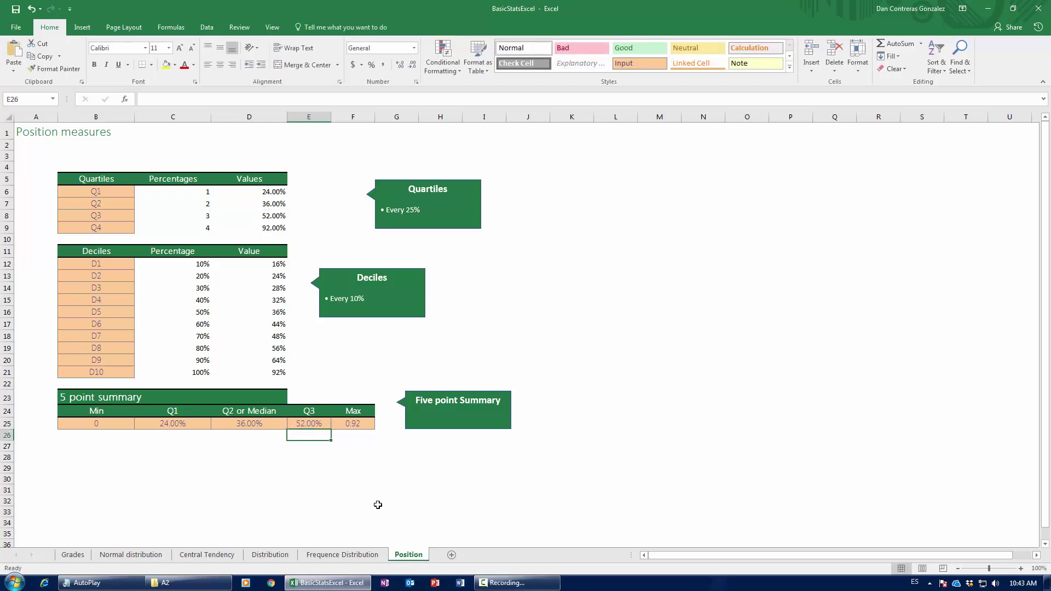